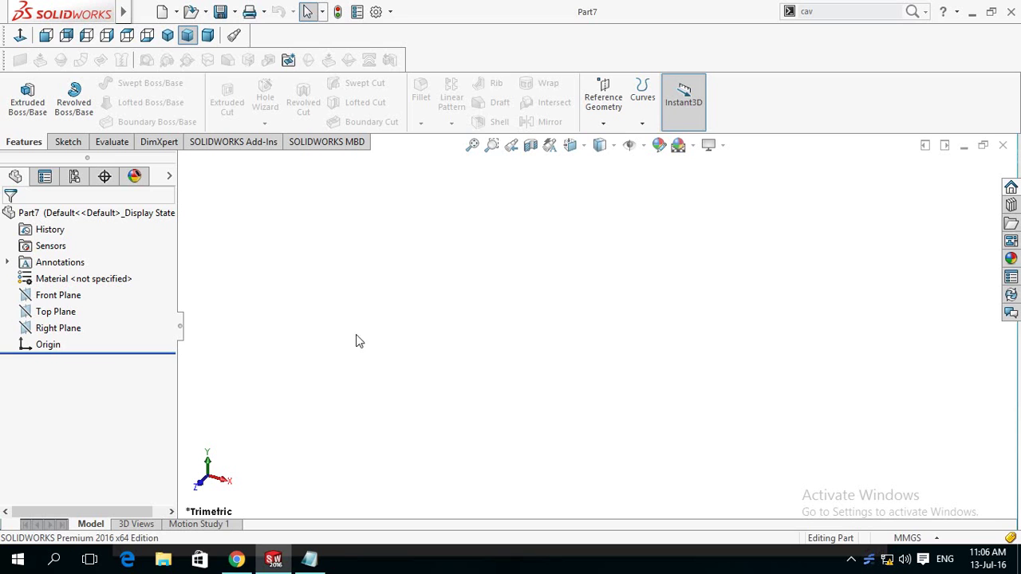
# - Sketch a long horizontal rectangle on the Front Plane from the origin, about 182 by 34 mm
pyautogui.click(46, 296)
pyautogui.click(56, 278)
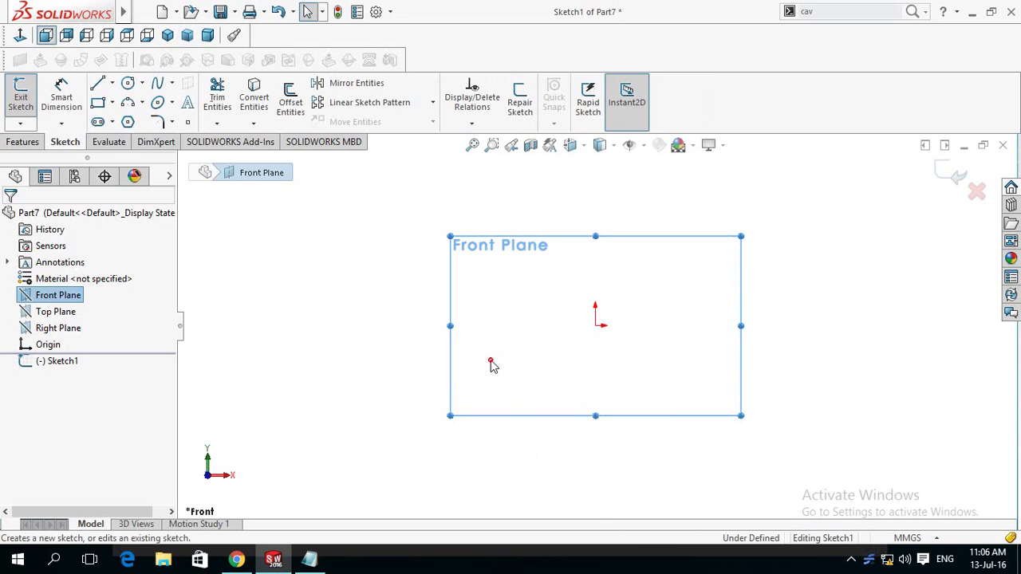
pyautogui.click(97, 104)
pyautogui.click(595, 285)
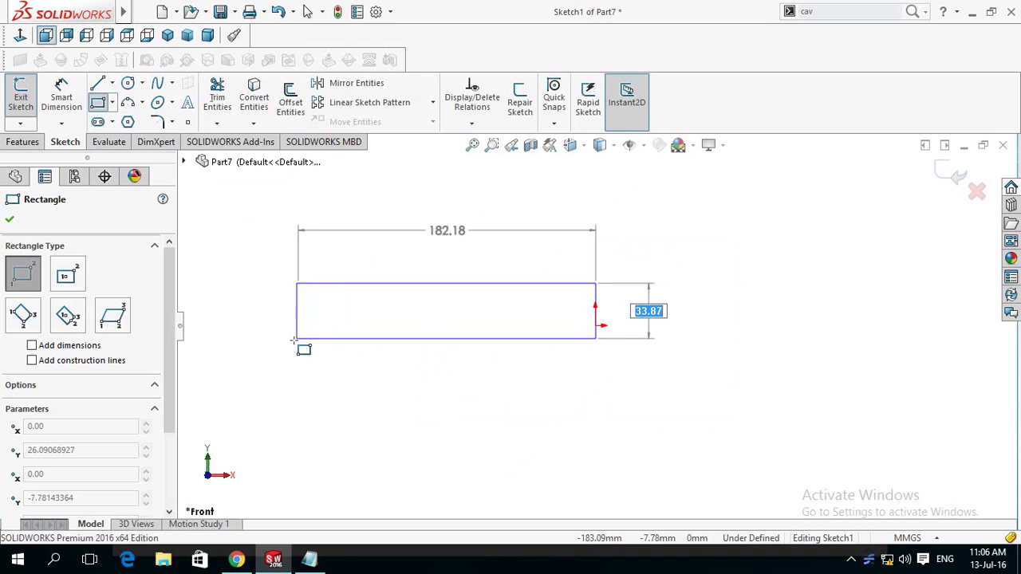
pyautogui.click(286, 342)
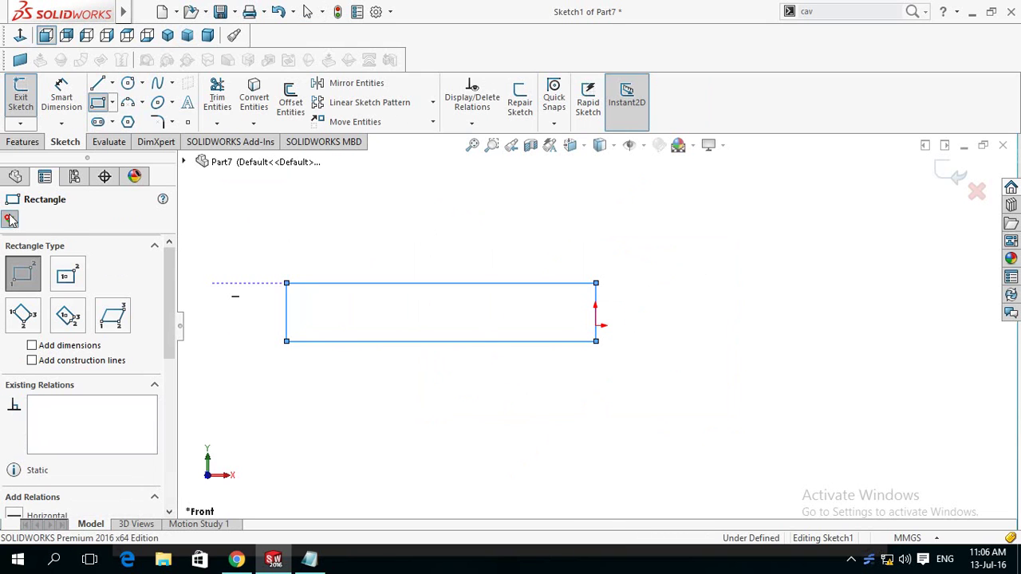
pyautogui.click(10, 218)
pyautogui.click(127, 83)
# - Draw a three-point arc bulging outward between the rectangle's top-right and bottom-right corners
pyautogui.click(127, 83)
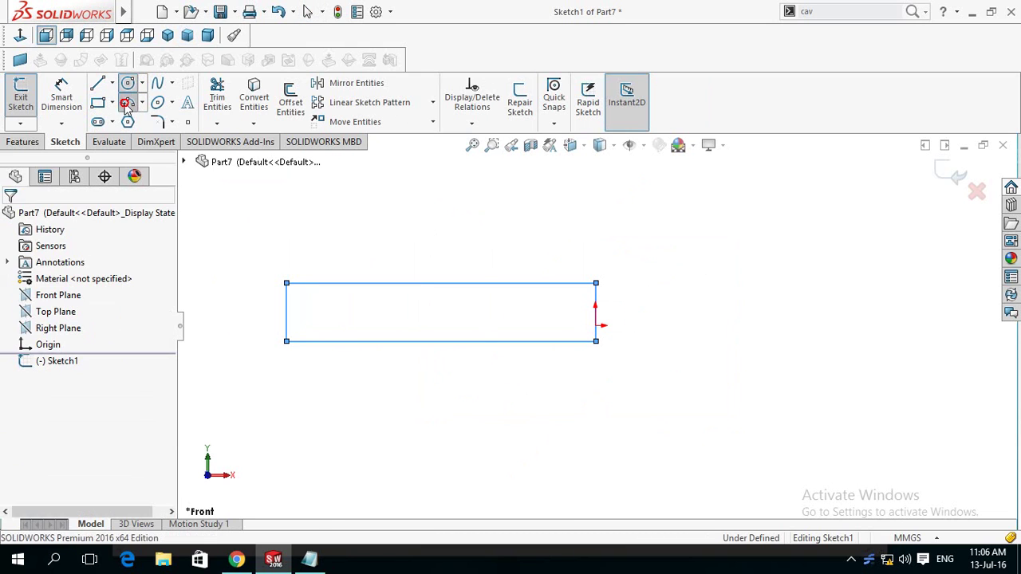
pyautogui.click(128, 102)
pyautogui.click(597, 283)
pyautogui.click(597, 341)
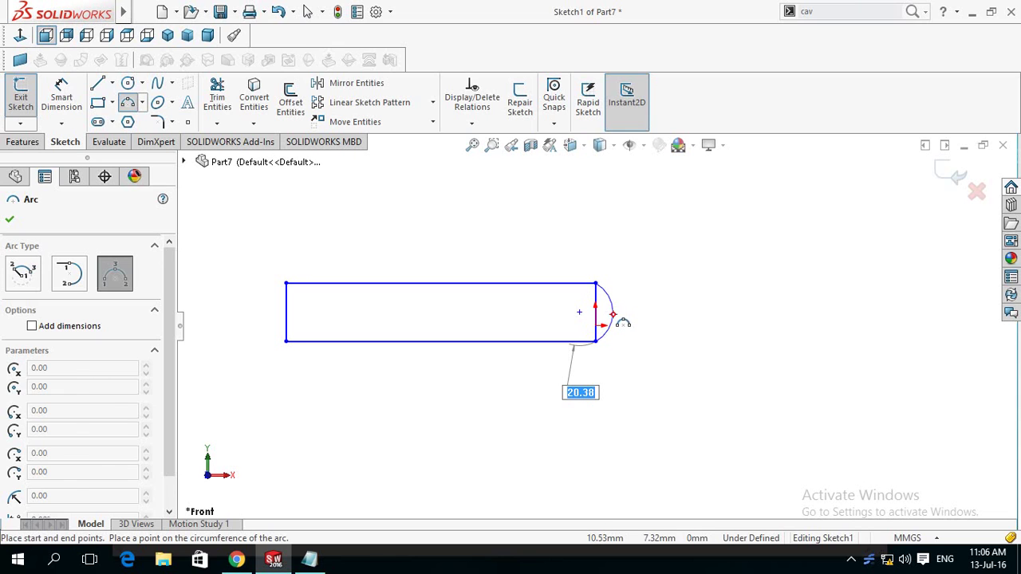
pyautogui.click(612, 315)
pyautogui.click(10, 220)
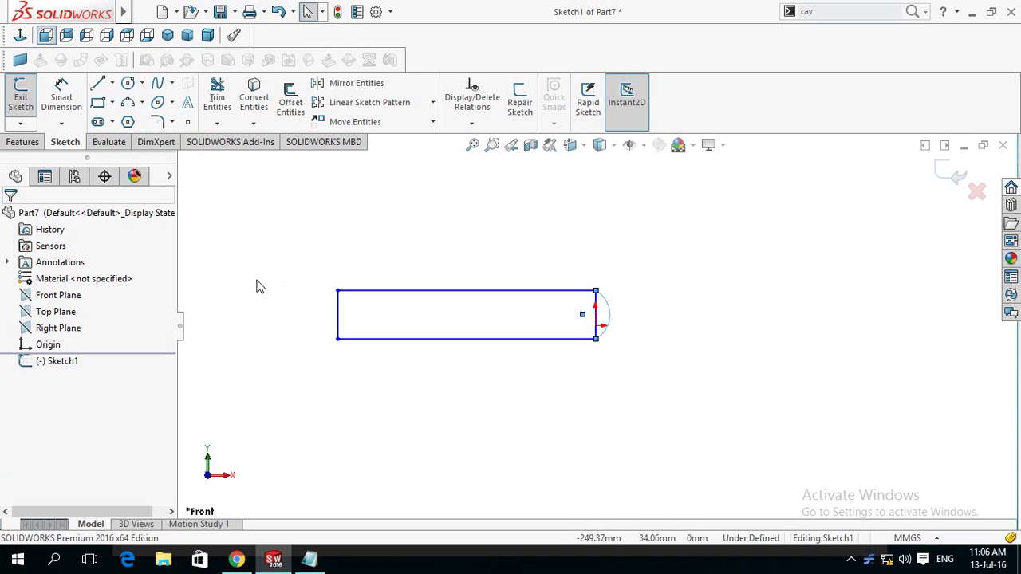
# - Dimension the rectangle's left edge to 4 in and its bottom edge to 24 in
pyautogui.moveTo(287, 380); pyautogui.dragTo(301, 262, button='right')
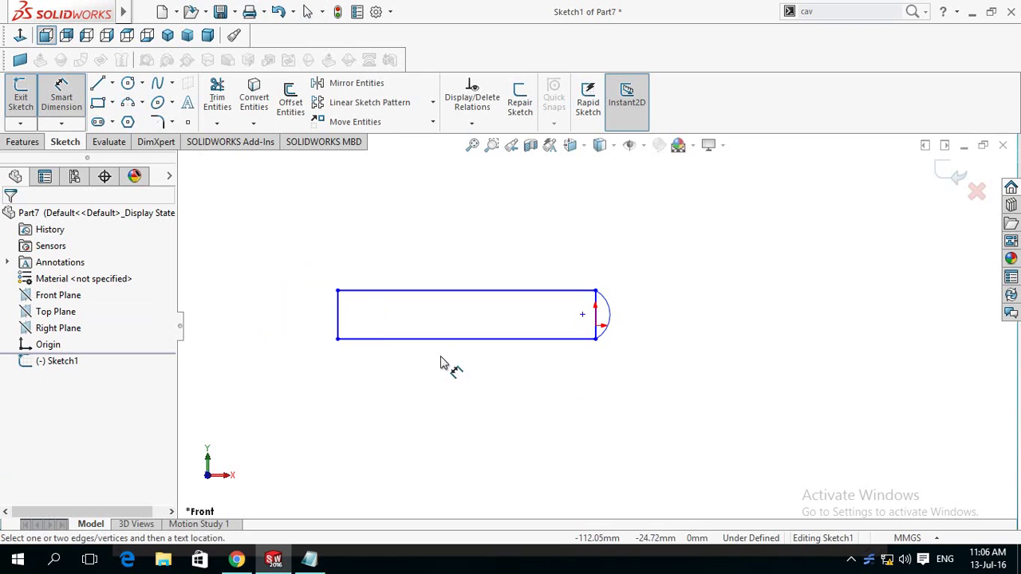
pyautogui.click(338, 315)
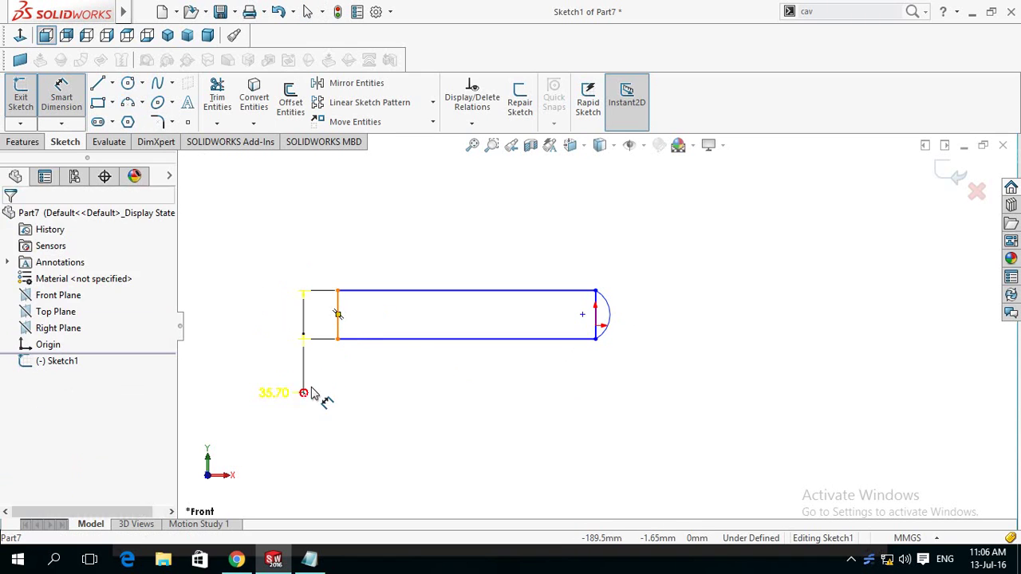
pyautogui.click(321, 396)
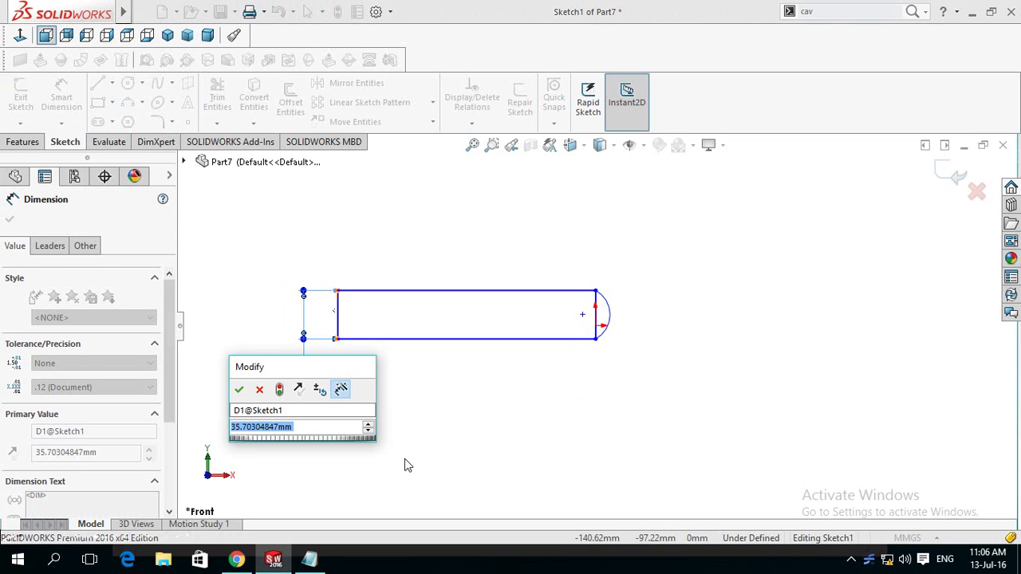
pyautogui.write('4in')
pyautogui.press('Return')
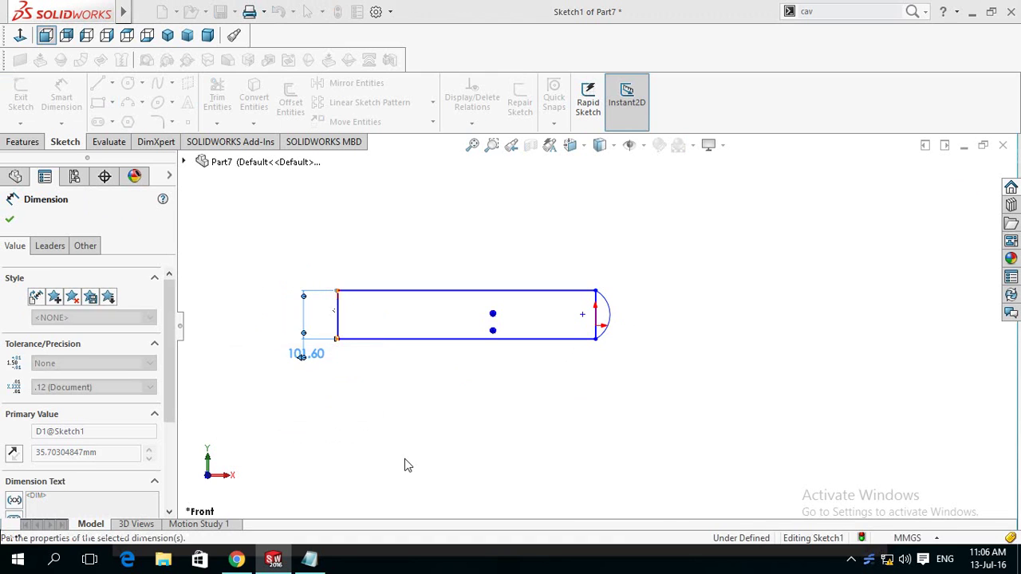
pyautogui.click(511, 342)
pyautogui.click(486, 422)
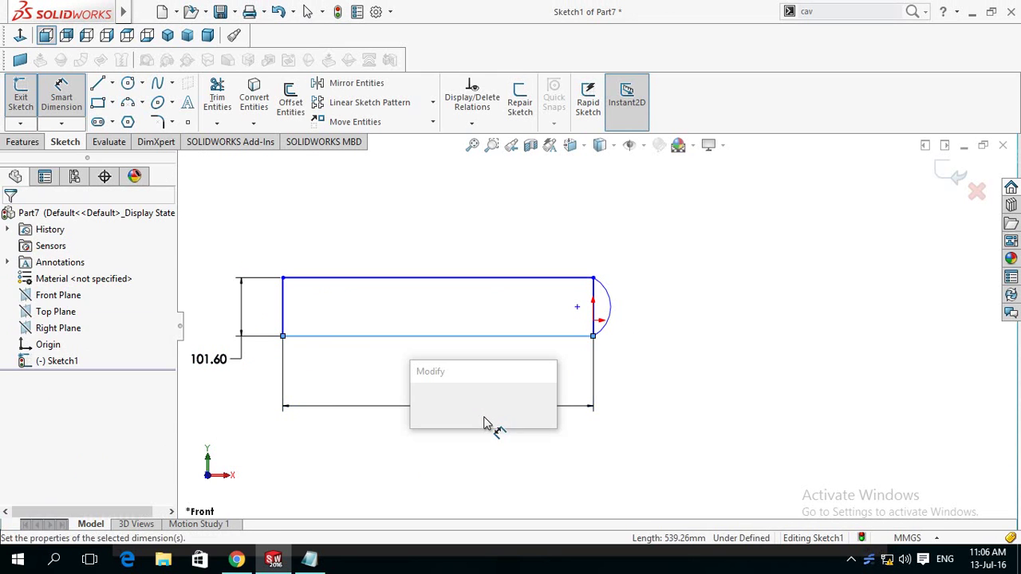
pyautogui.write('24in')
pyautogui.press('Return')
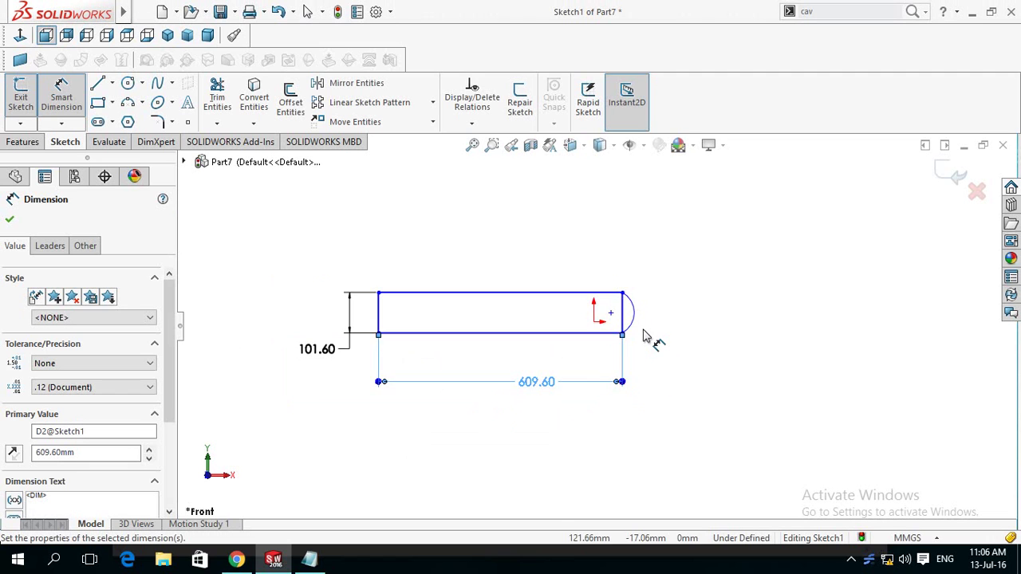
# - Fillet both left corners of the rectangle with a 20 mm radius
pyautogui.click(157, 121)
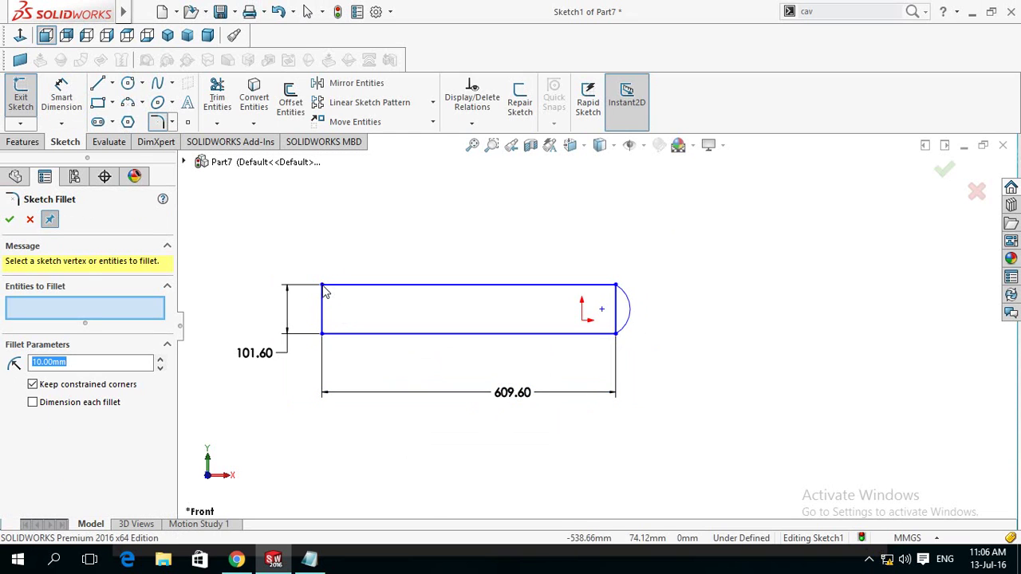
pyautogui.click(322, 286)
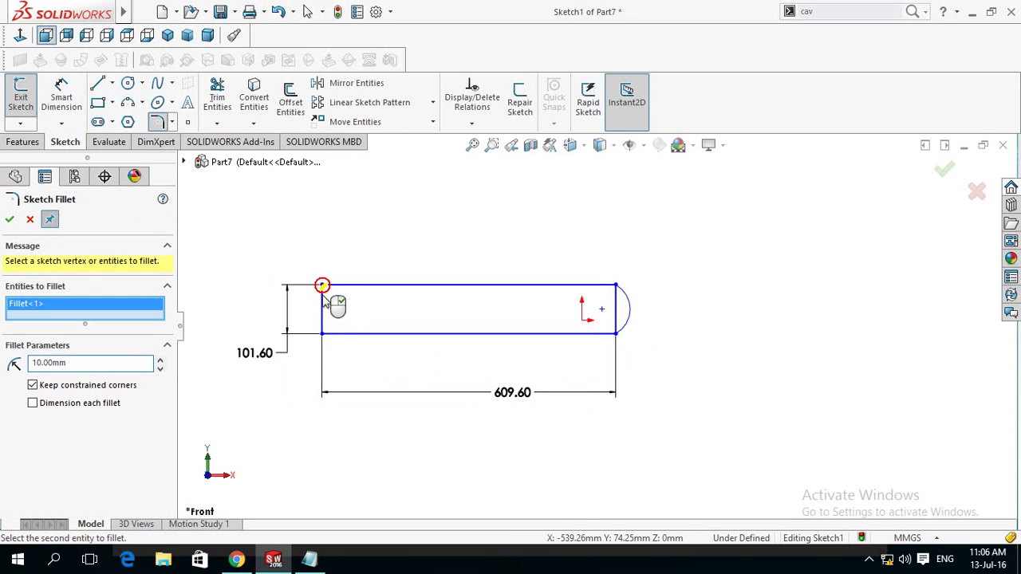
pyautogui.click(323, 334)
pyautogui.doubleClick(74, 373)
pyautogui.write('30')
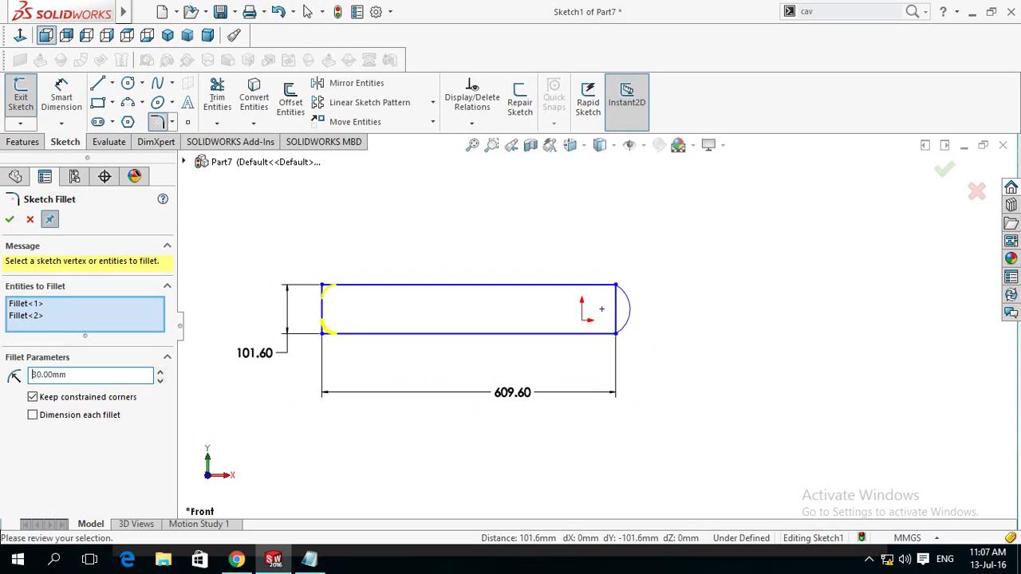
pyautogui.press('BackSpace')
pyautogui.write('2')
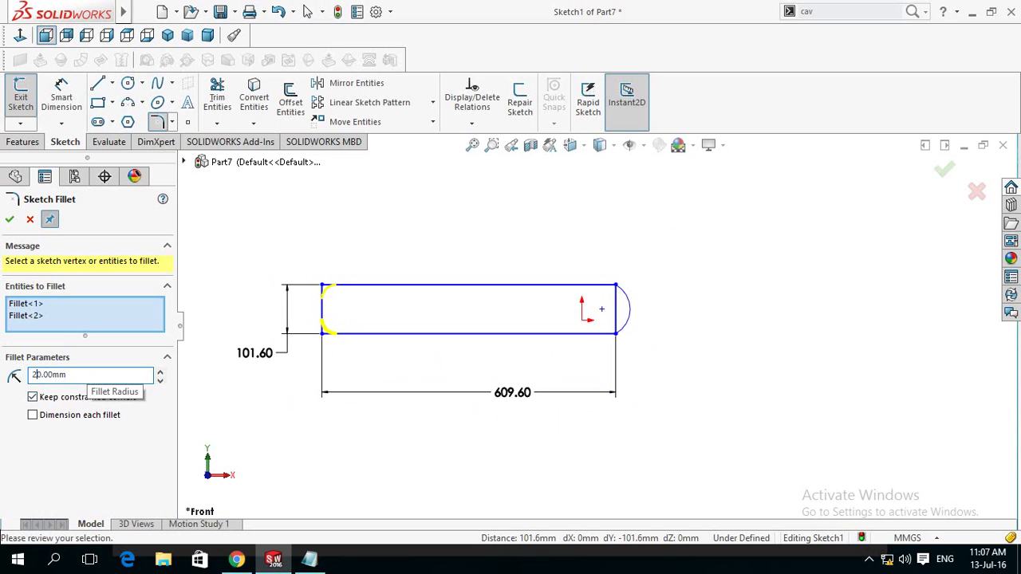
pyautogui.click(9, 219)
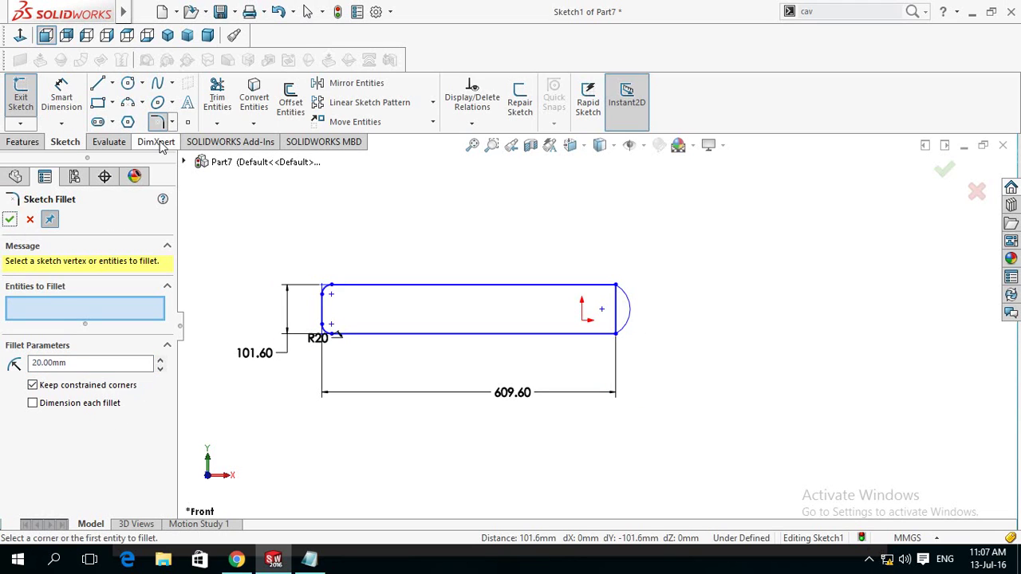
pyautogui.click(10, 220)
# - Trim away the straight right edge so the arc closes the slot
pyautogui.click(217, 96)
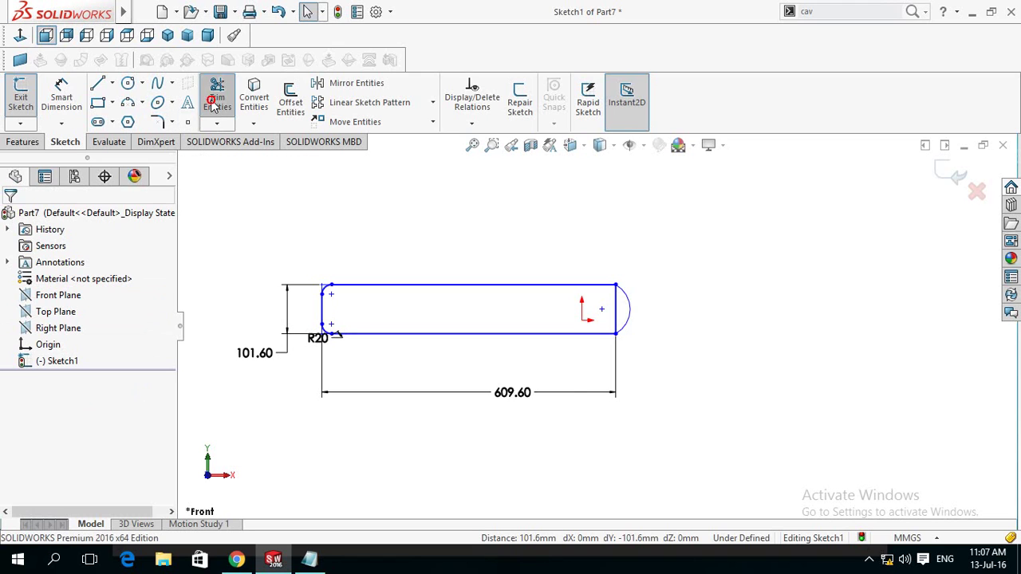
pyautogui.click(615, 323)
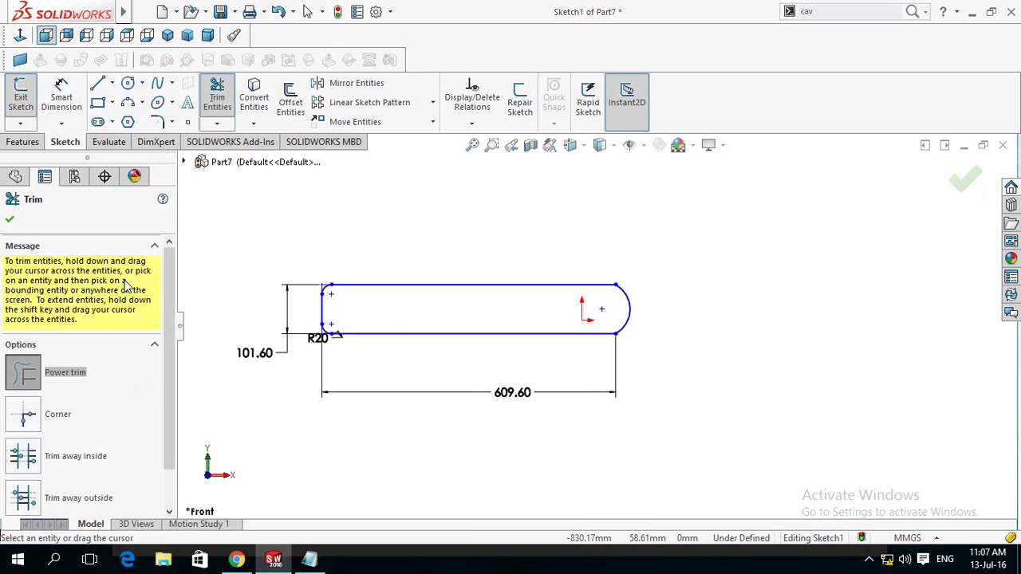
pyautogui.click(8, 221)
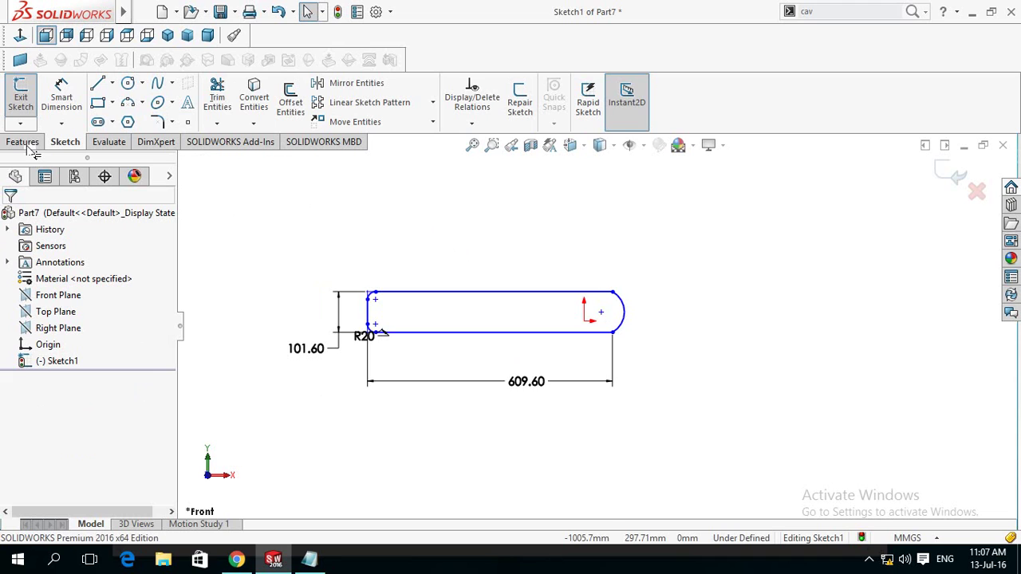
# - Exit the sketch and orbit the model into a 3D view
pyautogui.click(949, 172)
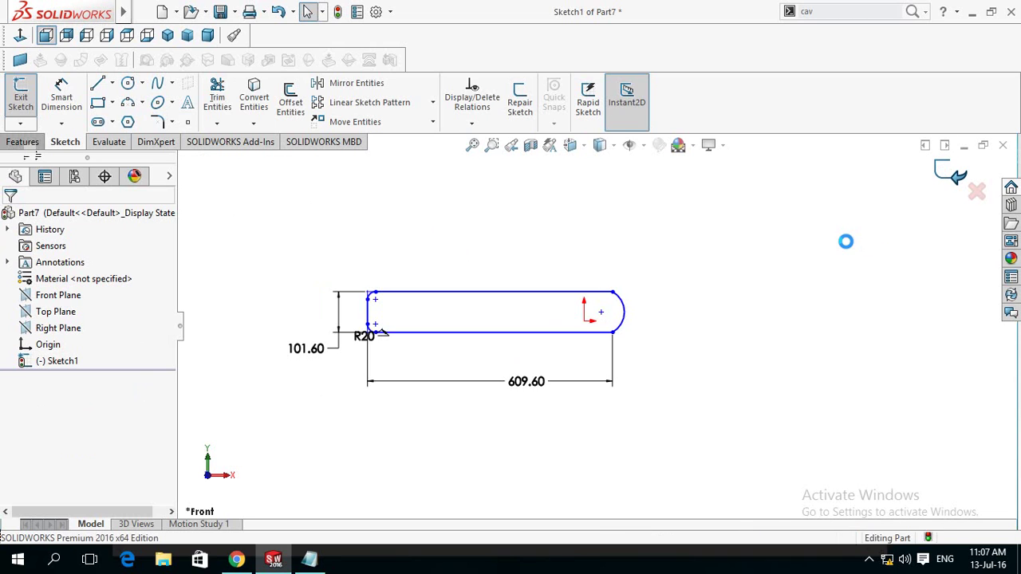
pyautogui.moveTo(613, 242); pyautogui.dragTo(594, 241, button='middle')
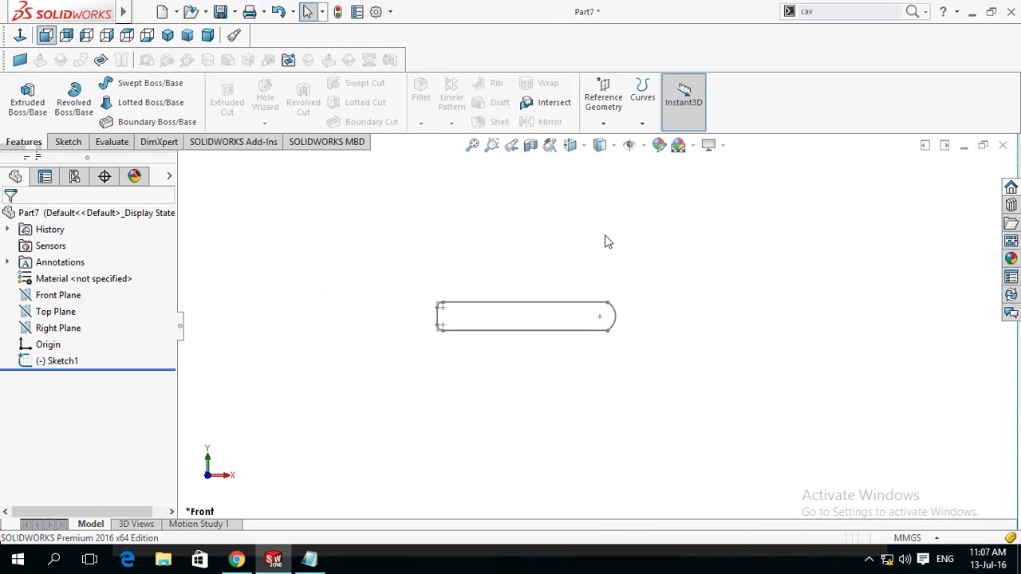
pyautogui.moveTo(591, 316); pyautogui.dragTo(558, 189, button='middle')
# - Create Plane1 offset 1 in (25.40 mm) from the Front Plane
pyautogui.click(603, 99)
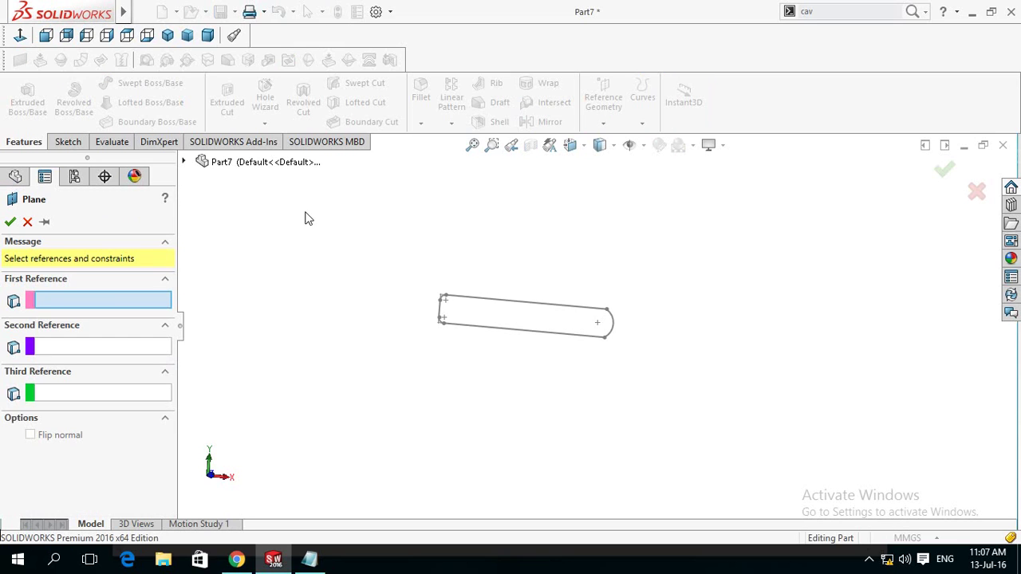
pyautogui.click(182, 161)
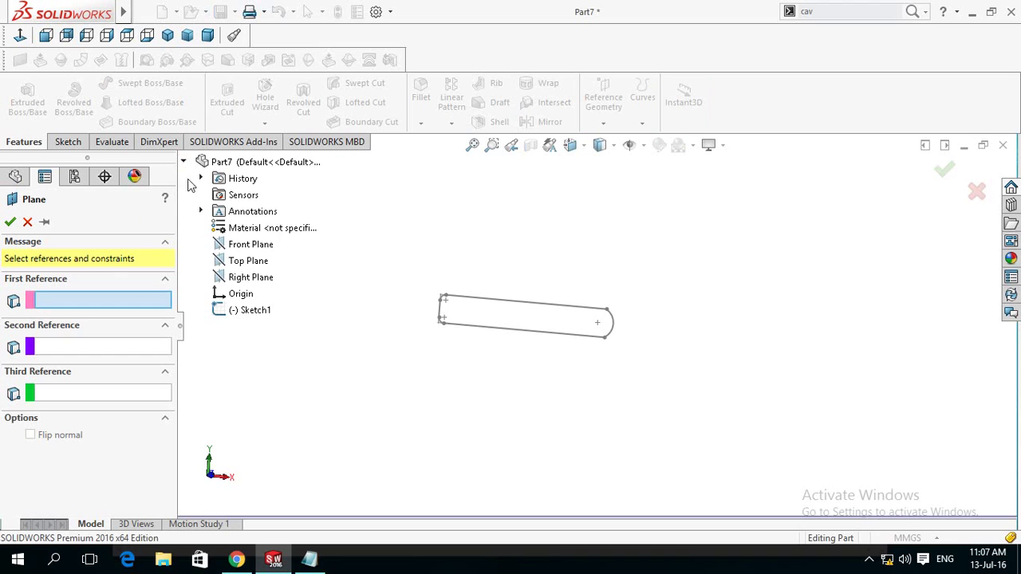
pyautogui.click(233, 245)
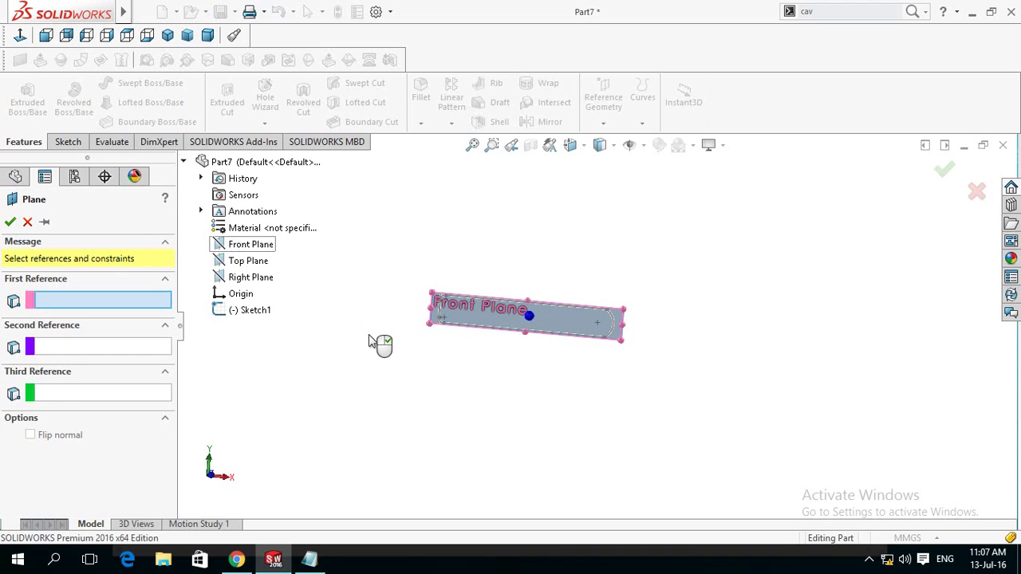
pyautogui.moveTo(378, 341); pyautogui.dragTo(445, 433, button='middle')
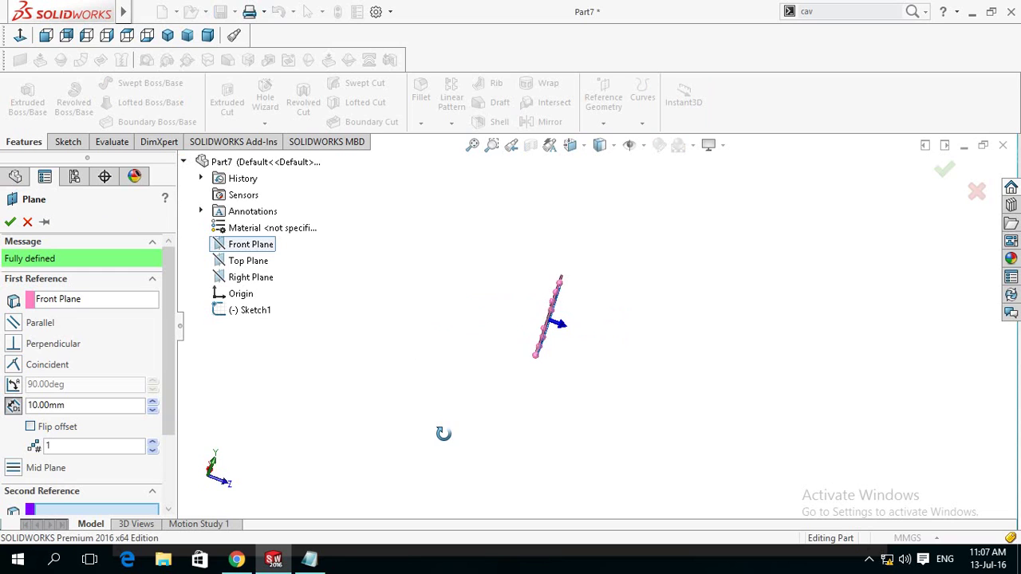
pyautogui.scroll(-3, 510, 343)
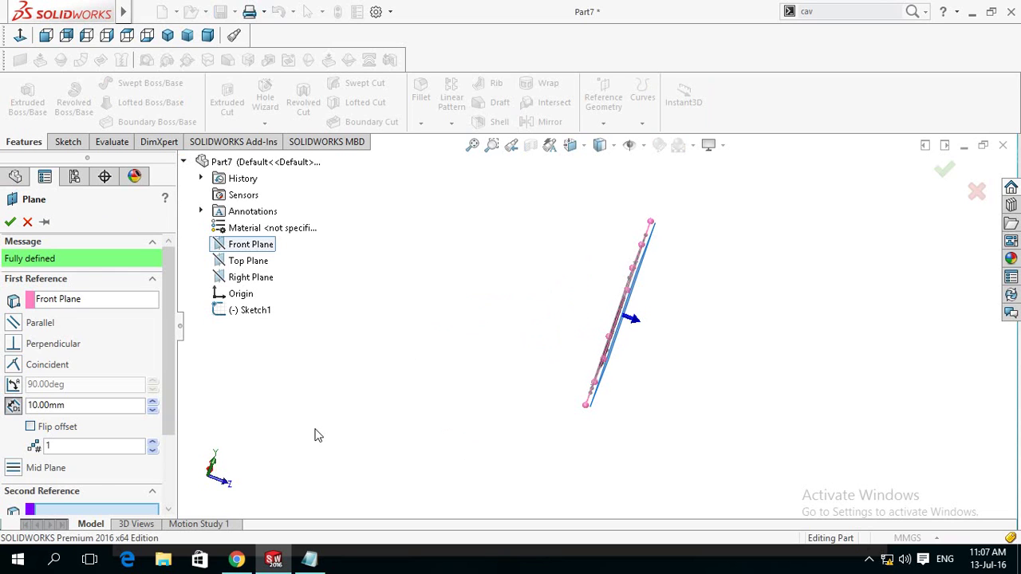
pyautogui.click(79, 406)
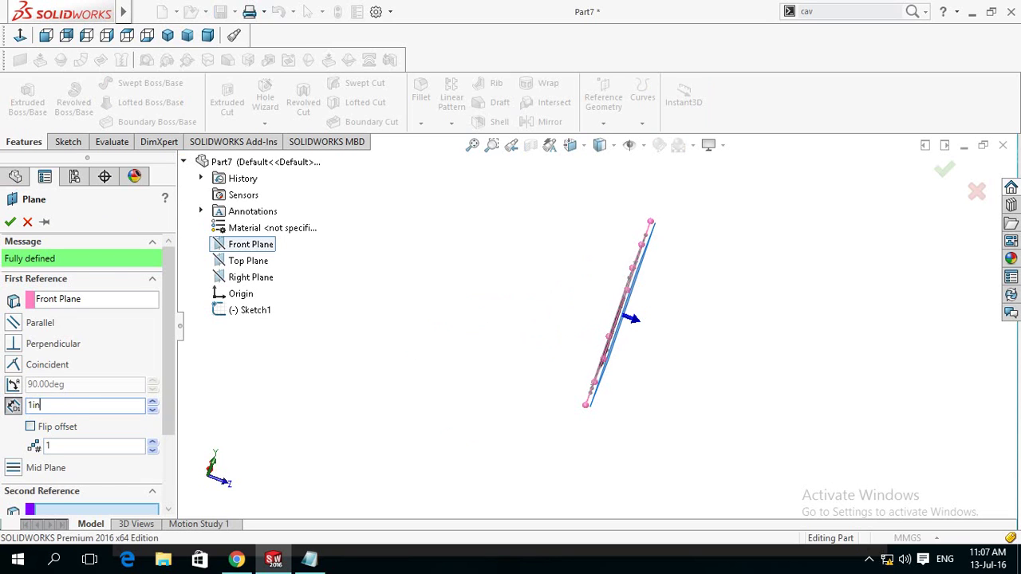
pyautogui.press('Return')
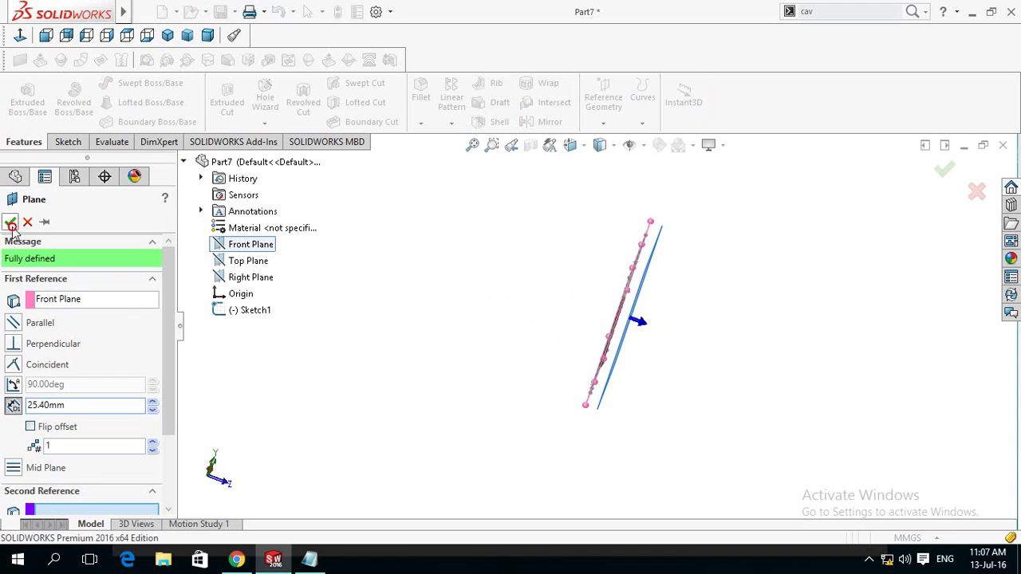
pyautogui.click(11, 222)
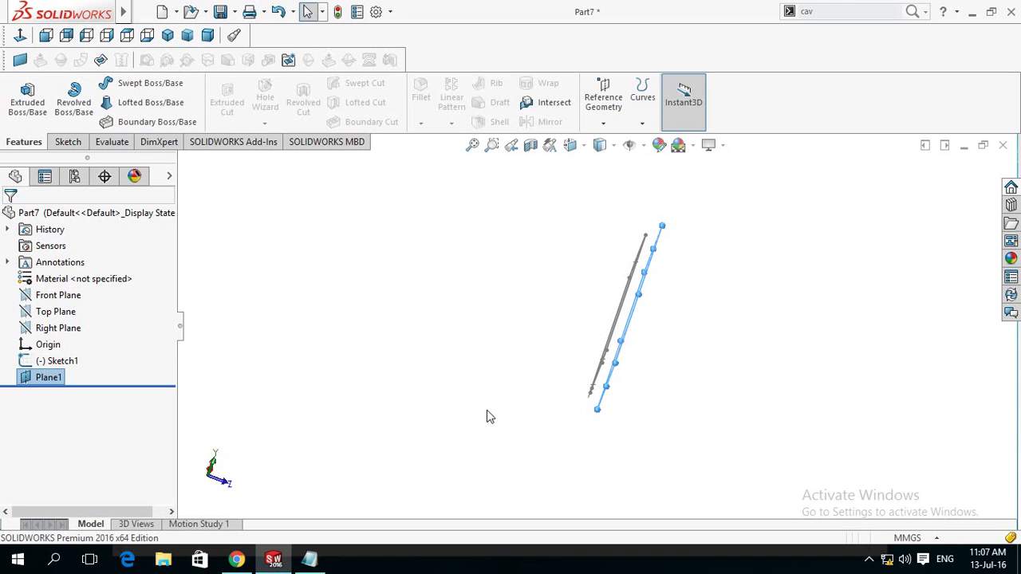
# - Start a new sketch on Plane1 viewed face-on, and hide Plane1
pyautogui.hotkey('ctrl', '8')
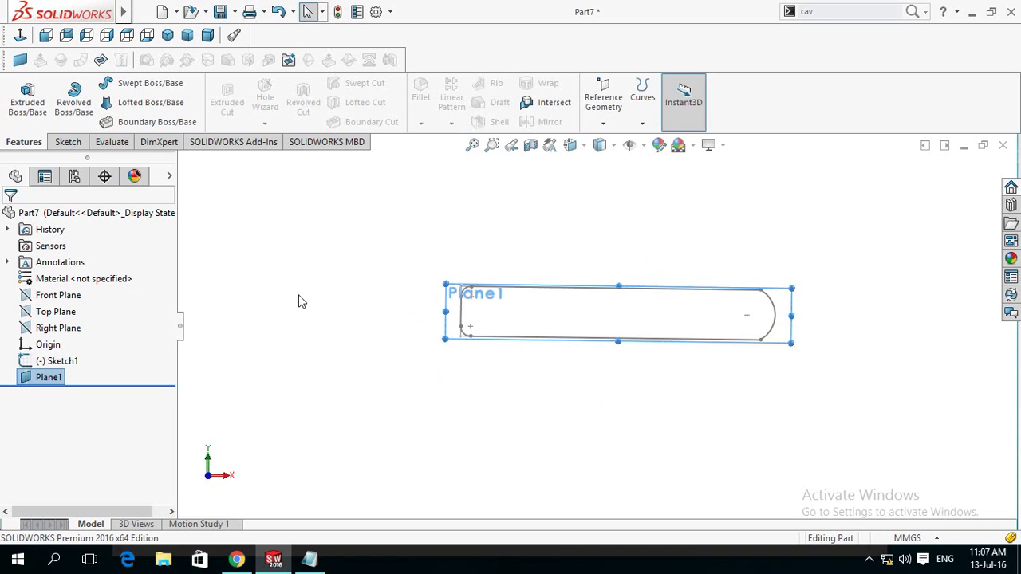
pyautogui.click(20, 36)
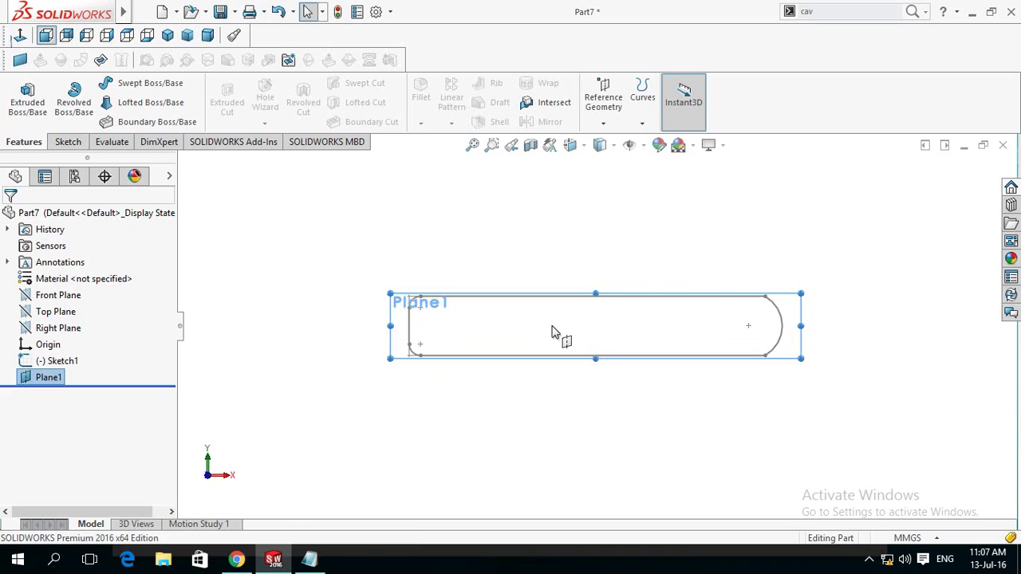
pyautogui.scroll(-2, 556, 333)
pyautogui.hotkey('ctrl', '3')
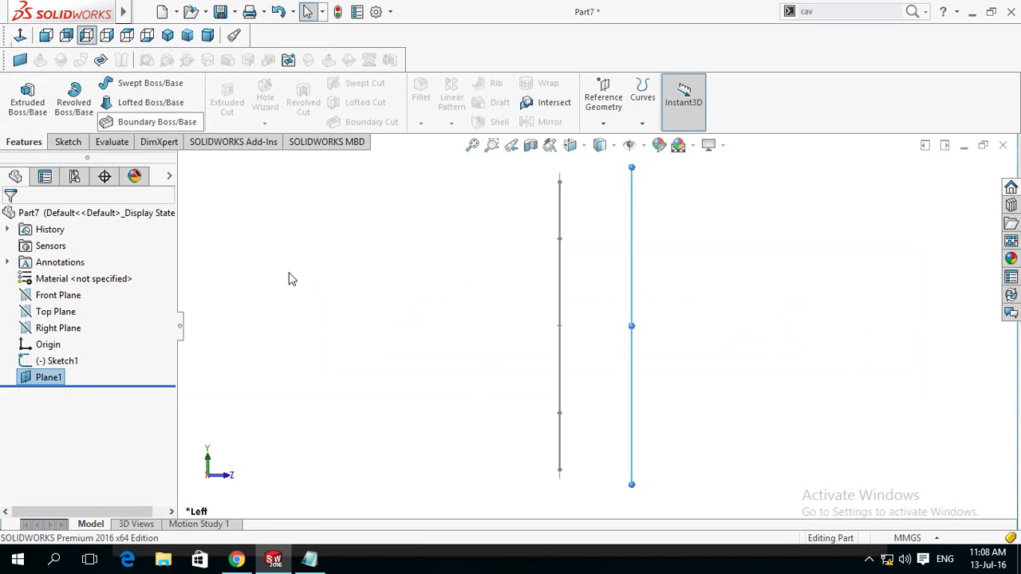
pyautogui.click(634, 219)
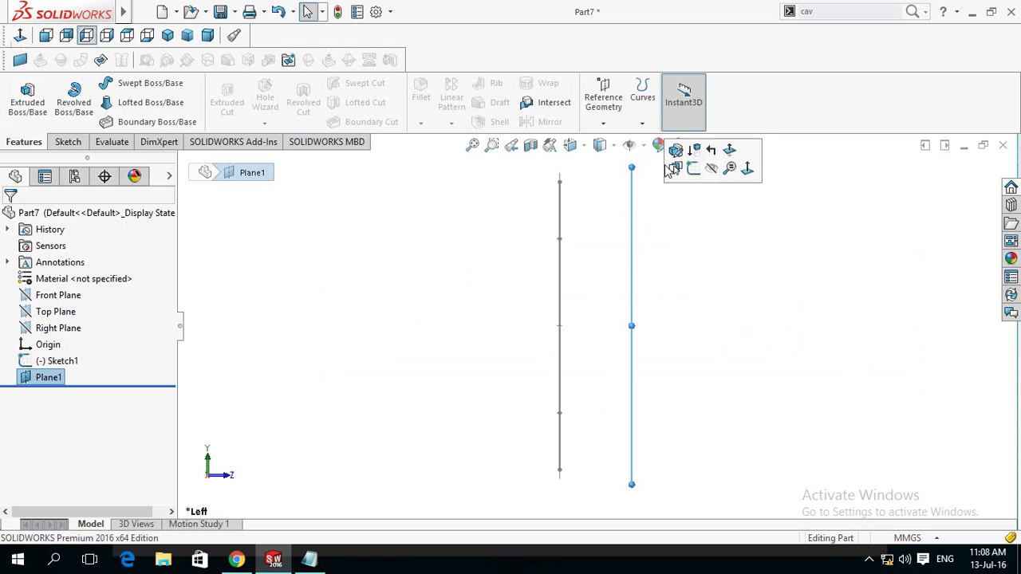
pyautogui.click(693, 170)
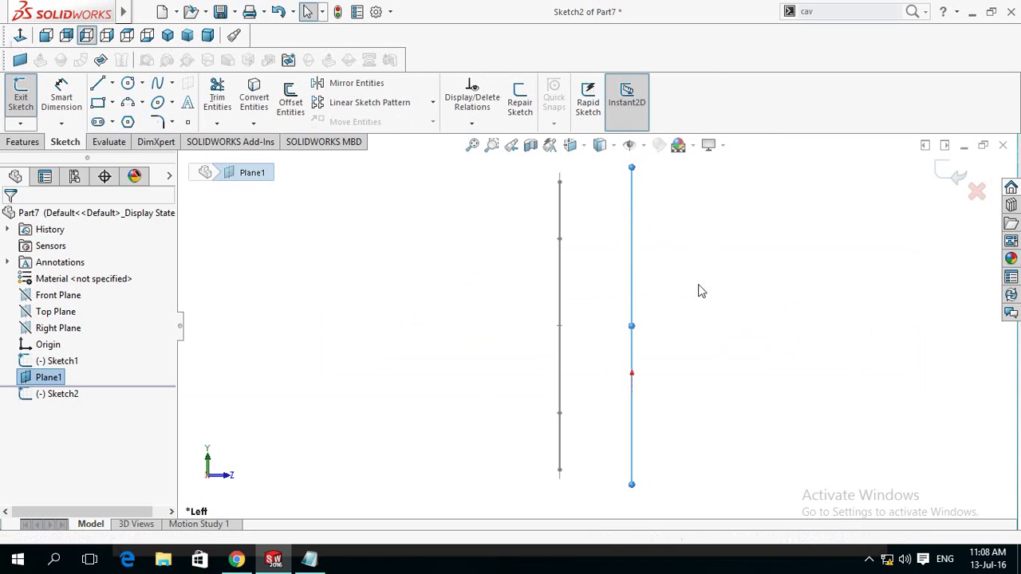
pyautogui.click(21, 36)
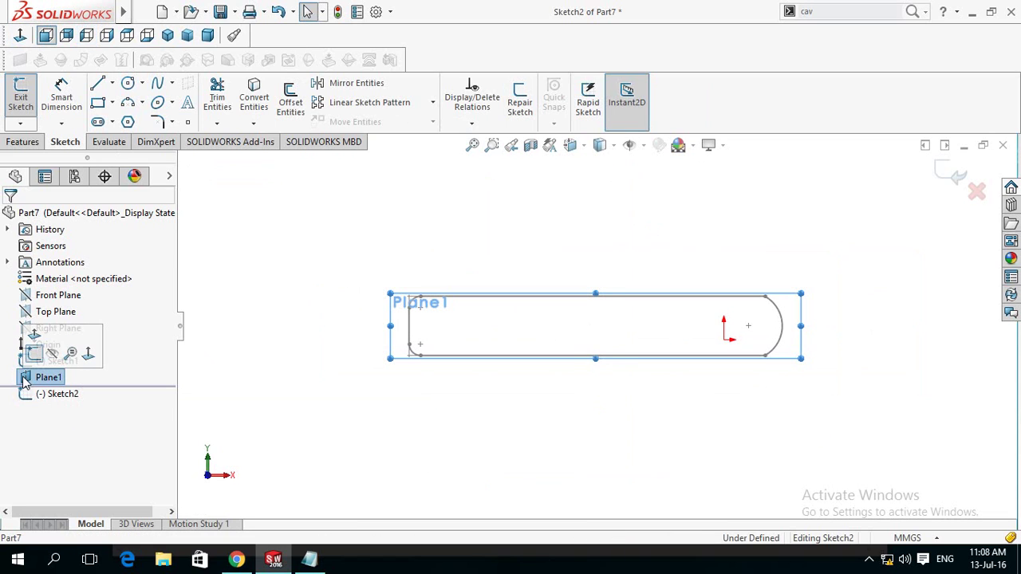
pyautogui.click(57, 360)
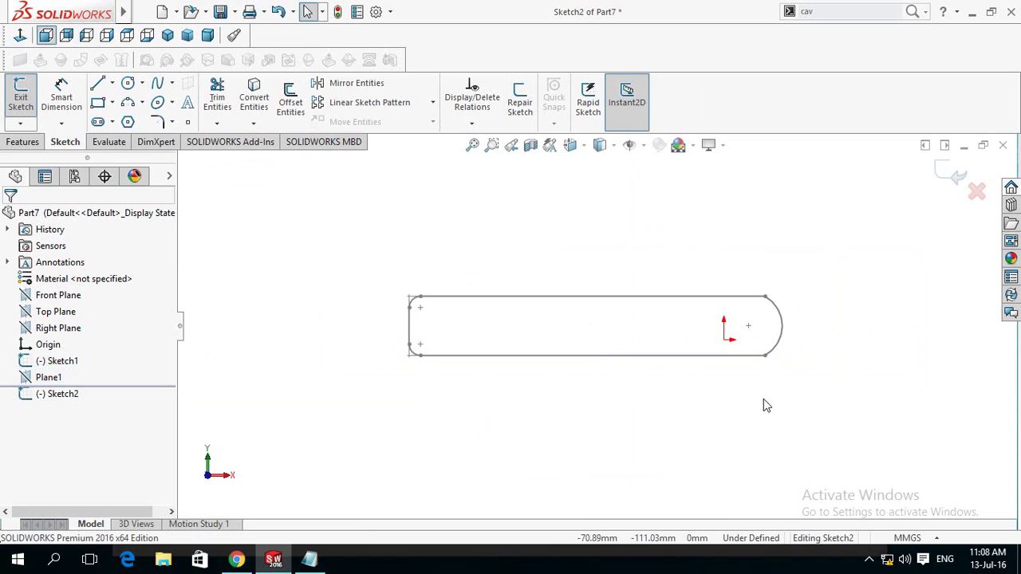
pyautogui.scroll(-1, 766, 403)
# - Trace the slot's top, bottom and left straight edges as separate lines
pyautogui.moveTo(656, 399); pyautogui.dragTo(571, 400, button='right')
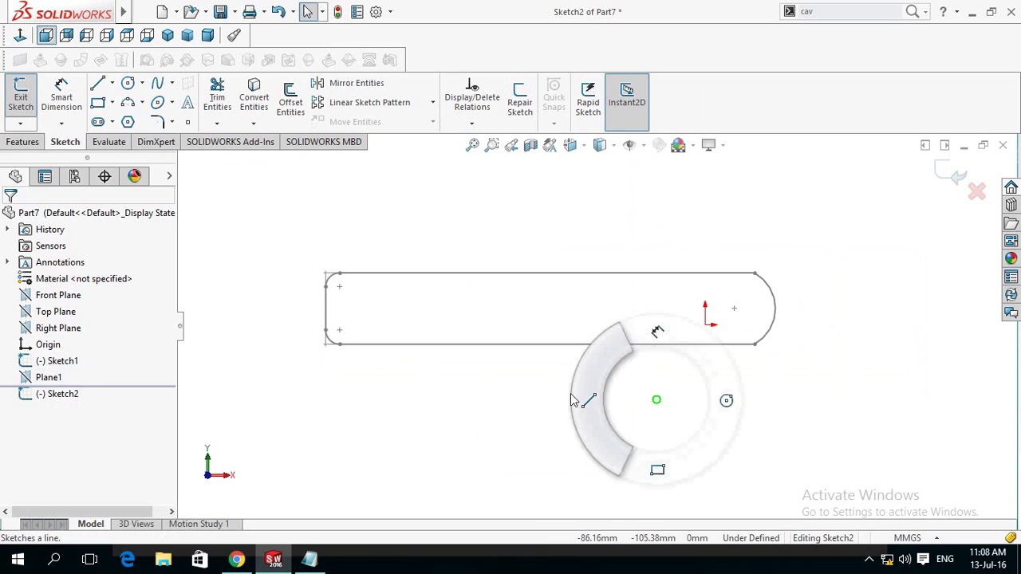
pyautogui.click(754, 273)
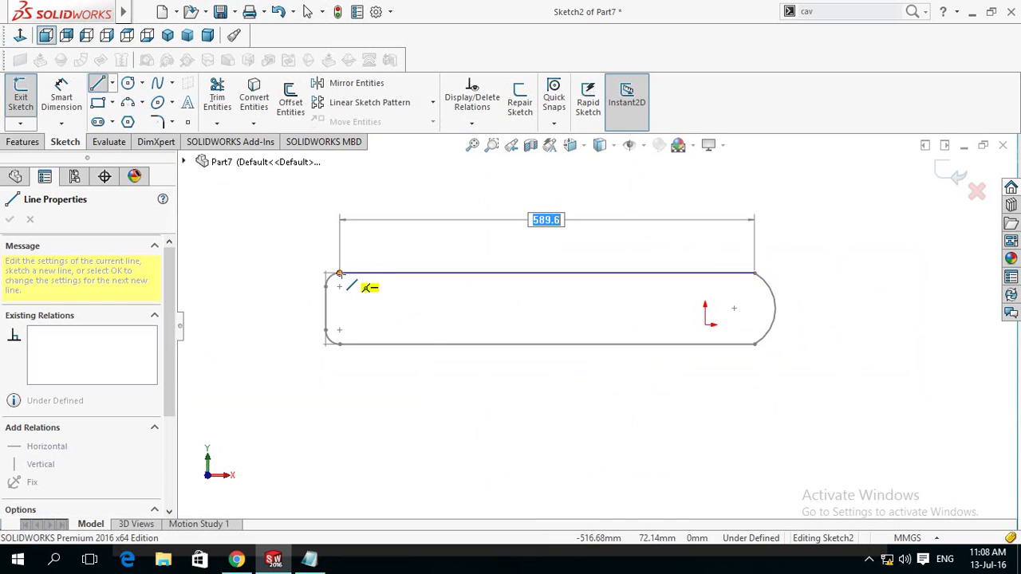
pyautogui.click(340, 273)
pyautogui.press('Escape')
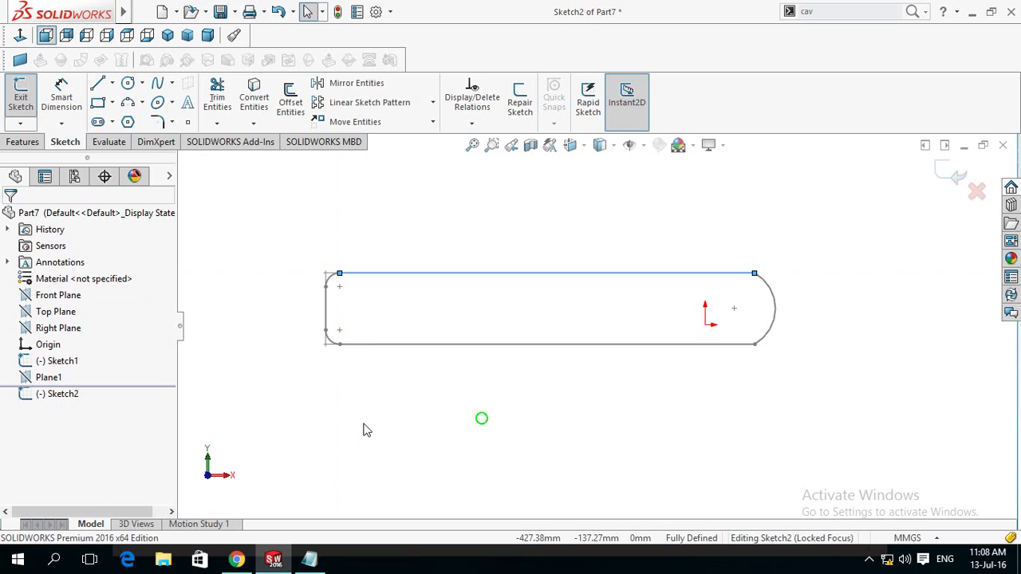
pyautogui.click(340, 344)
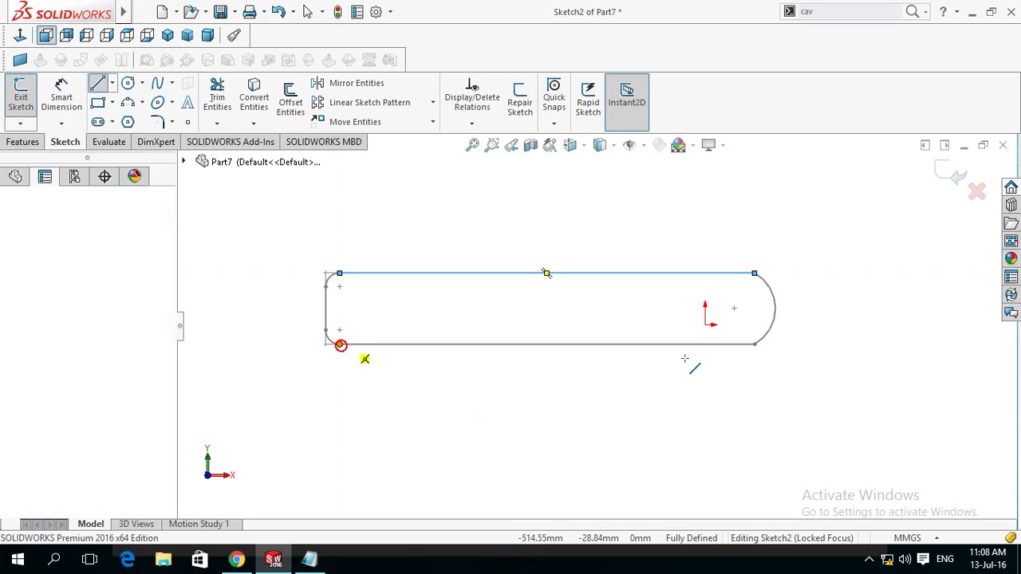
pyautogui.click(755, 345)
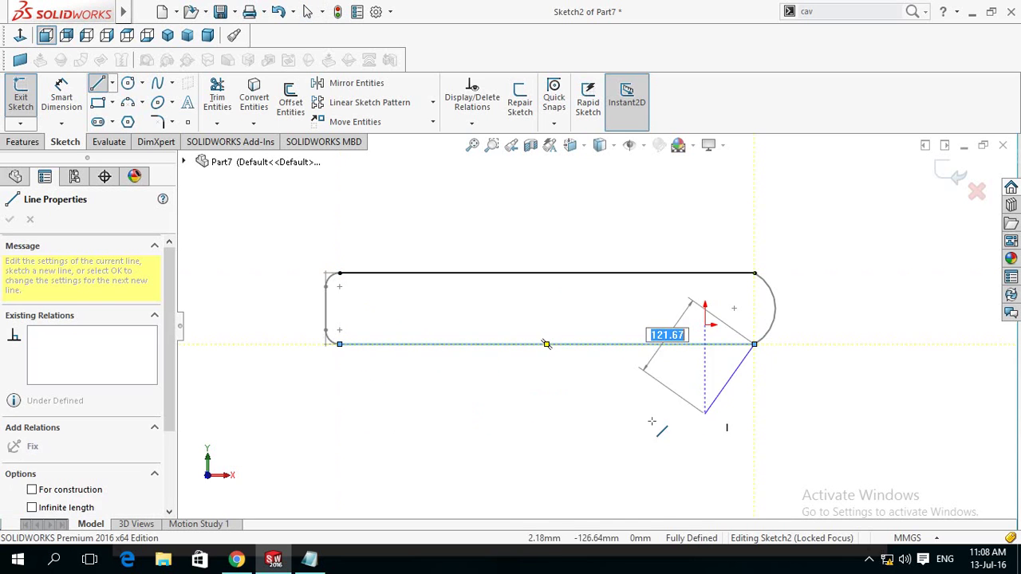
pyautogui.press('Escape')
pyautogui.press('Escape')
pyautogui.press('l')
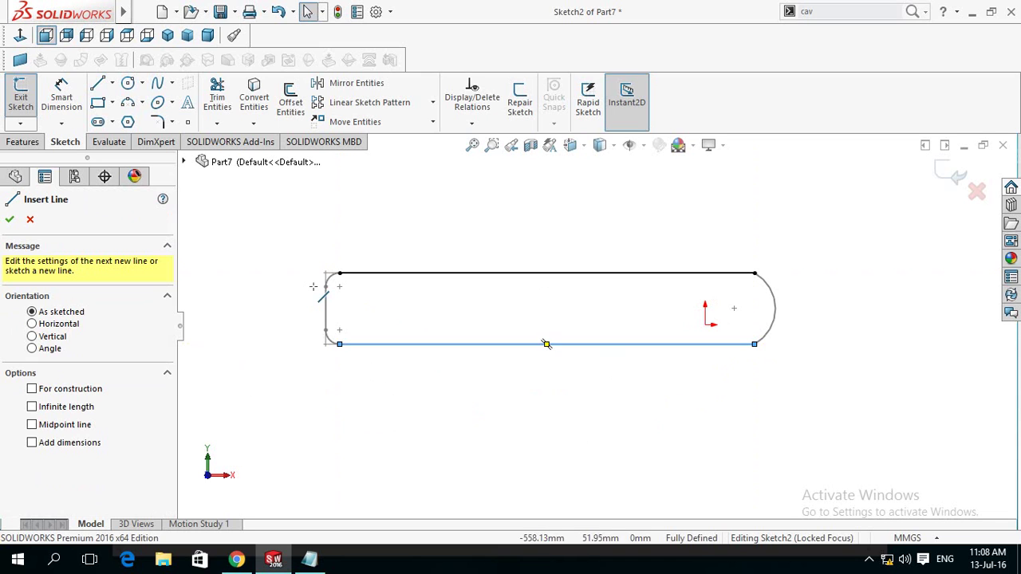
pyautogui.click(325, 287)
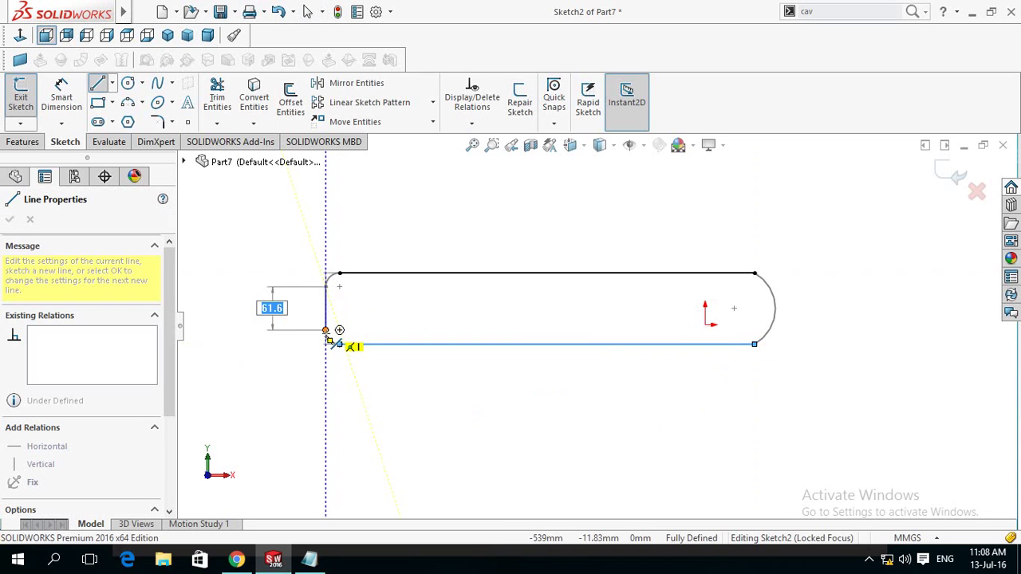
pyautogui.click(325, 331)
pyautogui.press('Escape')
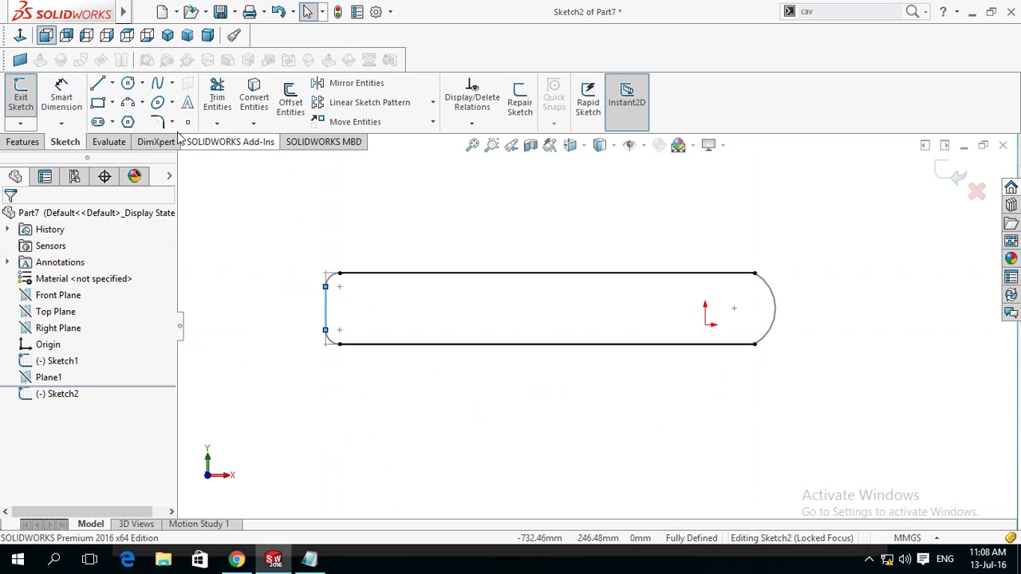
pyautogui.click(133, 103)
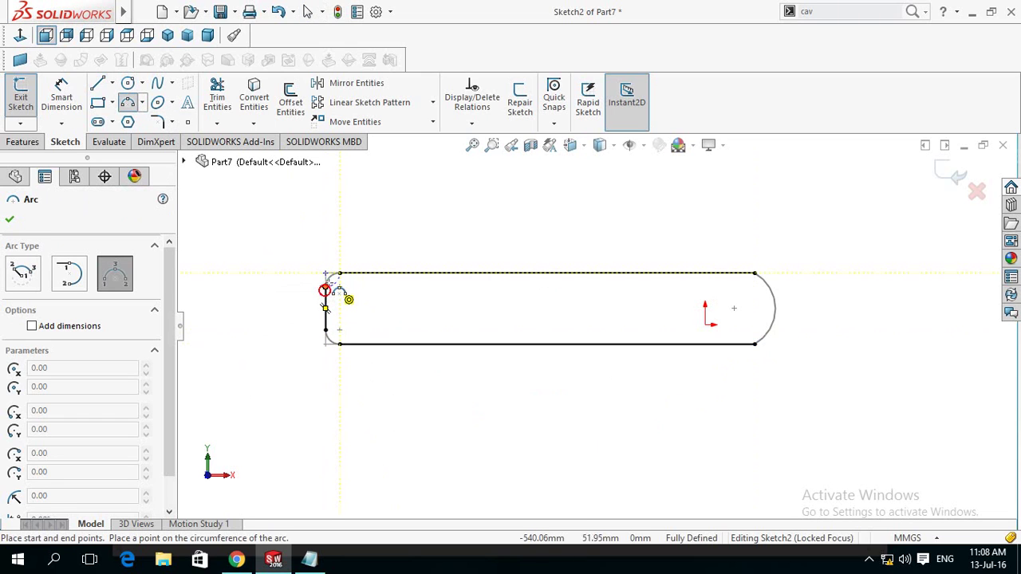
# - Draw three-point arcs at both left corners and across the rounded right end
pyautogui.scroll(-2, 330, 292)
pyautogui.scroll(-2, 364, 292)
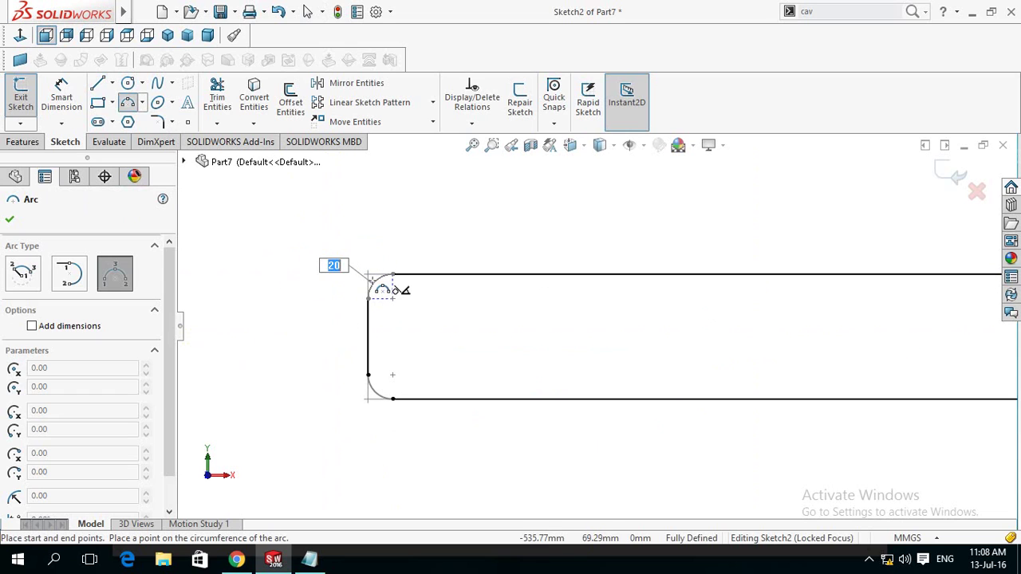
pyautogui.click(376, 283)
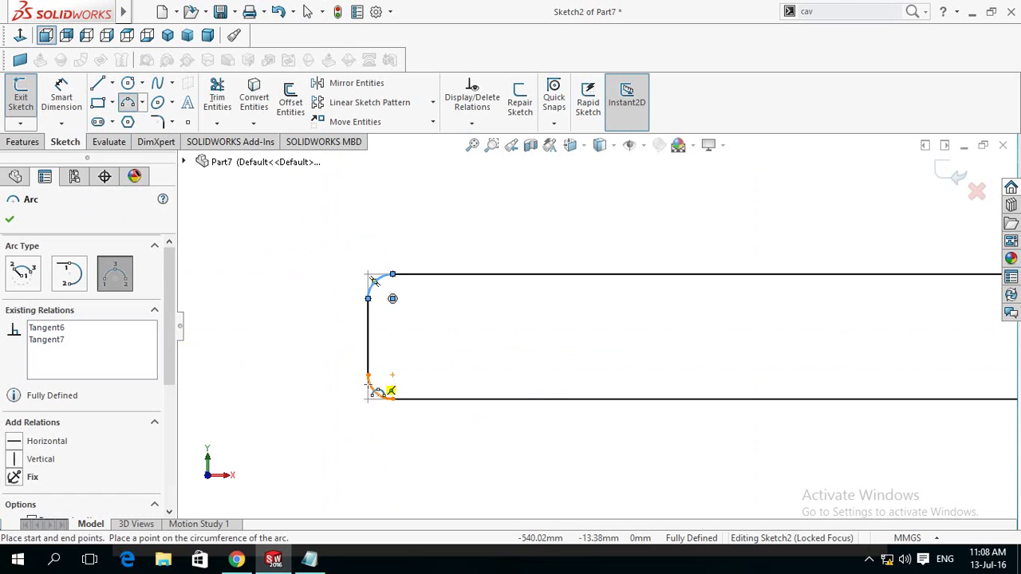
pyautogui.click(368, 375)
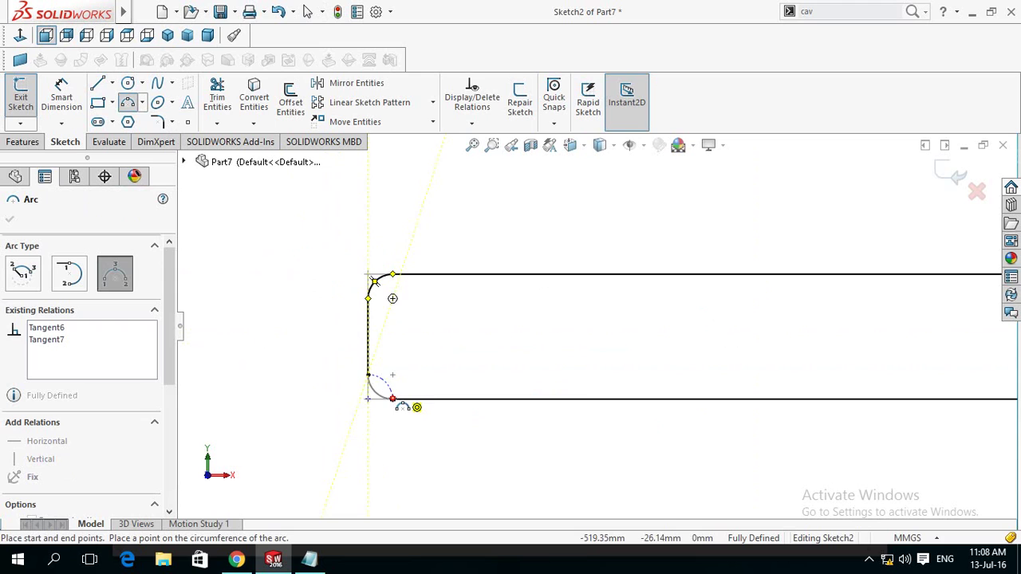
pyautogui.click(393, 399)
pyautogui.click(381, 396)
pyautogui.scroll(5, 650, 371)
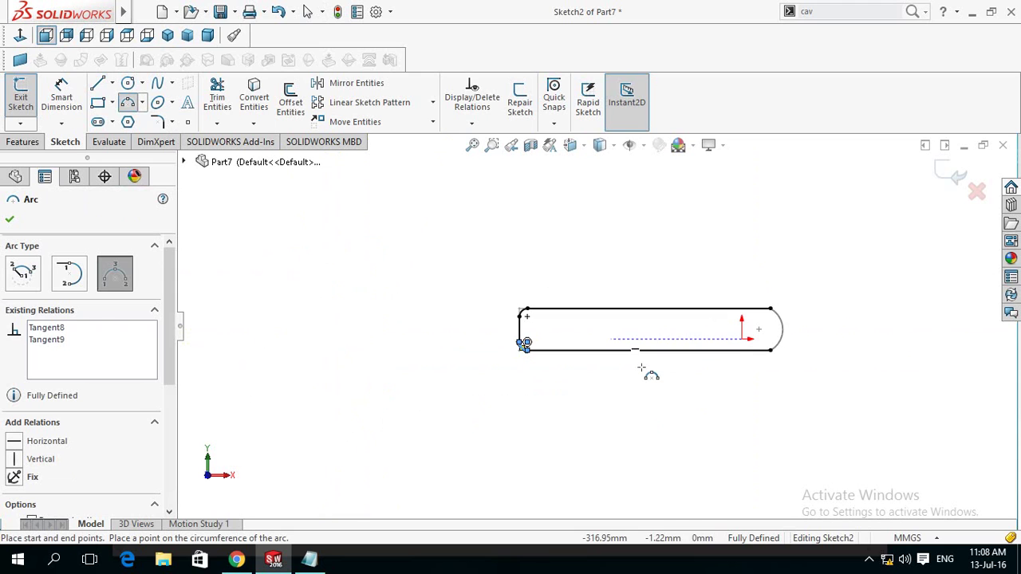
pyautogui.scroll(-3, 729, 353)
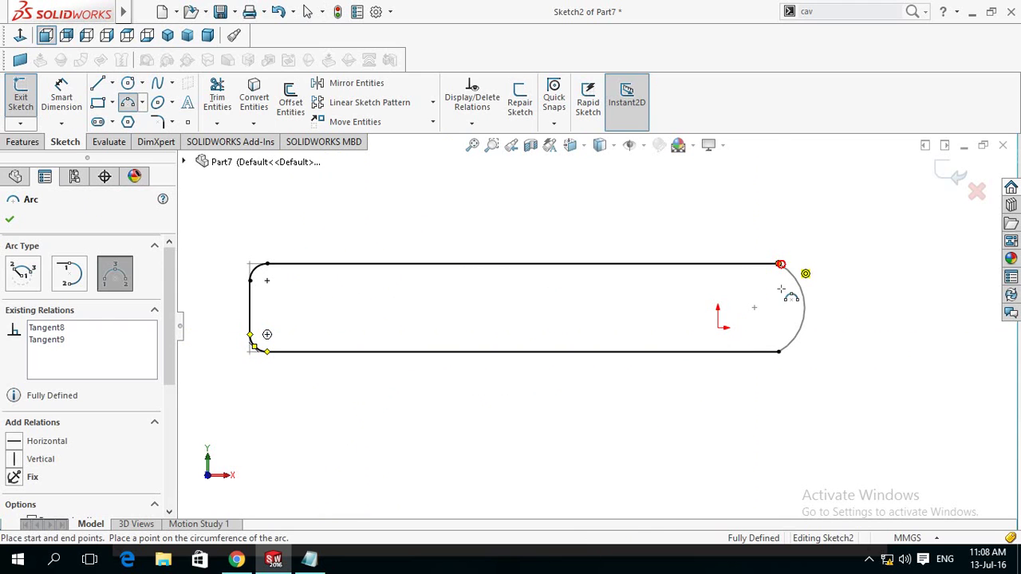
pyautogui.click(780, 265)
pyautogui.click(778, 352)
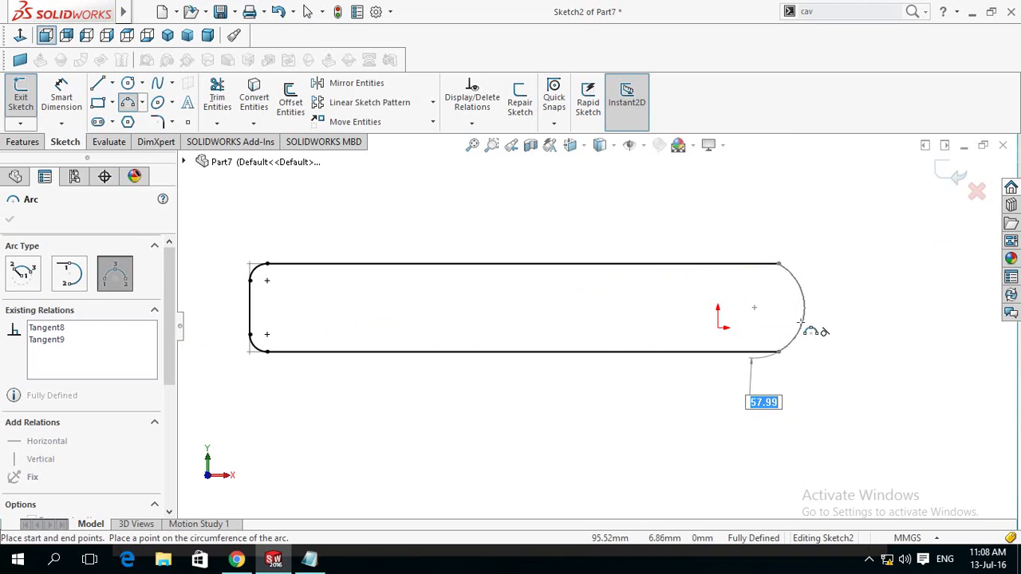
pyautogui.click(802, 327)
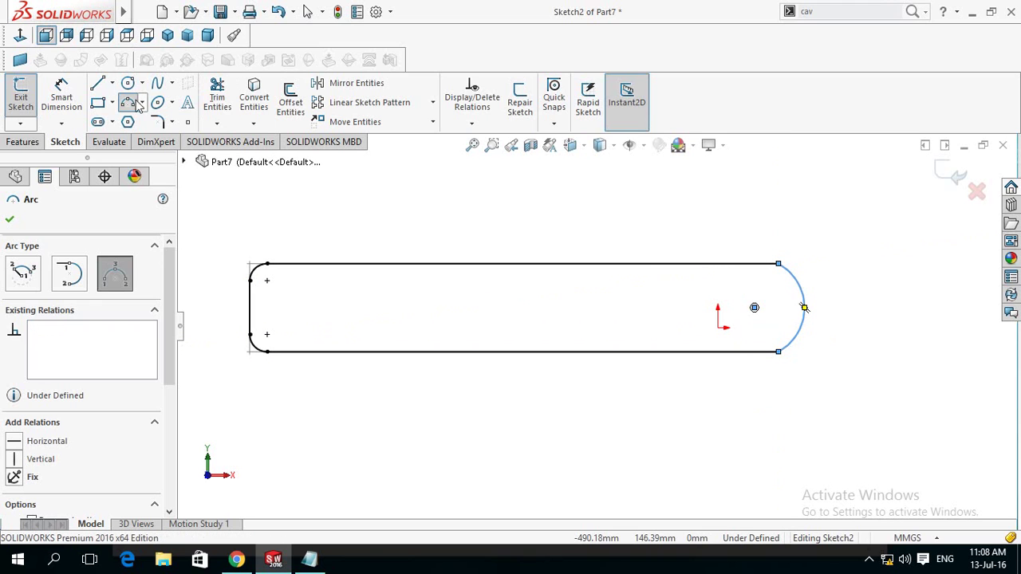
# - Add a horizontal centerline from the left edge's midpoint to the right arc's midpoint
pyautogui.click(113, 83)
pyautogui.click(126, 118)
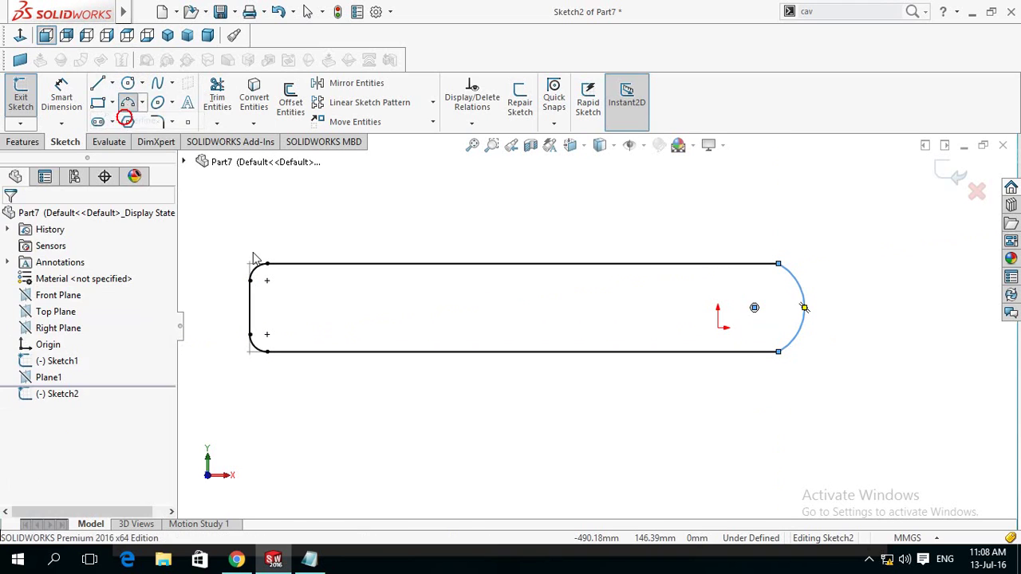
pyautogui.click(249, 308)
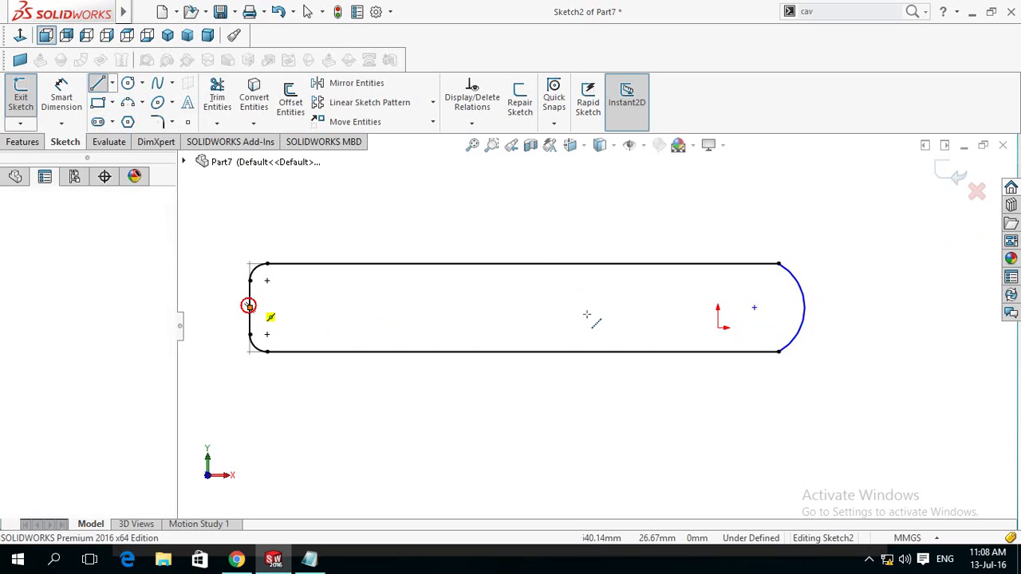
pyautogui.click(804, 307)
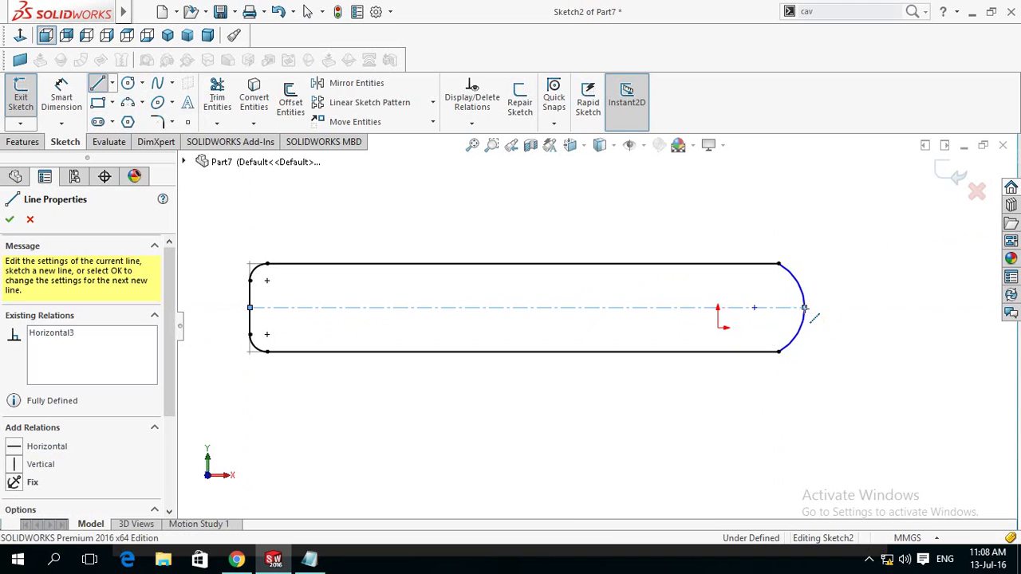
pyautogui.press('Escape')
pyautogui.press('Escape')
# - Open Scale Entities and select all the traced slot's edges and arcs
pyautogui.scroll(2, 590, 383)
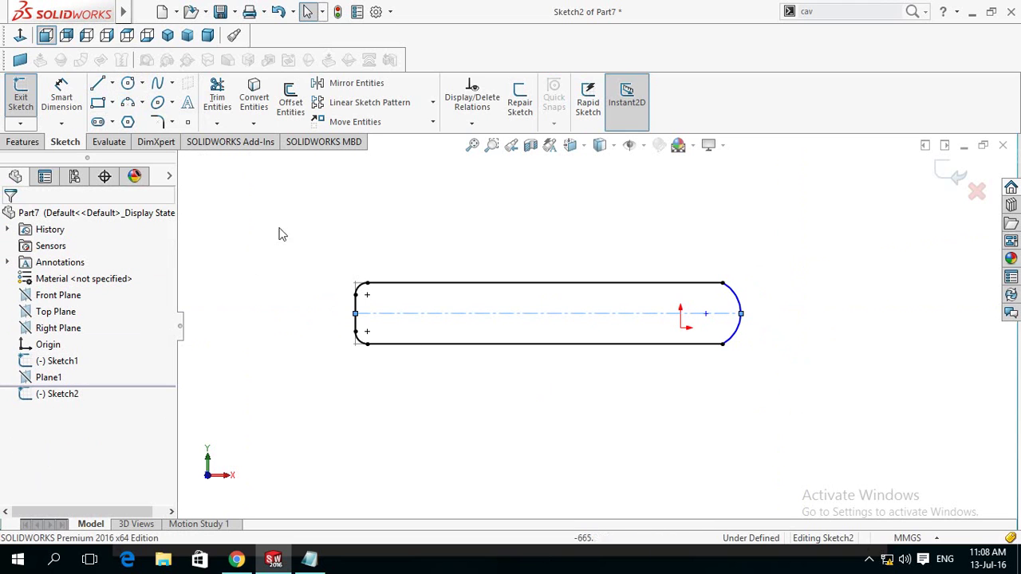
pyautogui.click(432, 123)
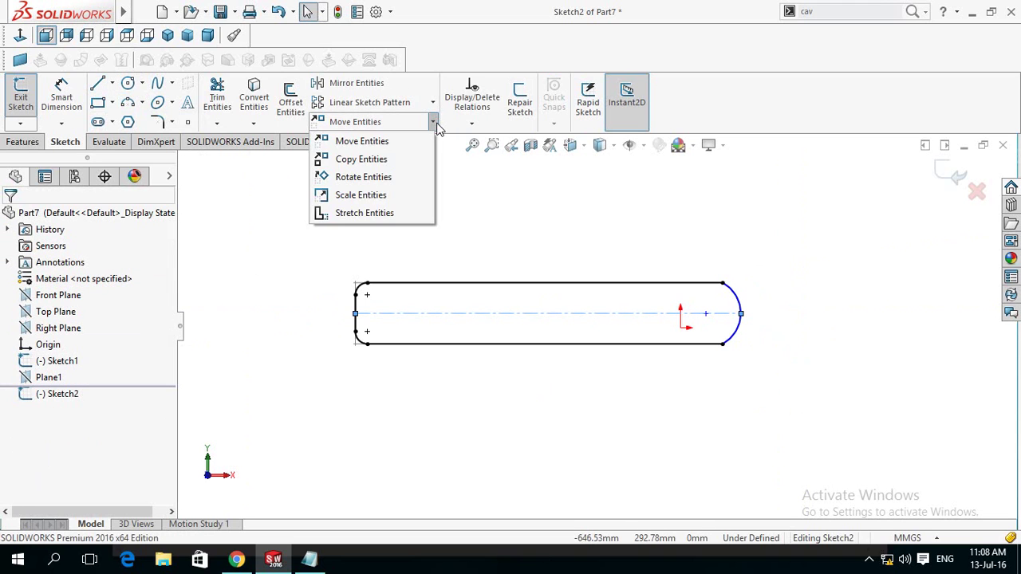
pyautogui.click(354, 196)
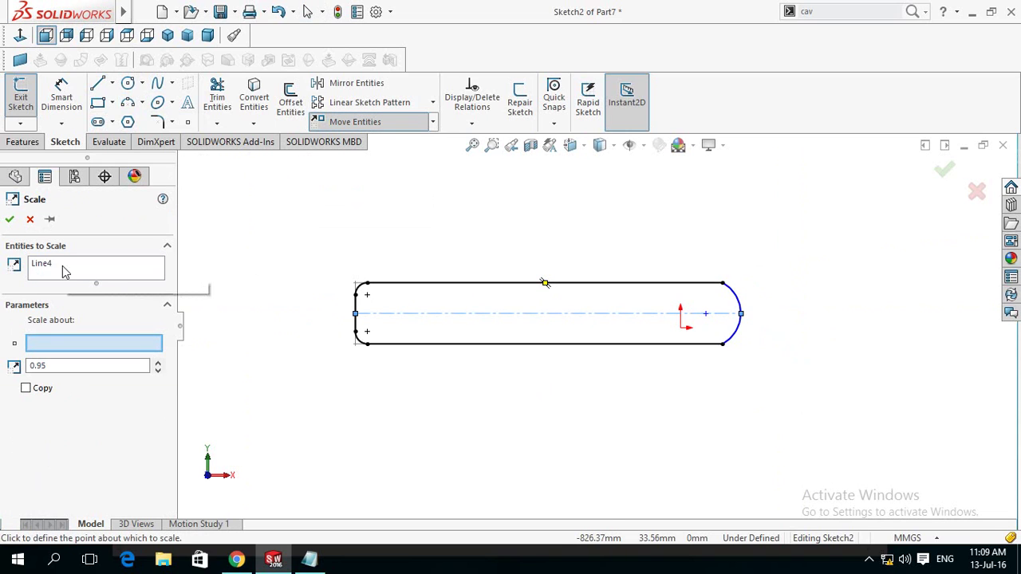
pyautogui.click(72, 272)
pyautogui.rightClick(75, 273)
pyautogui.click(100, 277)
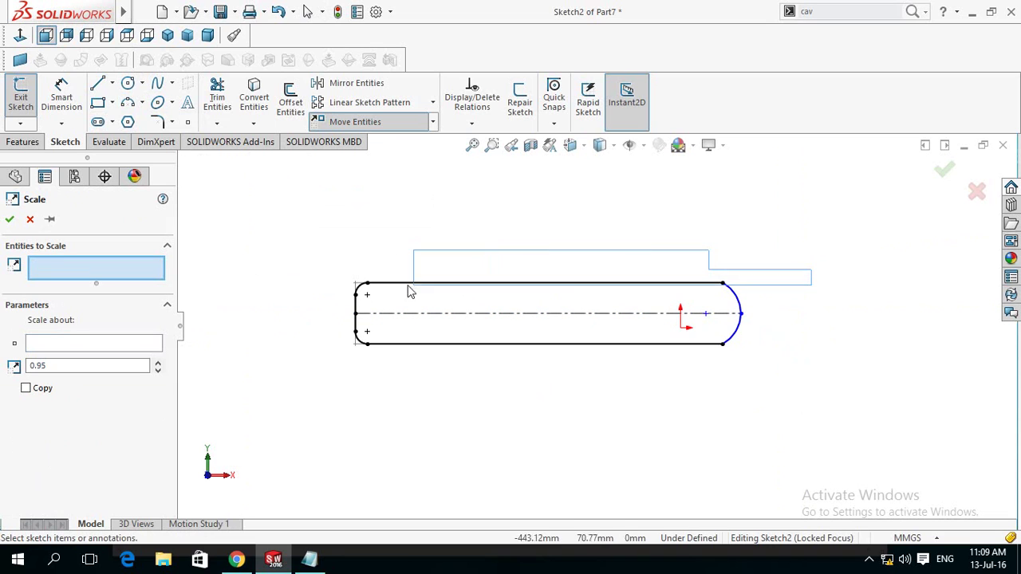
pyautogui.moveTo(409, 292); pyautogui.dragTo(325, 291)
pyautogui.moveTo(485, 391); pyautogui.dragTo(335, 335)
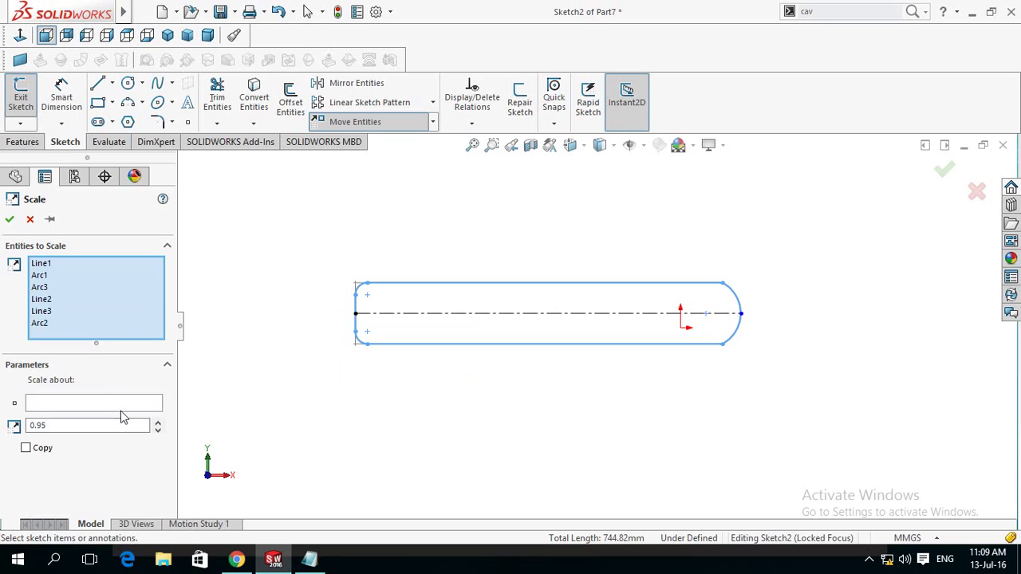
# - Scale the selected entities by 0.98 about the centerline's midpoint
pyautogui.click(92, 405)
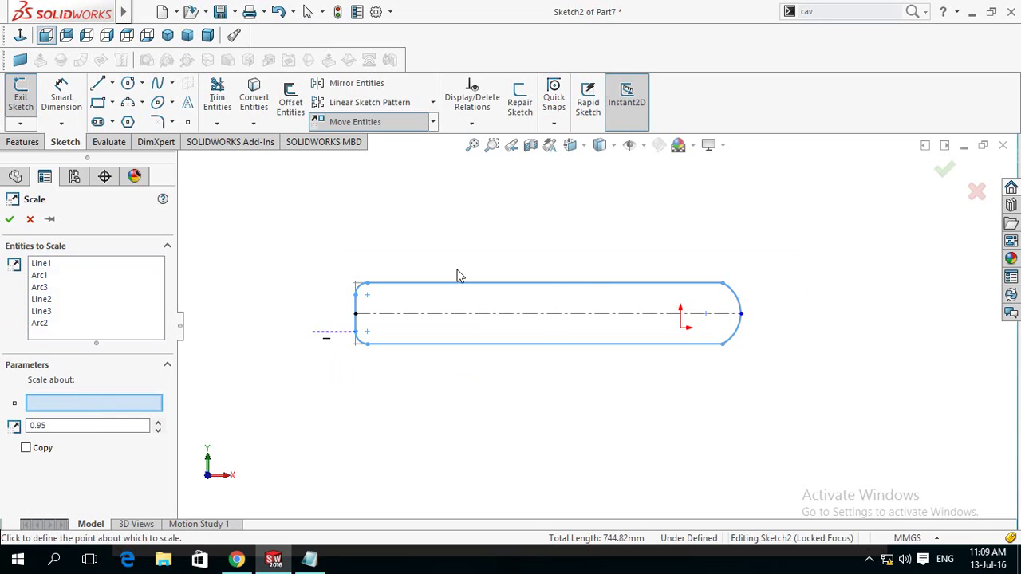
pyautogui.click(548, 313)
pyautogui.write('0.98')
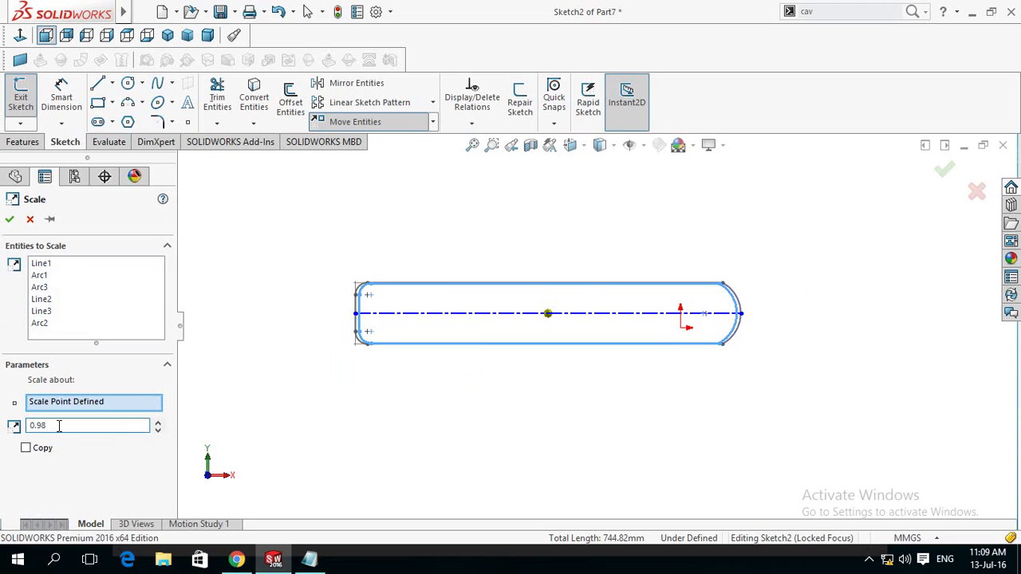
pyautogui.scroll(-2, 523, 382)
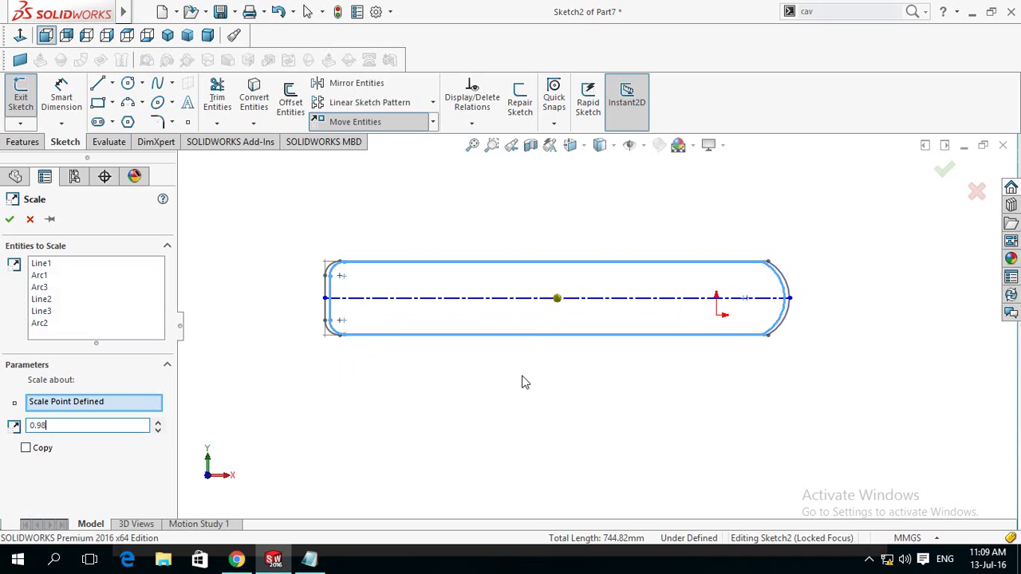
pyautogui.scroll(1, 522, 382)
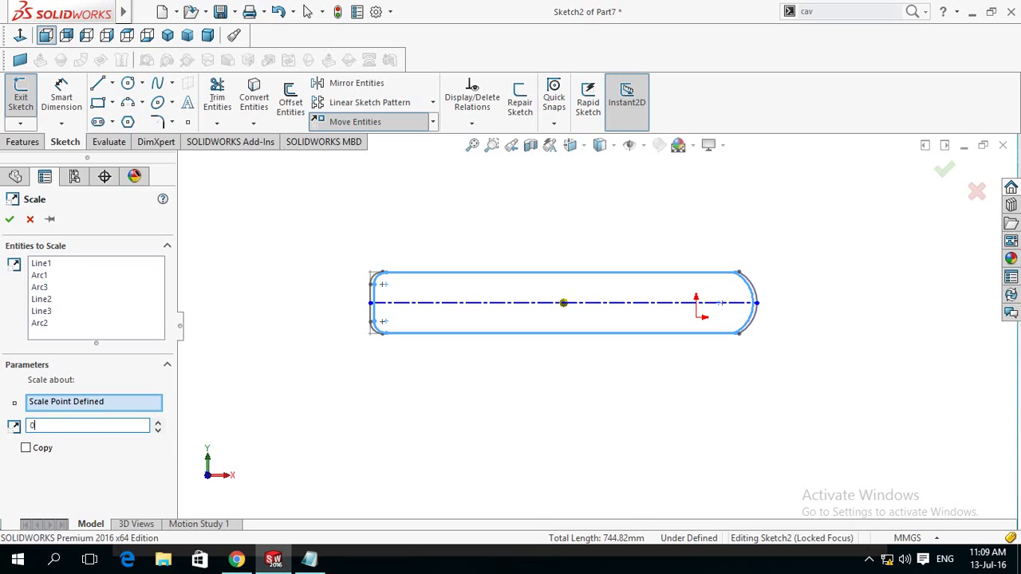
pyautogui.write('.96')
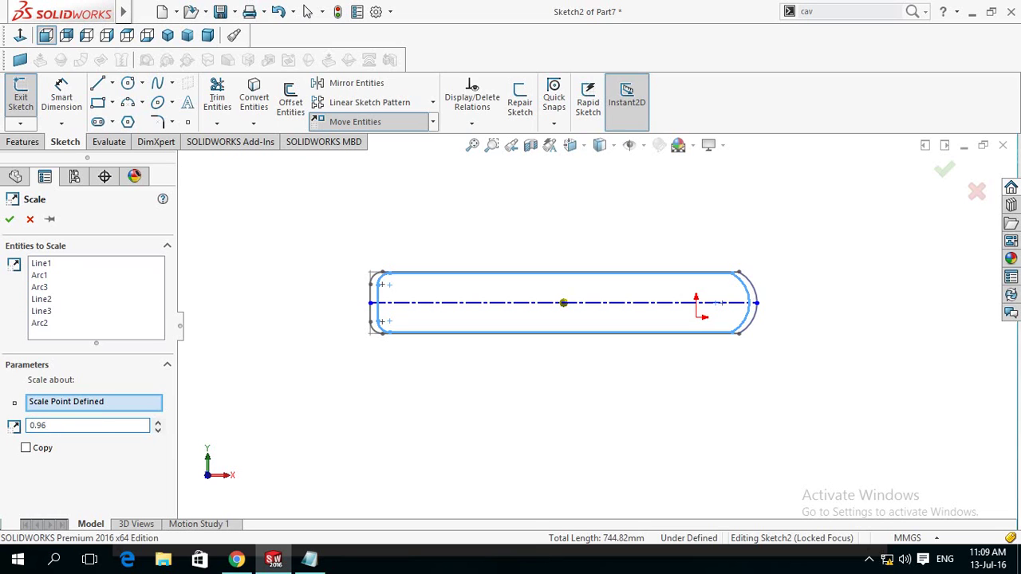
pyautogui.scroll(-4, 510, 339)
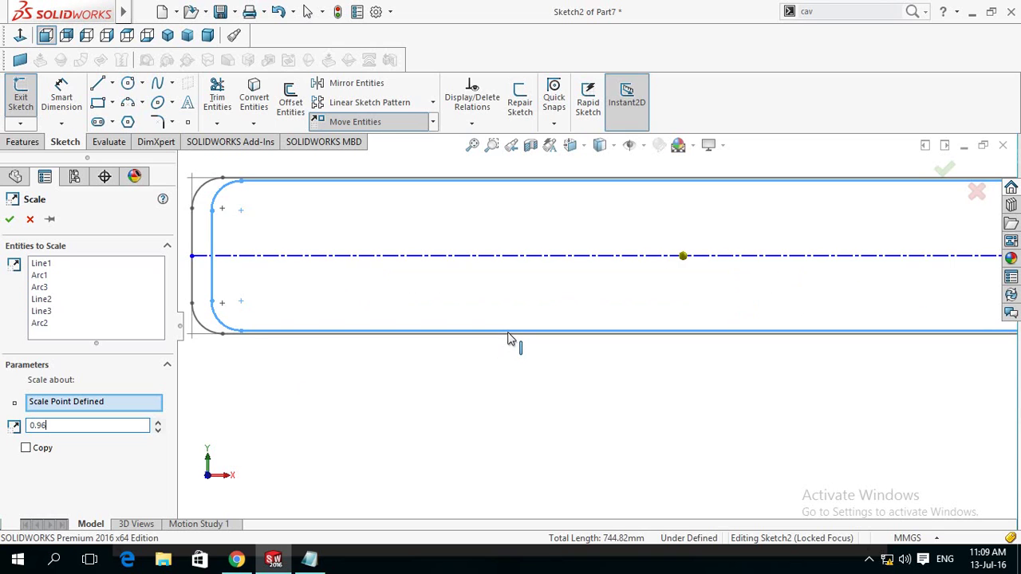
pyautogui.scroll(1, 511, 339)
pyautogui.scroll(2, 511, 339)
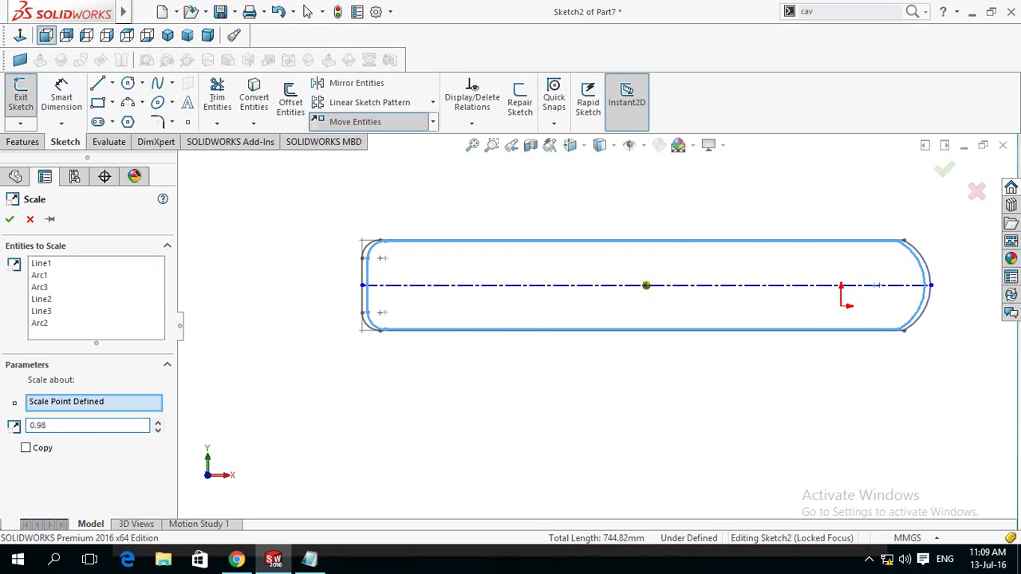
pyautogui.click(10, 220)
# - Exit the slot sketch and orbit to view it in 3D
pyautogui.scroll(2, 494, 416)
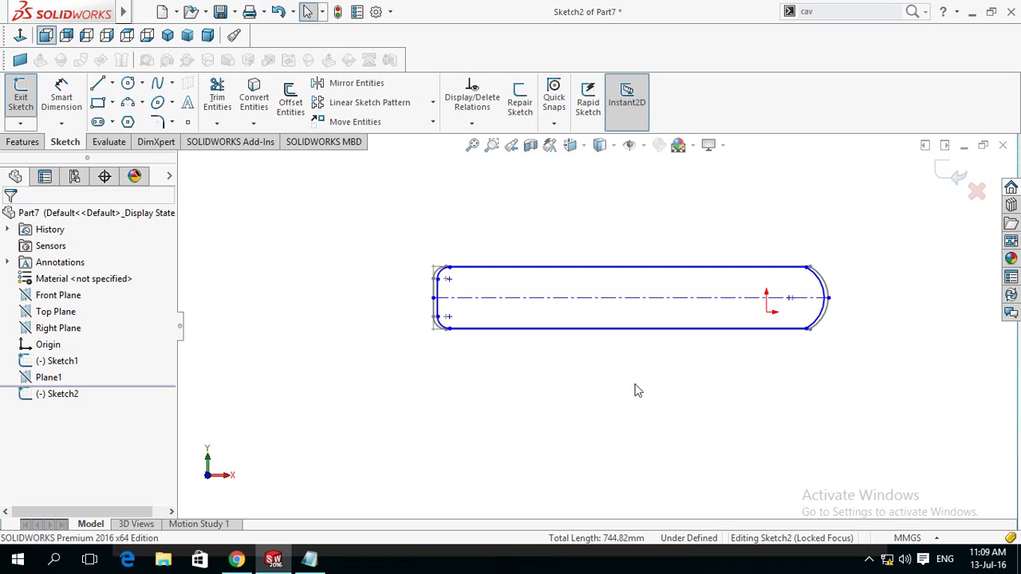
pyautogui.click(950, 176)
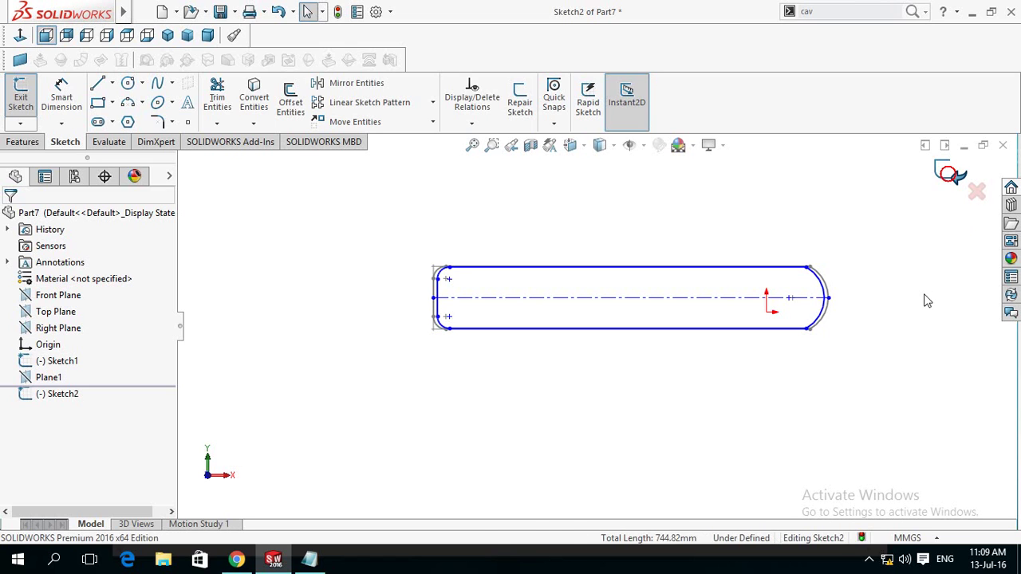
pyautogui.click(533, 395)
pyautogui.moveTo(546, 383); pyautogui.dragTo(566, 407, button='middle')
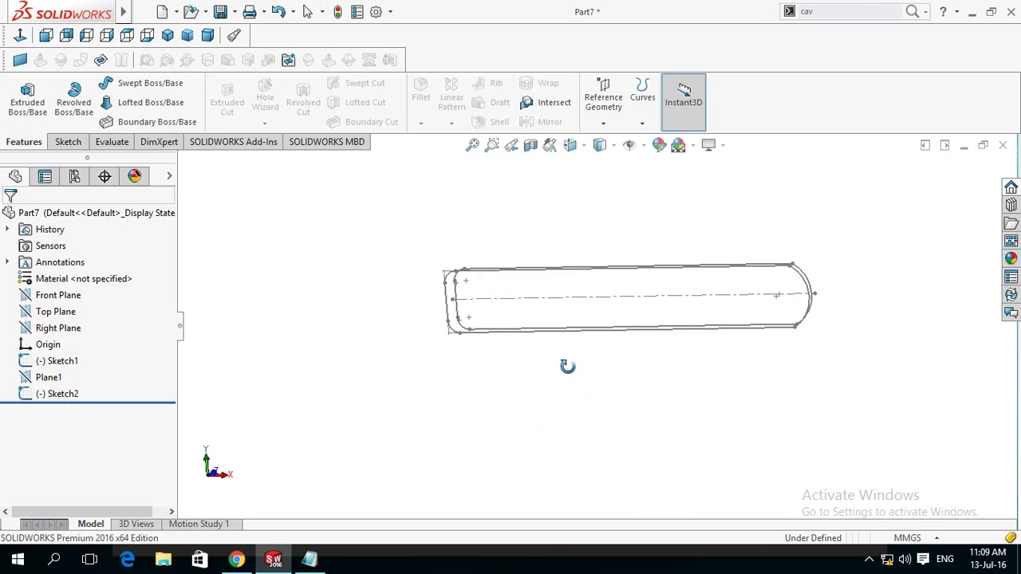
pyautogui.moveTo(566, 407); pyautogui.dragTo(510, 375, button='middle')
# - Define a new plane from Plane1, trying a 0.5 in offset before settling on 1 in
pyautogui.click(604, 99)
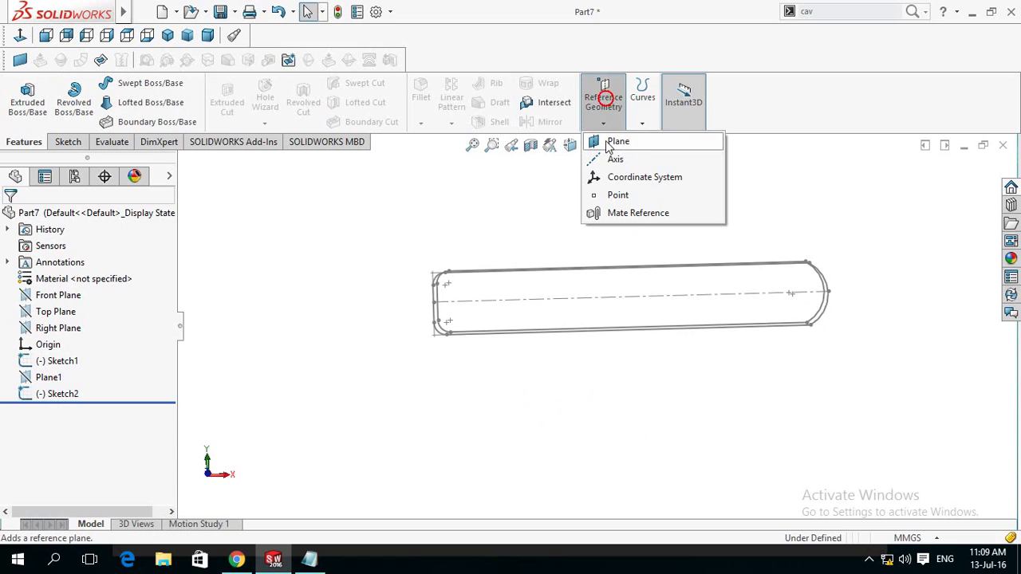
pyautogui.click(617, 142)
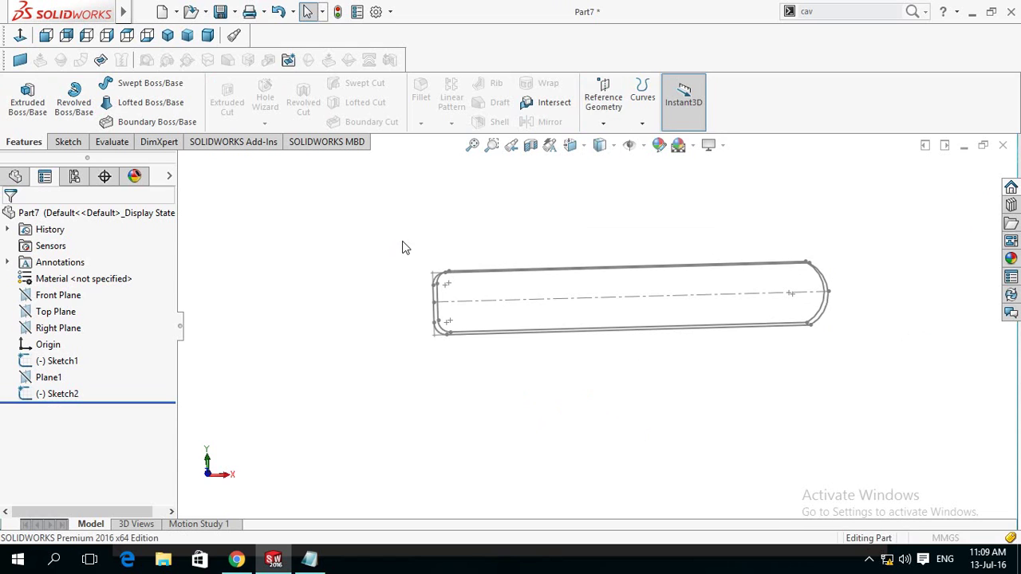
pyautogui.click(185, 163)
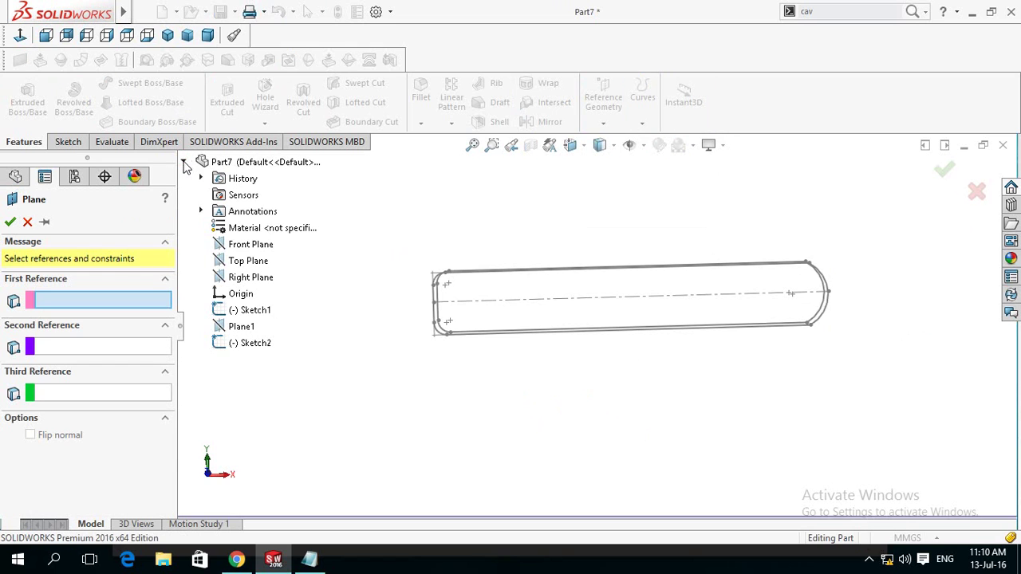
pyautogui.click(232, 327)
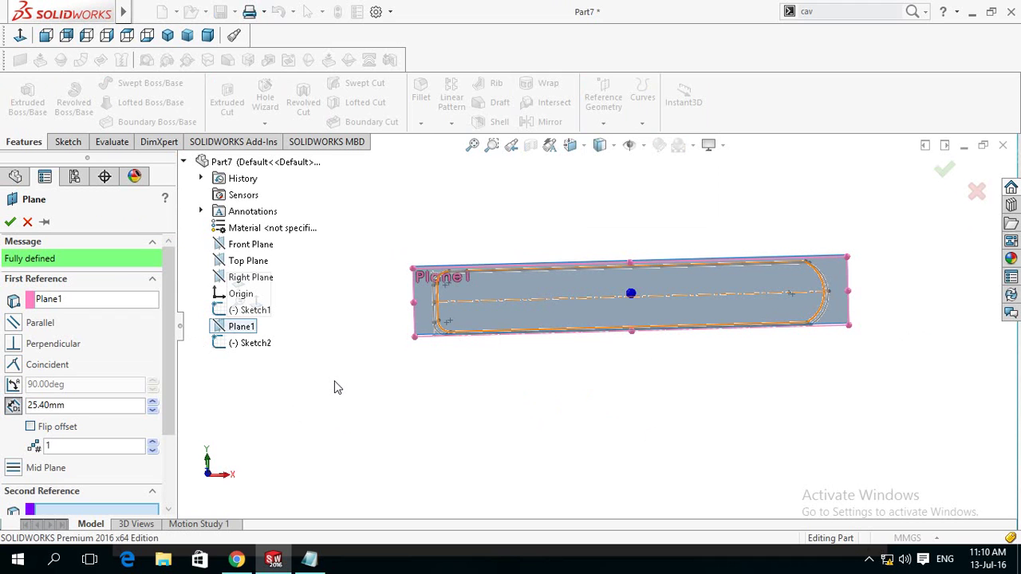
pyautogui.moveTo(436, 392); pyautogui.dragTo(495, 419, button='middle')
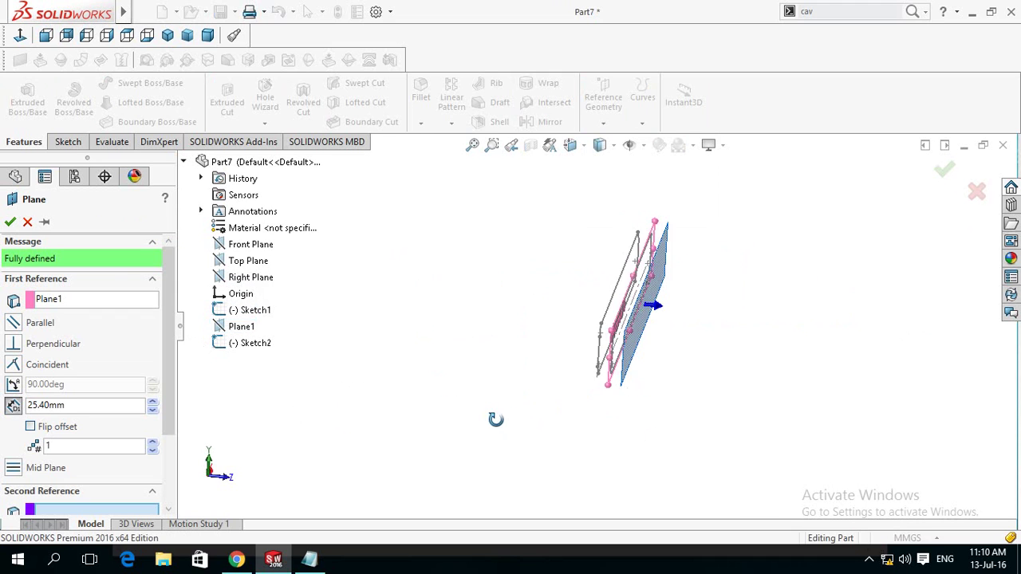
pyautogui.click(87, 408)
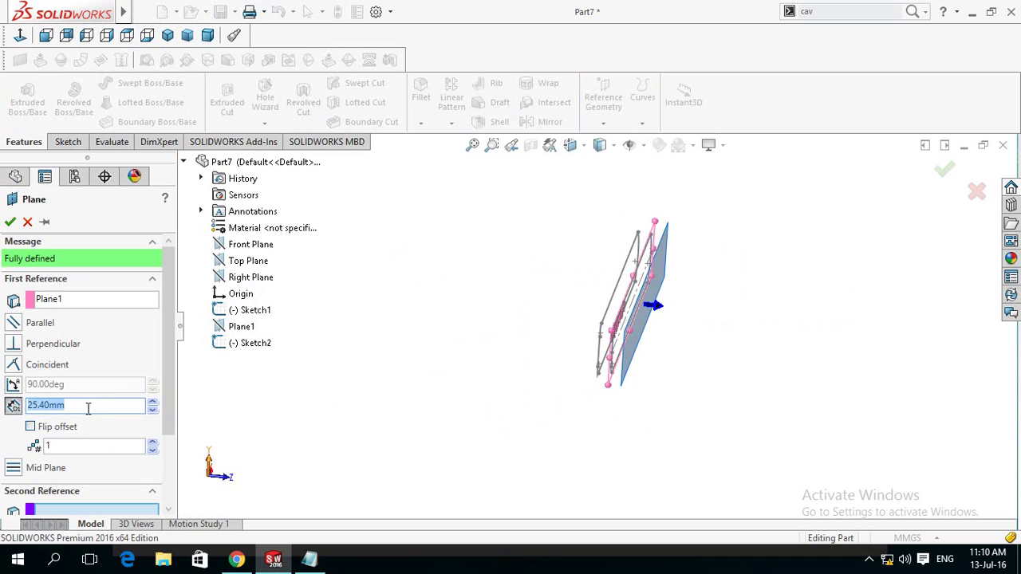
pyautogui.write('0')
pyautogui.press('Return')
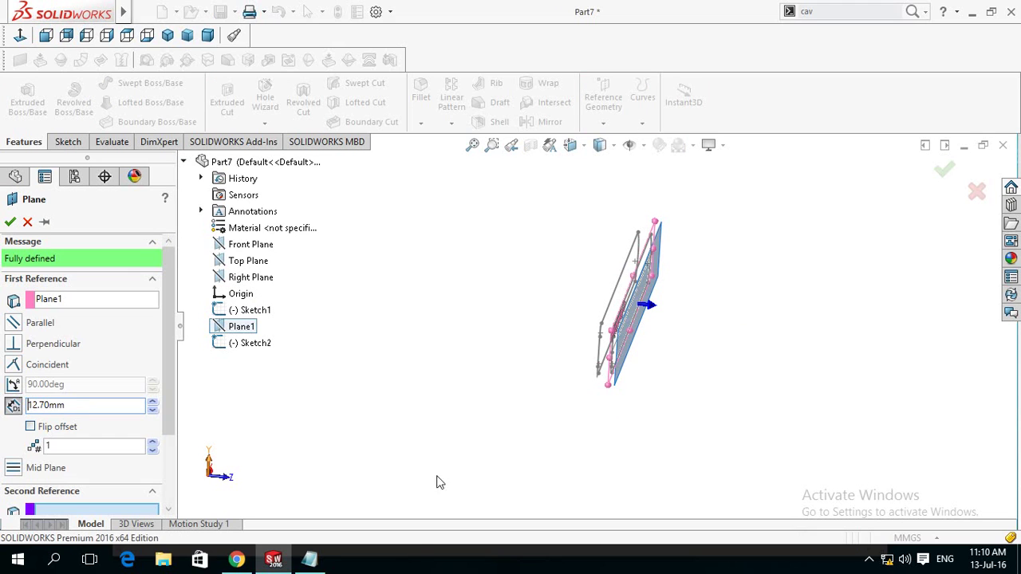
pyautogui.moveTo(452, 451); pyautogui.dragTo(455, 450, button='middle')
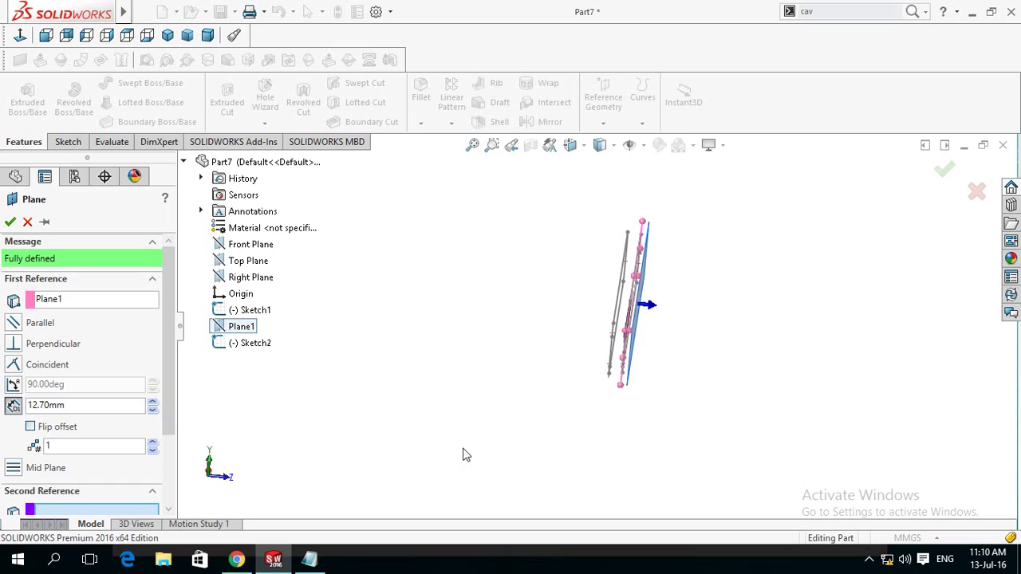
pyautogui.click(84, 405)
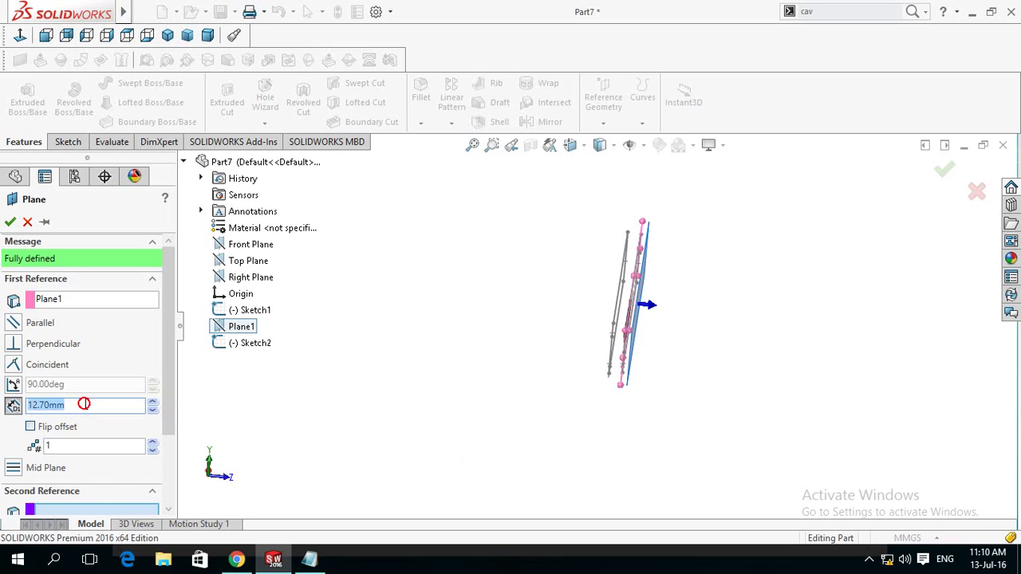
pyautogui.write('1in')
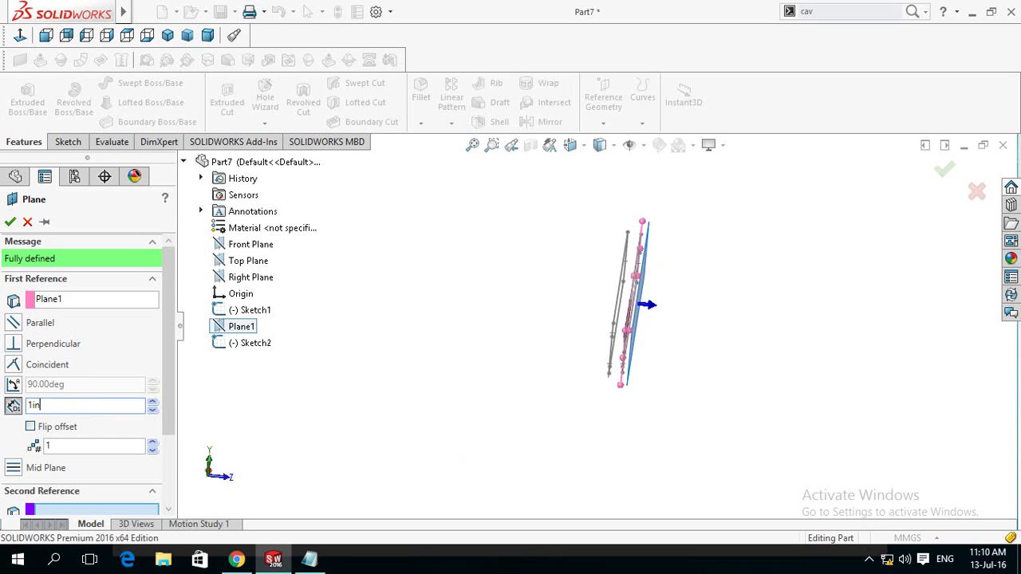
pyautogui.press('Return')
# - Create Plane2 and hide it from the view
pyautogui.click(9, 221)
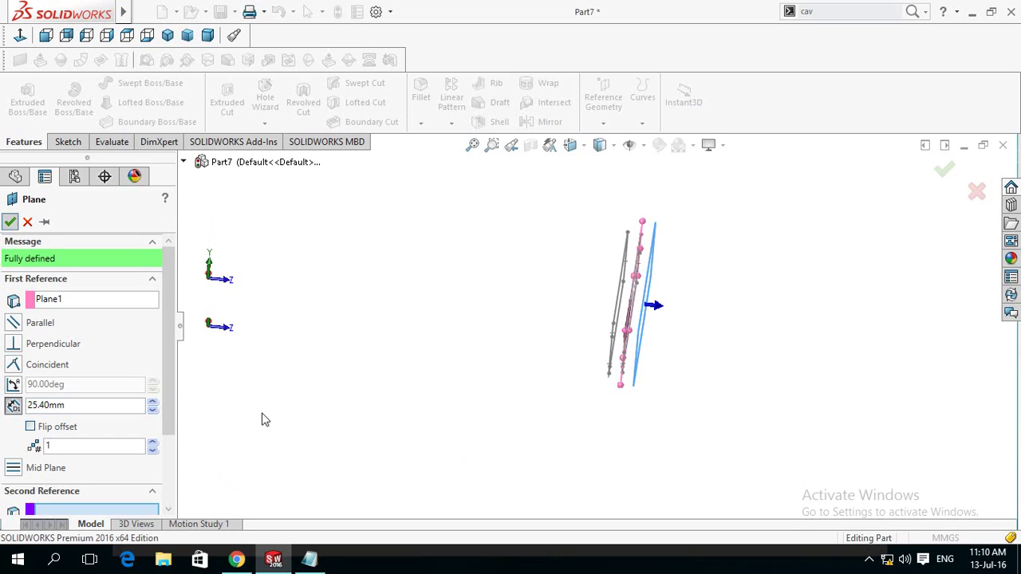
pyautogui.click(644, 386)
pyautogui.click(715, 329)
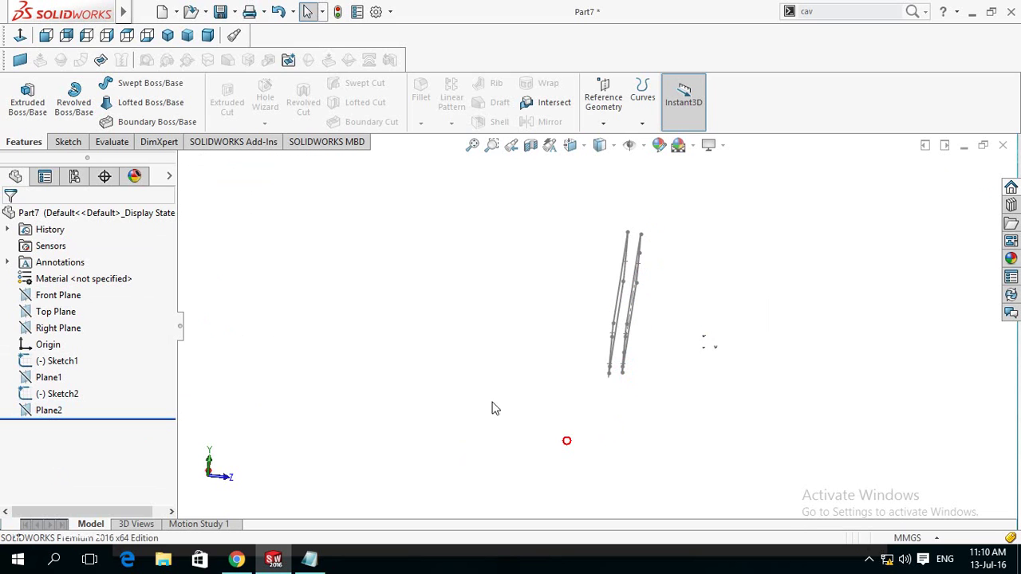
# - Change Plane1's offset from the Front Plane to 0.5 in (12.70 mm)
pyautogui.click(51, 380)
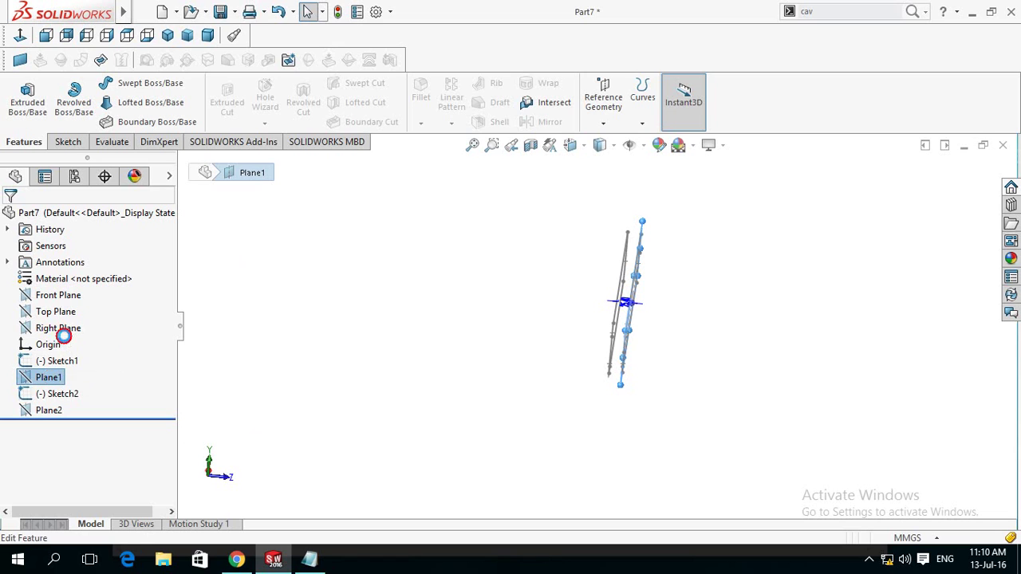
pyautogui.click(93, 356)
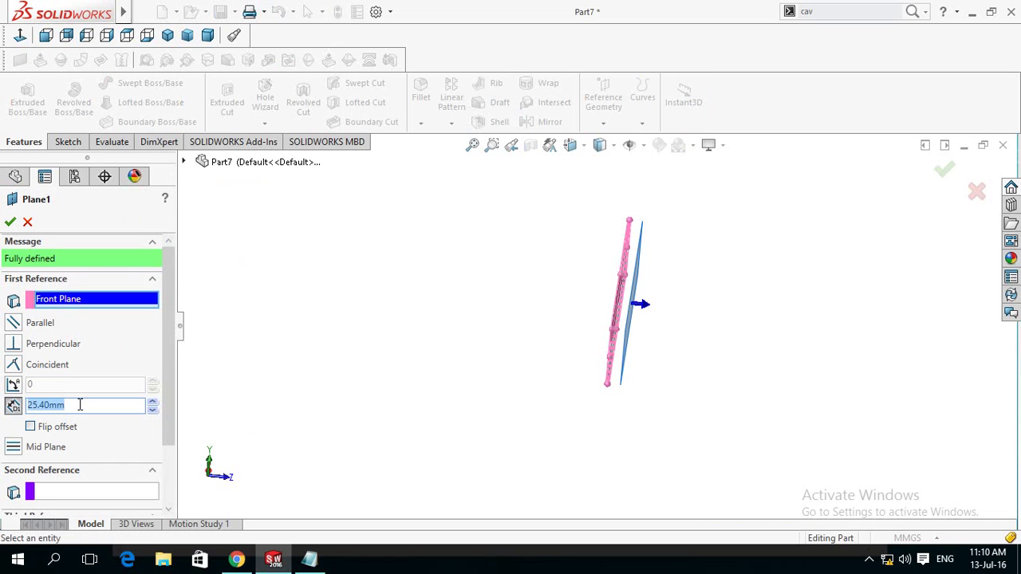
pyautogui.write('0.5in')
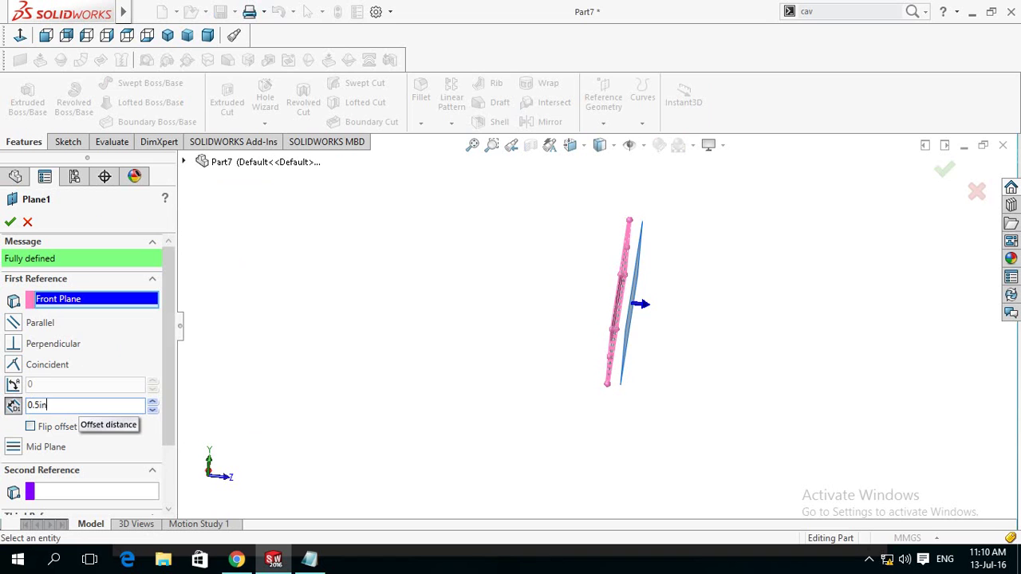
pyautogui.press('Return')
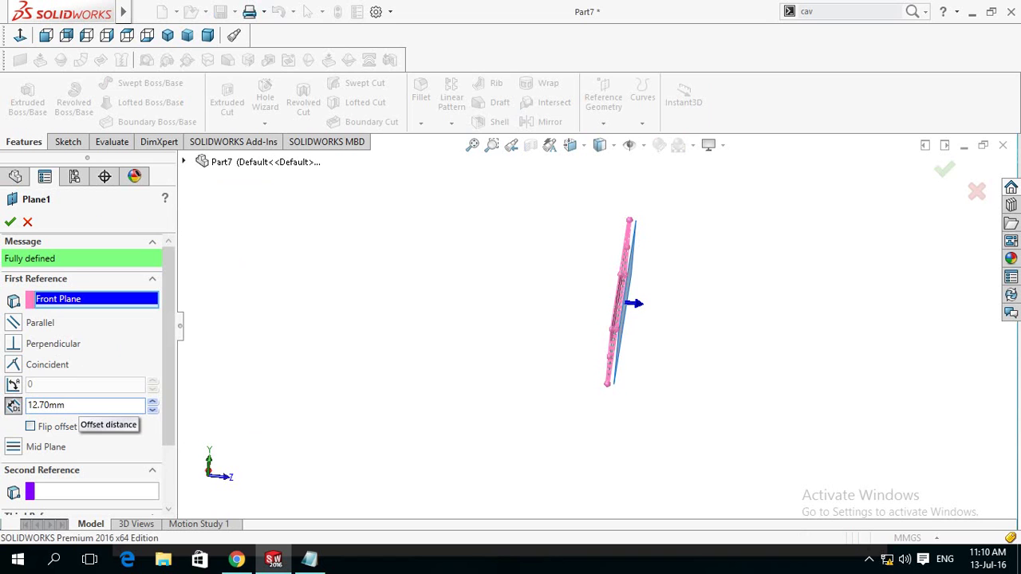
pyautogui.click(10, 222)
pyautogui.click(484, 414)
# - Start a new sketch on Plane2 and view it face-on
pyautogui.click(50, 410)
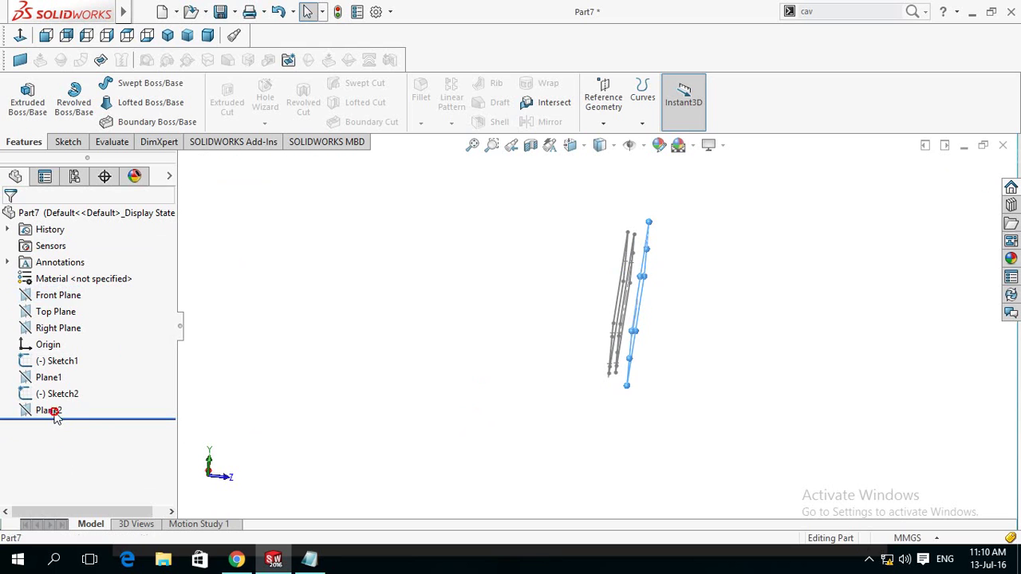
pyautogui.click(80, 389)
pyautogui.click(440, 413)
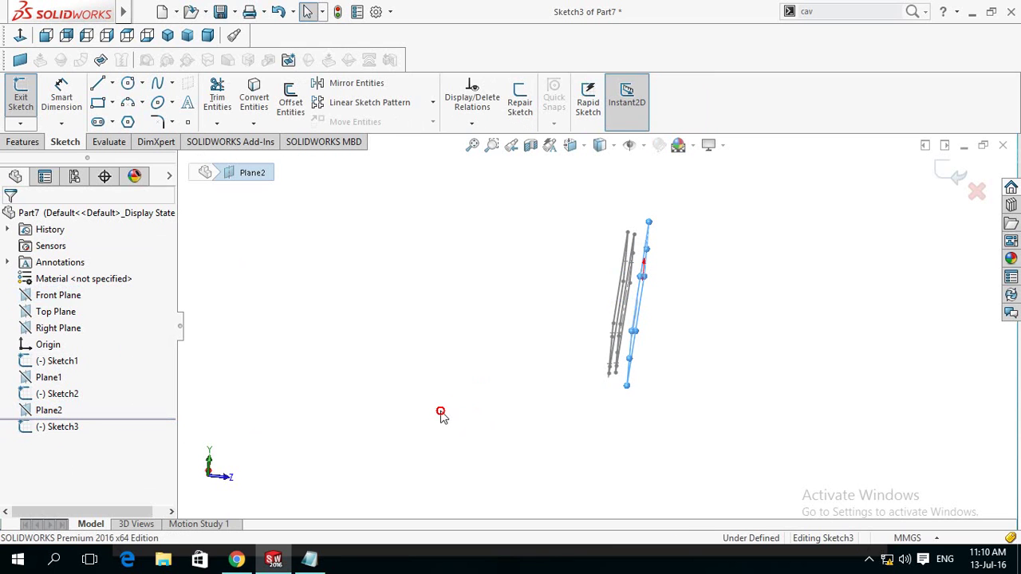
pyautogui.click(21, 36)
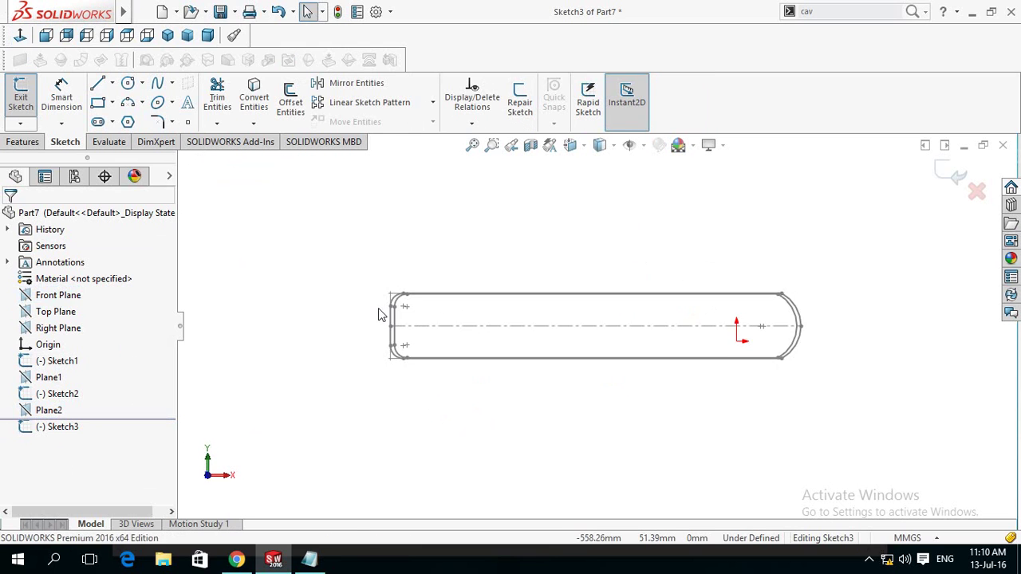
# - Draw a corner rectangle about 540.20 by 31.89 mm inside the blade outline from near the left end
pyautogui.click(98, 104)
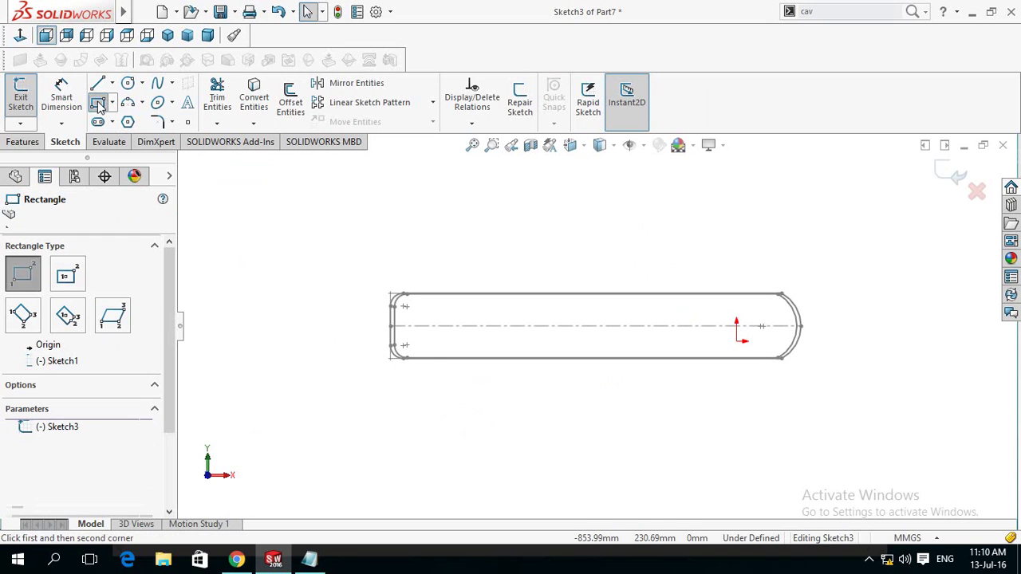
pyautogui.scroll(-1, 446, 361)
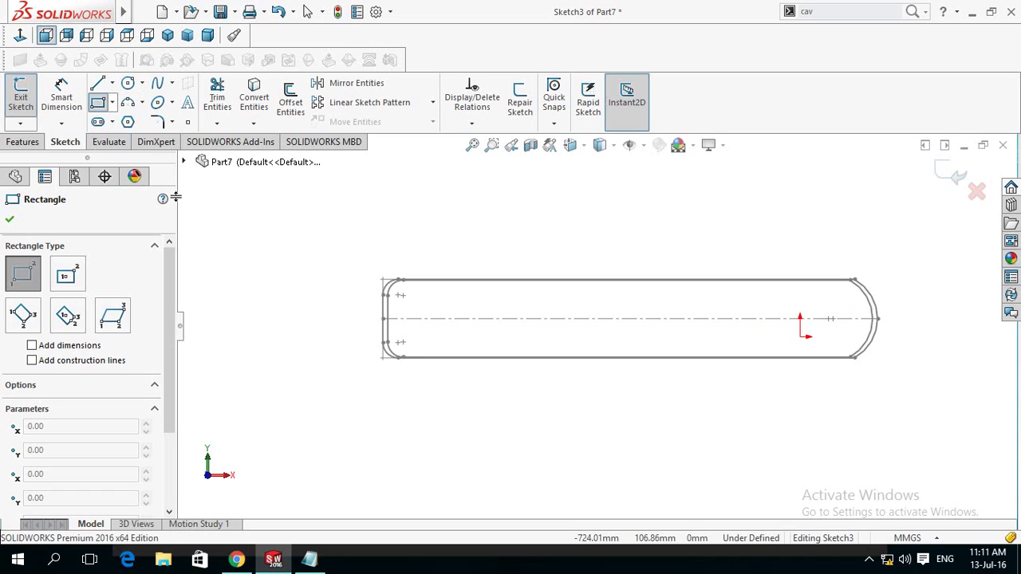
pyautogui.click(413, 306)
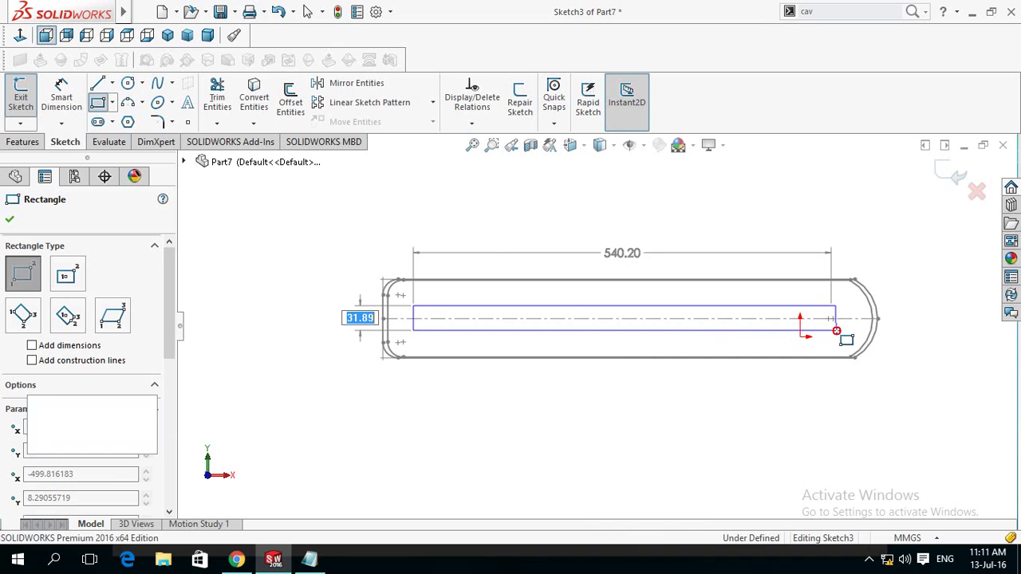
pyautogui.click(836, 329)
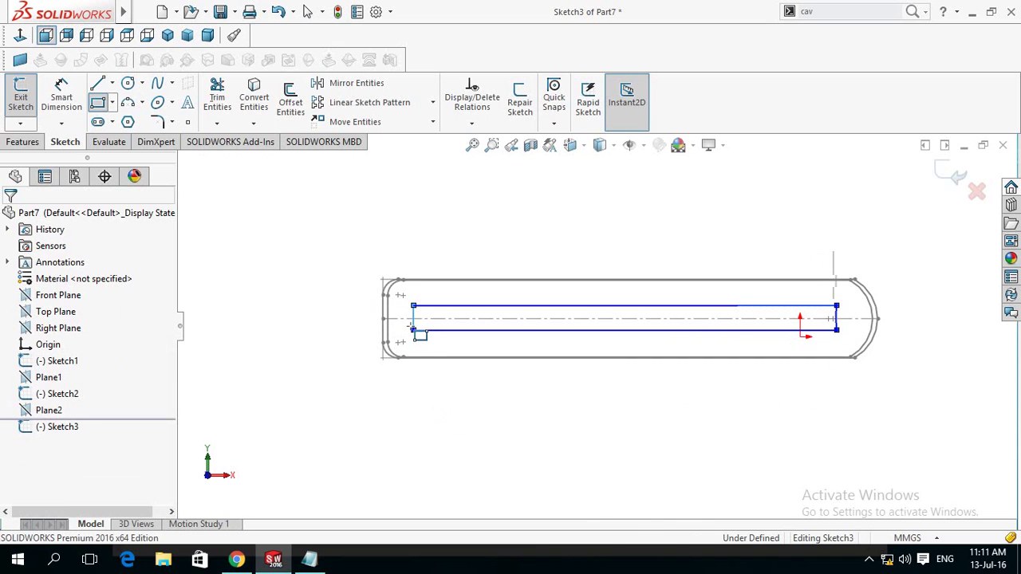
pyautogui.press('Escape')
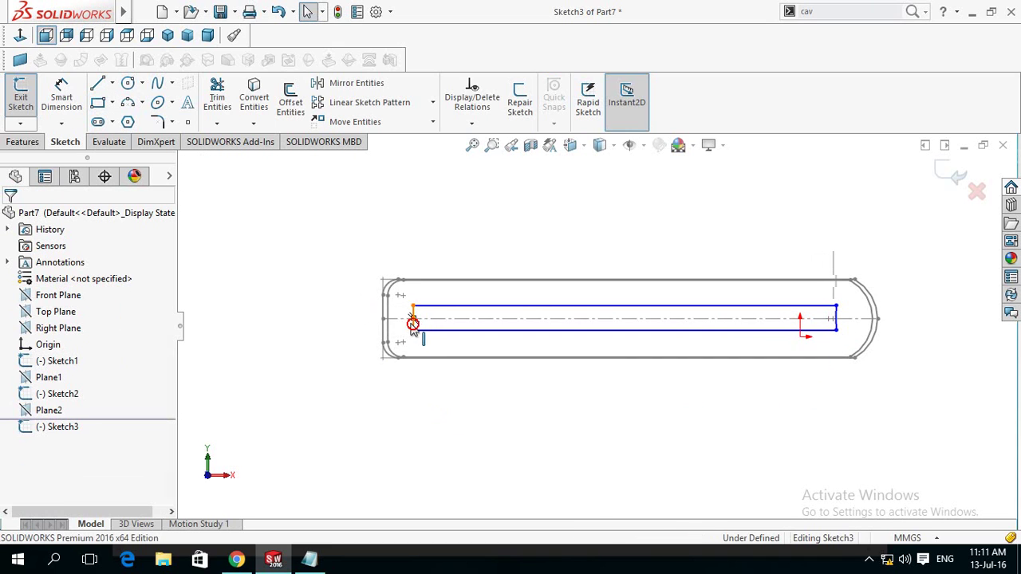
# - Nudge the rectangle's left edge left and dimension its height to 3 mm
pyautogui.moveTo(413, 330); pyautogui.dragTo(395, 330)
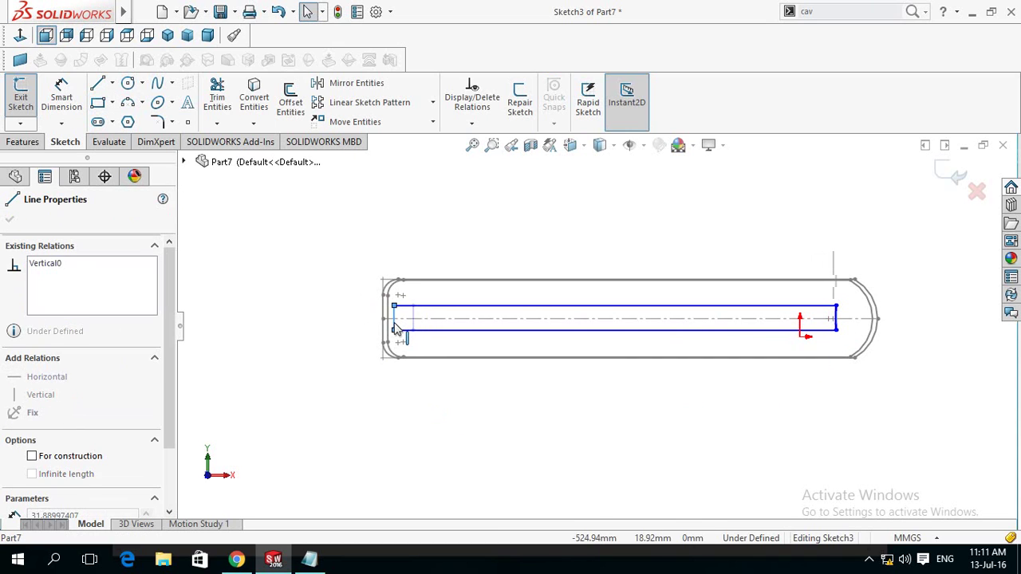
pyautogui.click(322, 423)
pyautogui.moveTo(322, 433); pyautogui.dragTo(333, 343, button='right')
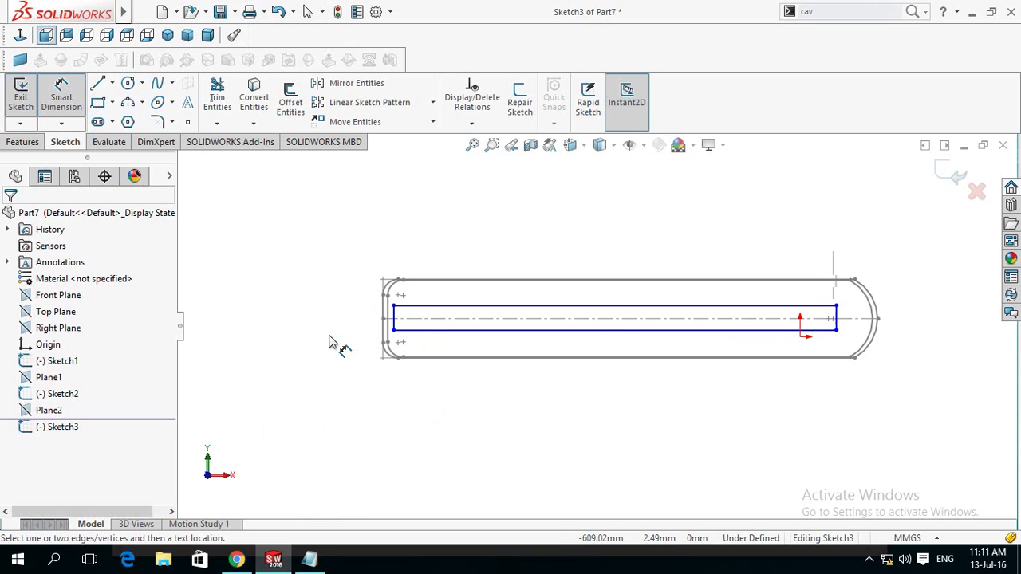
pyautogui.click(446, 339)
pyautogui.click(611, 306)
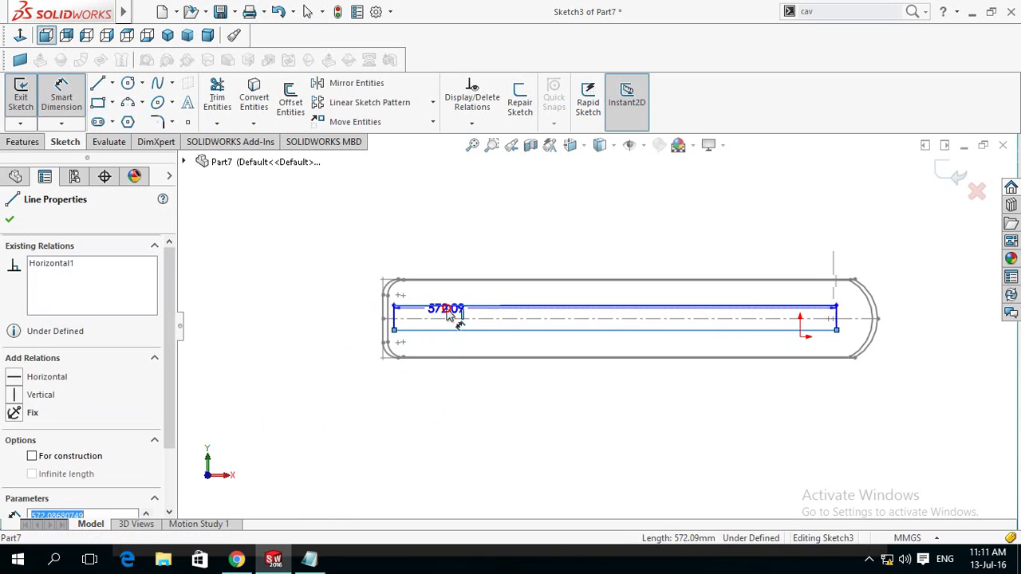
pyautogui.click(335, 443)
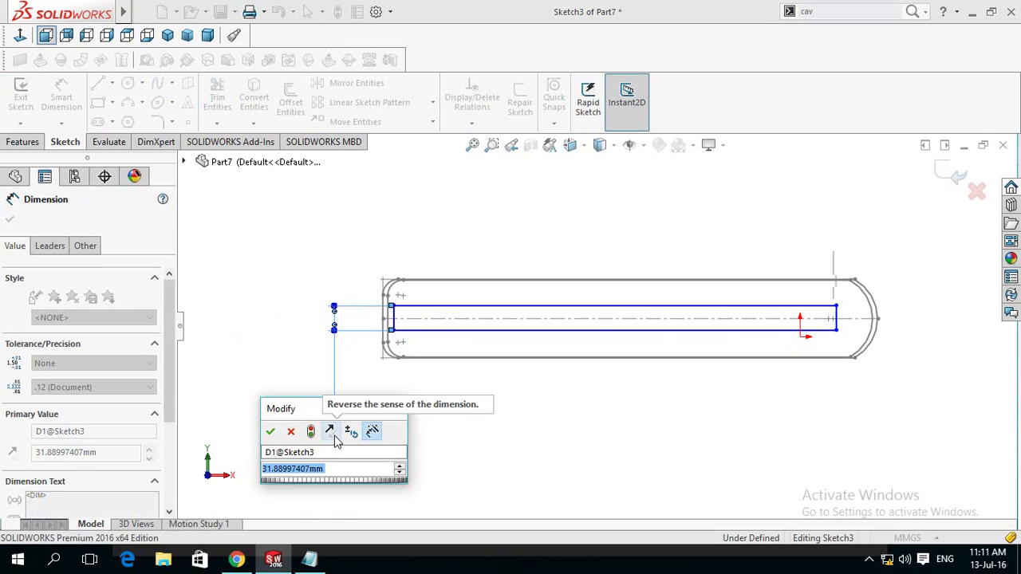
pyautogui.write('3')
pyautogui.press('Return')
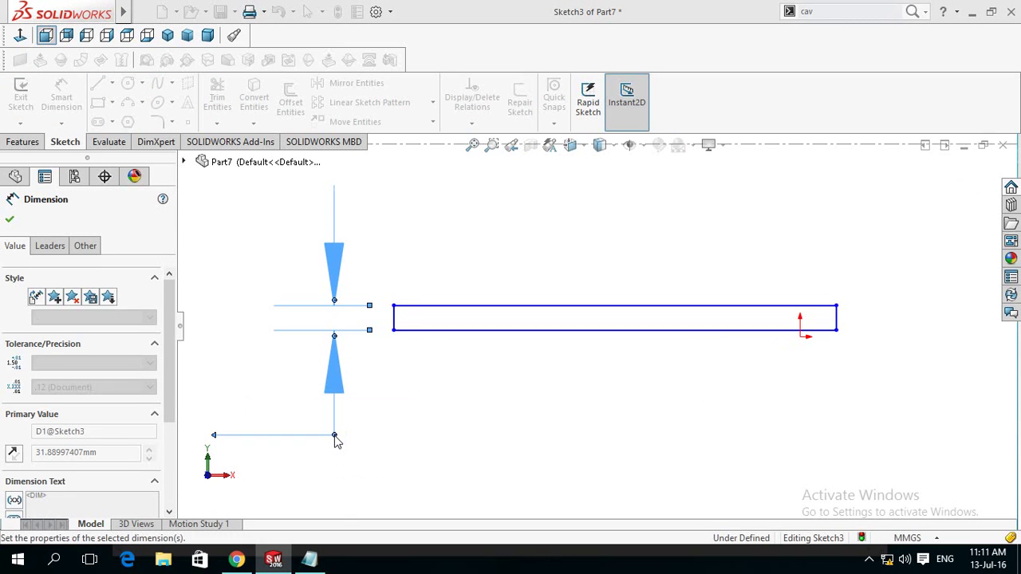
# - Stretch the thin strip's left edge far to the left
pyautogui.press('z')
pyautogui.press('z')
pyautogui.press('z')
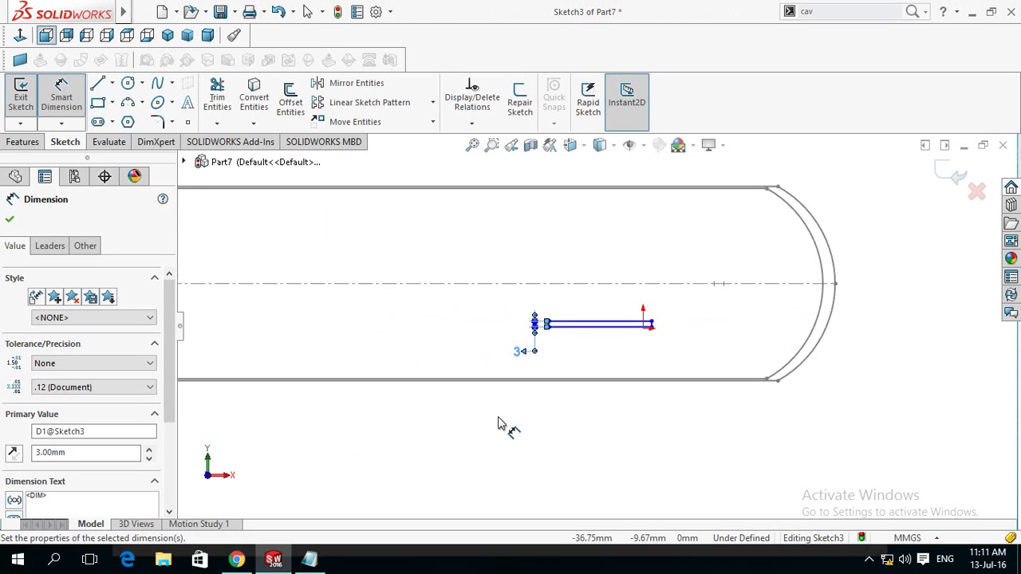
pyautogui.press('z')
pyautogui.press('z')
pyautogui.scroll(-1, 610, 344)
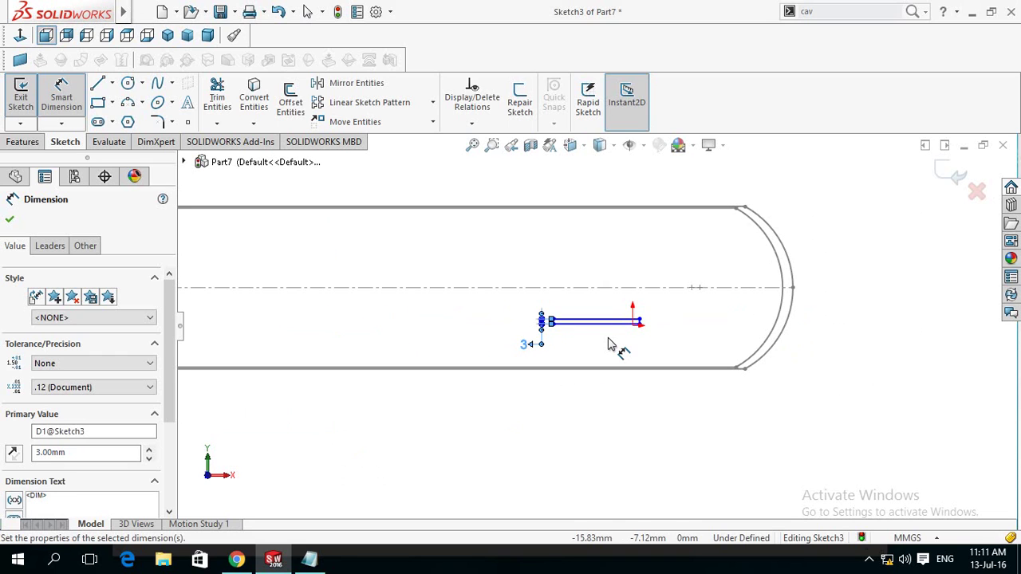
pyautogui.scroll(-2, 610, 344)
pyautogui.press('Escape')
pyautogui.press('Escape')
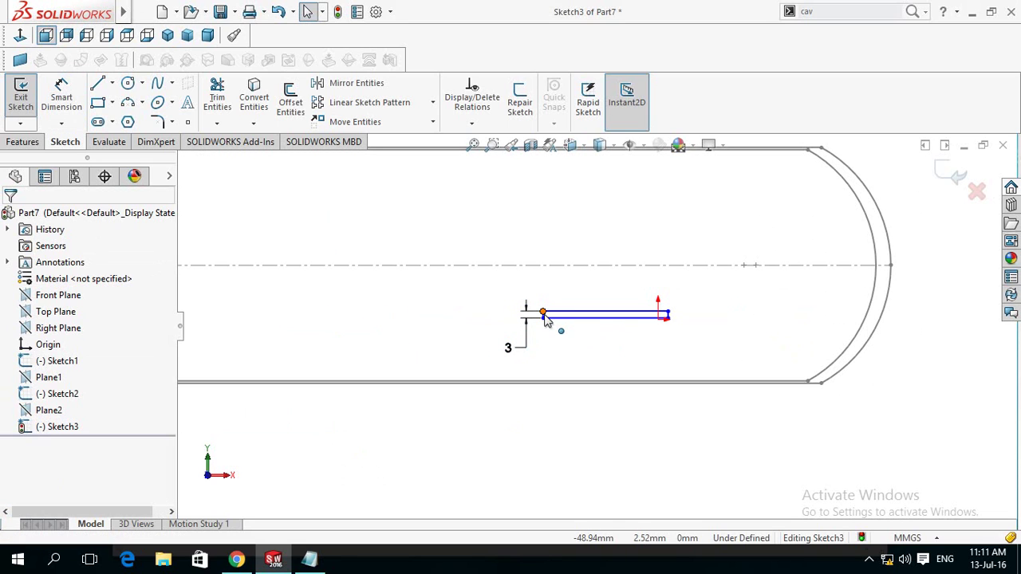
pyautogui.scroll(-3, 546, 319)
pyautogui.moveTo(565, 324); pyautogui.dragTo(221, 326)
pyautogui.press('z')
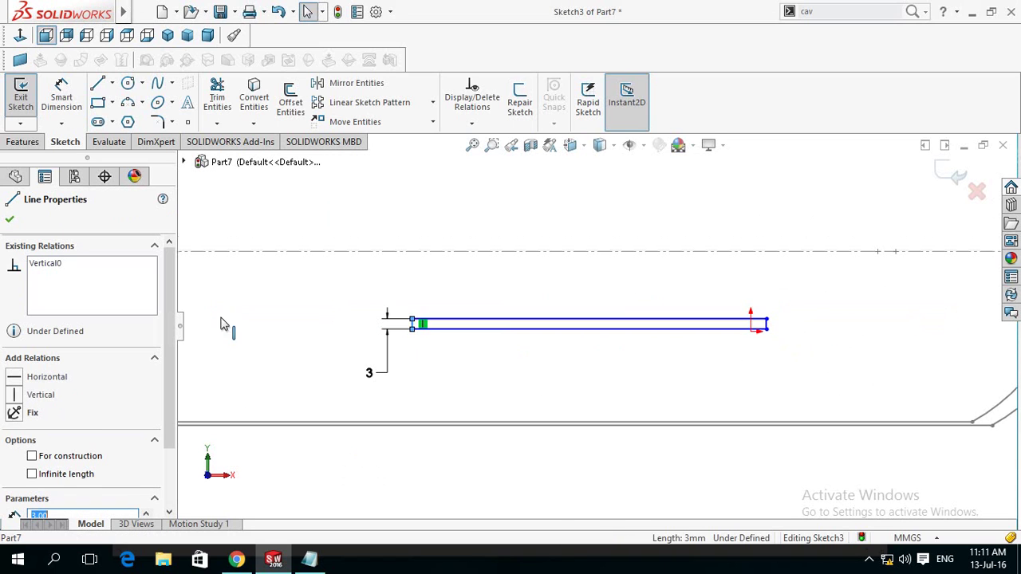
pyautogui.scroll(-2, 383, 348)
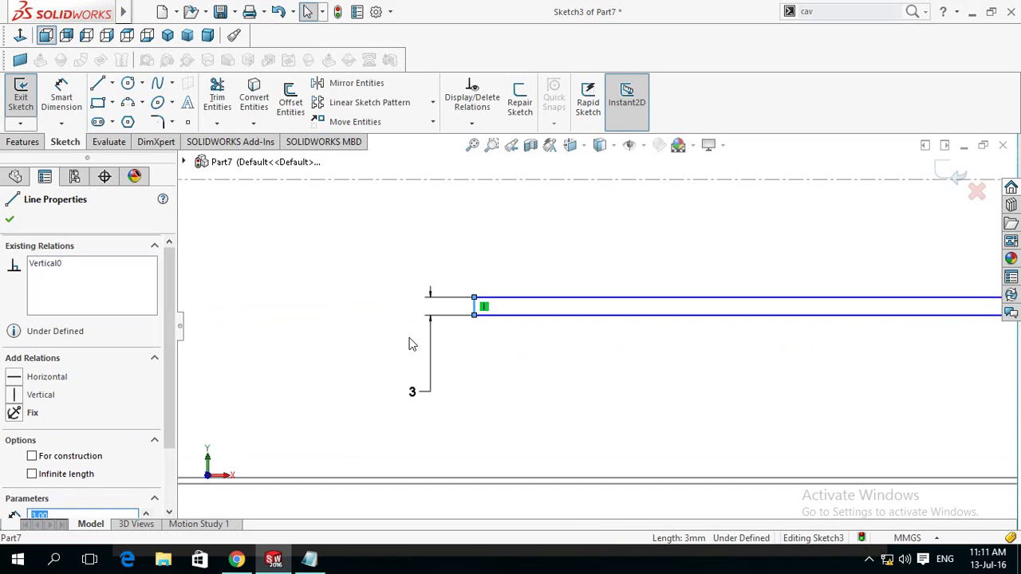
pyautogui.click(500, 363)
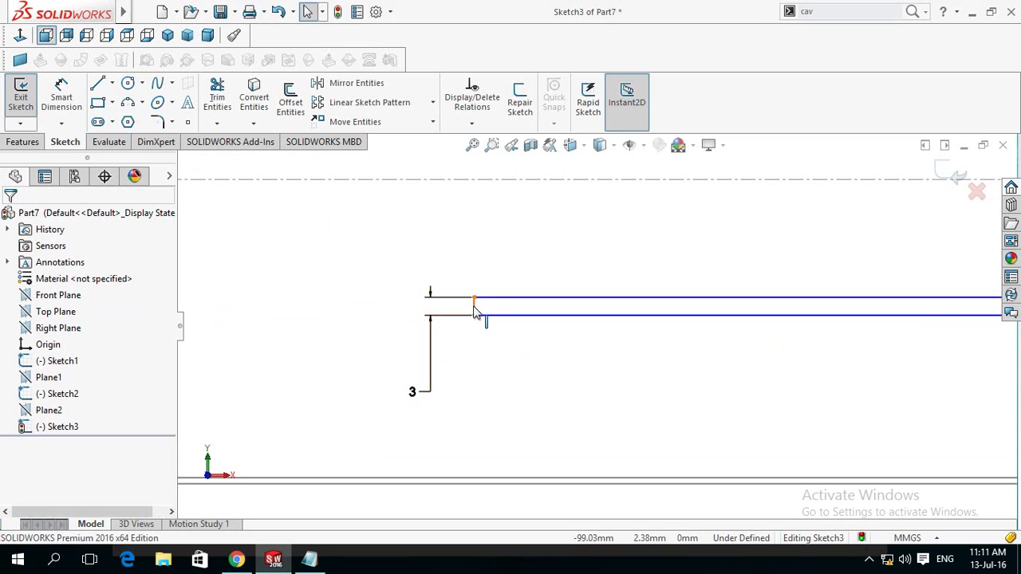
pyautogui.moveTo(430, 313); pyautogui.dragTo(160, 286)
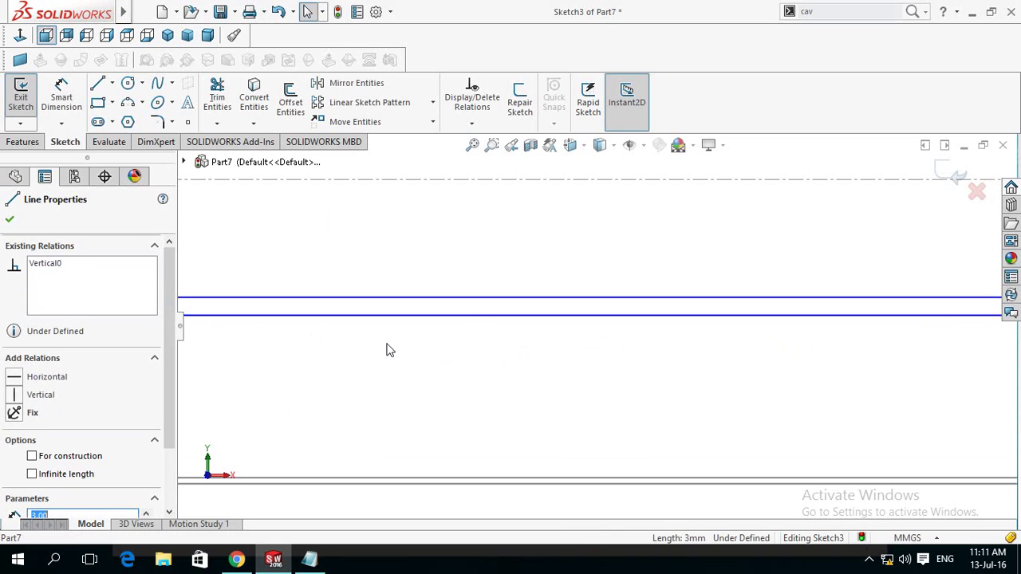
pyautogui.scroll(2, 389, 350)
pyautogui.scroll(1, 456, 315)
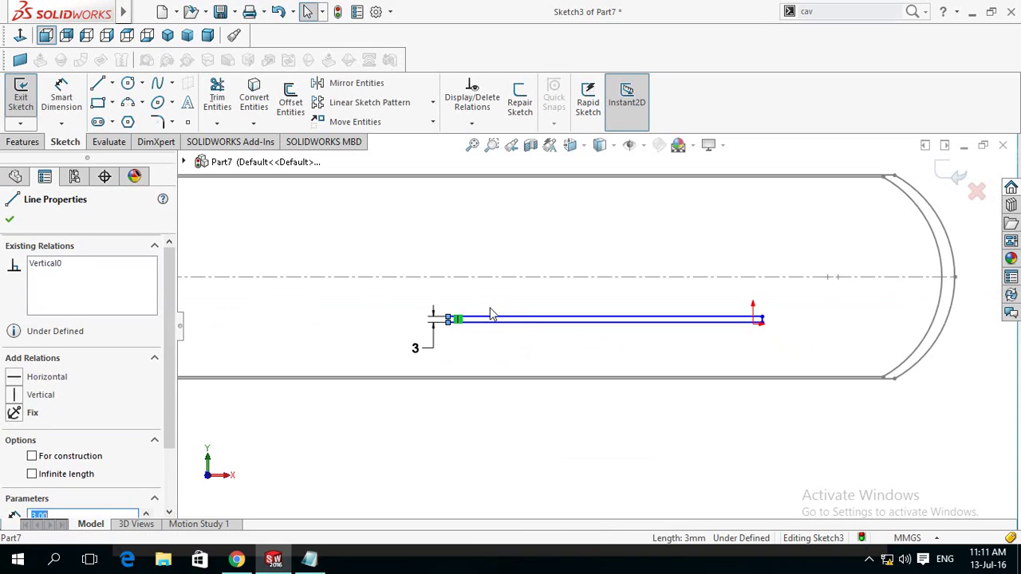
# - Draw a 98.23 mm horizontal construction centreline from the rounded end's tip to the strip's right end
pyautogui.click(112, 83)
pyautogui.click(121, 121)
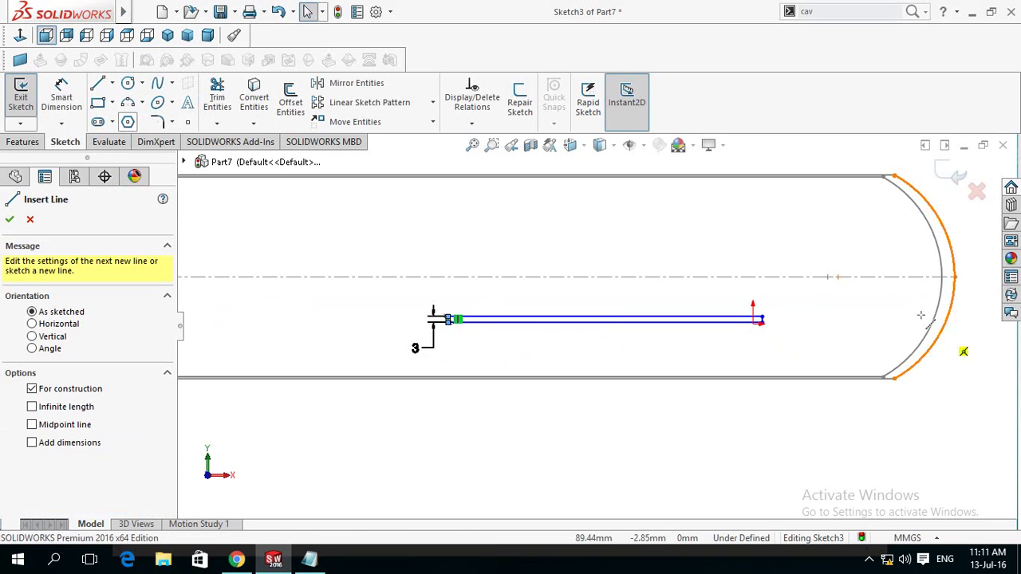
pyautogui.click(837, 277)
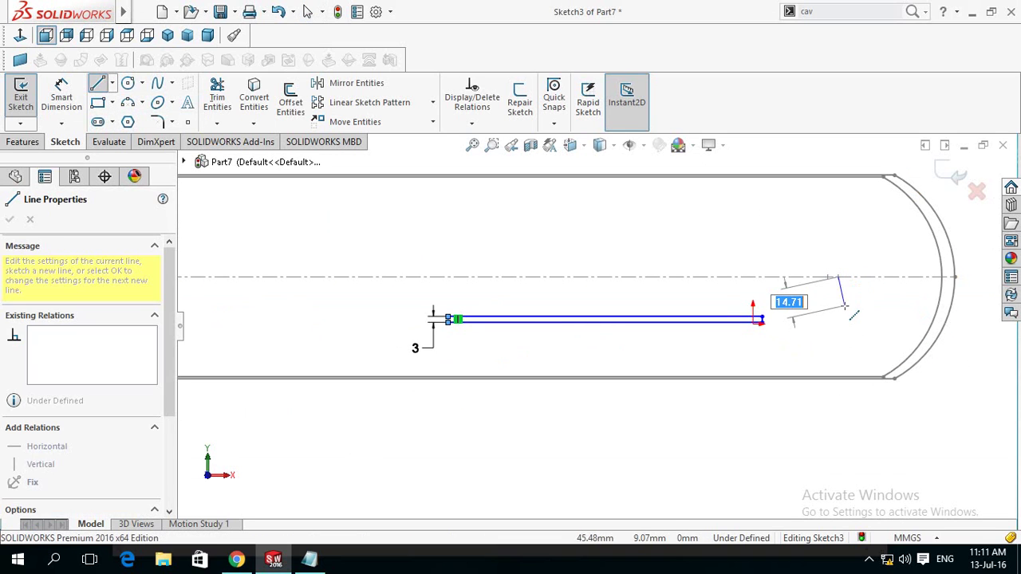
pyautogui.press('Escape')
pyautogui.click(113, 83)
pyautogui.click(120, 117)
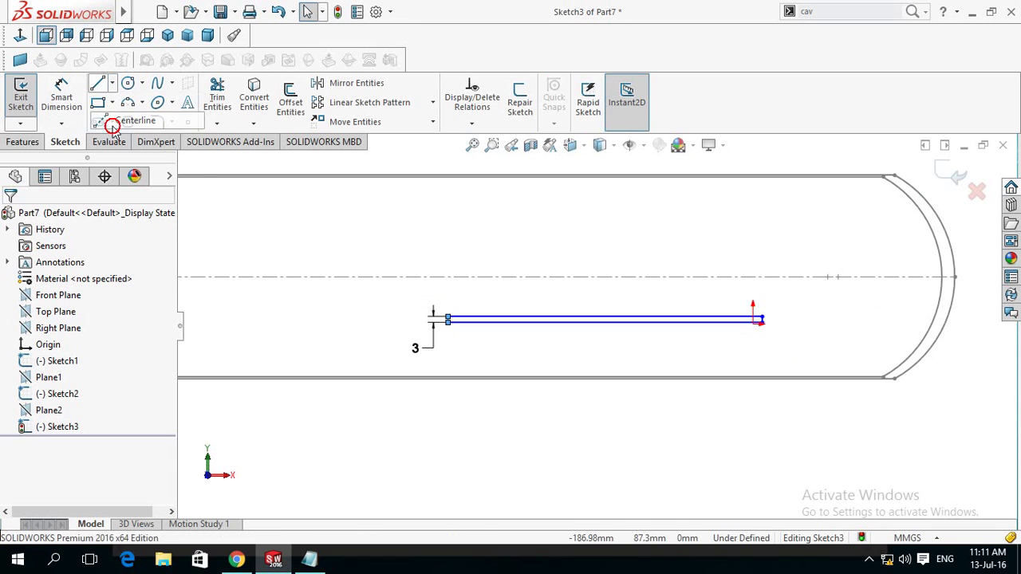
pyautogui.click(955, 276)
pyautogui.scroll(-5, 814, 329)
pyautogui.scroll(-2, 695, 297)
pyautogui.click(619, 303)
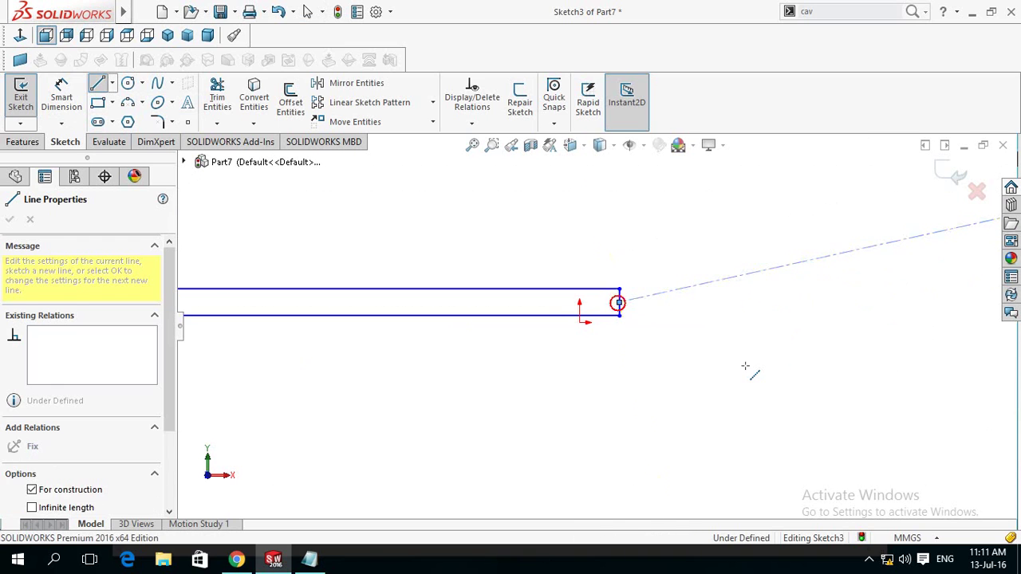
pyautogui.press('Escape')
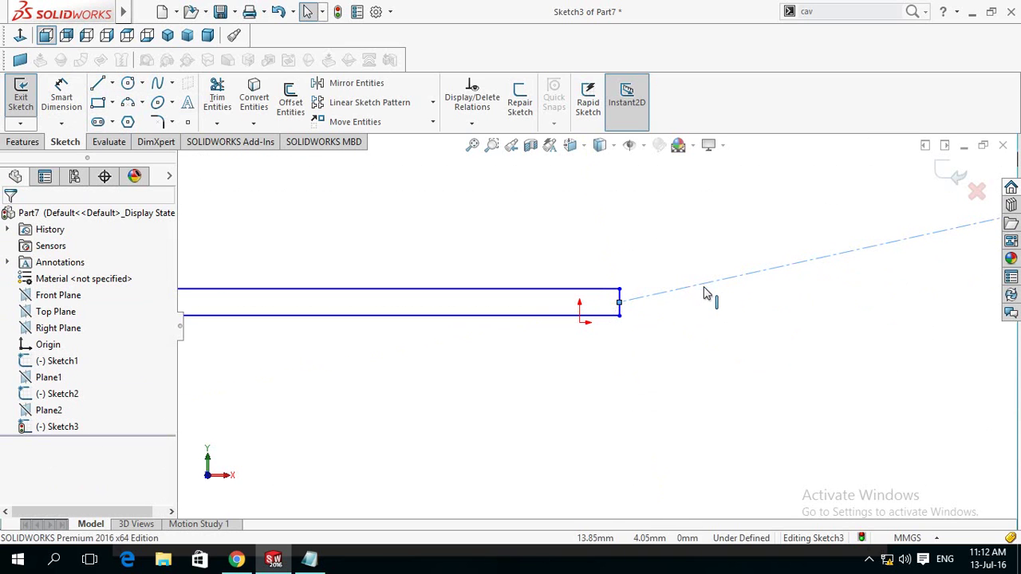
pyautogui.click(704, 289)
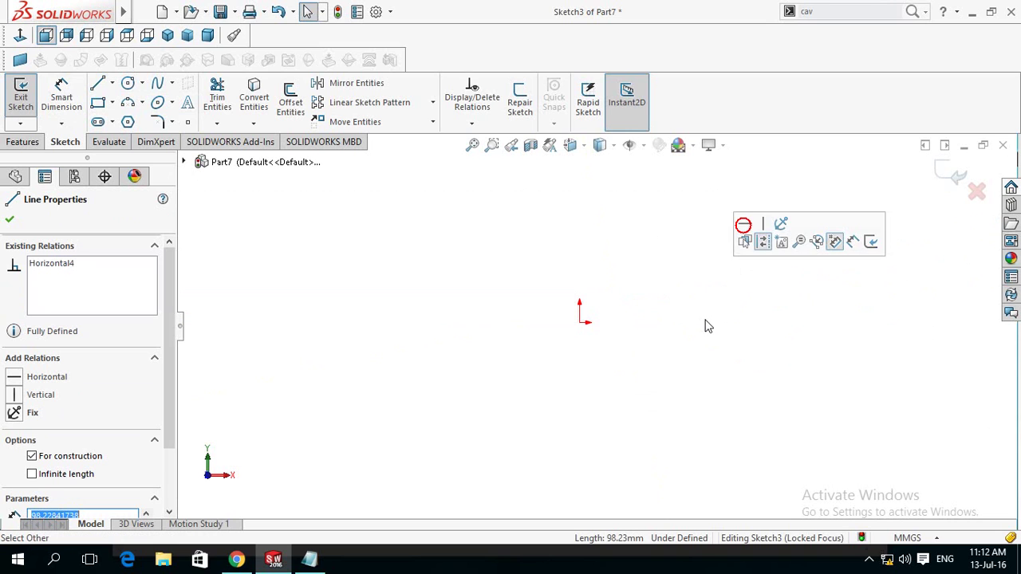
pyautogui.scroll(2, 605, 355)
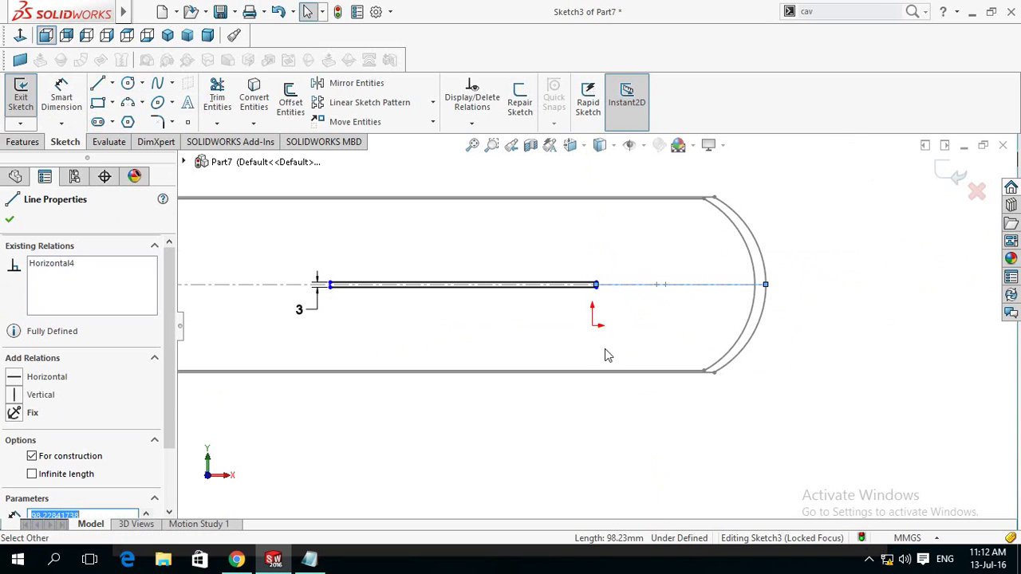
# - Dimension the construction centreline to 40 mm from the rounded end
pyautogui.click(695, 461)
pyautogui.moveTo(714, 447); pyautogui.dragTo(714, 391, button='right')
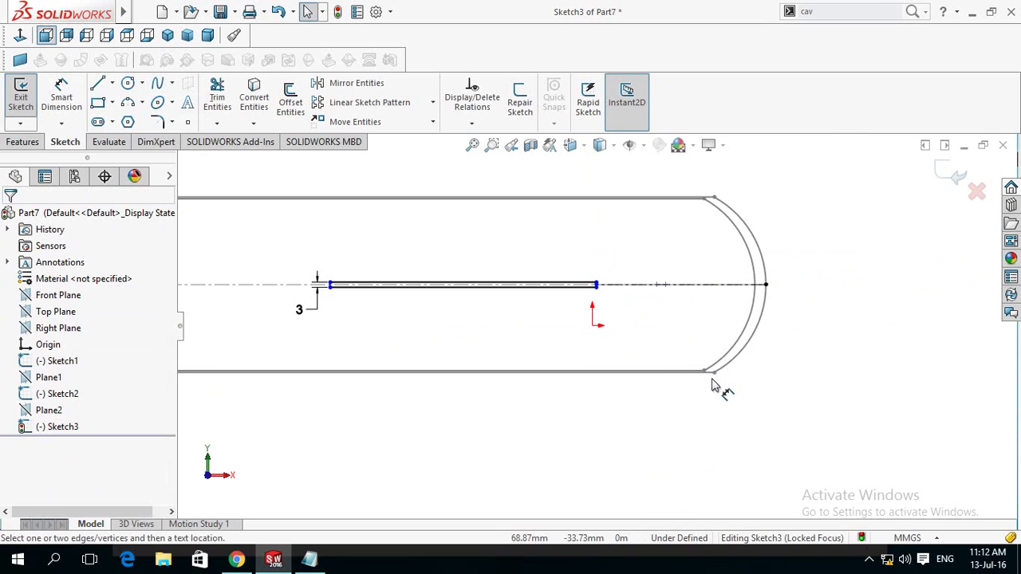
pyautogui.click(680, 284)
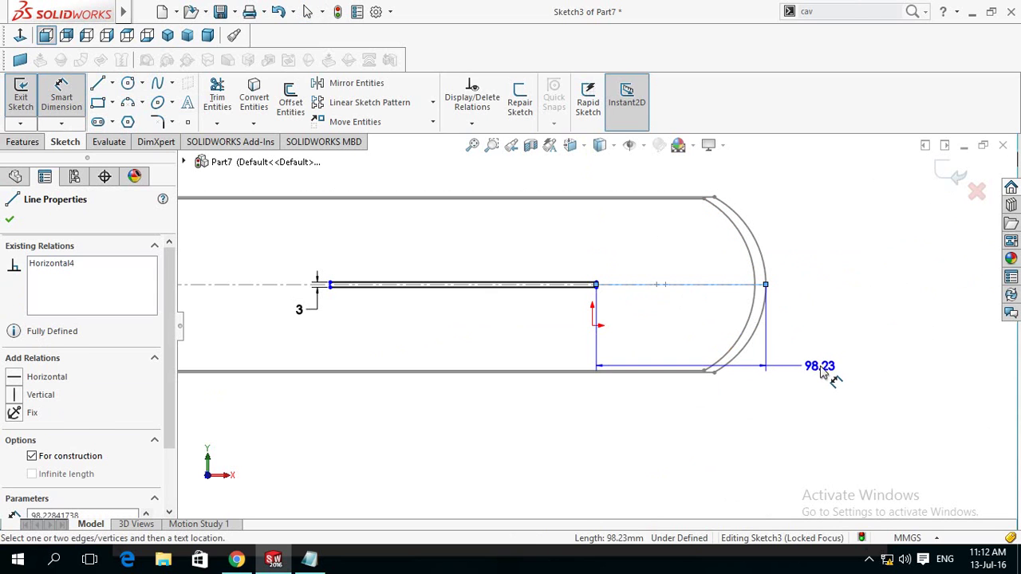
pyautogui.click(822, 368)
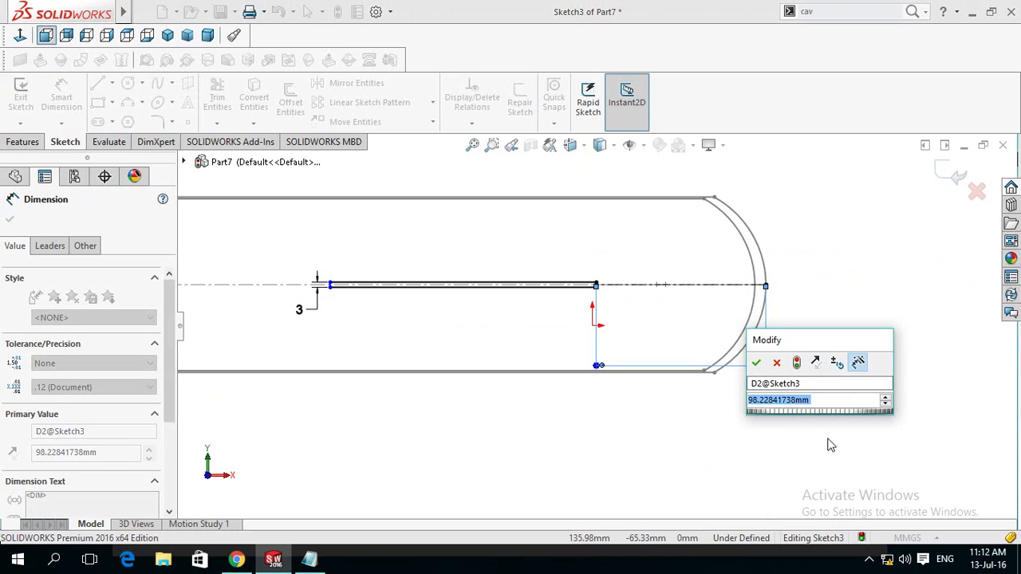
pyautogui.write('20')
pyautogui.click(756, 362)
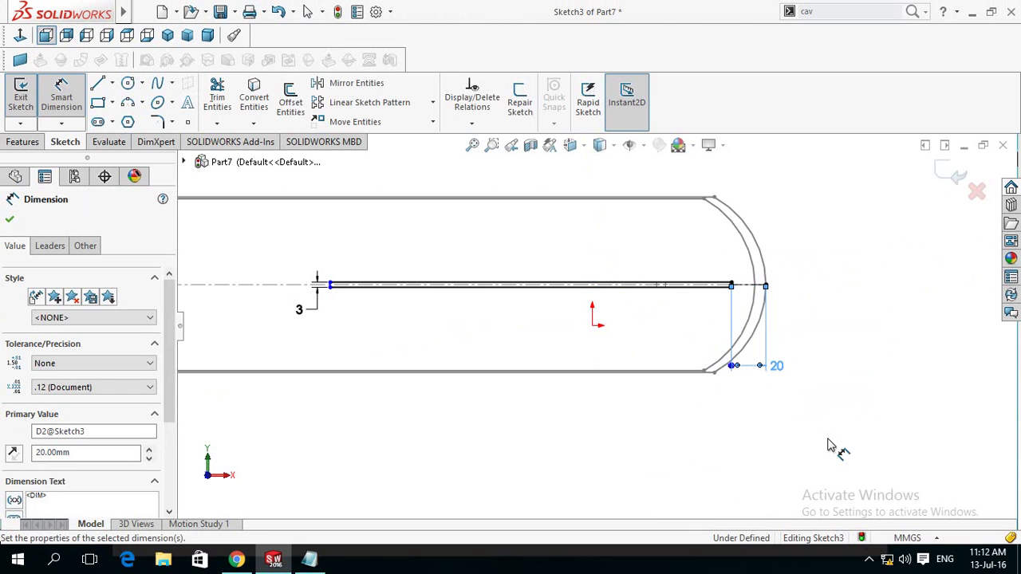
pyautogui.click(778, 373)
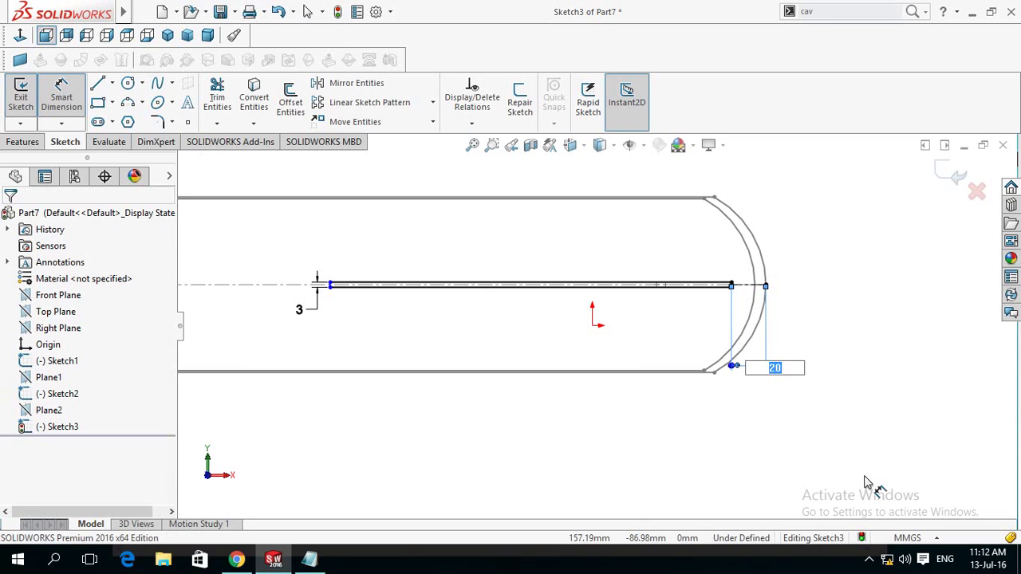
pyautogui.press('Return')
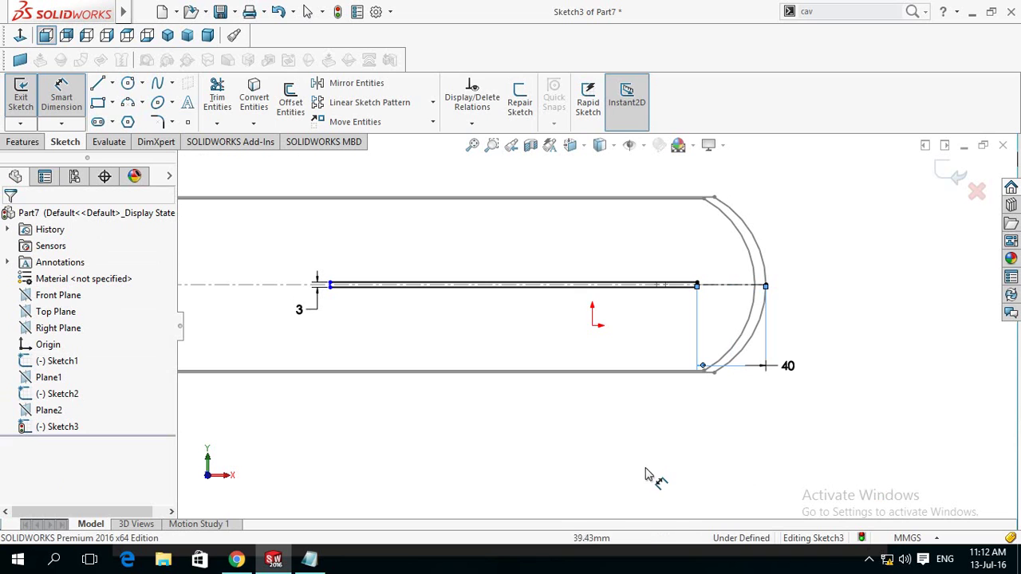
pyautogui.press('f')
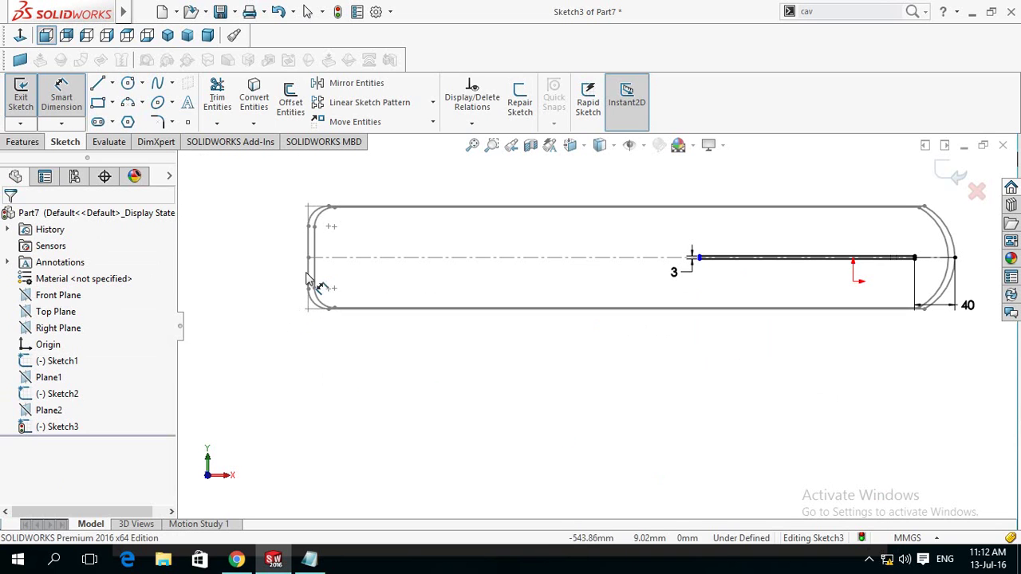
# - Dimension the slot's left edge to the inner line at 590, lengthening the strip and fully defining Sketch3
pyautogui.click(317, 273)
pyautogui.scroll(-2, 630, 270)
pyautogui.scroll(-2, 643, 268)
pyautogui.scroll(-1, 756, 310)
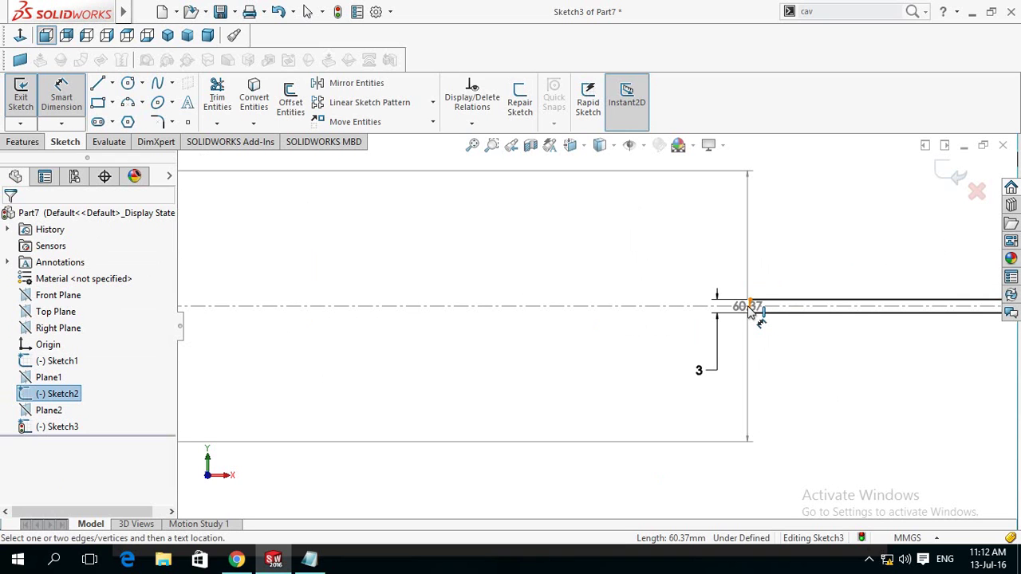
pyautogui.click(750, 309)
pyautogui.scroll(3, 543, 442)
pyautogui.scroll(1, 446, 422)
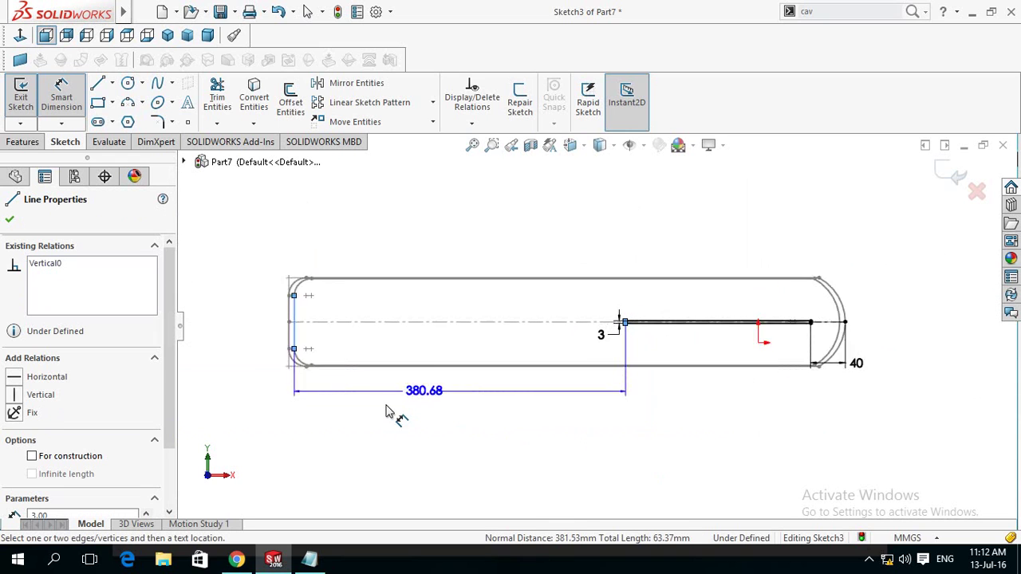
pyautogui.scroll(-1, 399, 411)
pyautogui.click(415, 409)
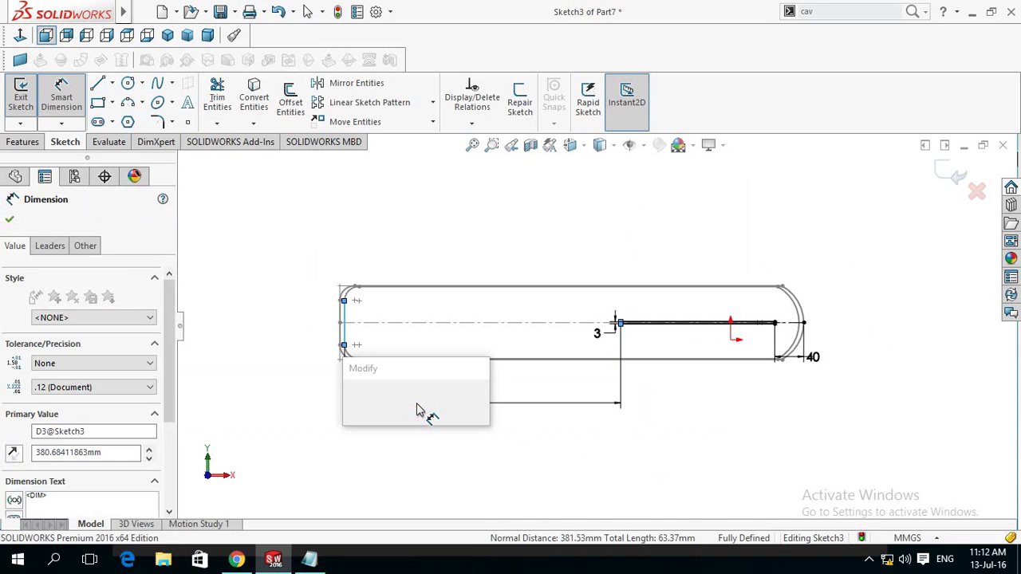
pyautogui.write('590')
pyautogui.press('Return')
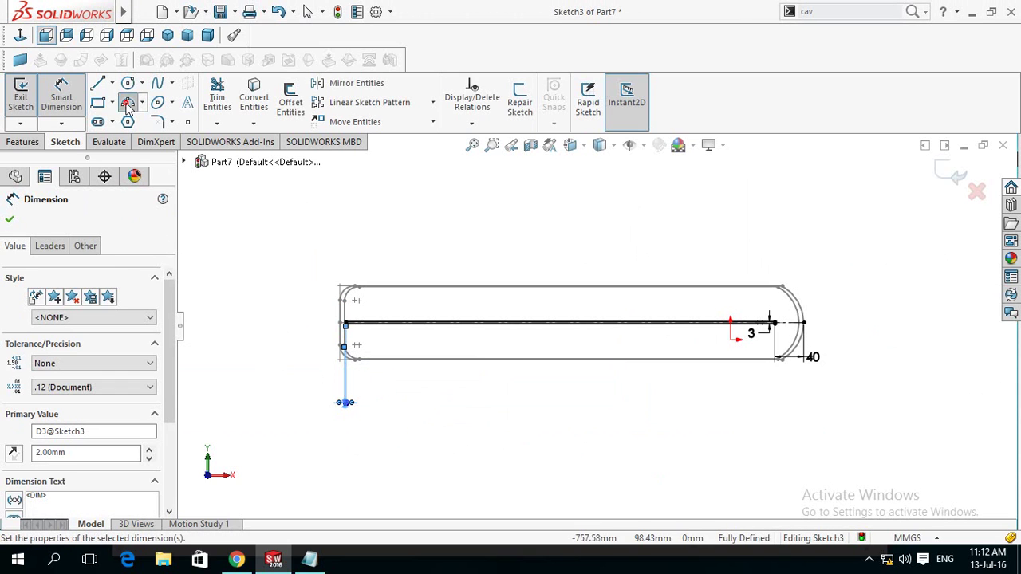
pyautogui.click(127, 104)
# - Round the inner slot's left end with a three-point arc
pyautogui.scroll(-3, 365, 342)
pyautogui.scroll(-2, 481, 309)
pyautogui.scroll(-2, 379, 309)
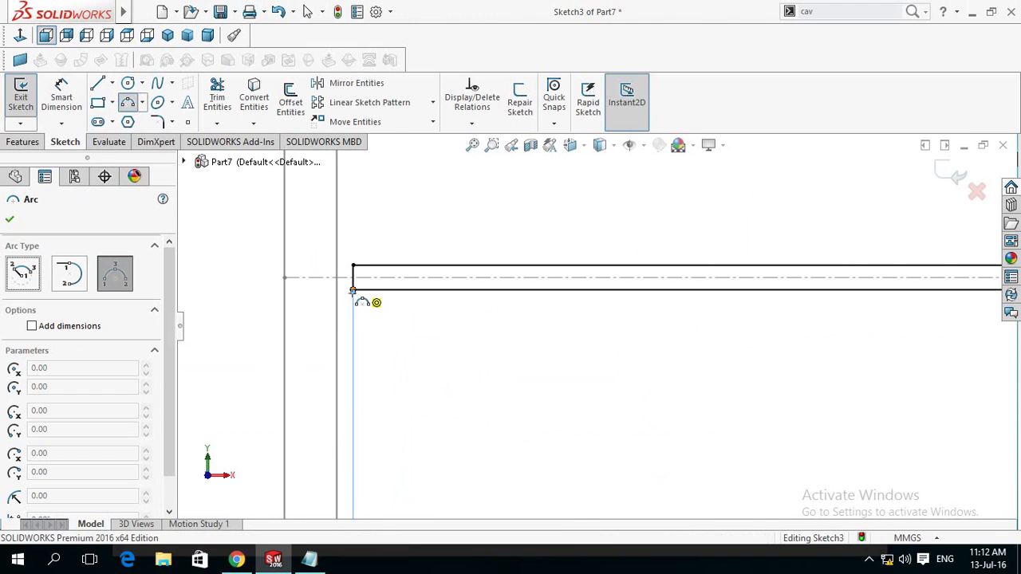
pyautogui.click(353, 289)
pyautogui.click(353, 266)
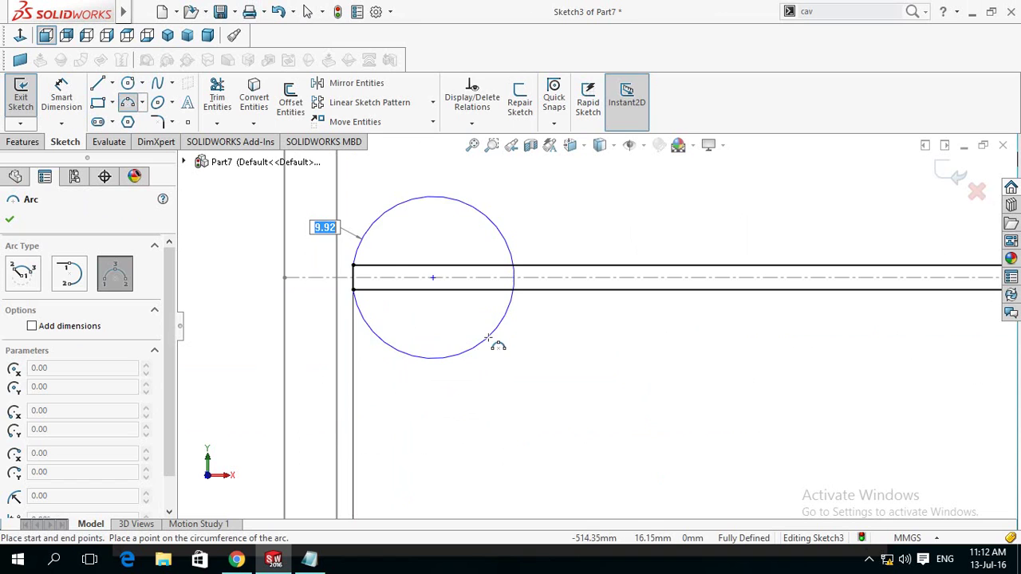
pyautogui.click(359, 279)
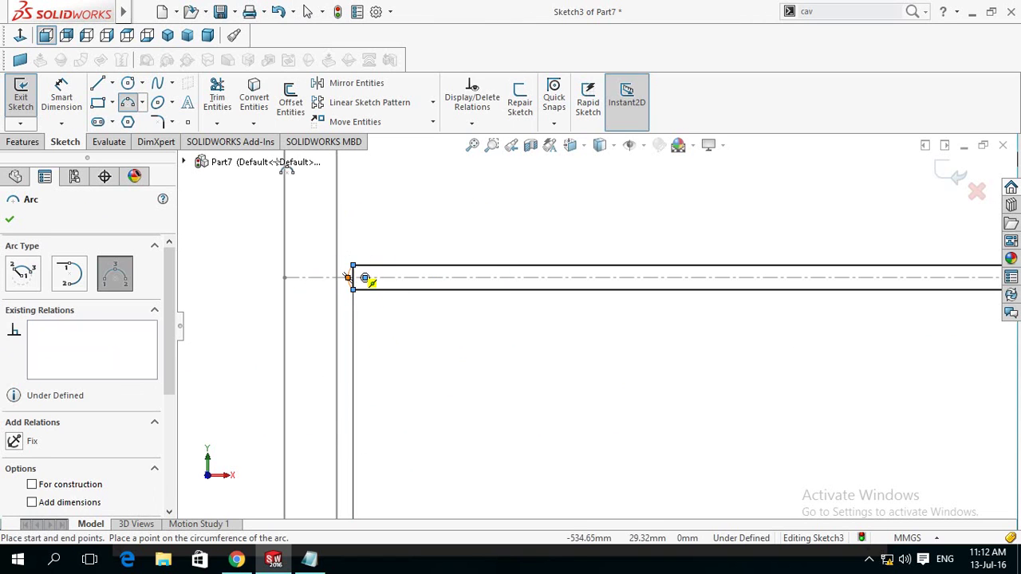
# - Power-trim away the straight segment at the slot's right end
pyautogui.click(217, 95)
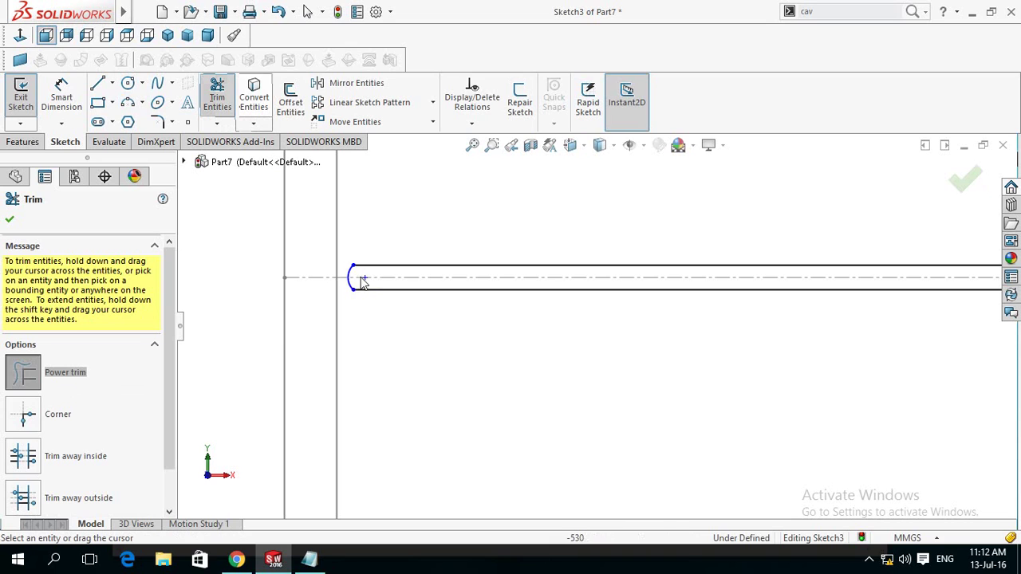
pyautogui.scroll(5, 609, 295)
pyautogui.scroll(3, 792, 342)
pyautogui.scroll(3, 1000, 343)
pyautogui.scroll(-3, 797, 339)
pyautogui.scroll(-2, 399, 329)
pyautogui.scroll(-3, 728, 352)
pyautogui.scroll(-3, 837, 330)
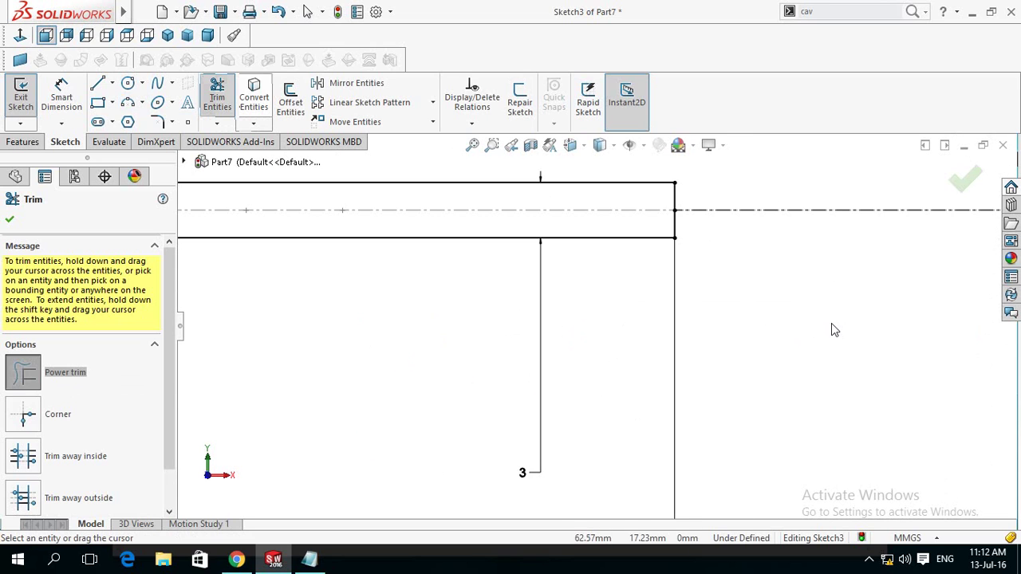
pyautogui.moveTo(666, 230); pyautogui.dragTo(680, 233)
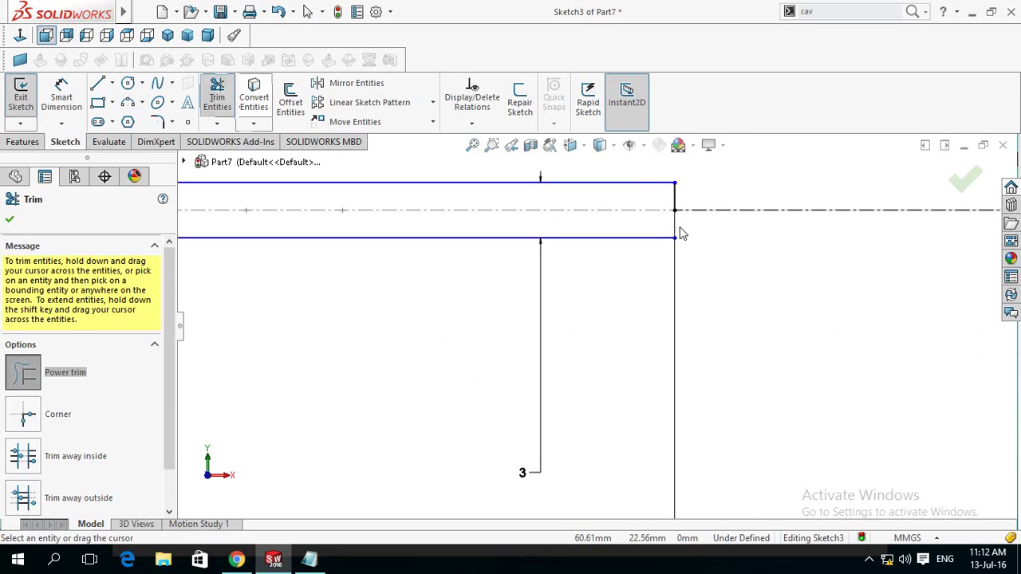
pyautogui.moveTo(652, 195); pyautogui.dragTo(678, 202)
# - Close the right end with an outward-bulging three-point arc
pyautogui.click(129, 102)
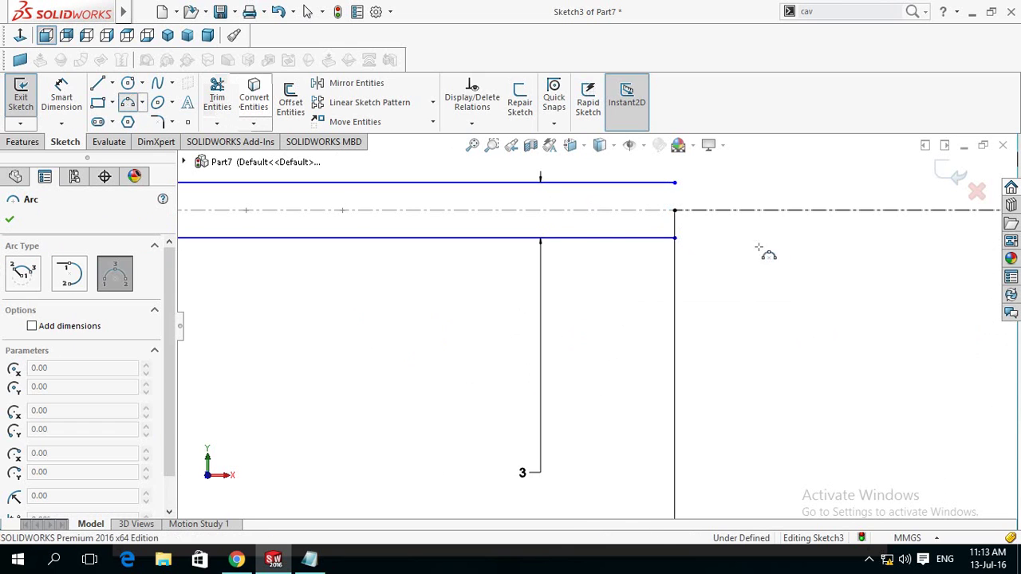
pyautogui.click(675, 183)
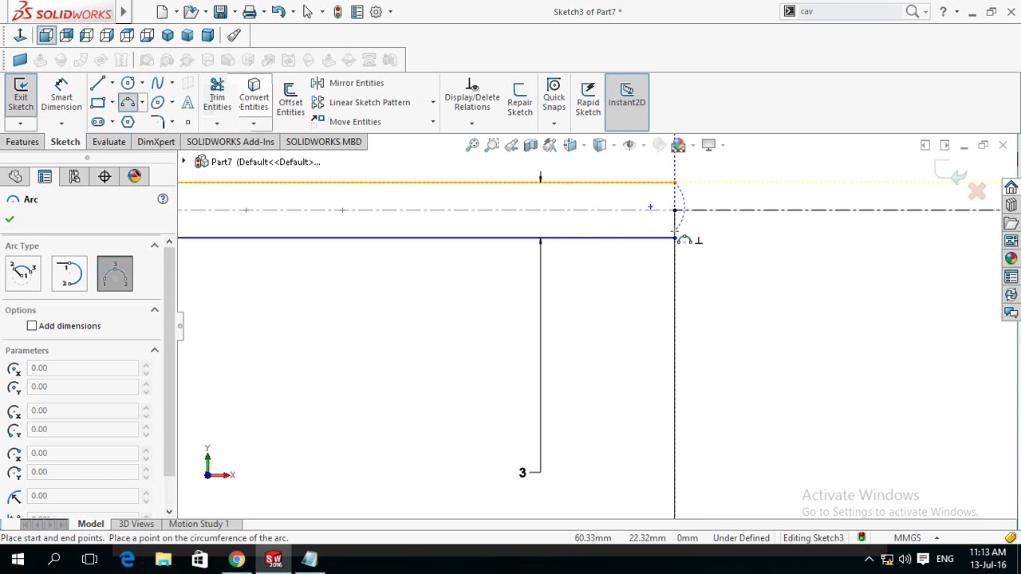
pyautogui.click(675, 238)
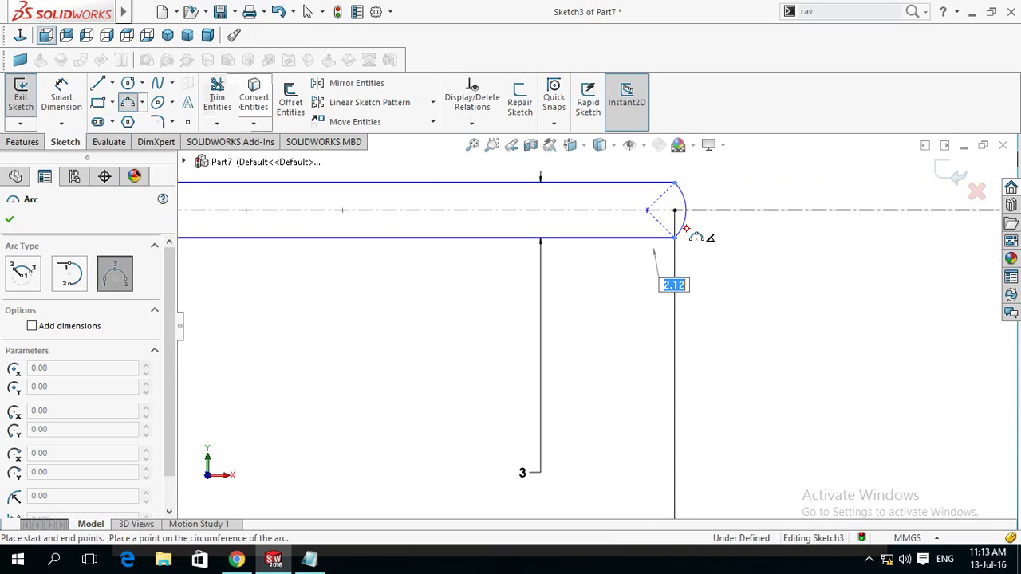
pyautogui.click(686, 229)
pyautogui.scroll(3, 456, 341)
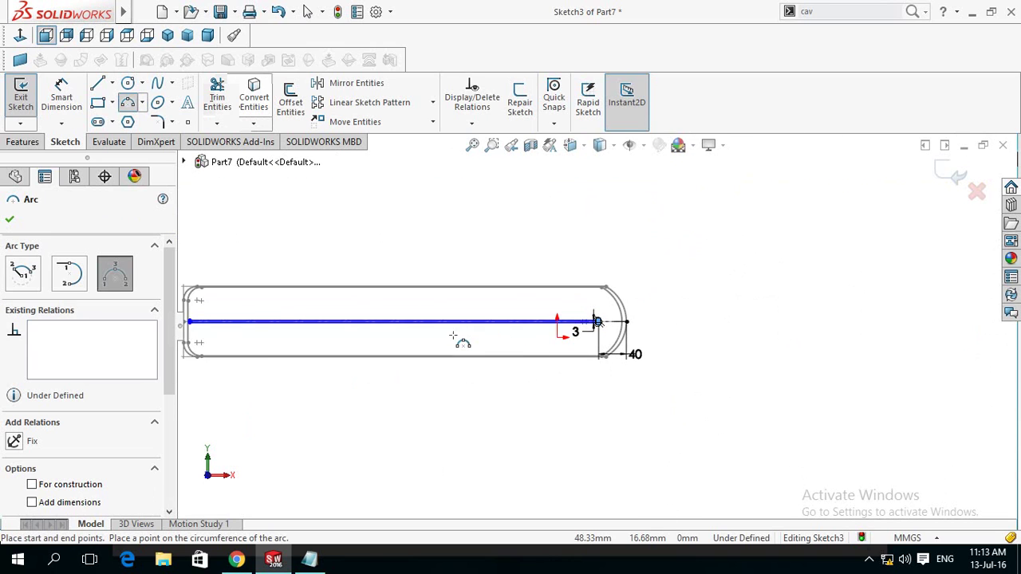
pyautogui.scroll(-1, 274, 319)
pyautogui.scroll(-3, 372, 353)
pyautogui.scroll(-2, 468, 316)
pyautogui.scroll(1, 474, 319)
pyautogui.scroll(2, 474, 319)
pyautogui.scroll(2, 724, 335)
pyautogui.scroll(1, 859, 347)
pyautogui.scroll(-2, 862, 348)
pyautogui.scroll(-2, 821, 343)
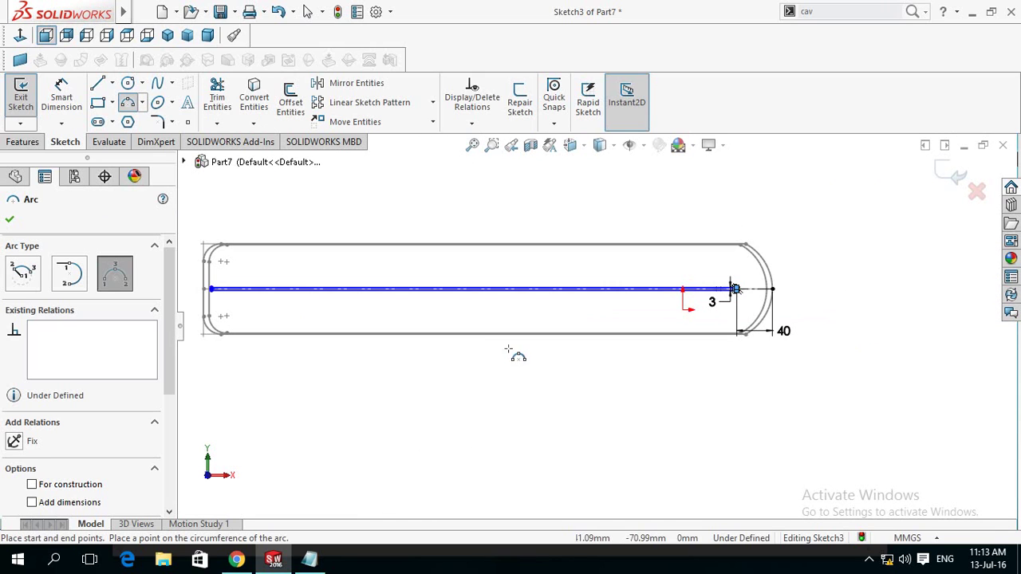
pyautogui.click(10, 221)
# - Exit Sketch3 and start a Lofted Boss/Base through Sketch1, Sketch2 and Sketch3
pyautogui.click(22, 141)
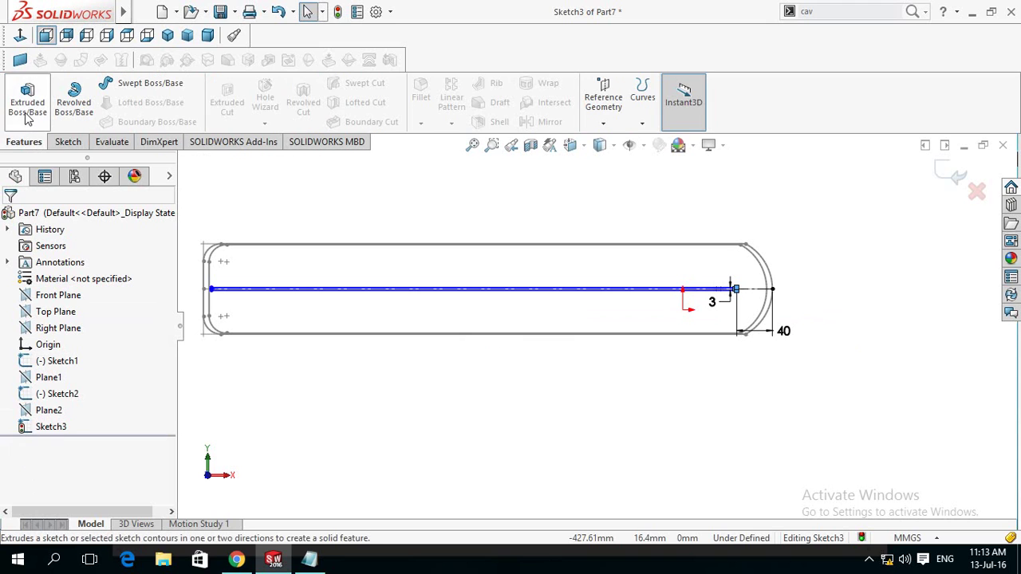
pyautogui.click(202, 89)
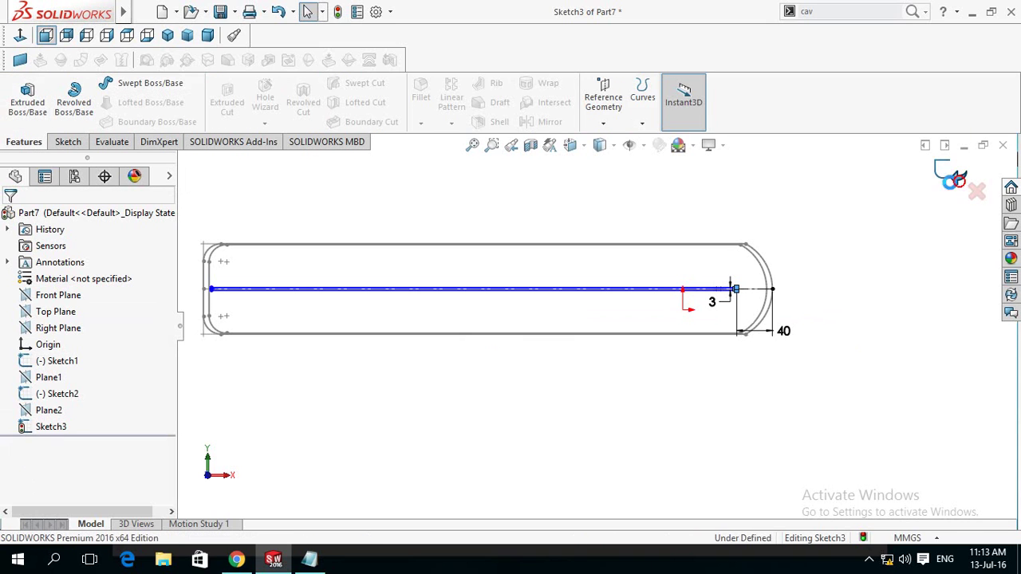
pyautogui.moveTo(429, 431)
pyautogui.mouseDown(button='middle')
pyautogui.moveTo(433, 367)
pyautogui.moveTo(487, 310)
pyautogui.moveTo(515, 321)
pyautogui.moveTo(524, 342)
pyautogui.moveTo(463, 343)
pyautogui.moveTo(424, 361)
pyautogui.mouseUp(button='middle')
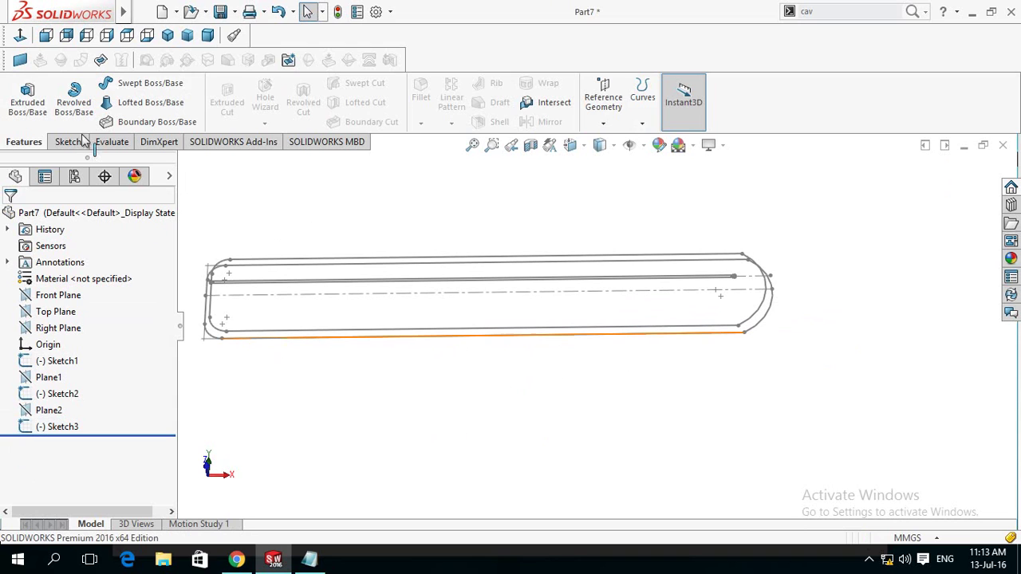
pyautogui.click(133, 105)
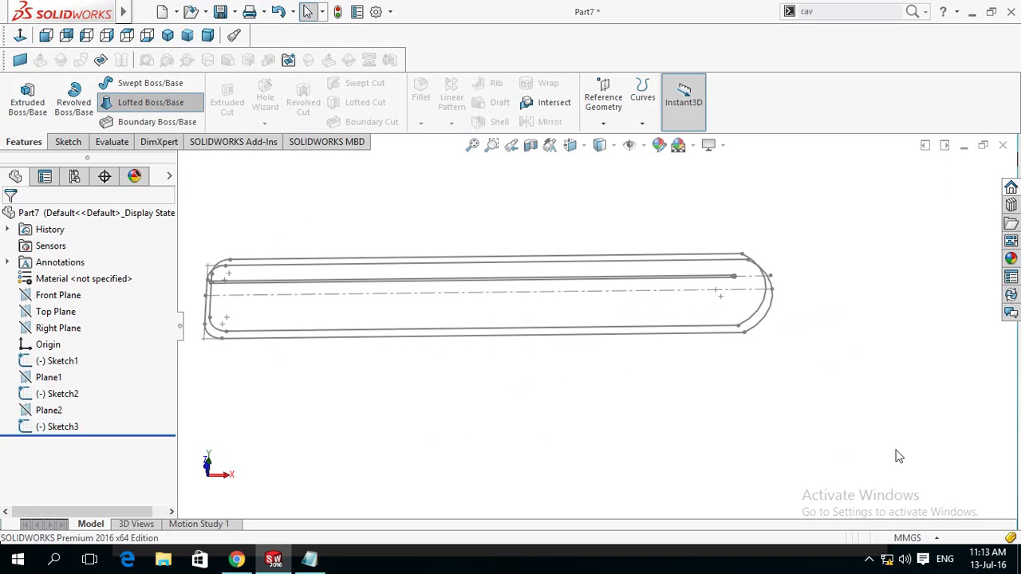
pyautogui.click(744, 333)
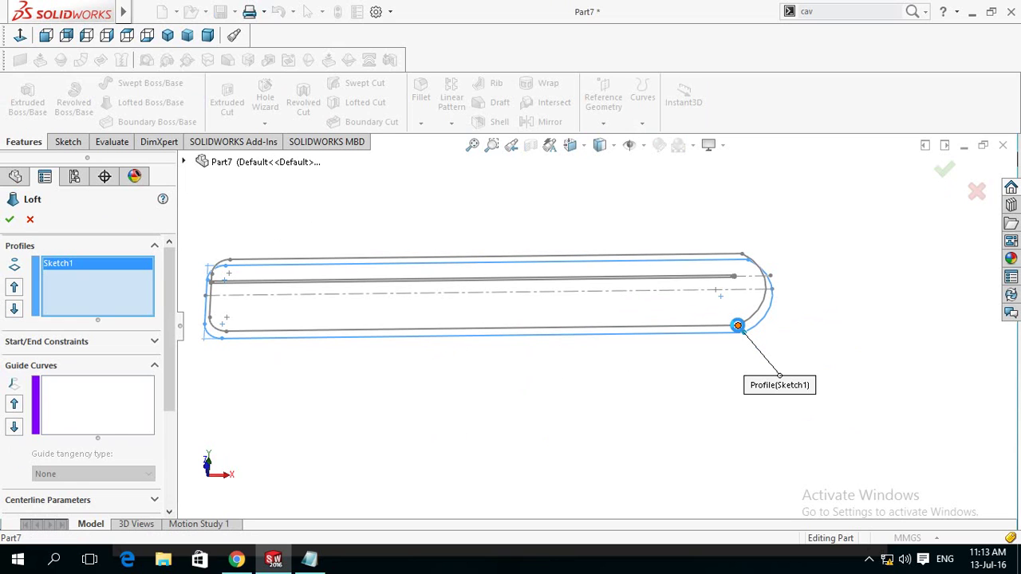
pyautogui.click(744, 285)
pyautogui.scroll(-2, 734, 285)
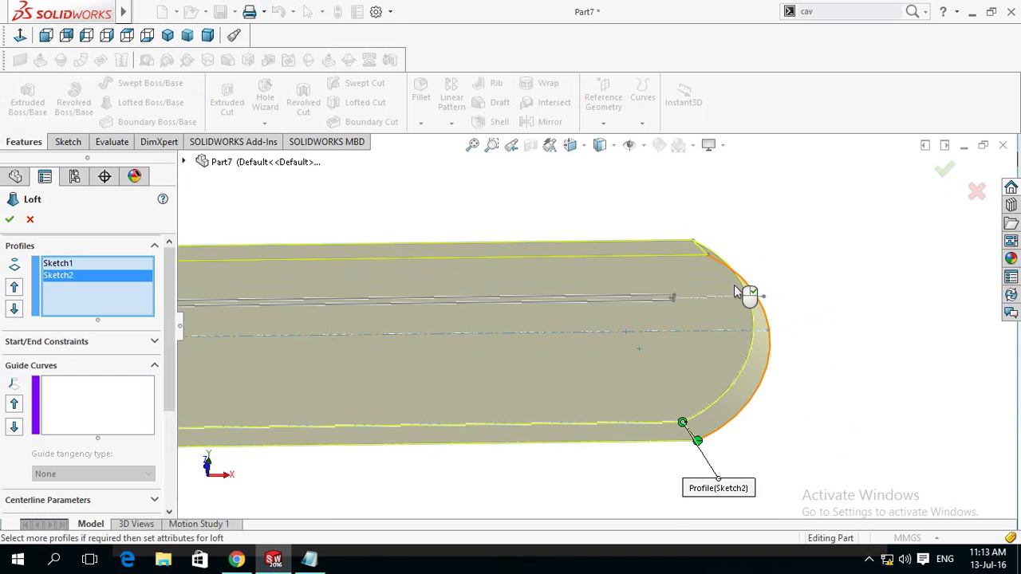
pyautogui.scroll(-2, 718, 291)
pyautogui.scroll(-3, 657, 316)
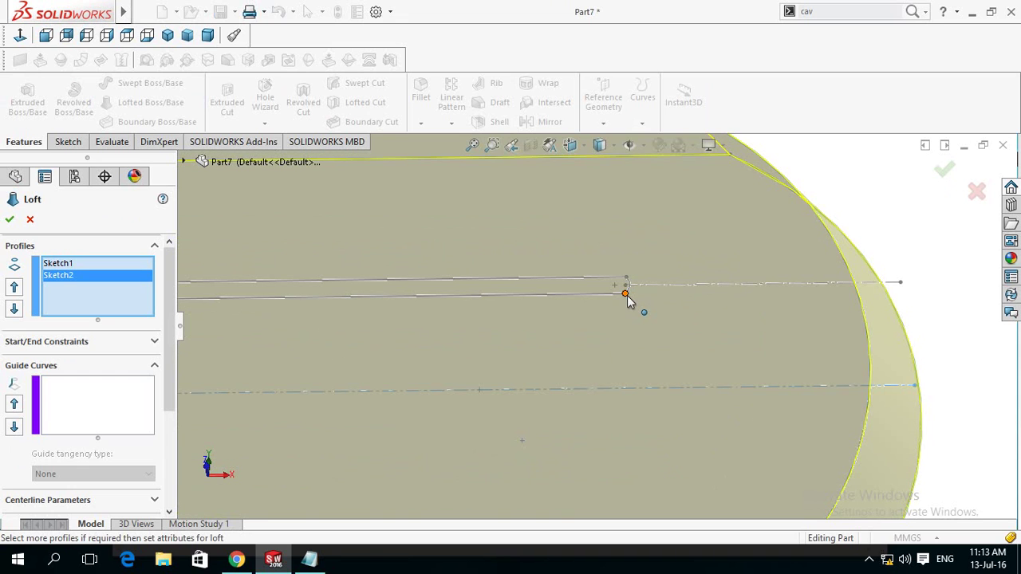
pyautogui.click(950, 363)
# - Orbit around the loft preview to inspect it, then cancel the loft
pyautogui.scroll(2, 925, 379)
pyautogui.scroll(2, 923, 386)
pyautogui.scroll(2, 798, 396)
pyautogui.scroll(2, 590, 414)
pyautogui.moveTo(513, 422)
pyautogui.mouseDown(button='middle')
pyautogui.moveTo(508, 358)
pyautogui.moveTo(526, 310)
pyautogui.moveTo(556, 359)
pyautogui.moveTo(577, 366)
pyautogui.moveTo(638, 470)
pyautogui.mouseUp(button='middle')
pyautogui.scroll(-3, 300, 267)
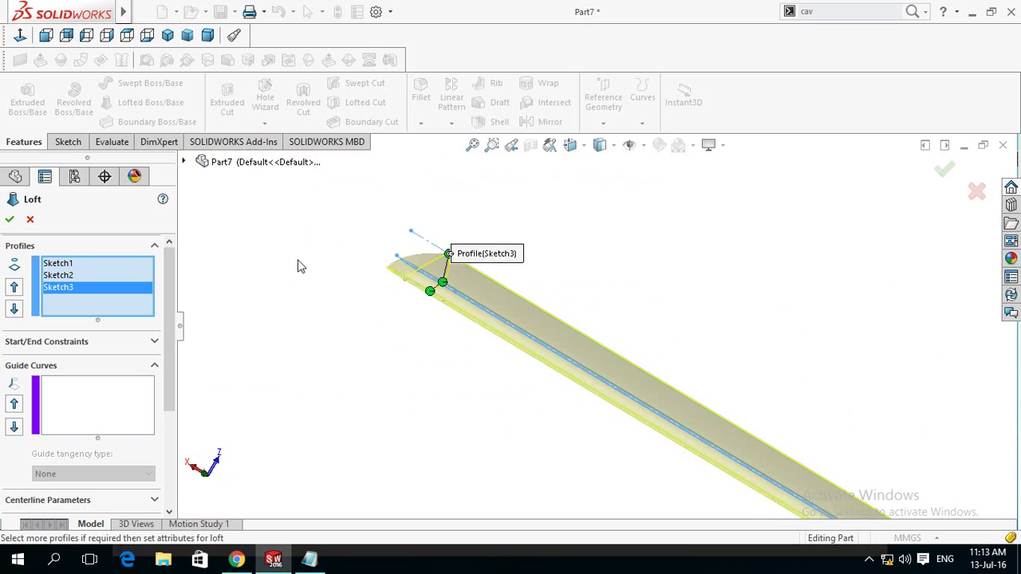
pyautogui.moveTo(396, 264)
pyautogui.mouseDown(button='middle')
pyautogui.moveTo(394, 314)
pyautogui.moveTo(376, 287)
pyautogui.moveTo(428, 330)
pyautogui.moveTo(407, 308)
pyautogui.moveTo(403, 264)
pyautogui.mouseUp(button='middle')
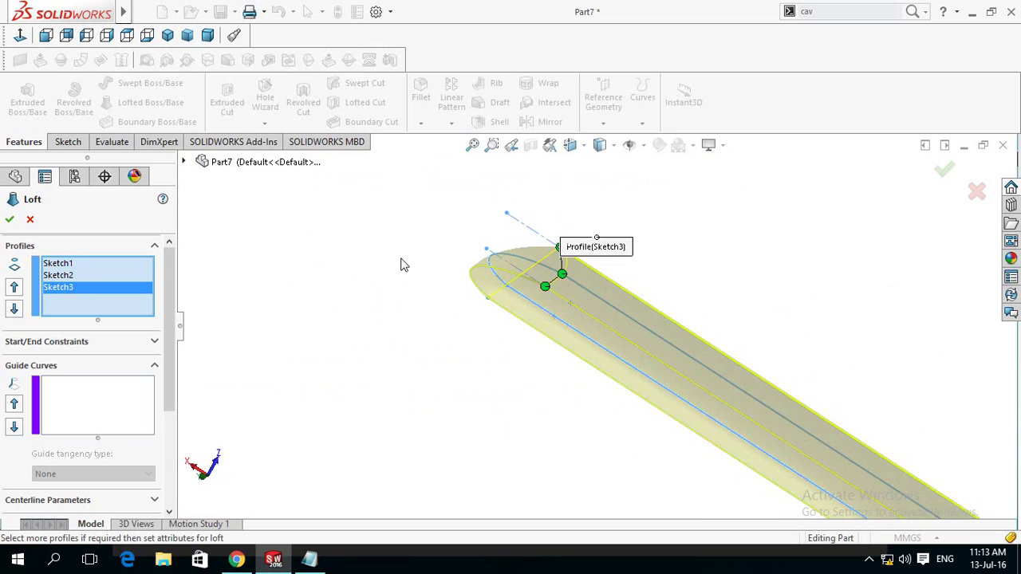
pyautogui.click(31, 220)
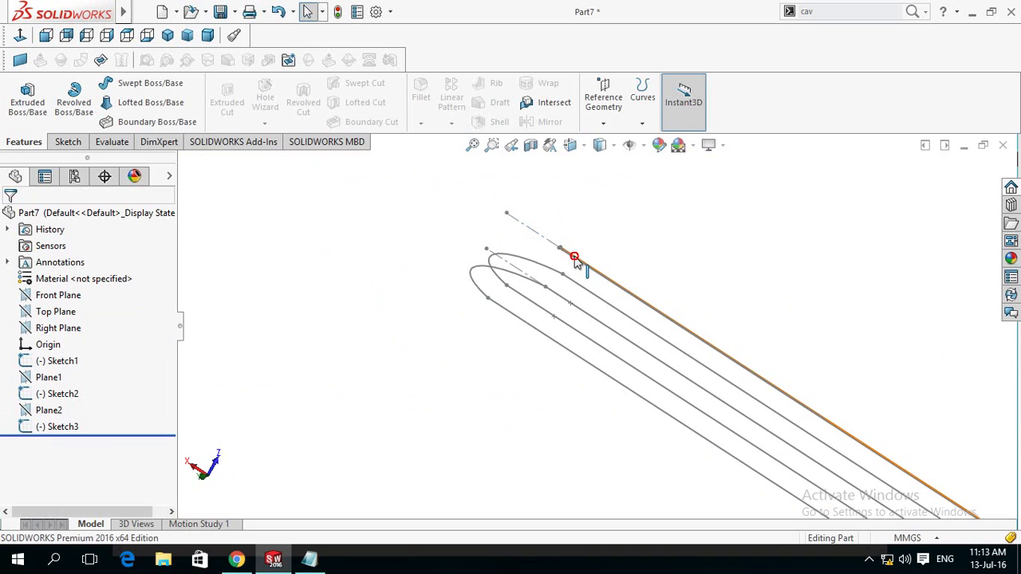
pyautogui.click(576, 263)
# - Reopen Sketch3 and change the 40 mm dimension to 80 mm
pyautogui.click(611, 203)
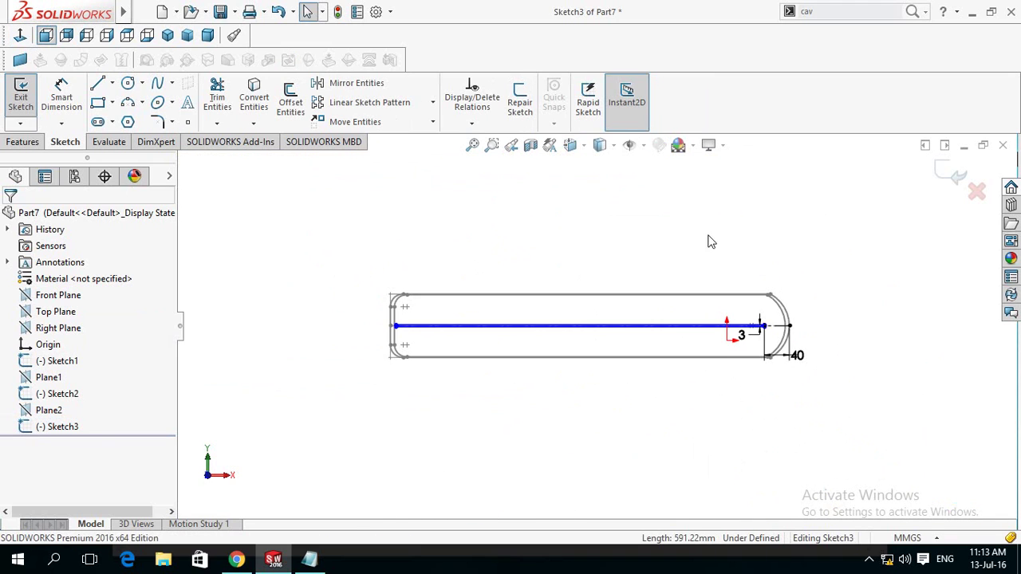
pyautogui.scroll(-1, 798, 376)
pyautogui.scroll(-1, 790, 375)
pyautogui.scroll(-1, 782, 316)
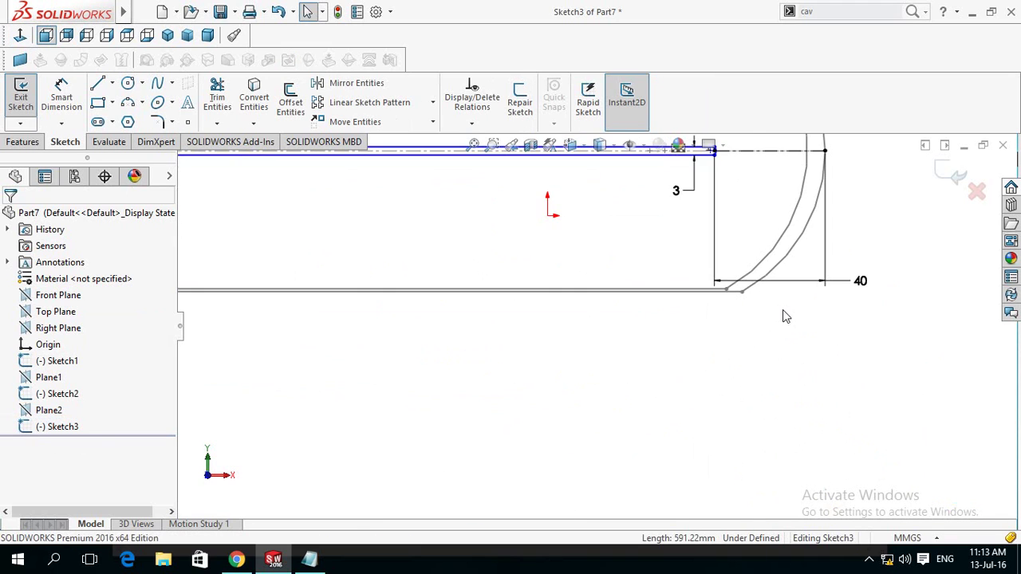
pyautogui.scroll(-1, 783, 316)
pyautogui.doubleClick(780, 295)
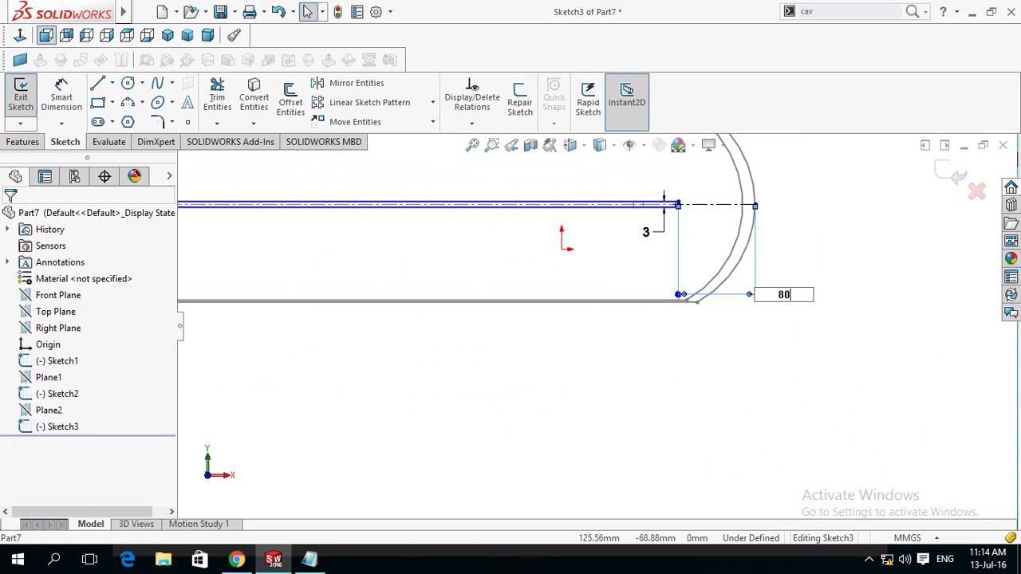
pyautogui.press('Return')
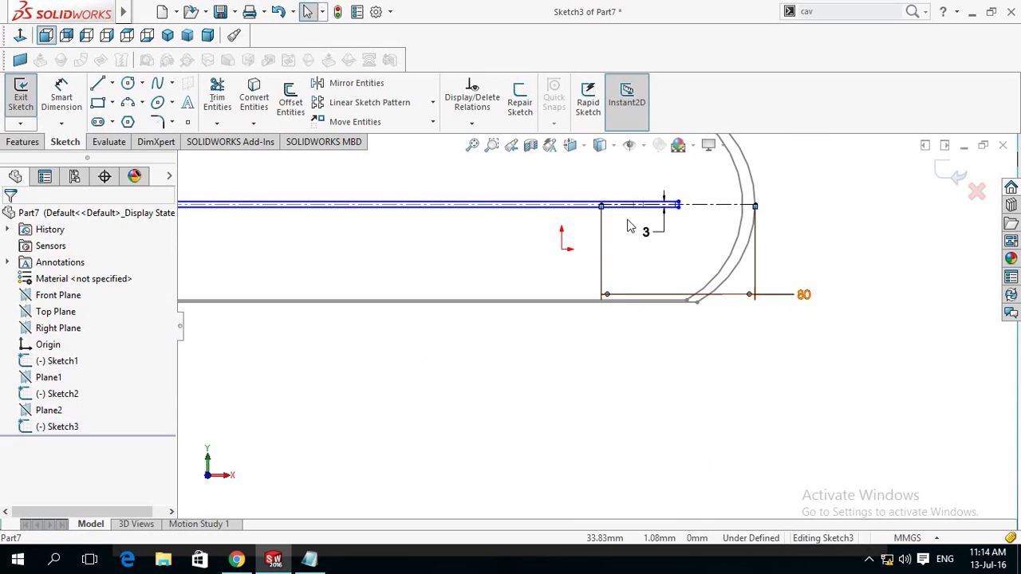
pyautogui.scroll(-2, 628, 222)
pyautogui.scroll(-2, 638, 231)
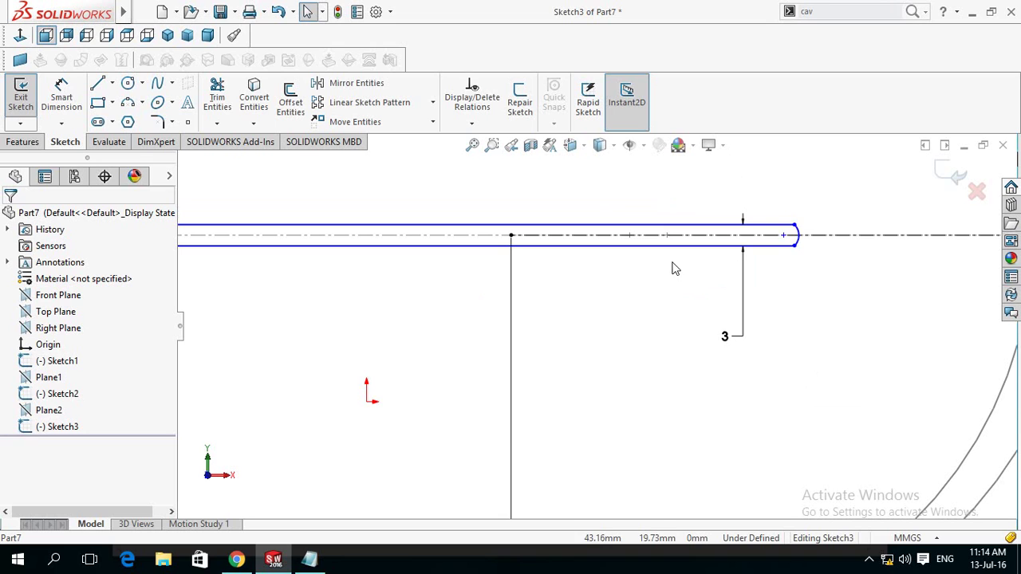
# - Add a short construction centreline at the slot end, stretch it leftward, and exit Sketch3
pyautogui.click(111, 83)
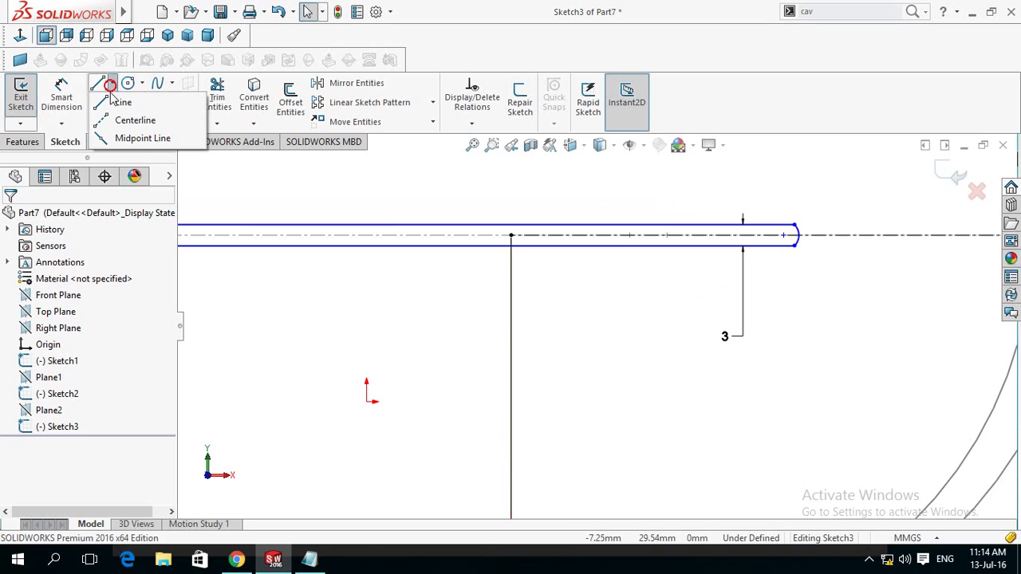
pyautogui.click(124, 122)
pyautogui.scroll(-2, 782, 239)
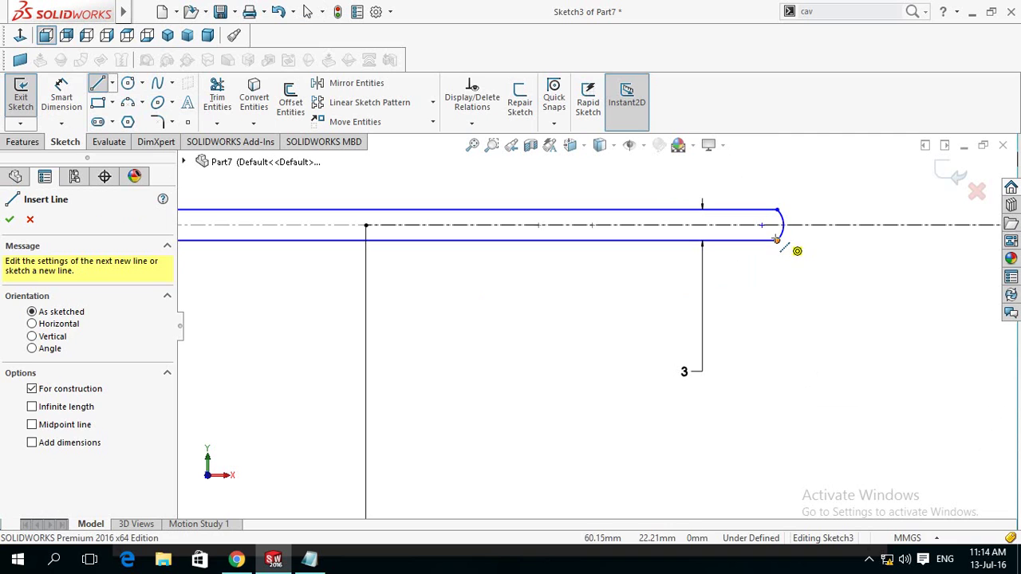
pyautogui.click(778, 240)
pyautogui.click(798, 222)
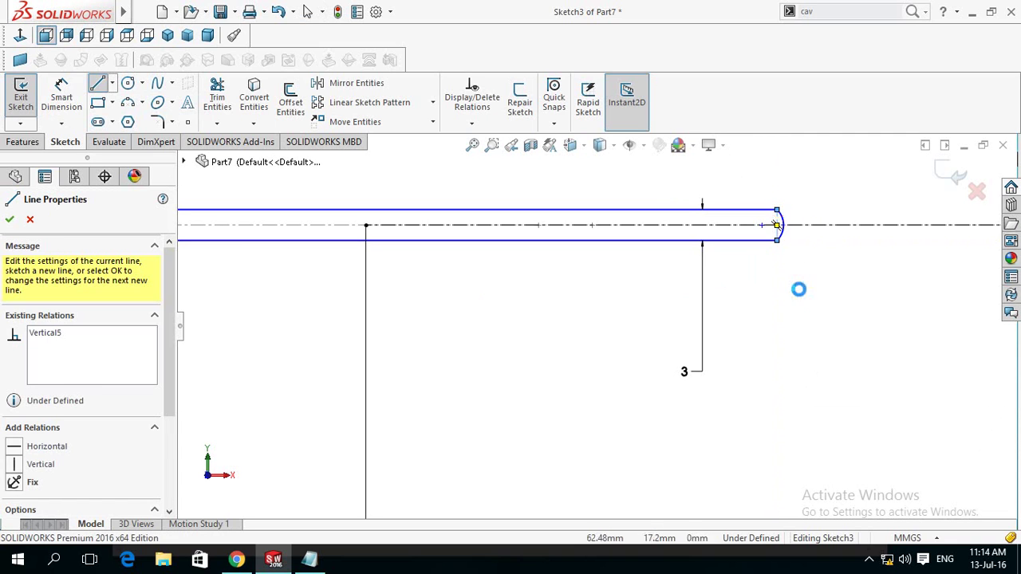
pyautogui.press('Escape')
pyautogui.moveTo(684, 237)
pyautogui.mouseDown()
pyautogui.moveTo(391, 237)
pyautogui.moveTo(367, 226)
pyautogui.mouseUp()
pyautogui.scroll(3, 454, 324)
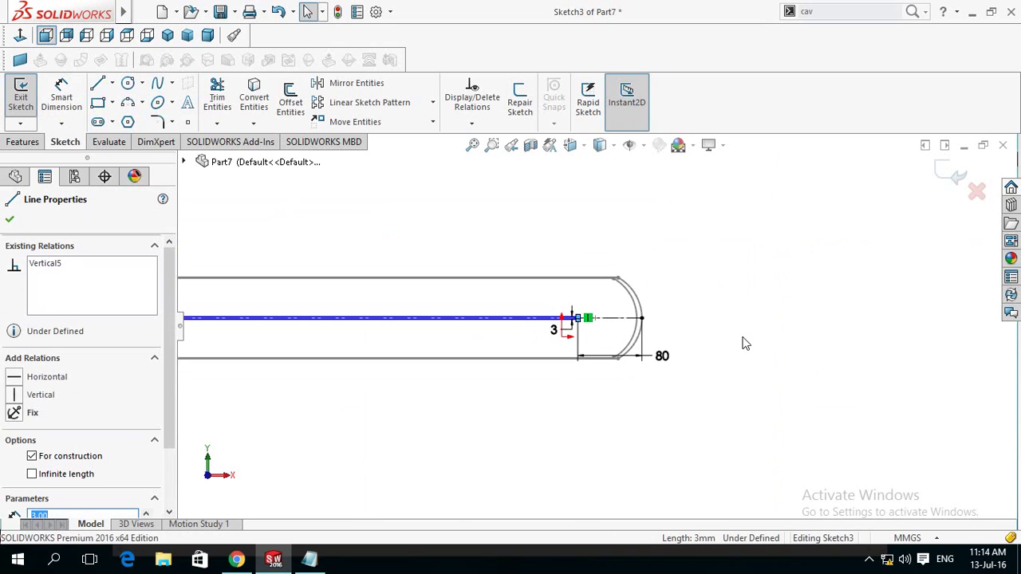
pyautogui.click(10, 220)
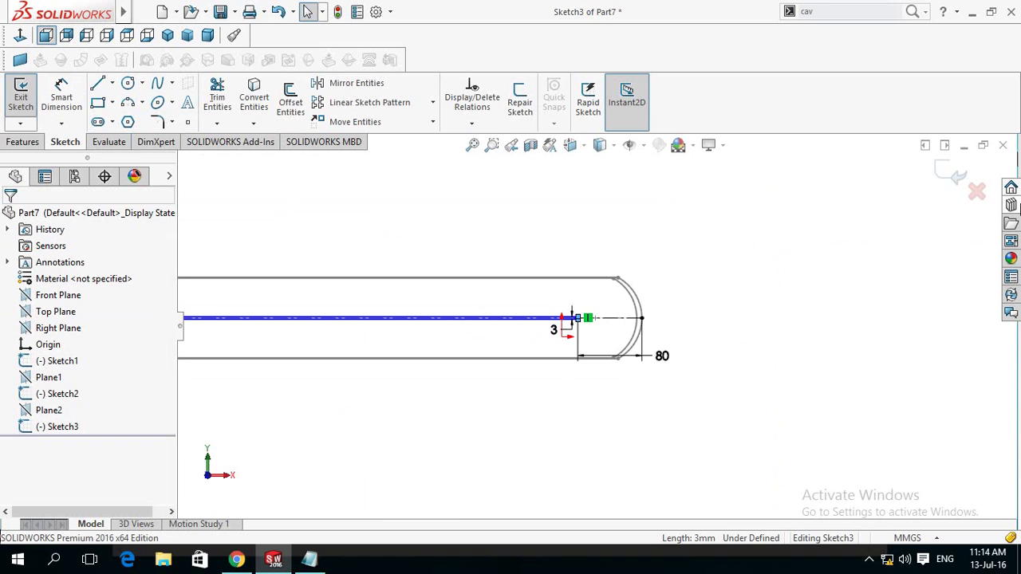
pyautogui.click(956, 176)
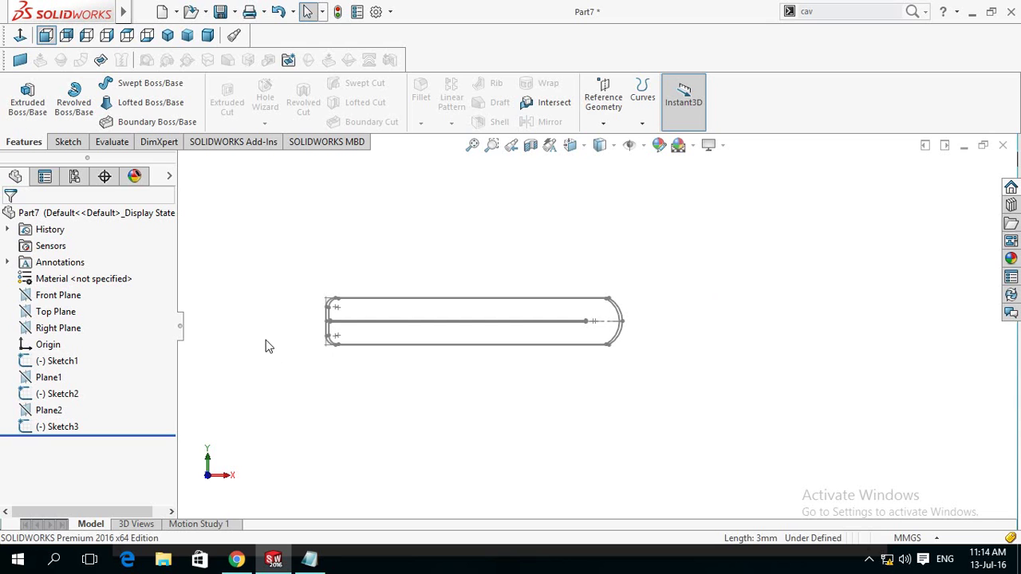
# - Start a lofted boss with Sketch1, Sketch2 and Sketch3 as its profiles
pyautogui.click(132, 102)
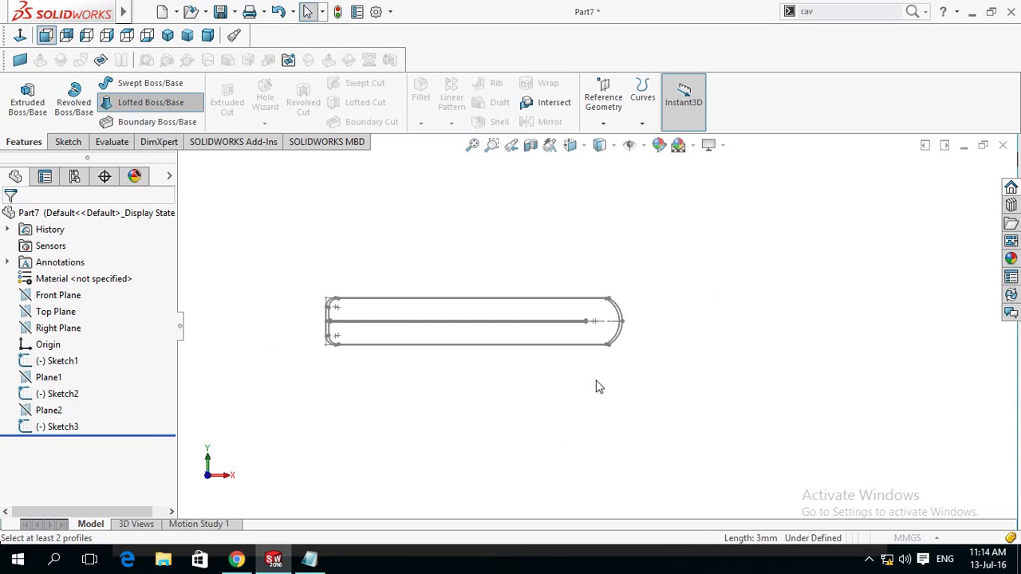
pyautogui.scroll(-3, 578, 360)
pyautogui.scroll(-2, 698, 311)
pyautogui.click(696, 297)
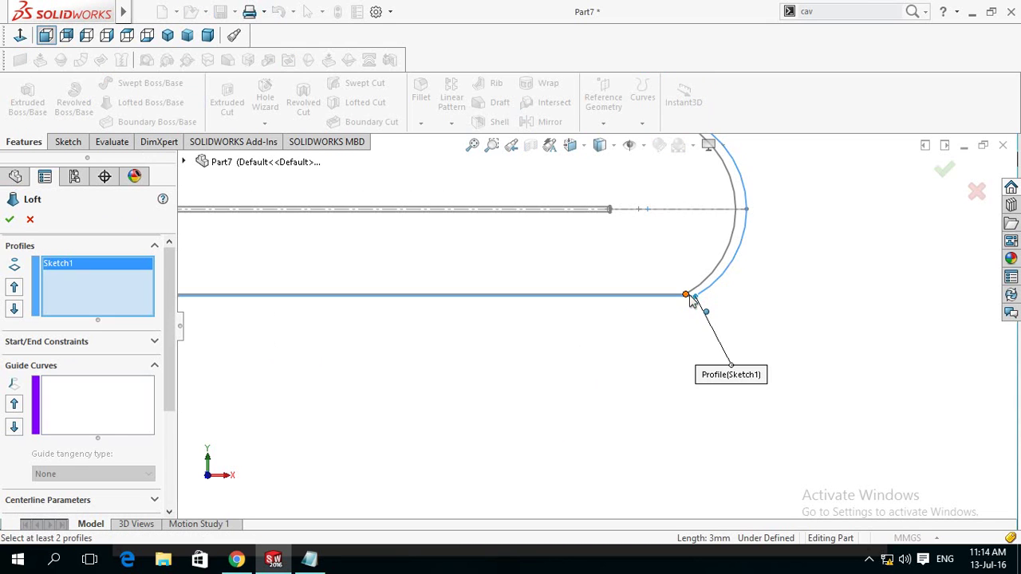
pyautogui.click(685, 295)
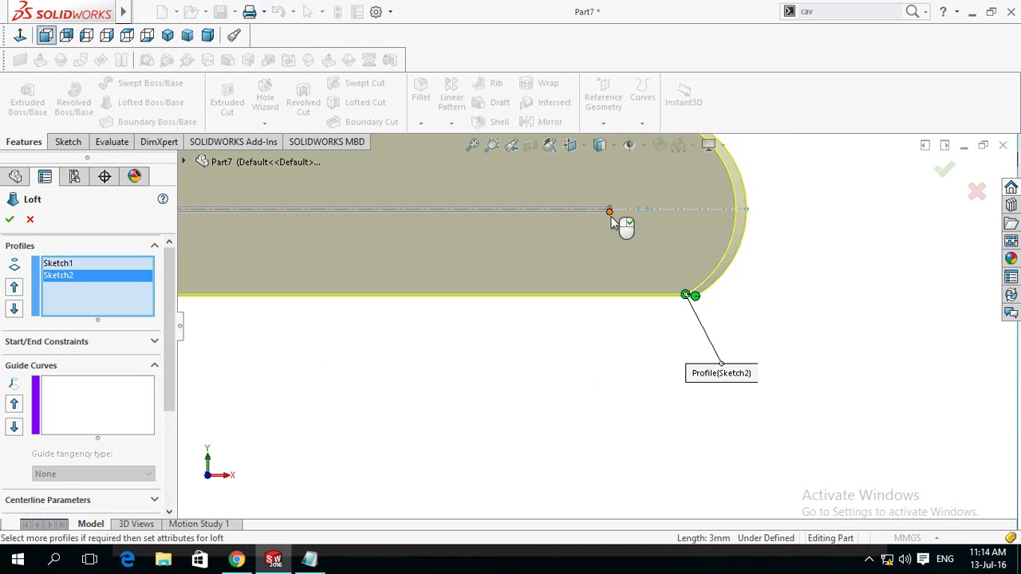
pyautogui.scroll(-3, 611, 222)
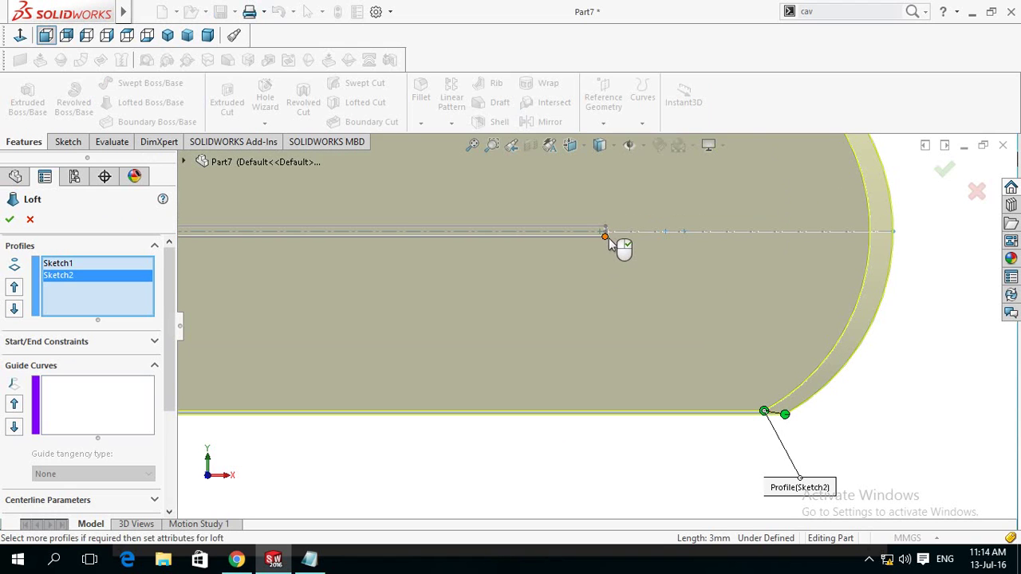
pyautogui.click(606, 235)
pyautogui.scroll(2, 658, 355)
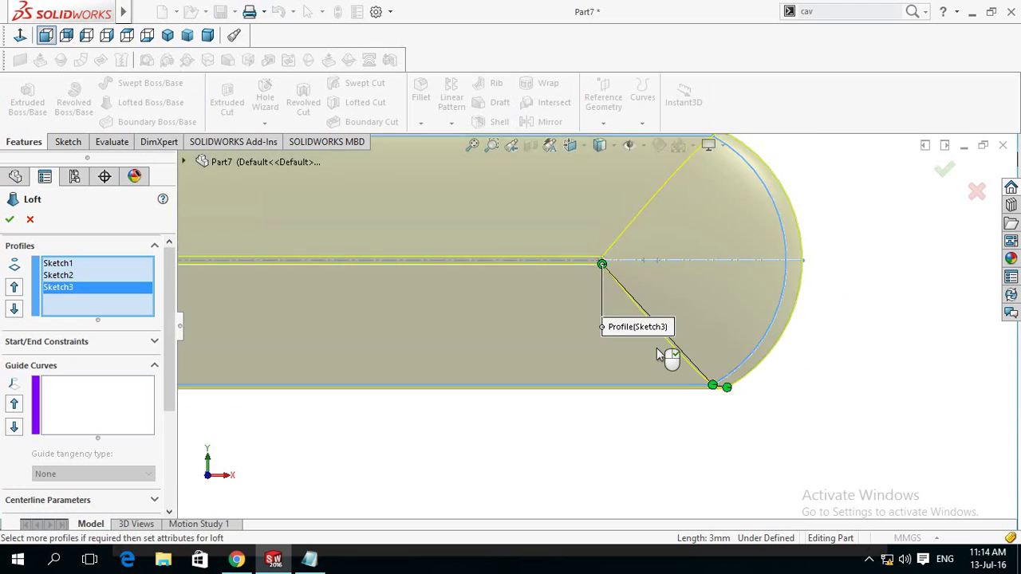
pyautogui.scroll(2, 661, 359)
pyautogui.scroll(2, 661, 356)
pyautogui.scroll(2, 304, 355)
# - Check the loft preview from several angles and accept it as Loft1
pyautogui.moveTo(301, 335)
pyautogui.mouseDown(button='middle')
pyautogui.moveTo(346, 303)
pyautogui.moveTo(364, 349)
pyautogui.moveTo(454, 349)
pyautogui.moveTo(497, 213)
pyautogui.moveTo(519, 244)
pyautogui.moveTo(490, 258)
pyautogui.moveTo(513, 247)
pyautogui.moveTo(515, 266)
pyautogui.mouseUp(button='middle')
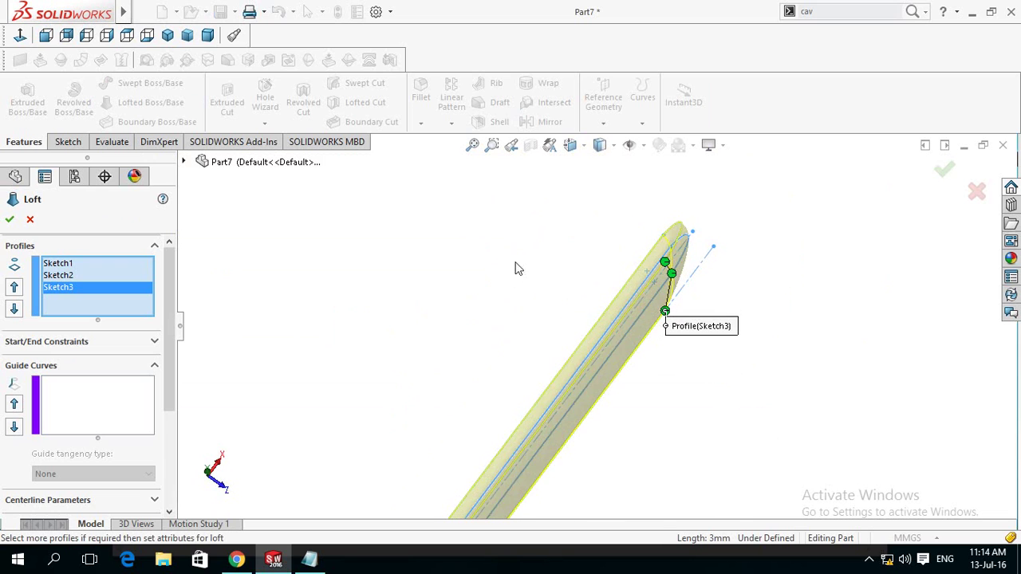
pyautogui.scroll(3, 515, 266)
pyautogui.moveTo(457, 335)
pyautogui.mouseDown(button='middle')
pyautogui.moveTo(438, 246)
pyautogui.moveTo(399, 269)
pyautogui.moveTo(422, 278)
pyautogui.moveTo(449, 237)
pyautogui.moveTo(527, 292)
pyautogui.moveTo(520, 239)
pyautogui.moveTo(505, 236)
pyautogui.mouseUp(button='middle')
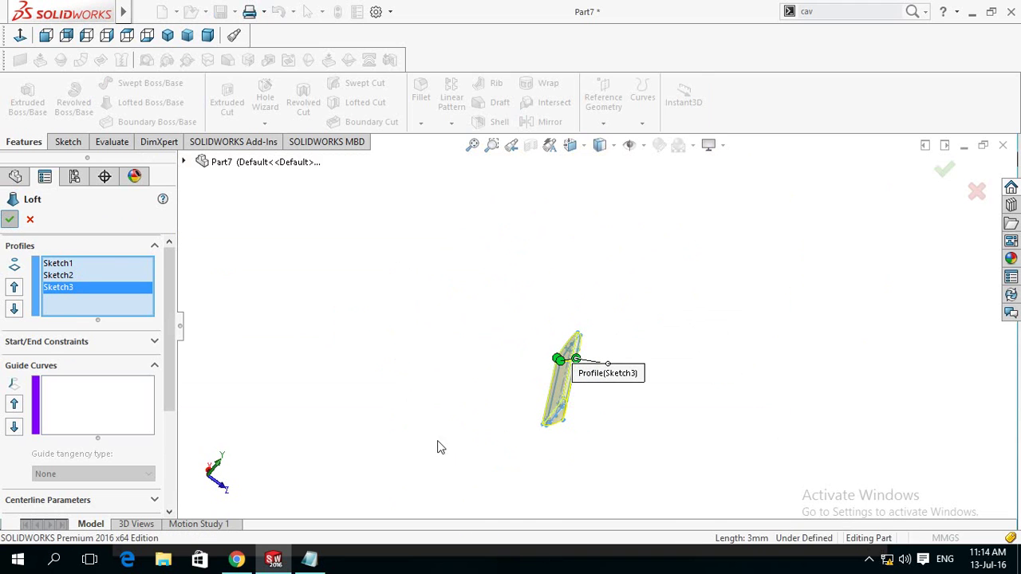
pyautogui.press('Return')
pyautogui.click(570, 464)
pyautogui.moveTo(570, 463)
pyautogui.mouseDown(button='middle')
pyautogui.moveTo(515, 433)
pyautogui.moveTo(470, 298)
pyautogui.moveTo(653, 230)
pyautogui.mouseUp(button='middle')
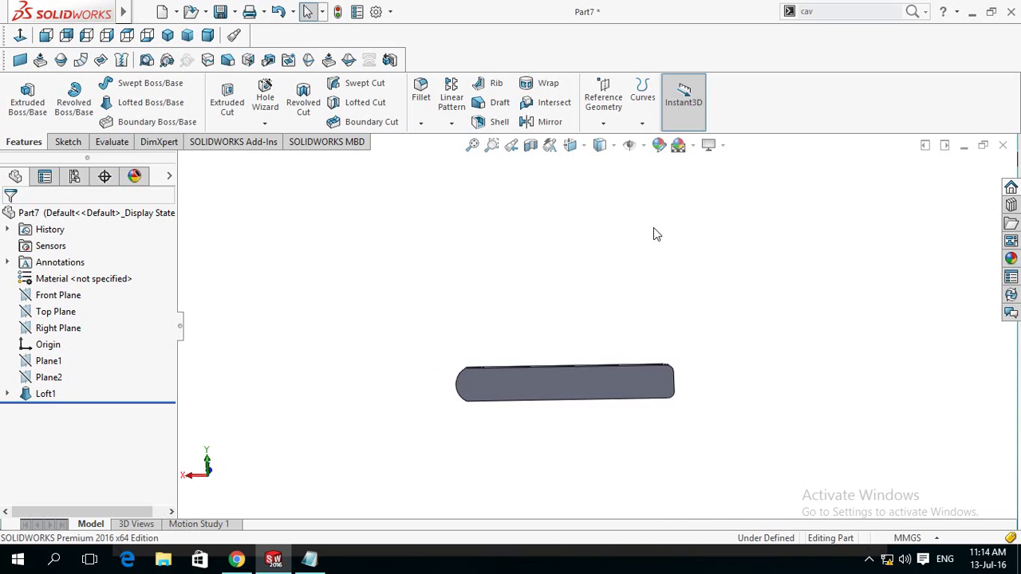
pyautogui.moveTo(699, 418); pyautogui.dragTo(631, 426, button='middle')
pyautogui.scroll(-2, 631, 426)
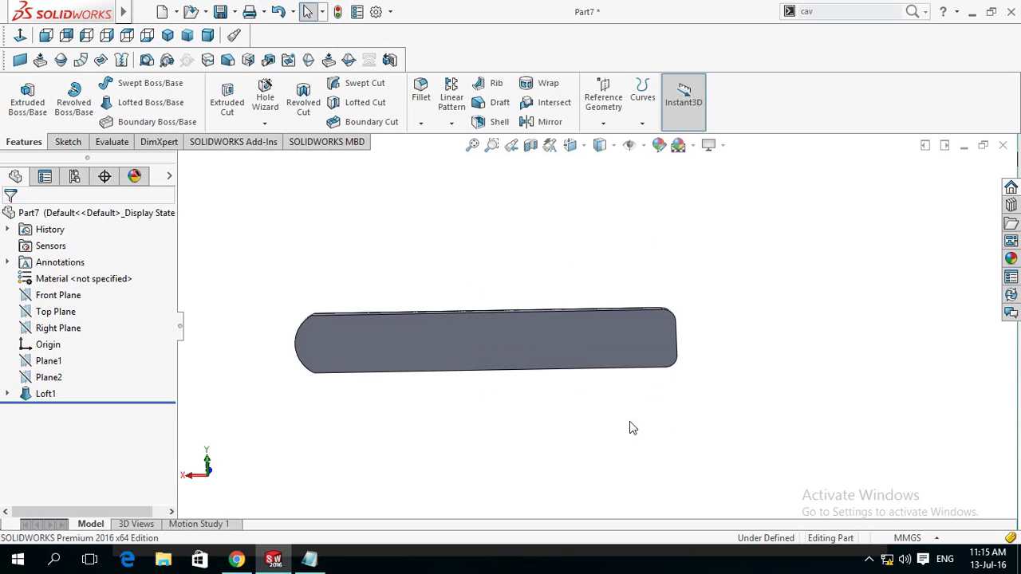
pyautogui.moveTo(367, 421)
pyautogui.mouseDown(button='middle')
pyautogui.moveTo(372, 481)
pyautogui.moveTo(358, 401)
pyautogui.moveTo(360, 474)
pyautogui.moveTo(392, 497)
pyautogui.mouseUp(button='middle')
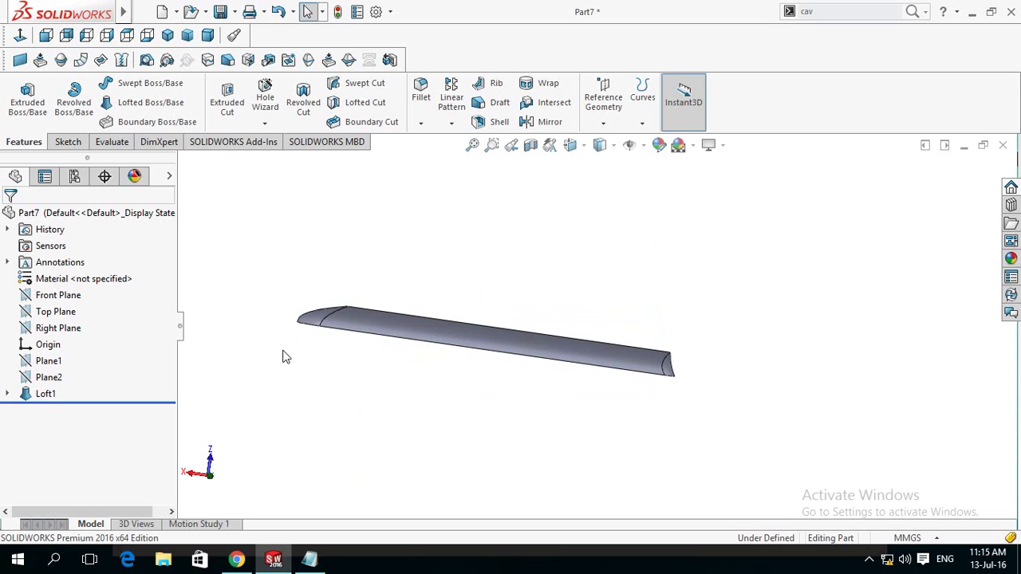
pyautogui.moveTo(253, 356)
pyautogui.mouseDown(button='middle')
pyautogui.moveTo(274, 383)
pyautogui.moveTo(262, 390)
pyautogui.mouseUp(button='middle')
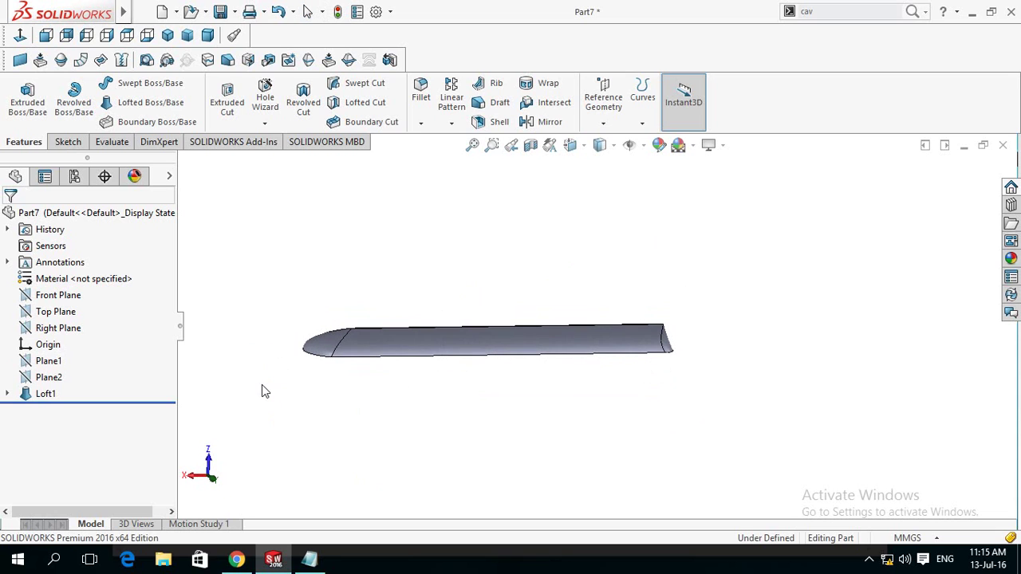
# - Start a sketch on the Top Plane and turn the view normal to it
pyautogui.click(48, 313)
pyautogui.click(51, 293)
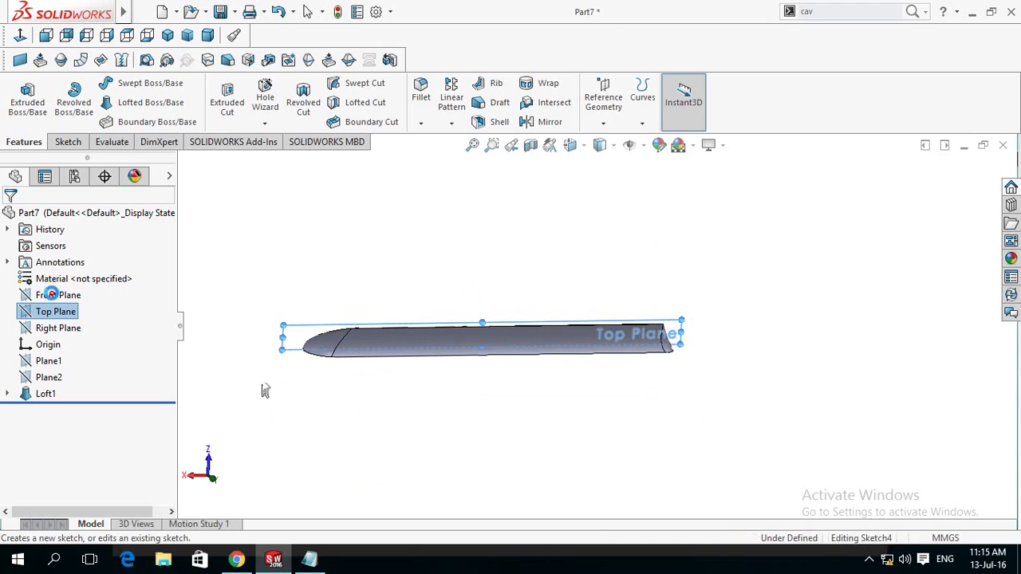
pyautogui.click(23, 34)
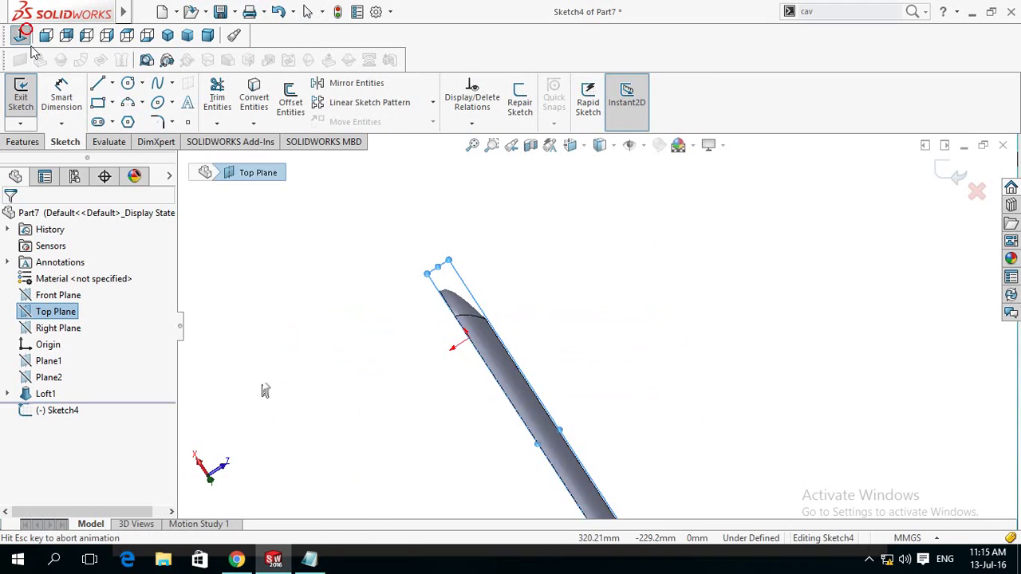
pyautogui.click(606, 252)
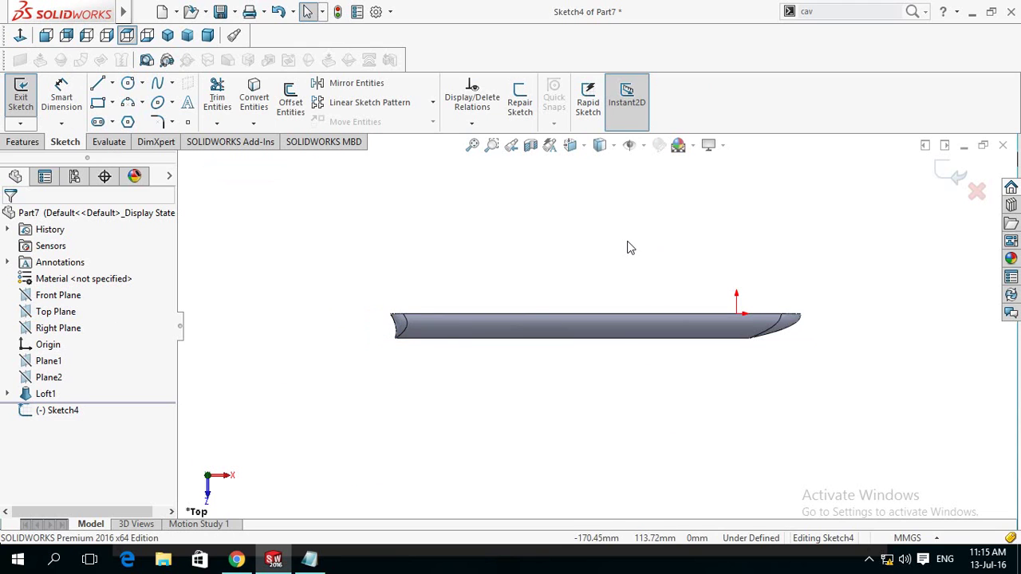
# - Draw a trial three-point arc along the blade's top edge, then discard it
pyautogui.click(128, 104)
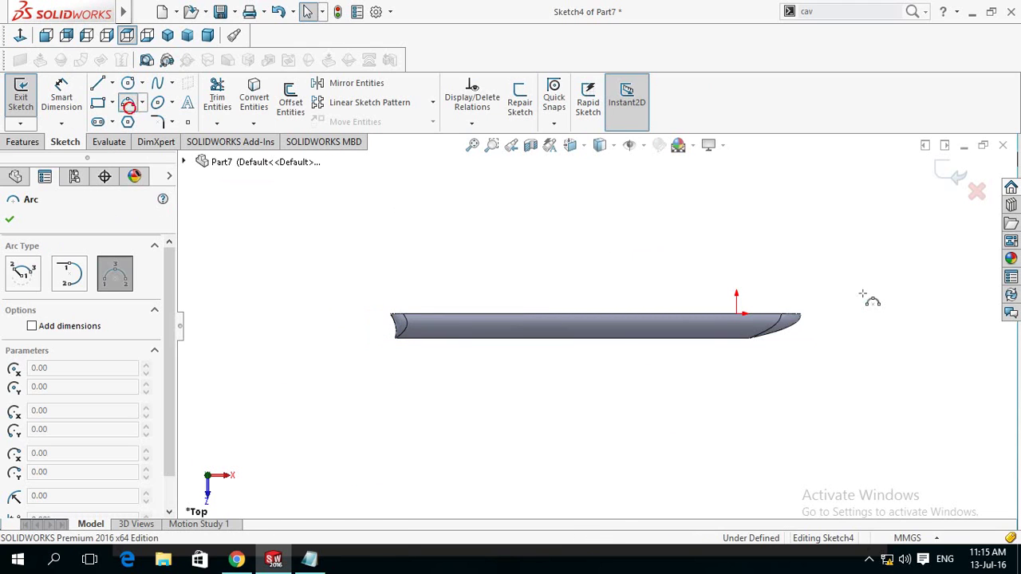
pyautogui.scroll(-3, 831, 311)
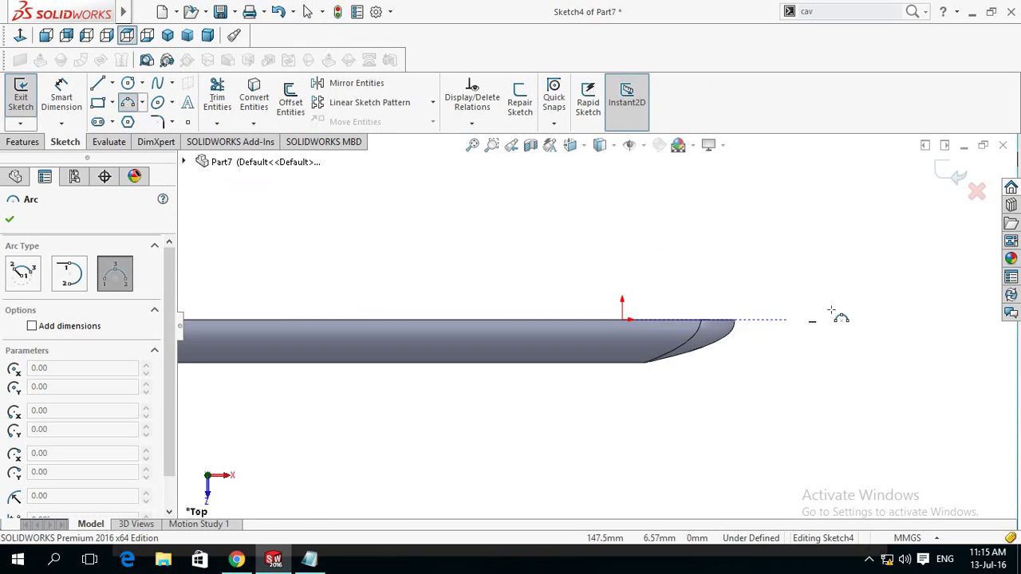
pyautogui.click(735, 322)
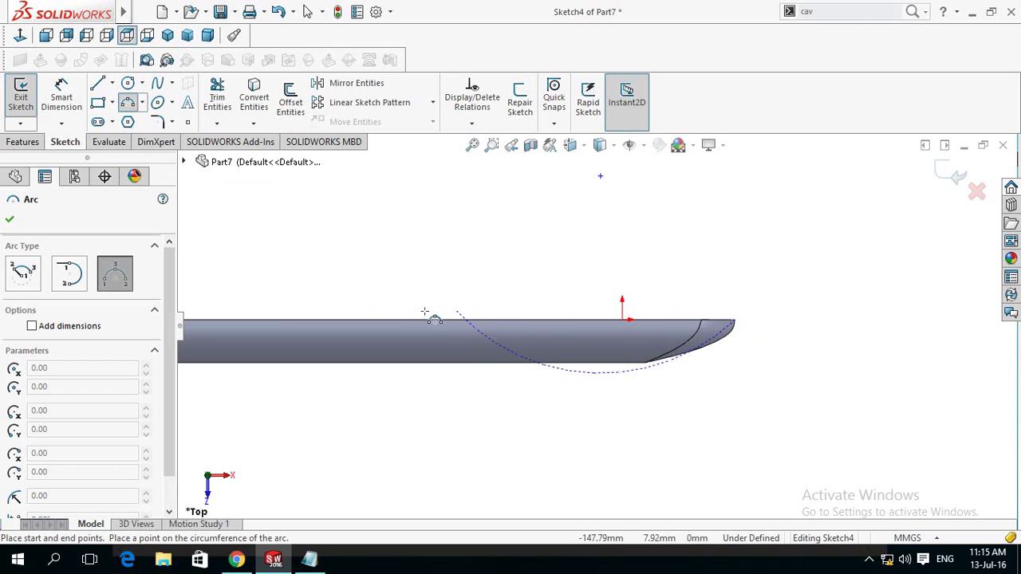
pyautogui.scroll(2, 425, 311)
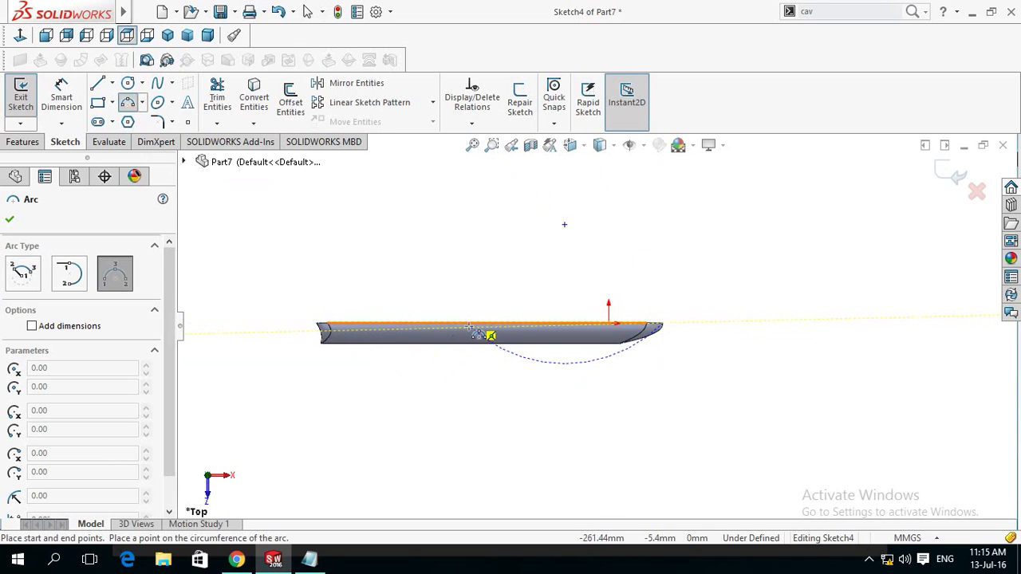
pyautogui.click(498, 325)
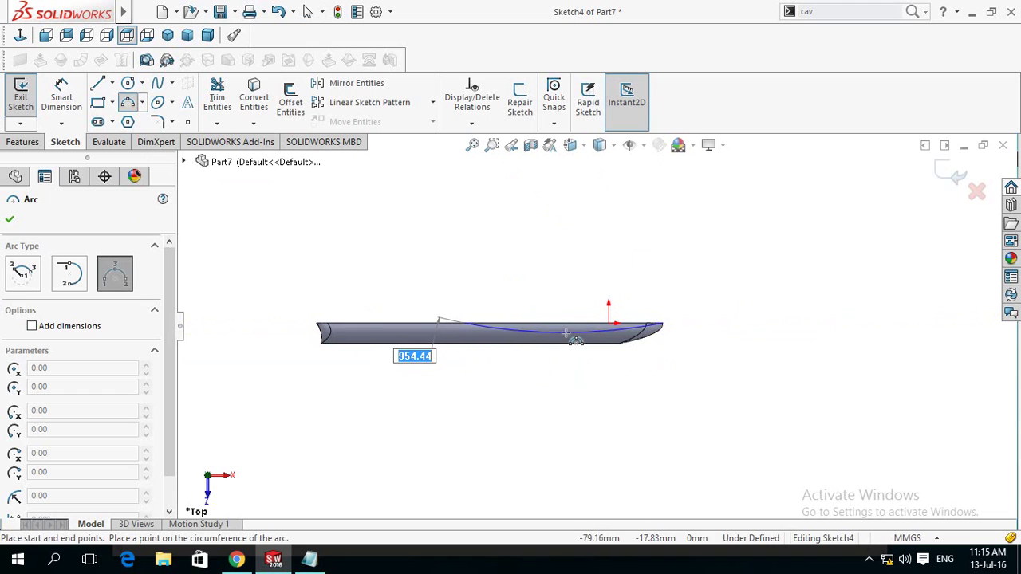
pyautogui.click(565, 329)
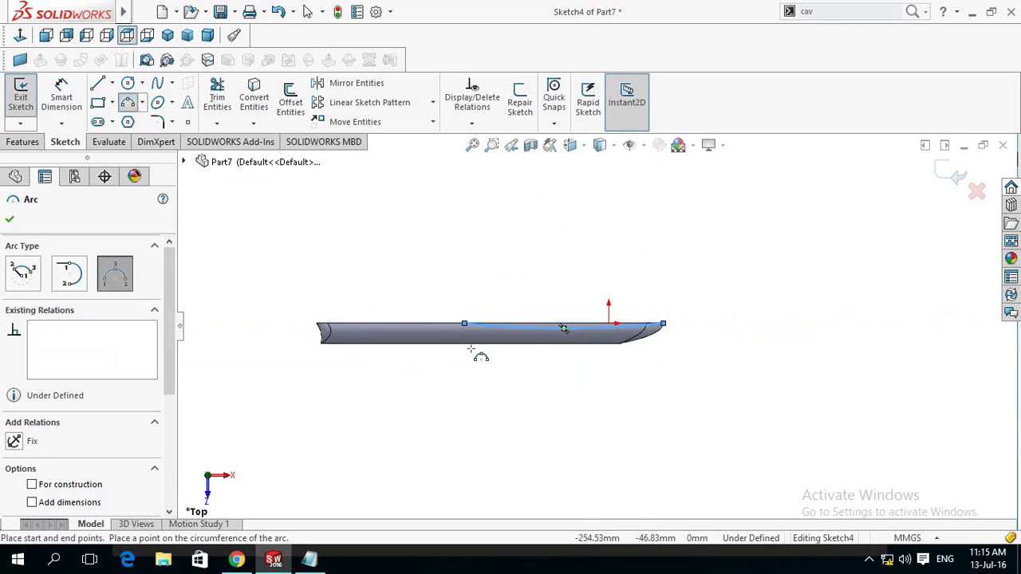
pyautogui.scroll(-2, 477, 345)
pyautogui.scroll(-3, 475, 343)
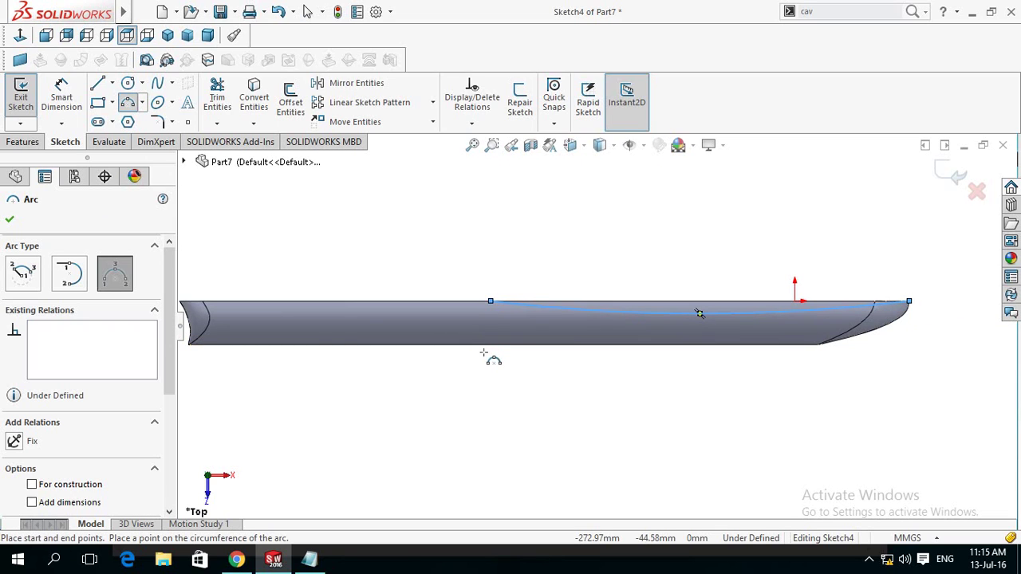
pyautogui.press('Escape')
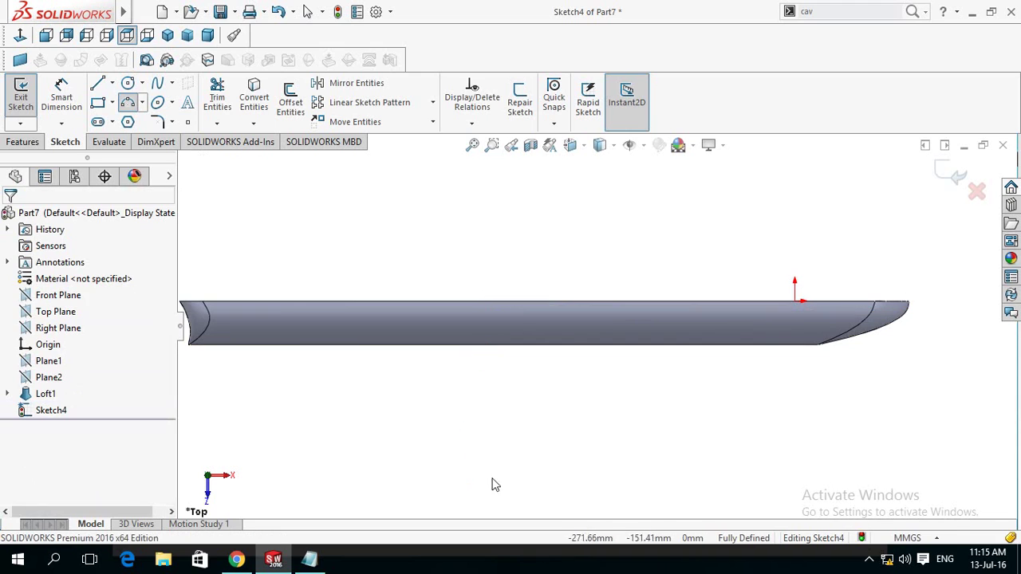
# - Draw a line from the left top corner partway along the blade, then a shallow arc to the right end
pyautogui.click(99, 88)
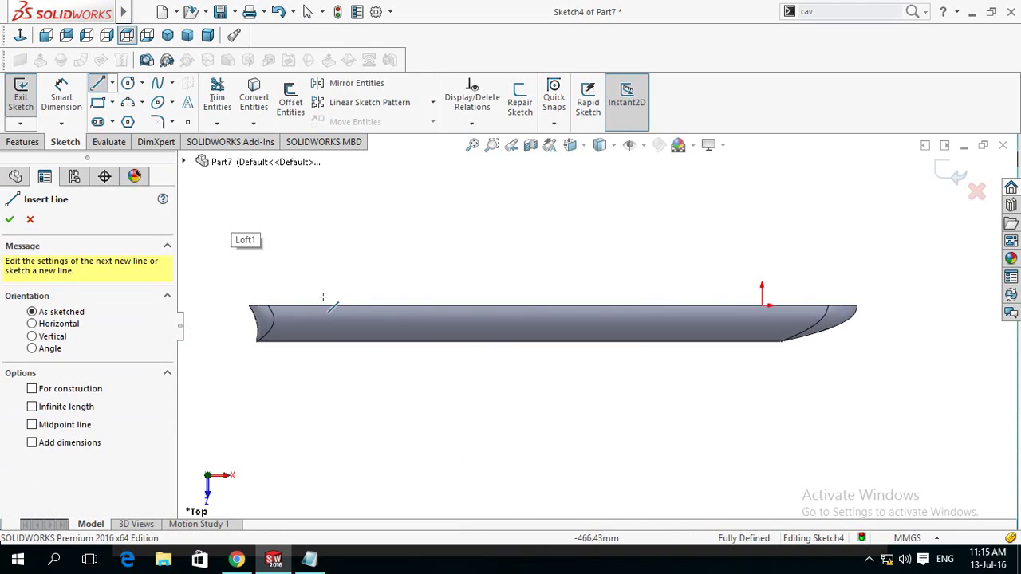
pyautogui.click(250, 305)
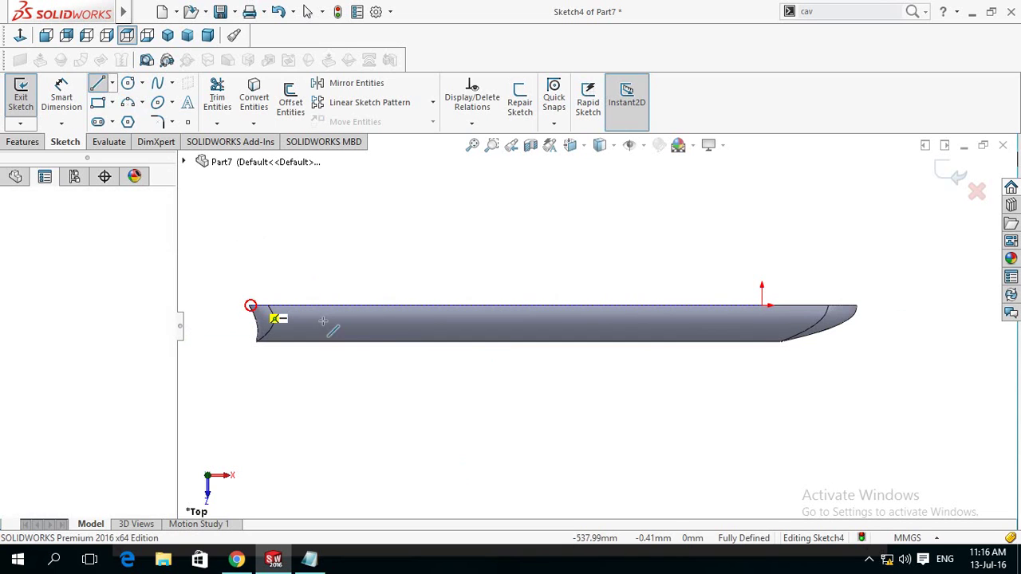
pyautogui.click(522, 315)
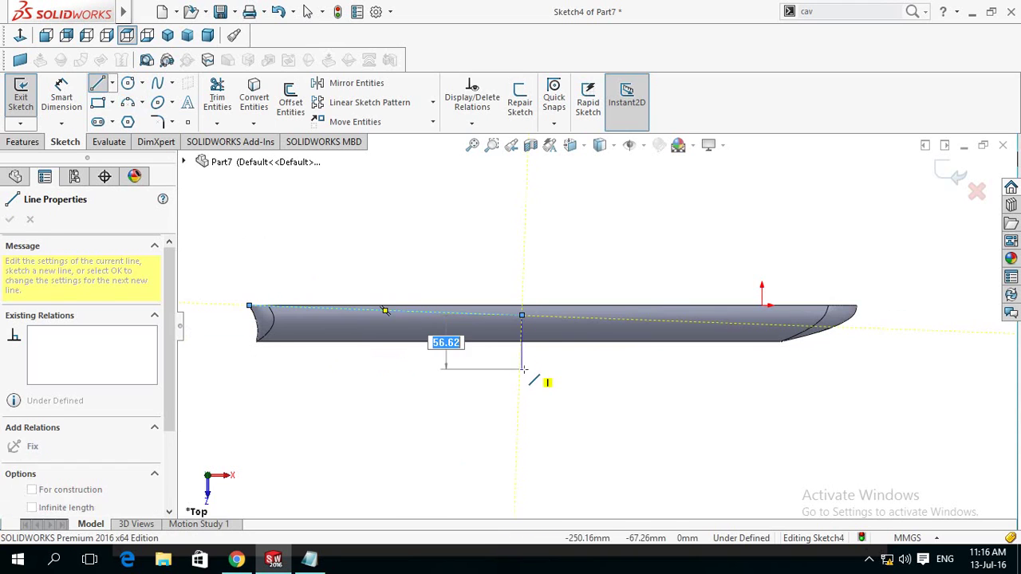
pyautogui.press('Escape')
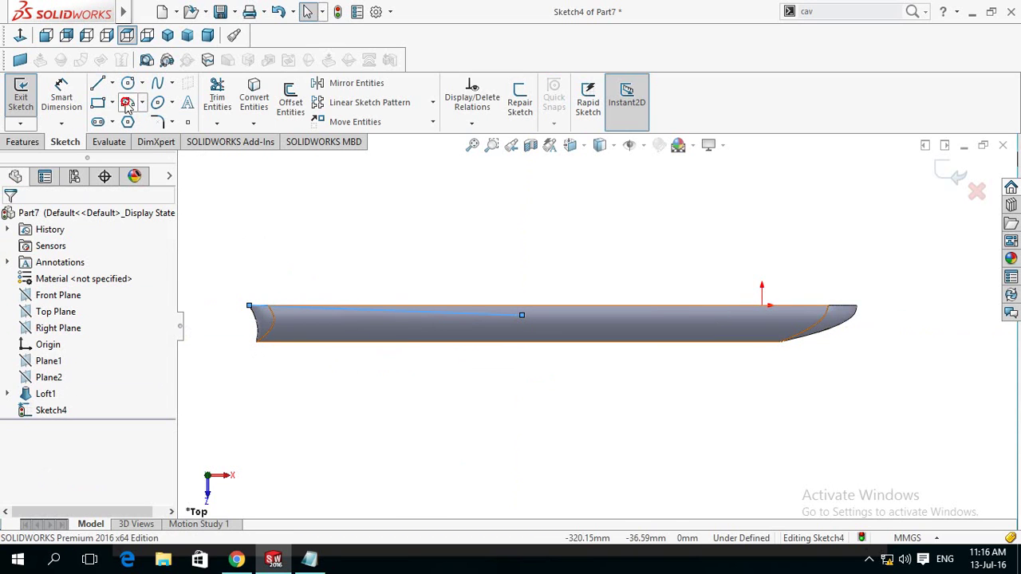
pyautogui.click(126, 103)
pyautogui.click(859, 306)
pyautogui.click(522, 315)
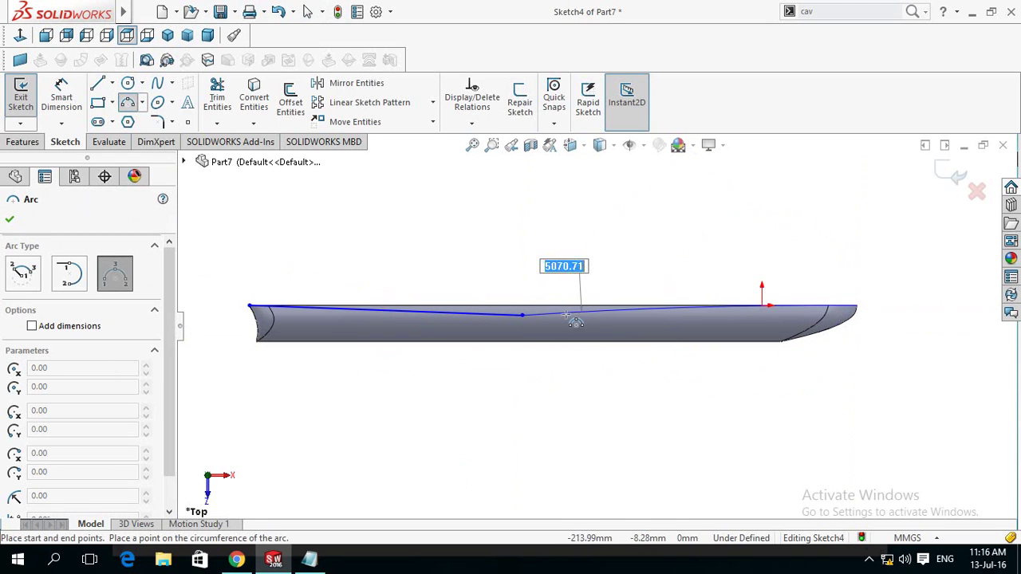
pyautogui.click(585, 319)
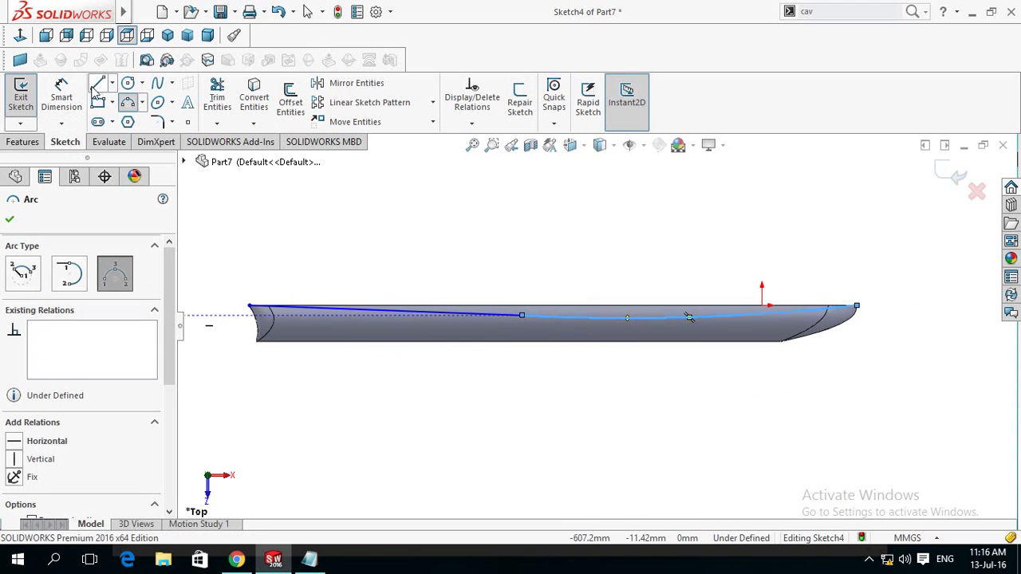
# - Close the outline with lines rising to a peaked apex and back to the right end
pyautogui.click(97, 83)
pyautogui.moveTo(249, 305)
pyautogui.mouseDown()
pyautogui.moveTo(544, 207)
pyautogui.moveTo(860, 307)
pyautogui.mouseUp()
pyautogui.click(861, 306)
pyautogui.press('Escape')
pyautogui.press('Escape')
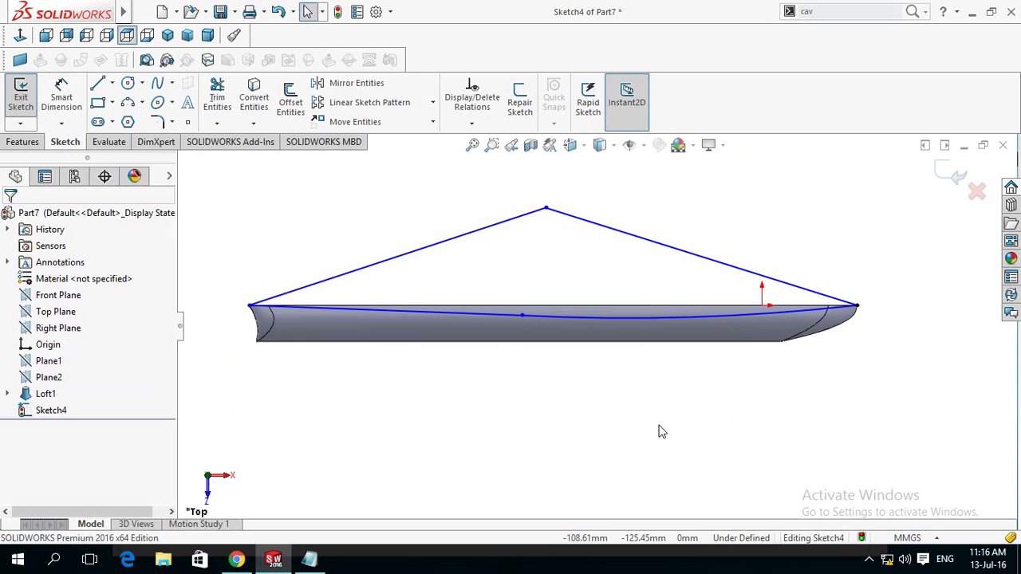
pyautogui.press('z')
pyautogui.press('z')
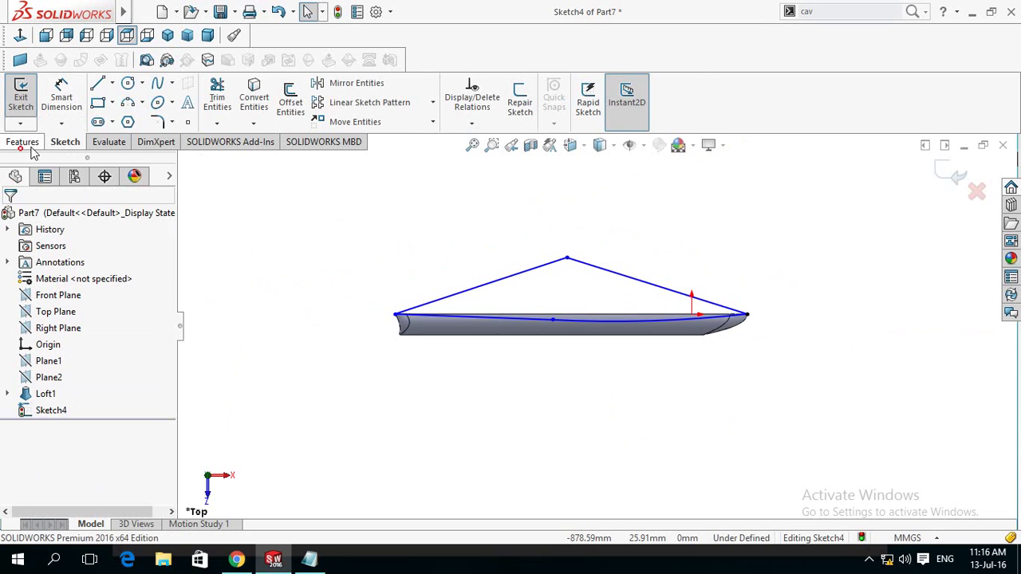
pyautogui.click(22, 141)
# - Cut Sketch4 through the blade 378 mm in Direction 1 and 175 mm in Direction 2
pyautogui.click(227, 100)
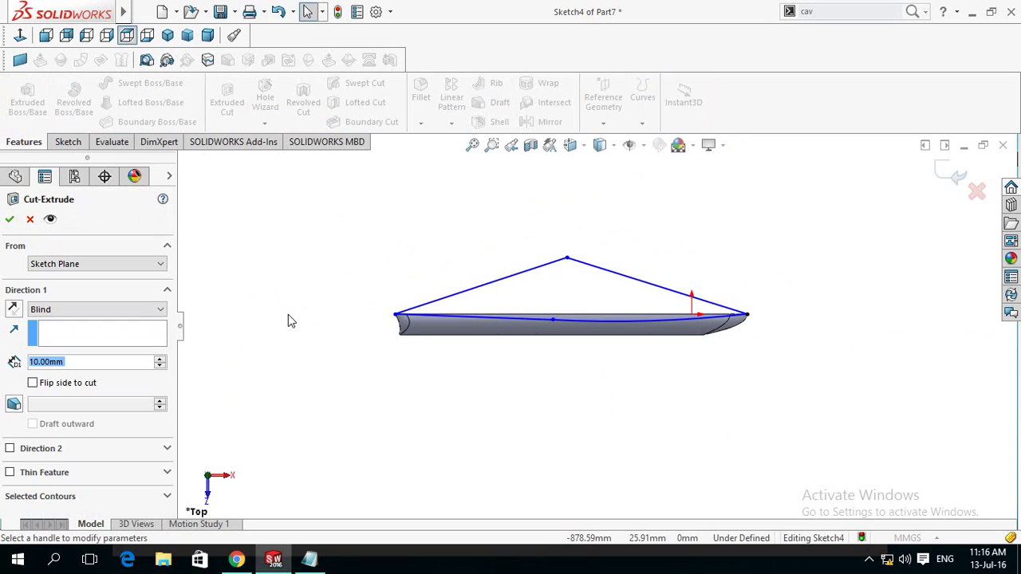
pyautogui.moveTo(288, 320); pyautogui.dragTo(381, 366, button='middle')
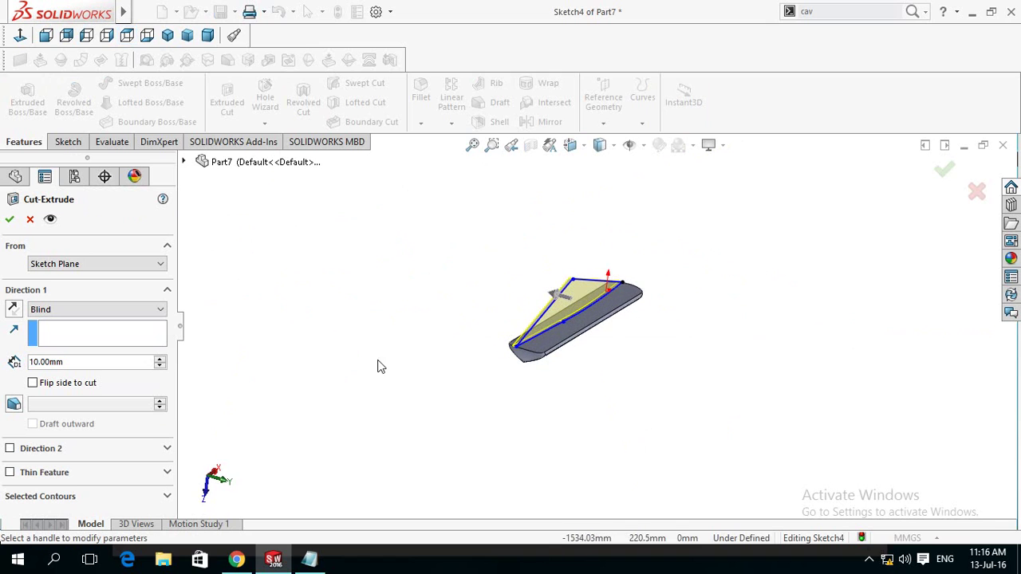
pyautogui.click(558, 295)
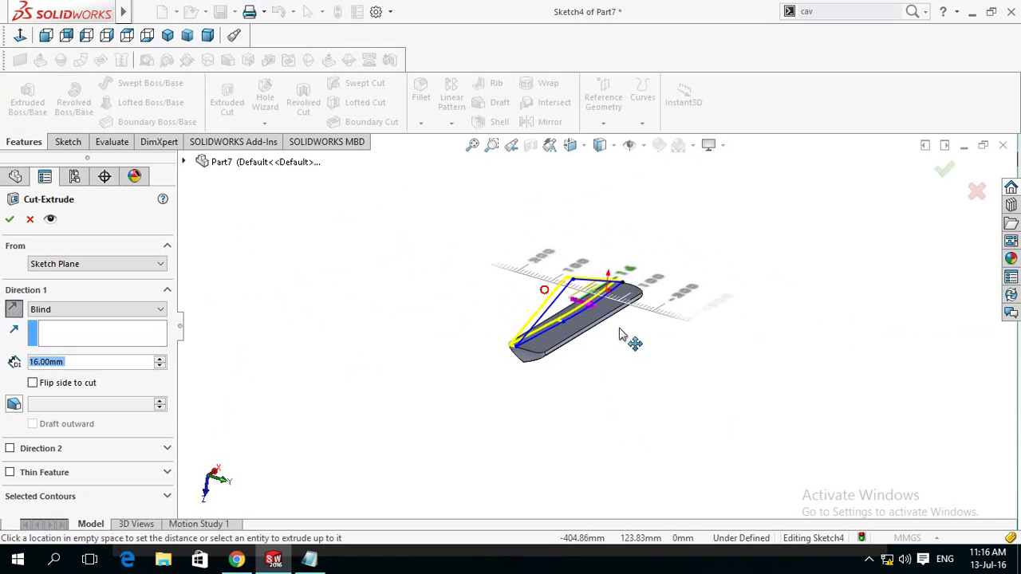
pyautogui.click(710, 339)
pyautogui.click(547, 292)
pyautogui.click(340, 297)
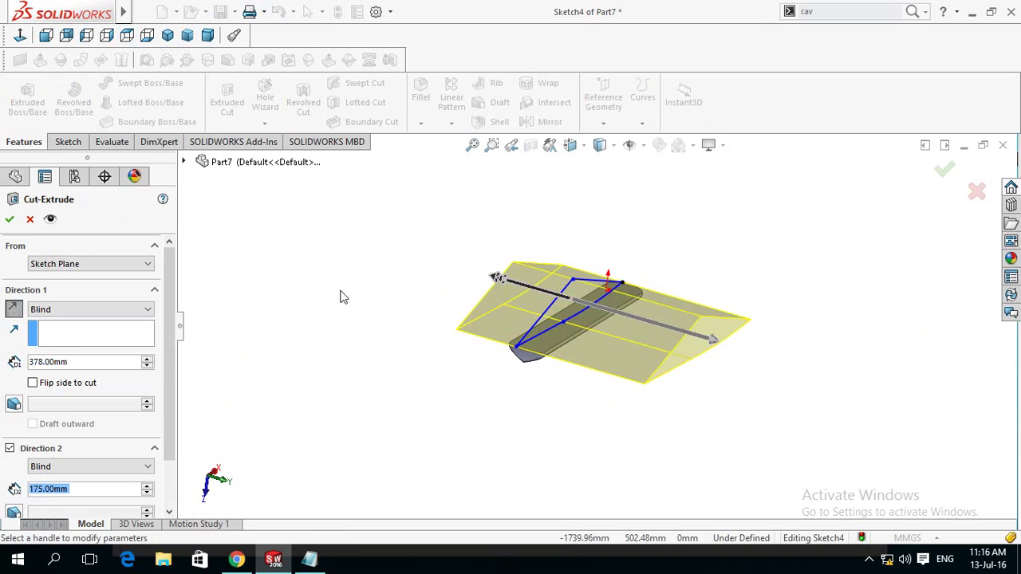
pyautogui.click(9, 218)
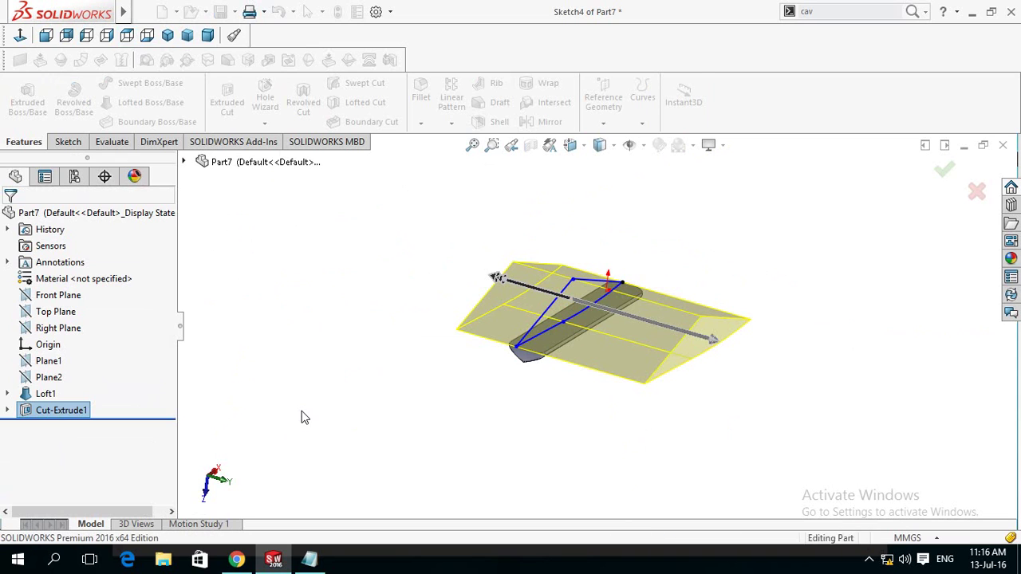
pyautogui.moveTo(509, 426)
pyautogui.mouseDown(button='middle')
pyautogui.moveTo(525, 412)
pyautogui.moveTo(500, 336)
pyautogui.moveTo(483, 335)
pyautogui.moveTo(463, 356)
pyautogui.moveTo(563, 474)
pyautogui.moveTo(604, 433)
pyautogui.mouseUp(button='middle')
pyautogui.moveTo(518, 474); pyautogui.dragTo(475, 253, button='middle')
pyautogui.moveTo(522, 375)
pyautogui.mouseDown(button='middle')
pyautogui.moveTo(486, 221)
pyautogui.moveTo(455, 239)
pyautogui.moveTo(385, 399)
pyautogui.moveTo(447, 380)
pyautogui.mouseUp(button='middle')
pyautogui.scroll(-3, 502, 292)
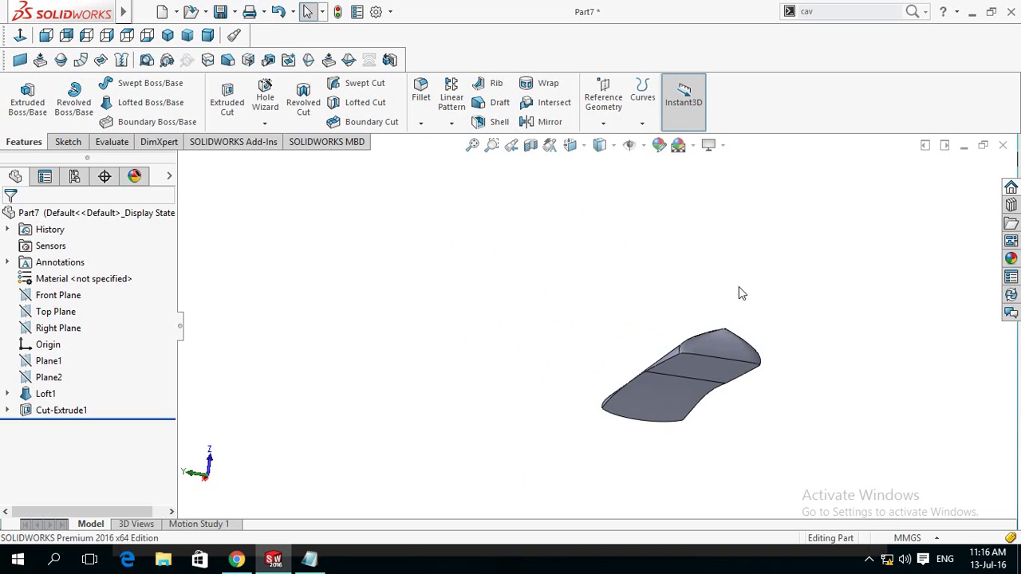
pyautogui.click(715, 353)
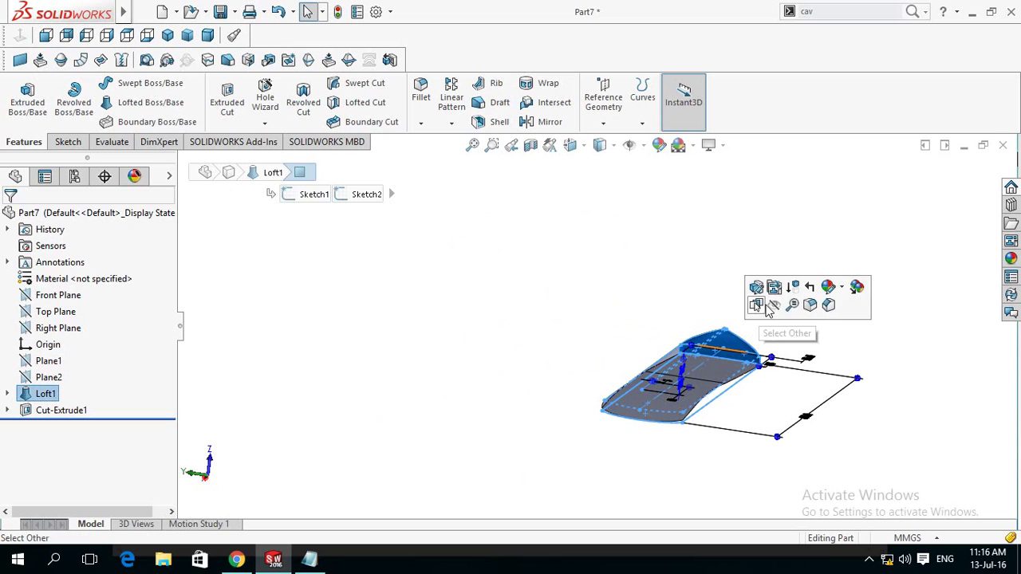
pyautogui.moveTo(659, 307)
pyautogui.mouseDown(button='middle')
pyautogui.moveTo(714, 234)
pyautogui.moveTo(718, 328)
pyautogui.moveTo(742, 343)
pyautogui.moveTo(725, 340)
pyautogui.moveTo(691, 238)
pyautogui.mouseUp(button='middle')
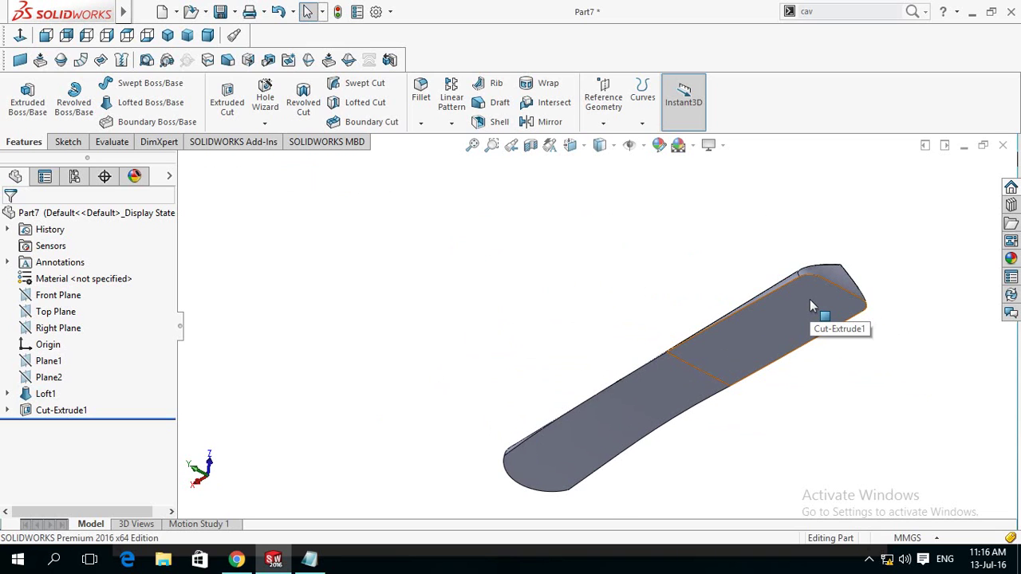
pyautogui.moveTo(810, 300)
pyautogui.mouseDown(button='middle')
pyautogui.moveTo(667, 258)
pyautogui.moveTo(729, 359)
pyautogui.mouseUp(button='middle')
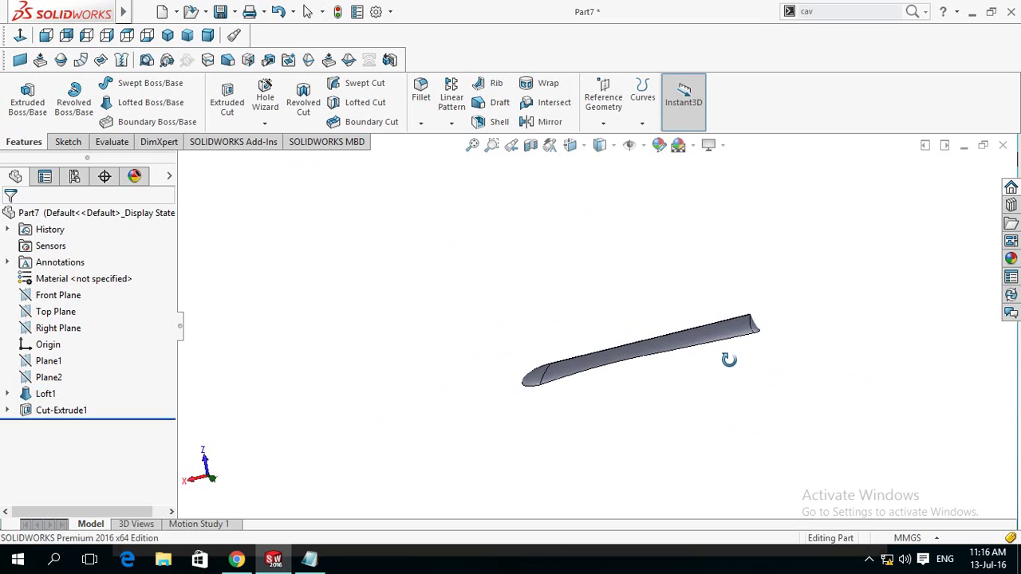
pyautogui.click(56, 311)
# - Start a Top Plane sketch and draw a trial rectangle at the left tip, then undo it
pyautogui.click(64, 292)
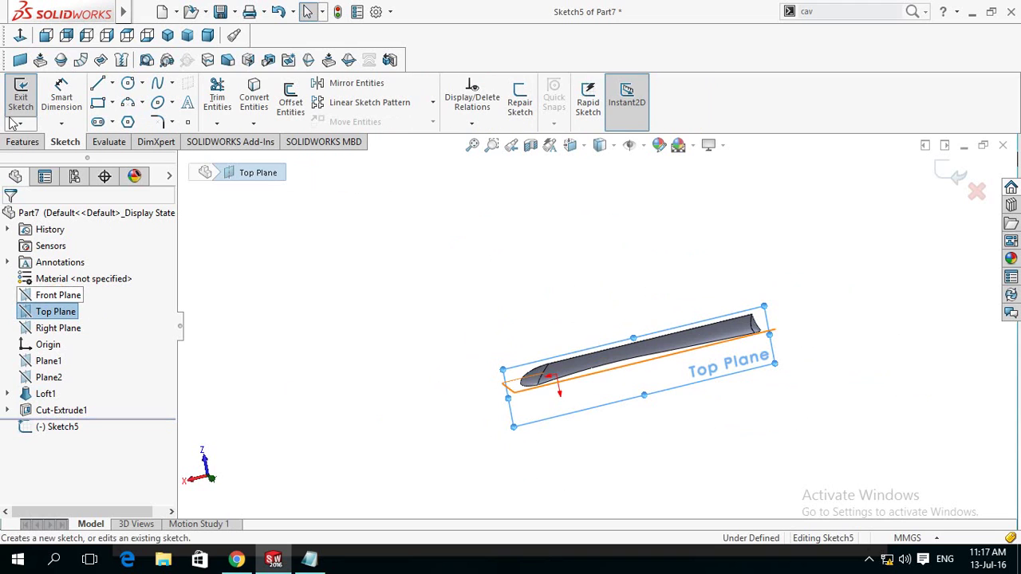
pyautogui.click(335, 317)
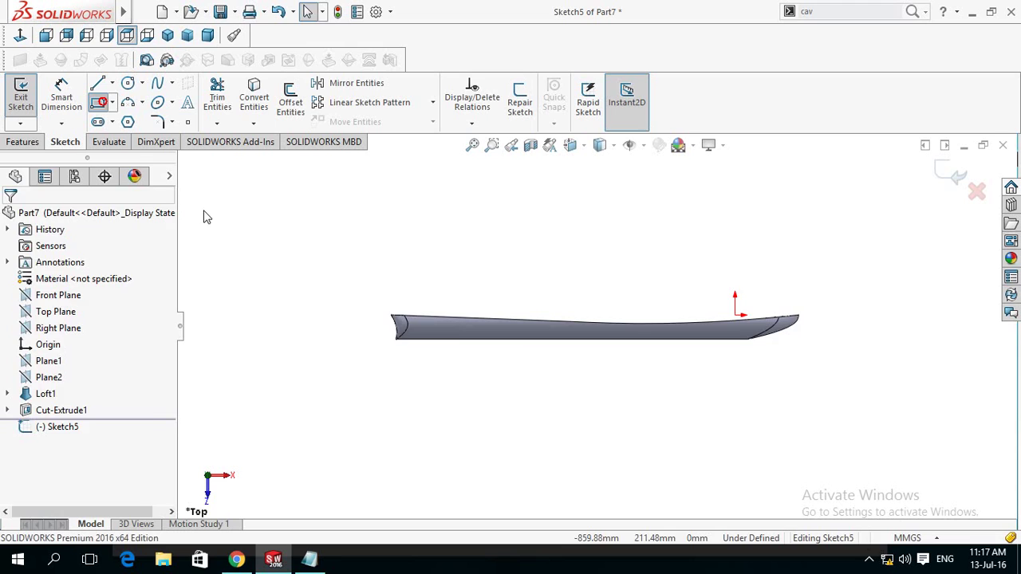
pyautogui.scroll(-3, 399, 341)
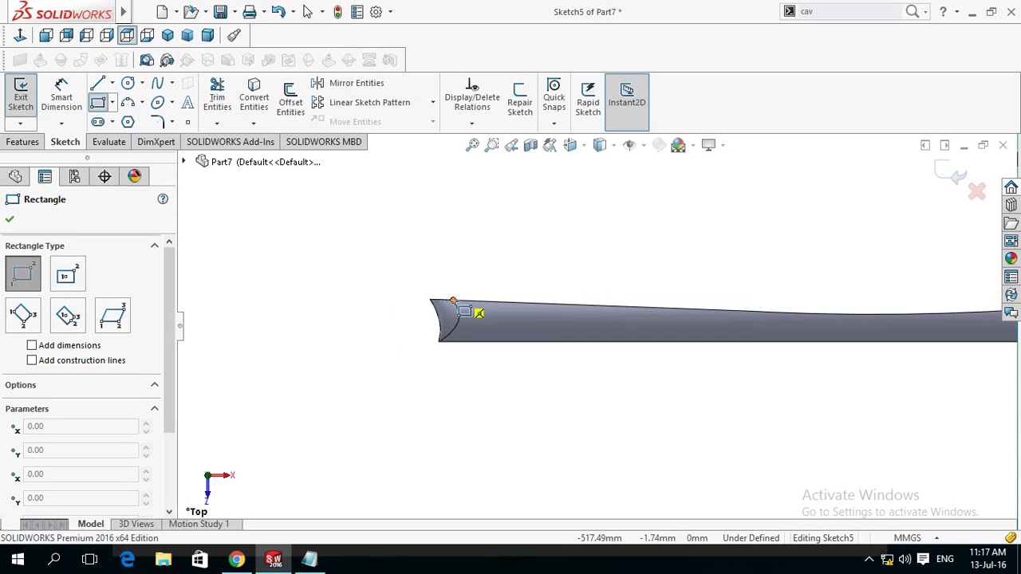
pyautogui.click(453, 302)
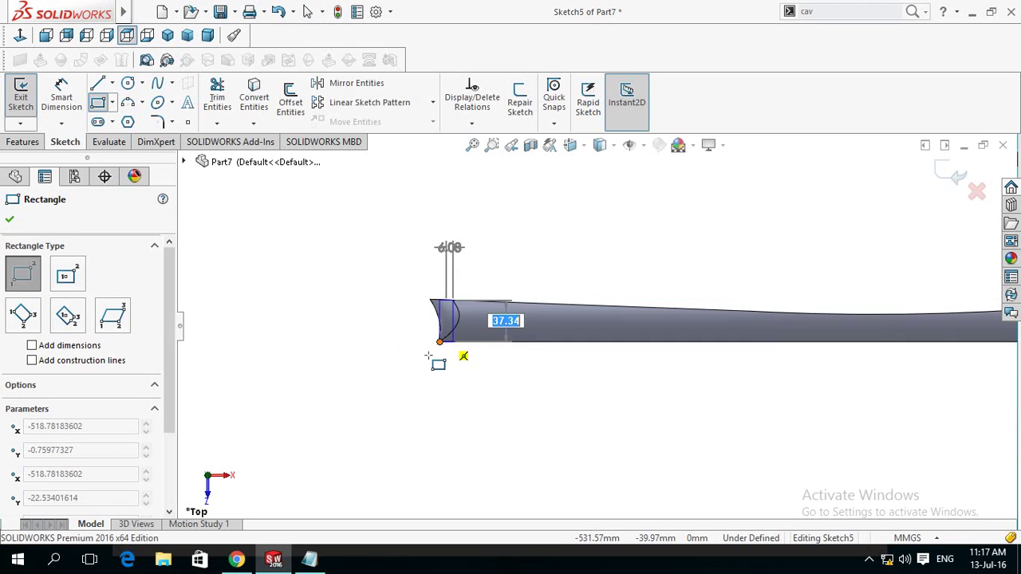
pyautogui.click(376, 365)
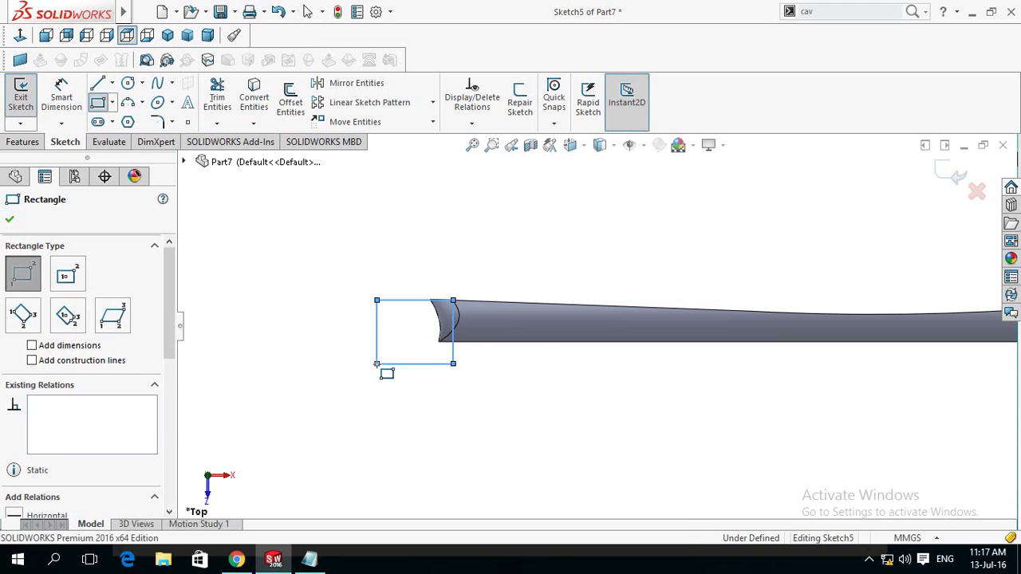
pyautogui.press('Escape')
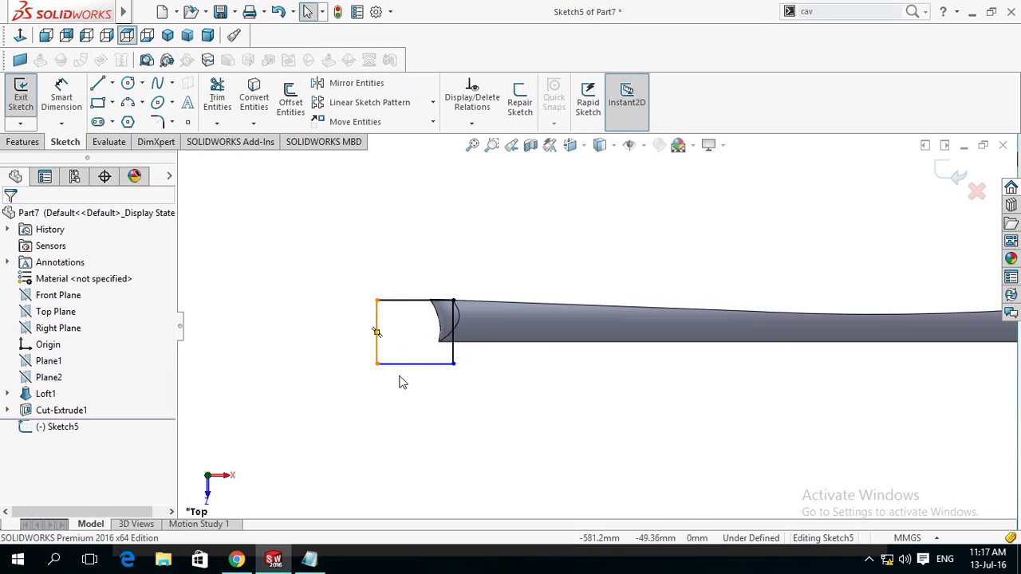
pyautogui.hotkey('ctrl', 'z')
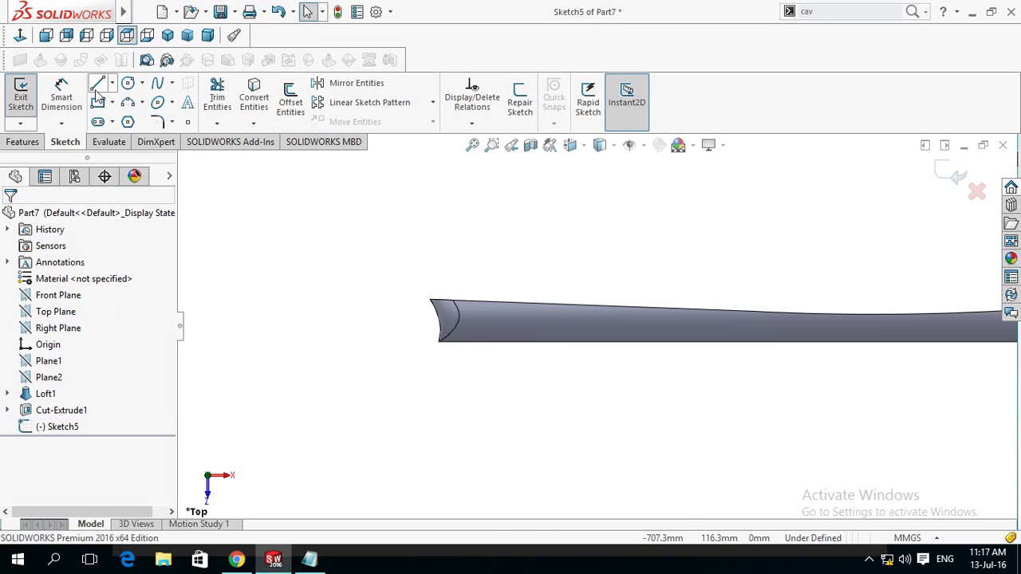
pyautogui.press('z')
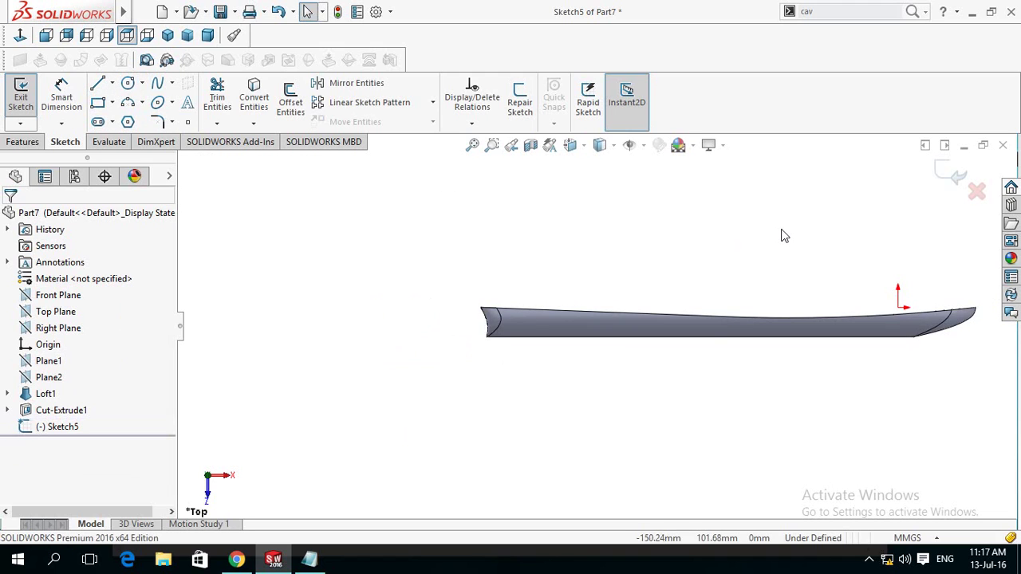
# - Redraw a rectangle of about 52.46 by 72.34 mm enclosing the blade's left end
pyautogui.click(98, 102)
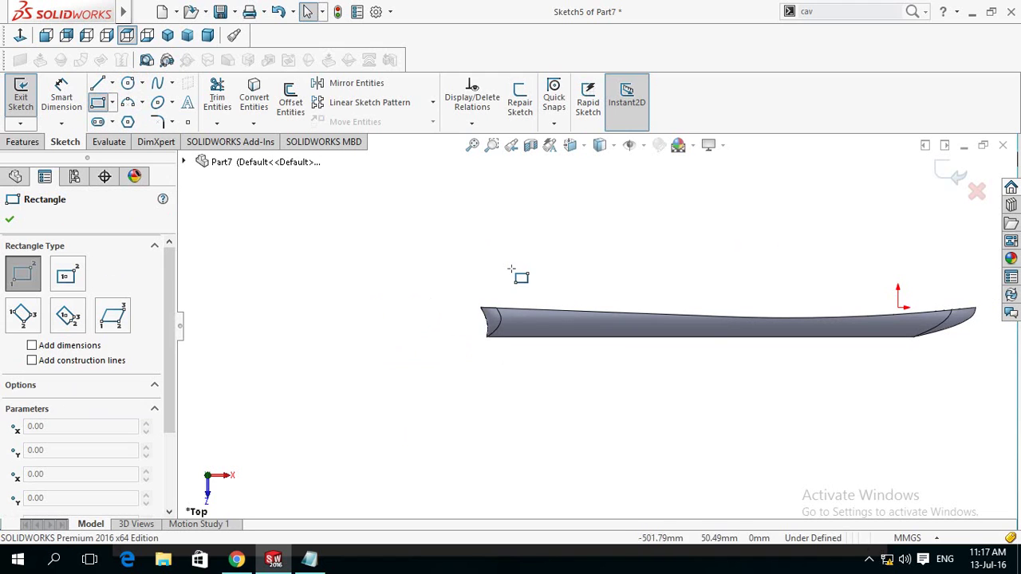
pyautogui.scroll(-3, 503, 310)
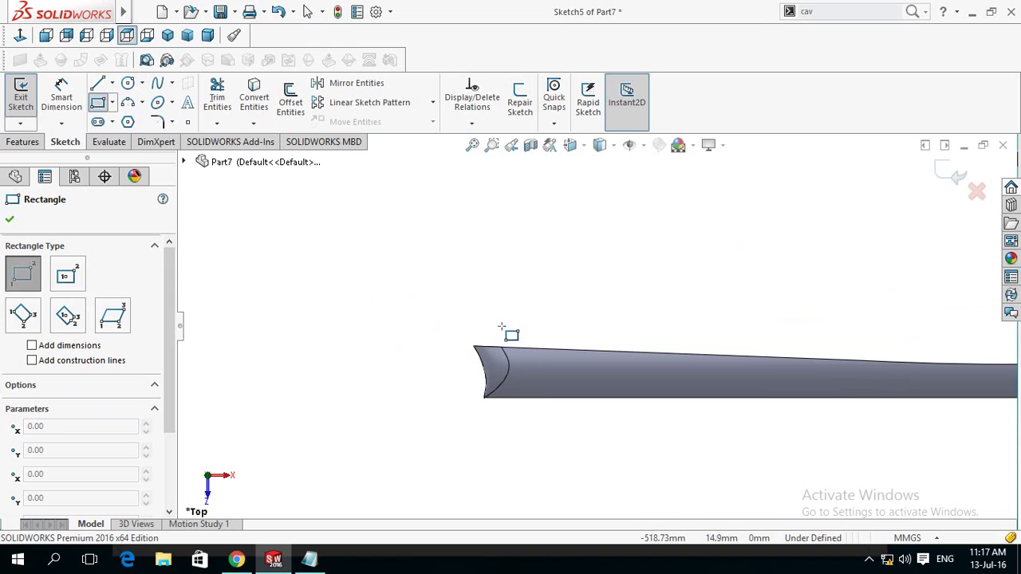
pyautogui.moveTo(502, 318); pyautogui.dragTo(431, 414)
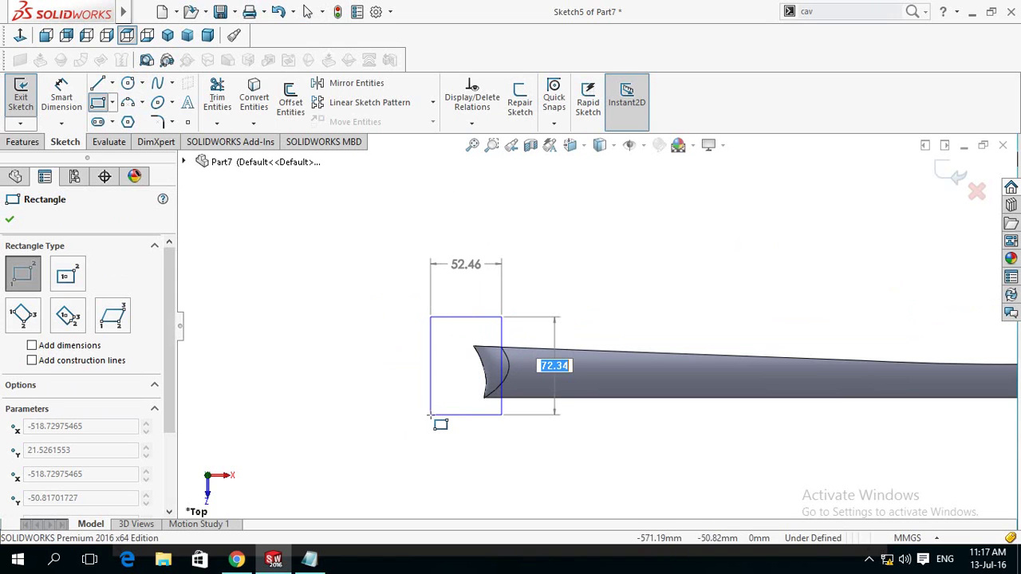
pyautogui.press('Escape')
pyautogui.click(24, 141)
# - Cut Sketch5's rectangle 160 mm one way and 98 mm the other through the blade end
pyautogui.click(226, 100)
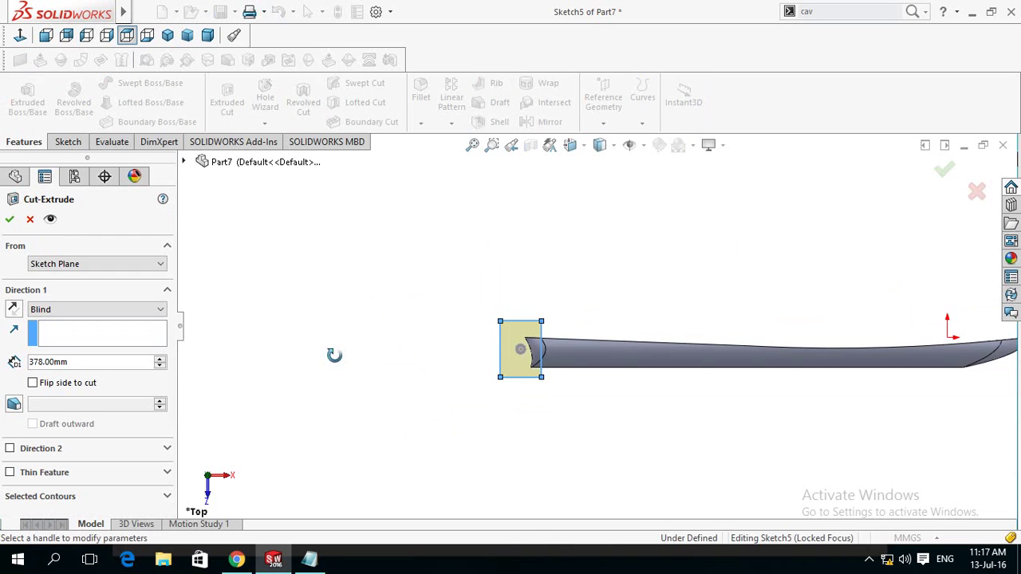
pyautogui.moveTo(372, 343); pyautogui.dragTo(702, 428)
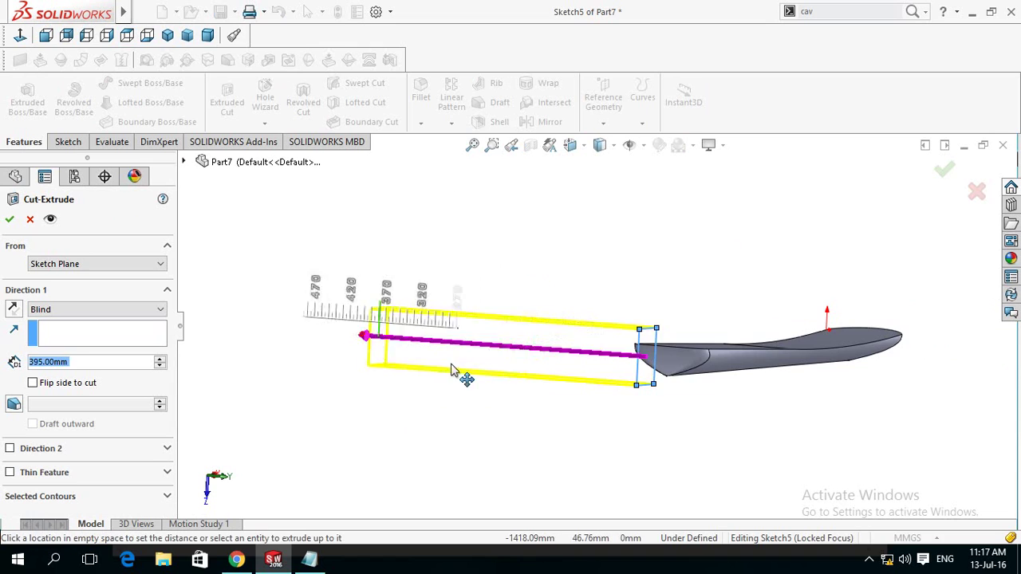
pyautogui.moveTo(627, 355); pyautogui.dragTo(563, 351)
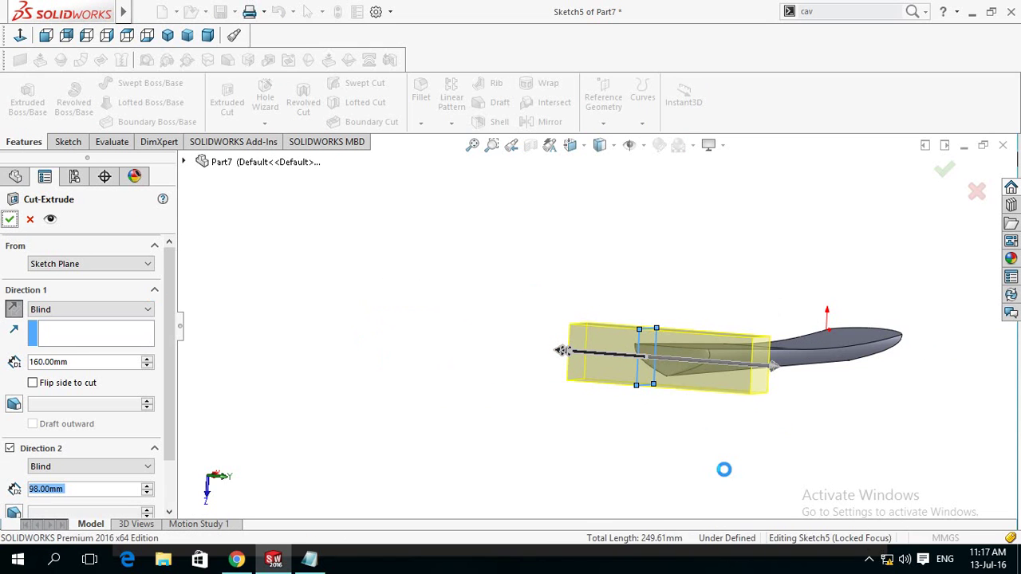
pyautogui.press('Return')
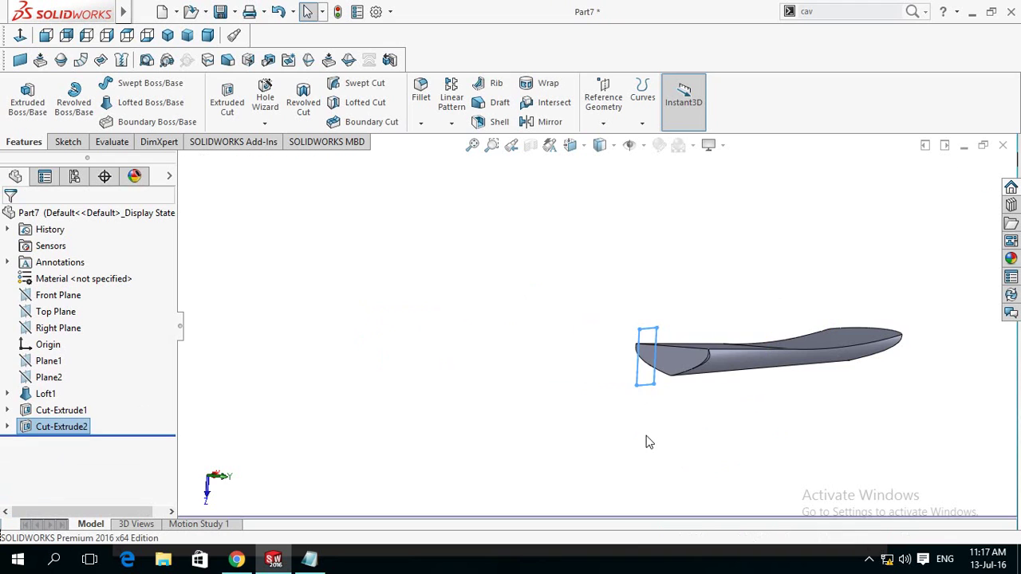
# - Start a sketch on the cut end face and draw a horizontal centerline from tip to left edge
pyautogui.click(648, 354)
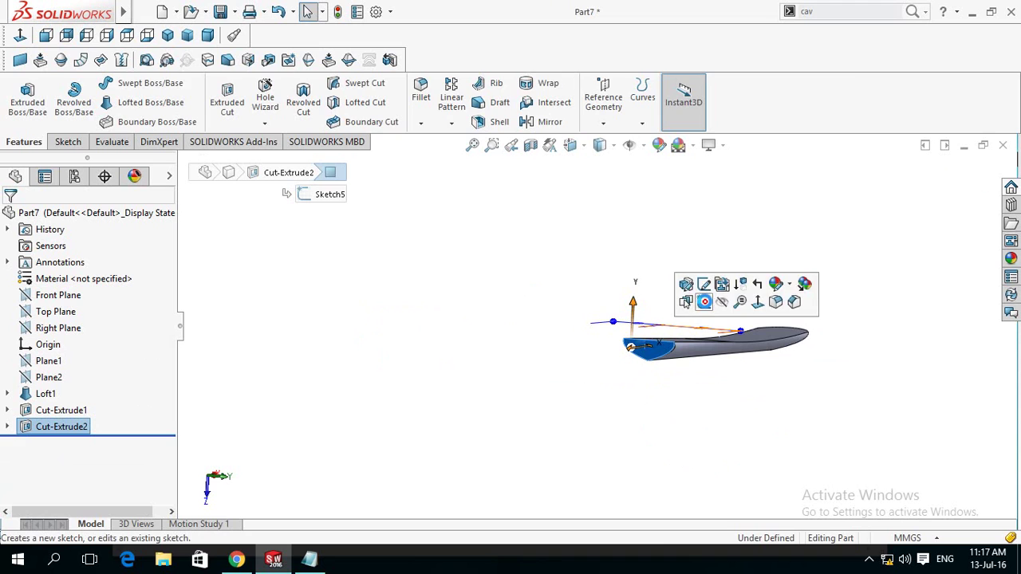
pyautogui.click(685, 302)
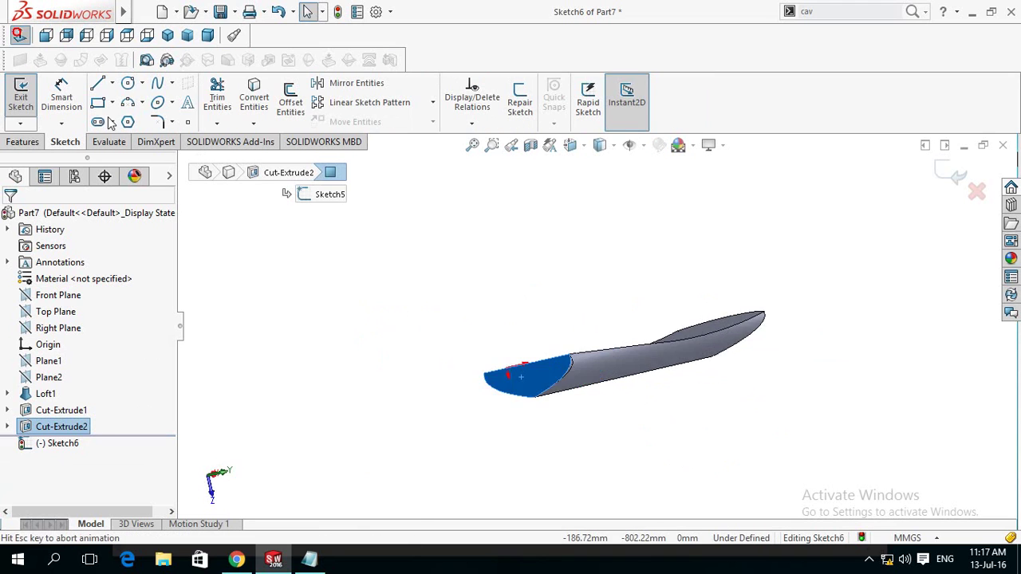
pyautogui.click(312, 350)
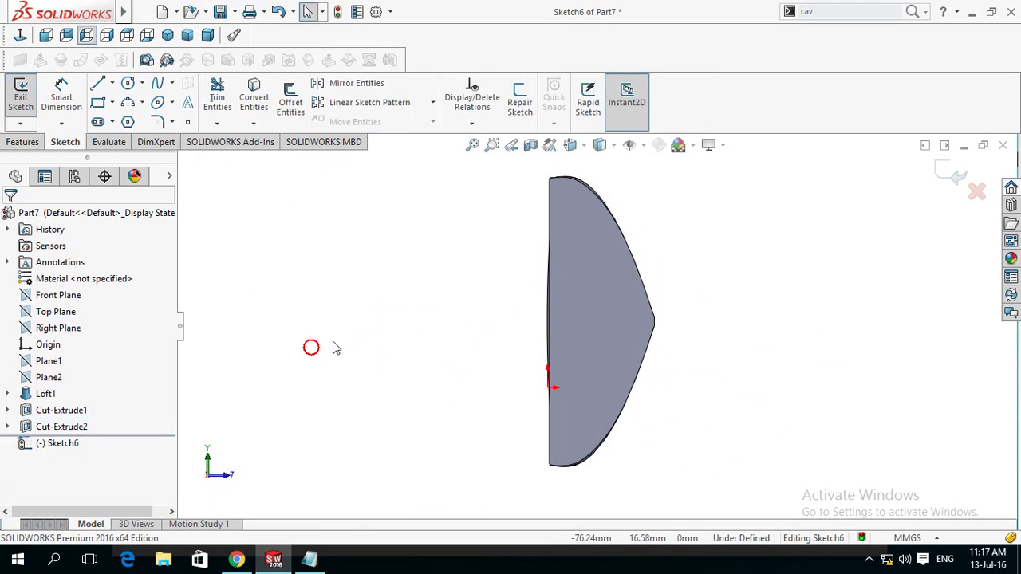
pyautogui.click(112, 83)
pyautogui.click(122, 120)
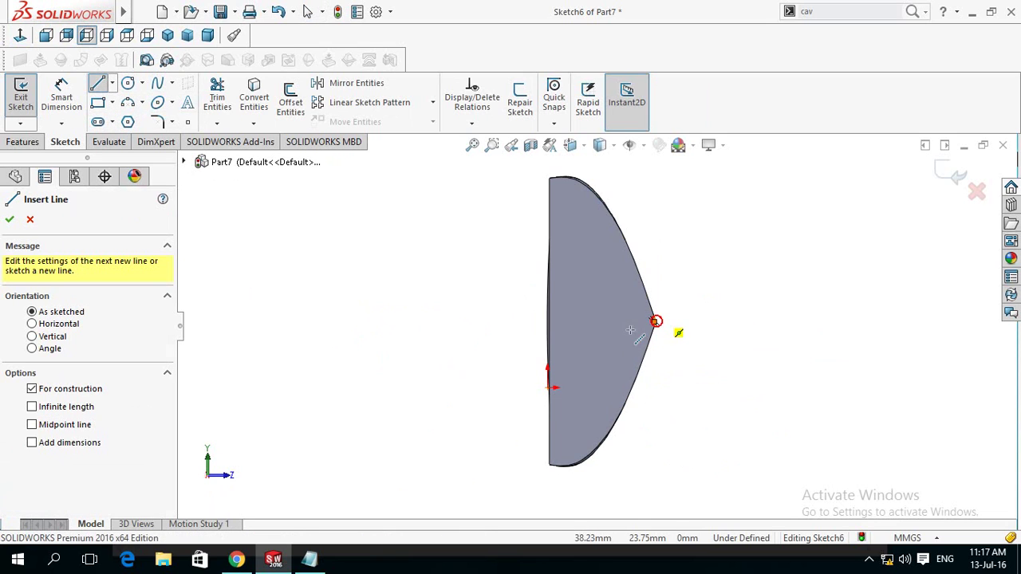
pyautogui.click(655, 322)
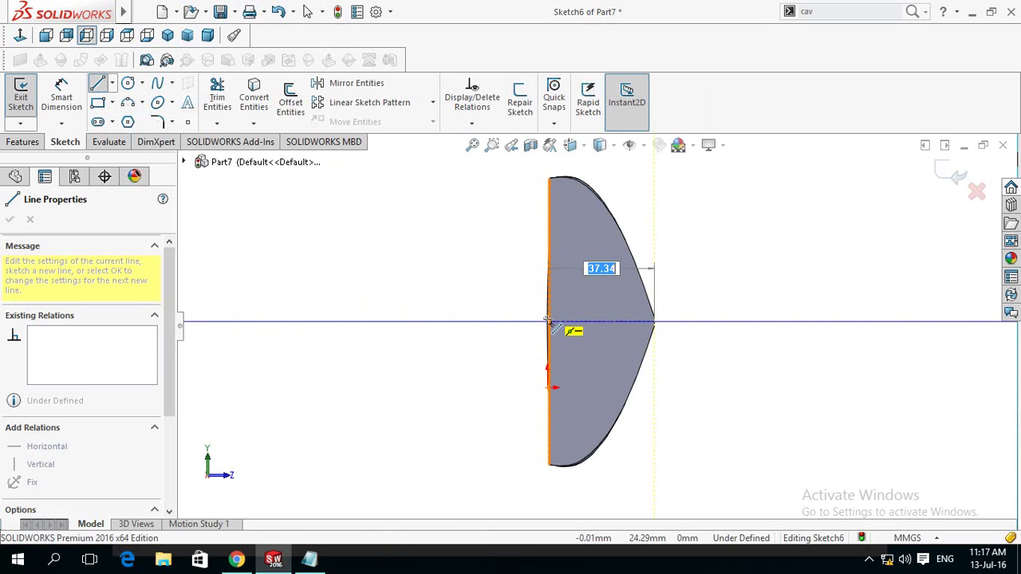
pyautogui.click(548, 321)
pyautogui.press('Escape')
pyautogui.press('Escape')
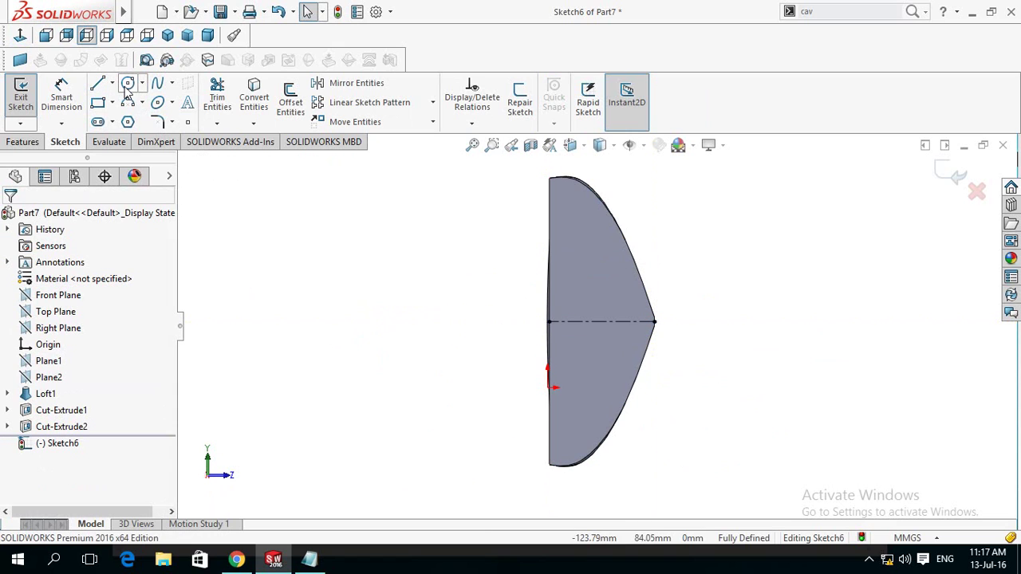
# - Draw a circle about 37.34 mm across, centred on the centerline midpoint and reaching the tip
pyautogui.click(127, 84)
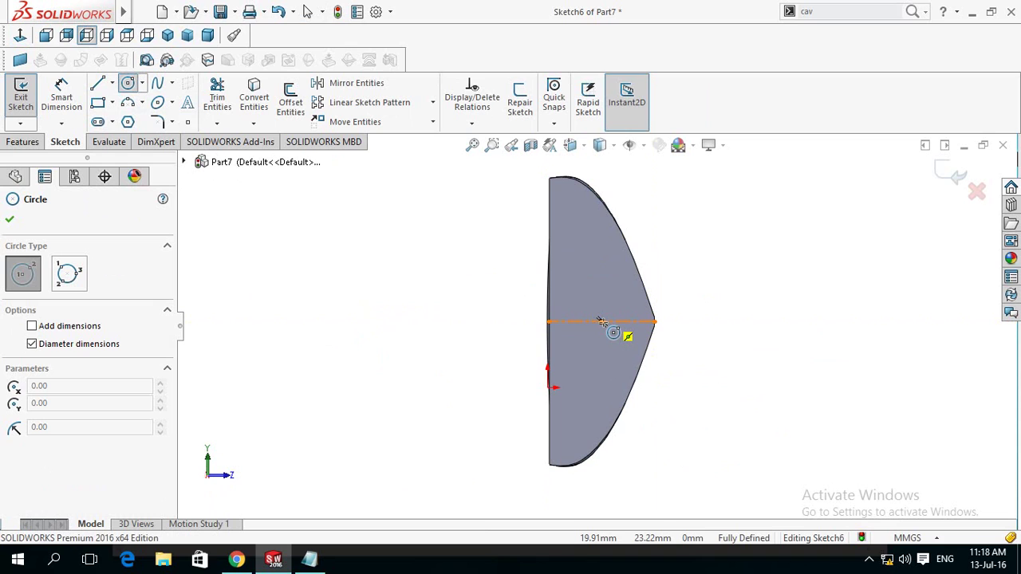
pyautogui.click(603, 322)
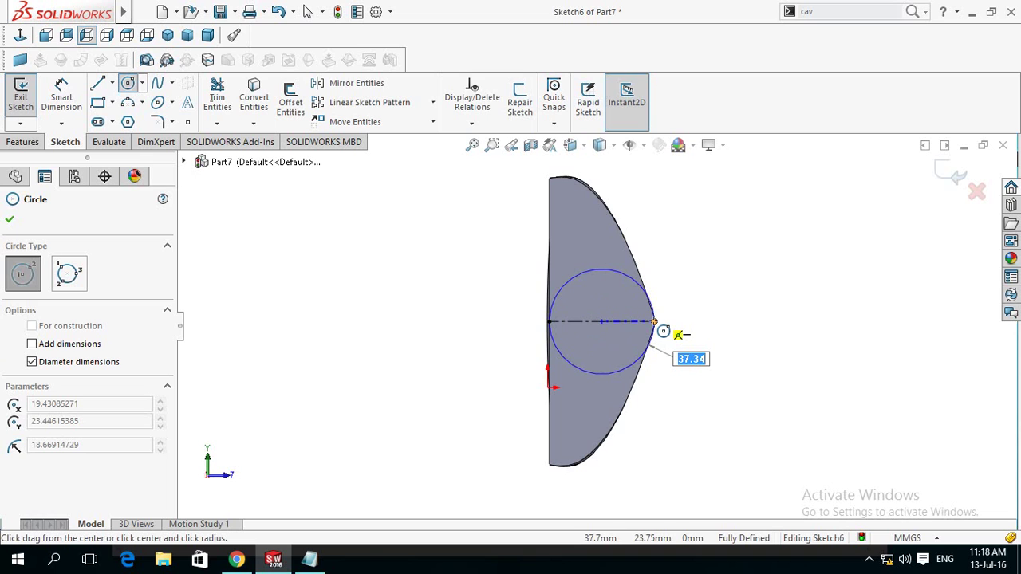
pyautogui.click(655, 322)
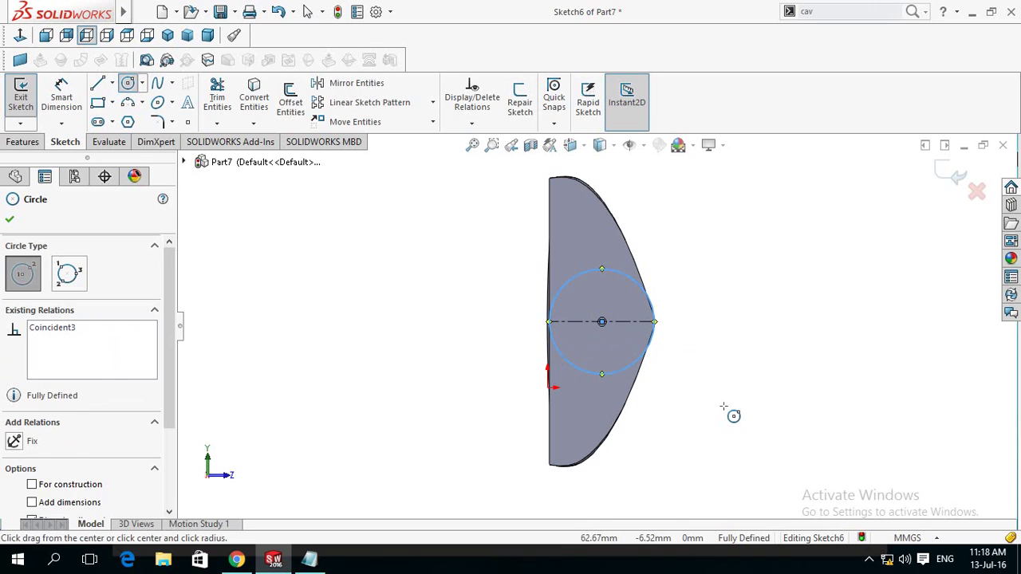
pyautogui.press('Escape')
pyautogui.moveTo(762, 371)
pyautogui.mouseDown(button='right')
pyautogui.moveTo(672, 348)
pyautogui.moveTo(759, 358)
pyautogui.mouseUp(button='right')
pyautogui.press('Escape')
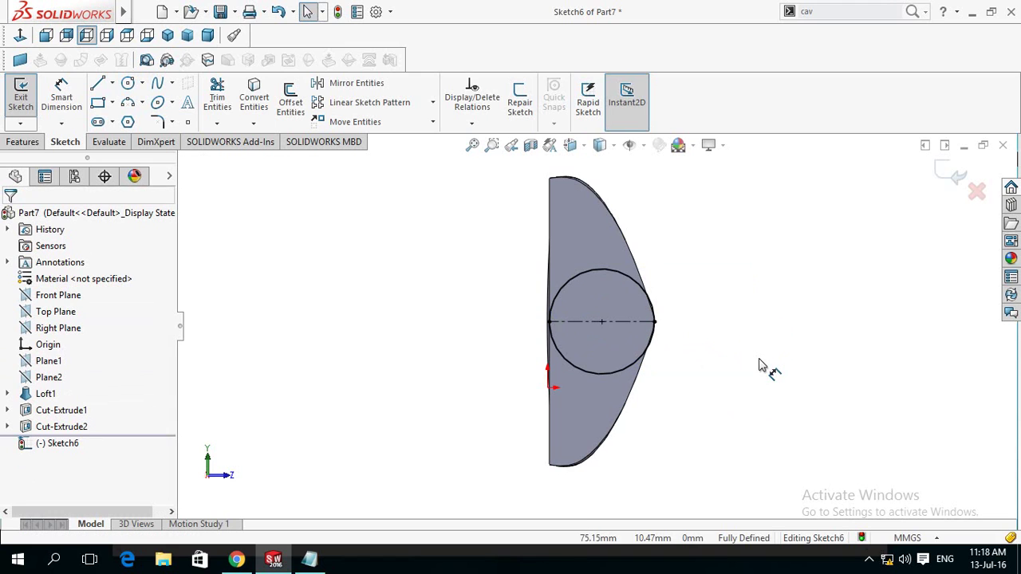
pyautogui.scroll(-1, 691, 327)
pyautogui.scroll(-2, 668, 325)
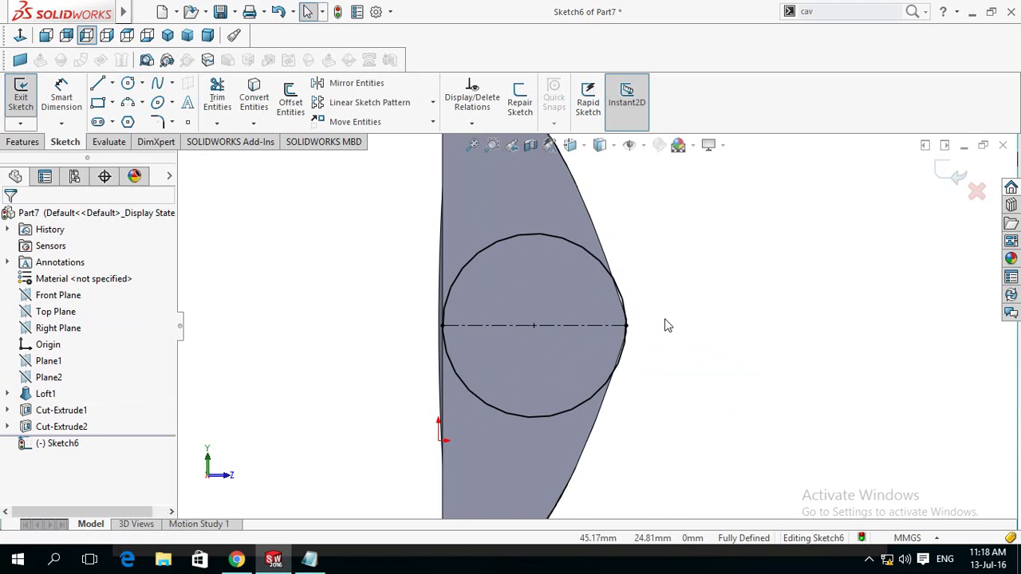
pyautogui.scroll(5, 667, 324)
pyautogui.scroll(2, 666, 324)
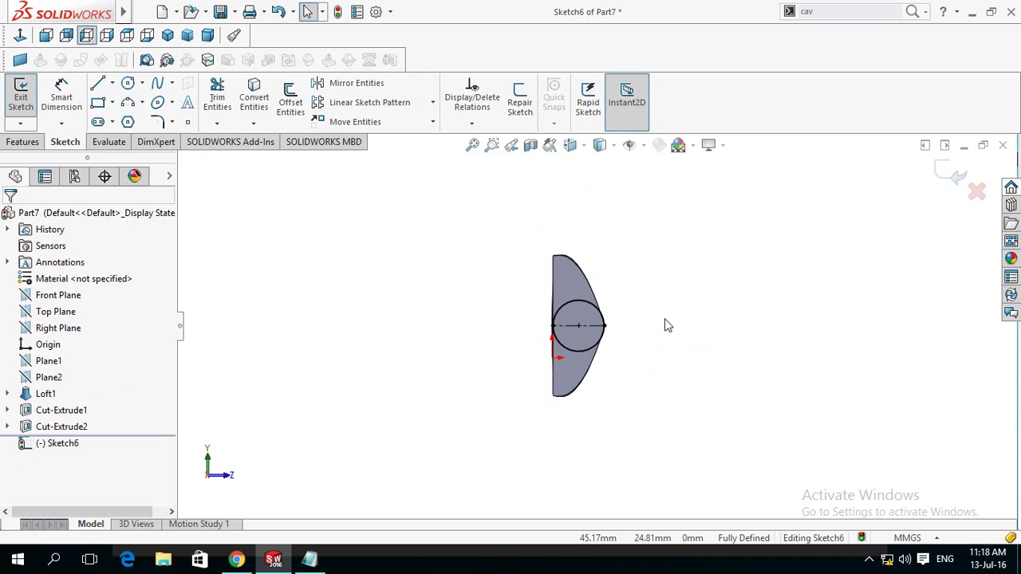
# - Extrude the circle 18 in (457.20 mm) from the blade end as a round shaft
pyautogui.click(17, 145)
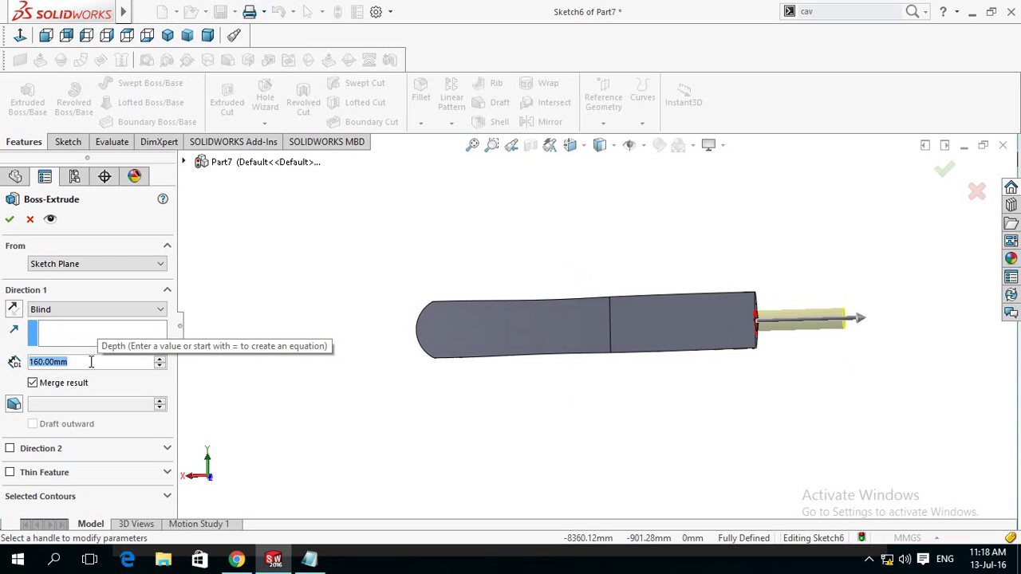
pyautogui.write('1')
pyautogui.write('in')
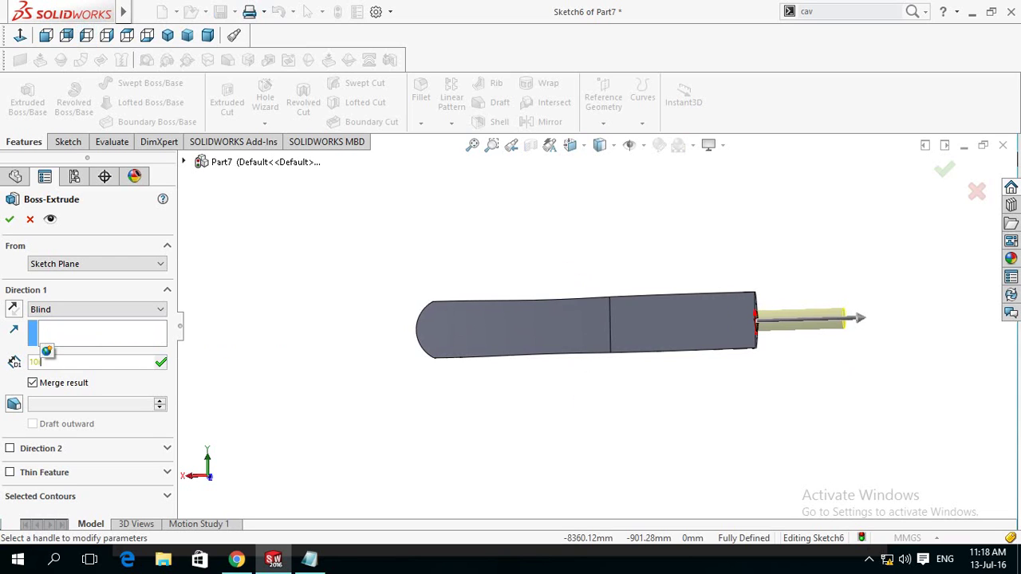
pyautogui.press('Return')
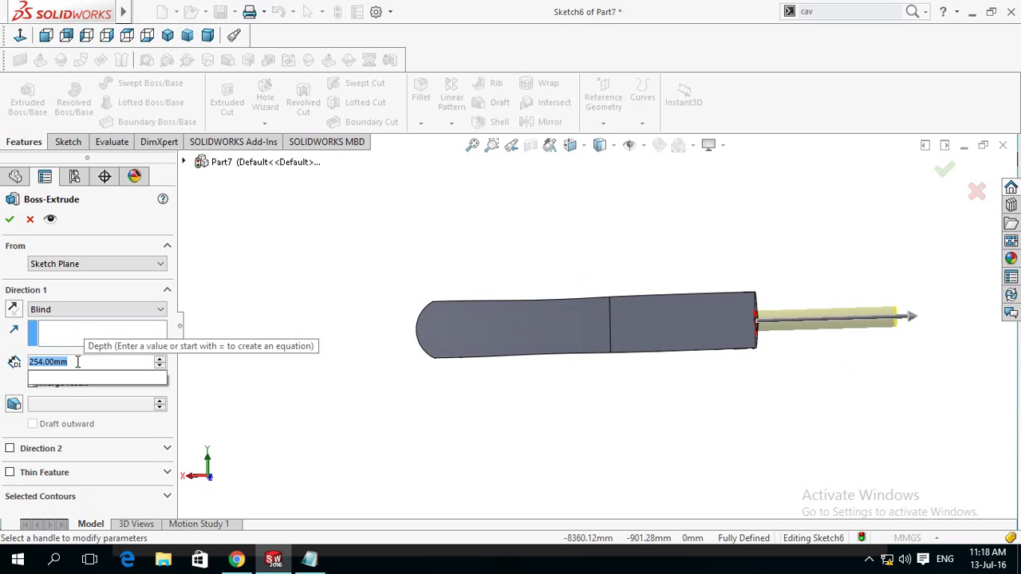
pyautogui.write('18in')
pyautogui.press('Return')
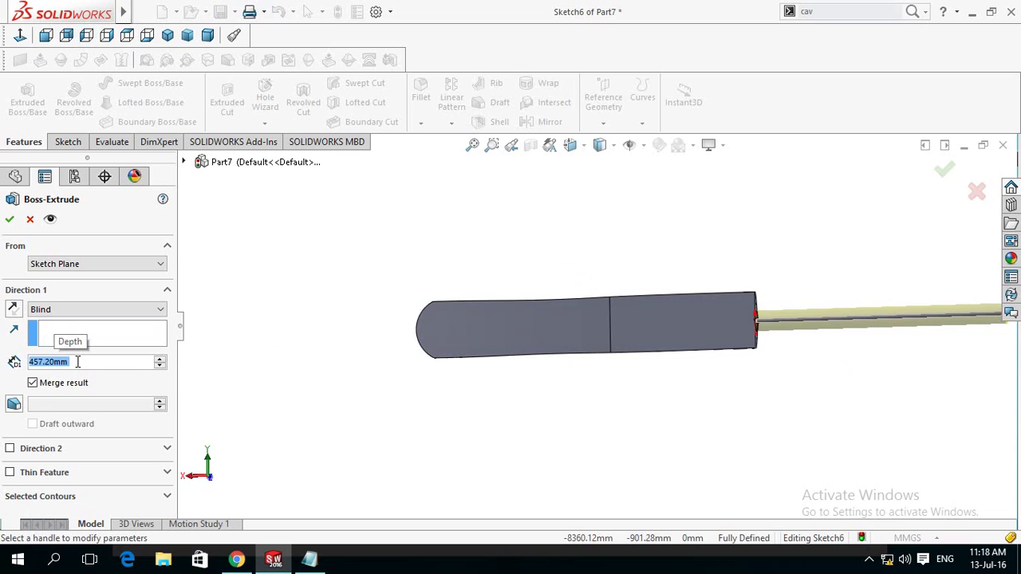
pyautogui.scroll(2, 594, 325)
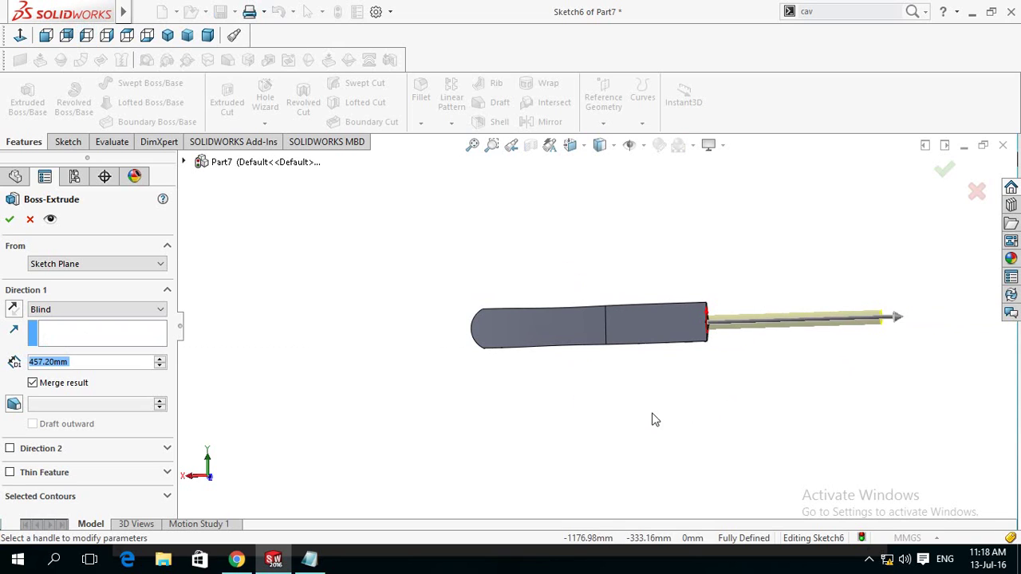
pyautogui.click(9, 221)
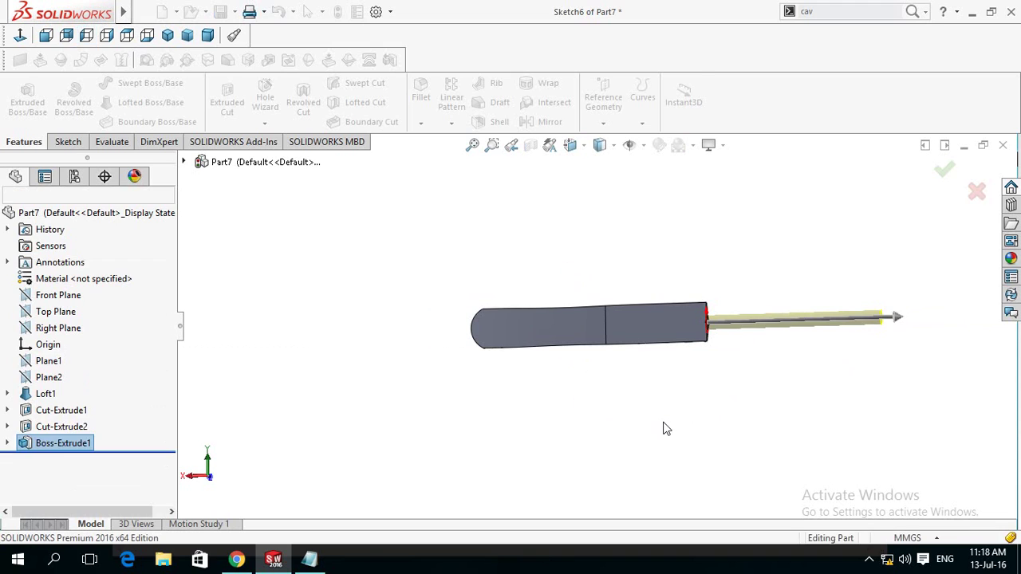
pyautogui.moveTo(682, 389)
pyautogui.mouseDown(button='middle')
pyautogui.moveTo(731, 379)
pyautogui.moveTo(693, 417)
pyautogui.moveTo(562, 409)
pyautogui.mouseUp(button='middle')
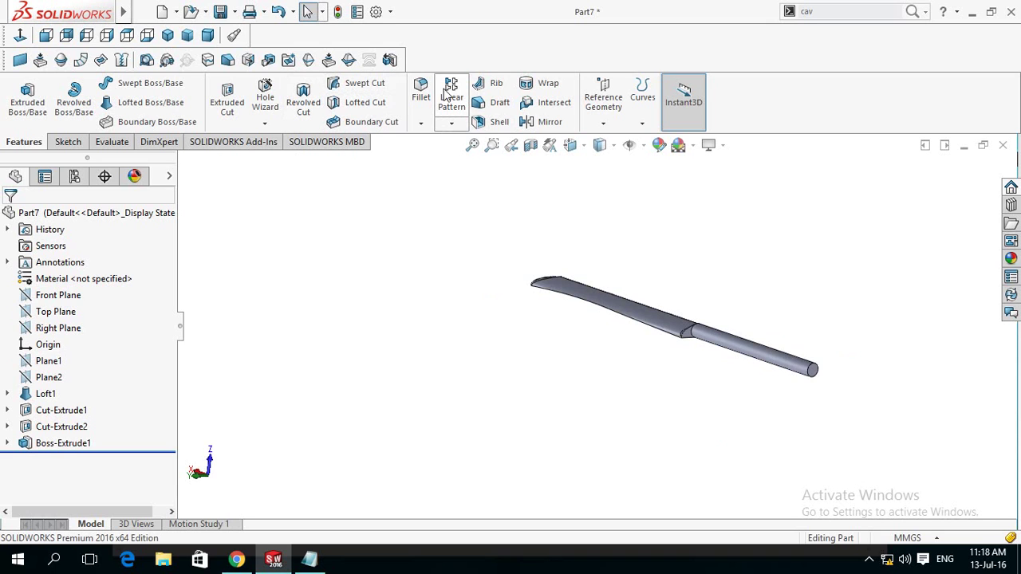
# - Start a 10 mm fillet on the circular step edge, deleting an extra arc edge from the list
pyautogui.click(418, 107)
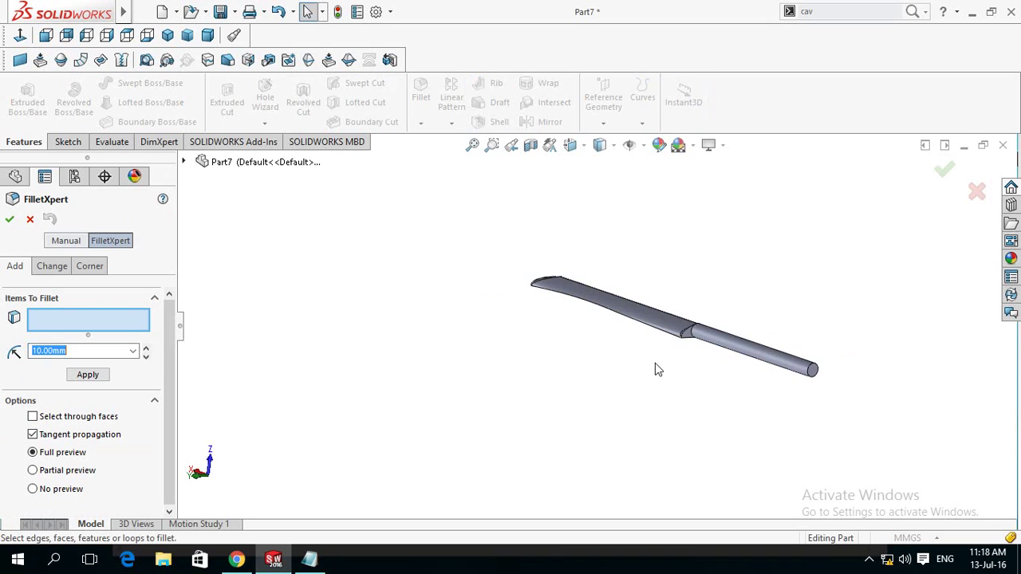
pyautogui.scroll(-3, 684, 366)
pyautogui.scroll(-2, 677, 281)
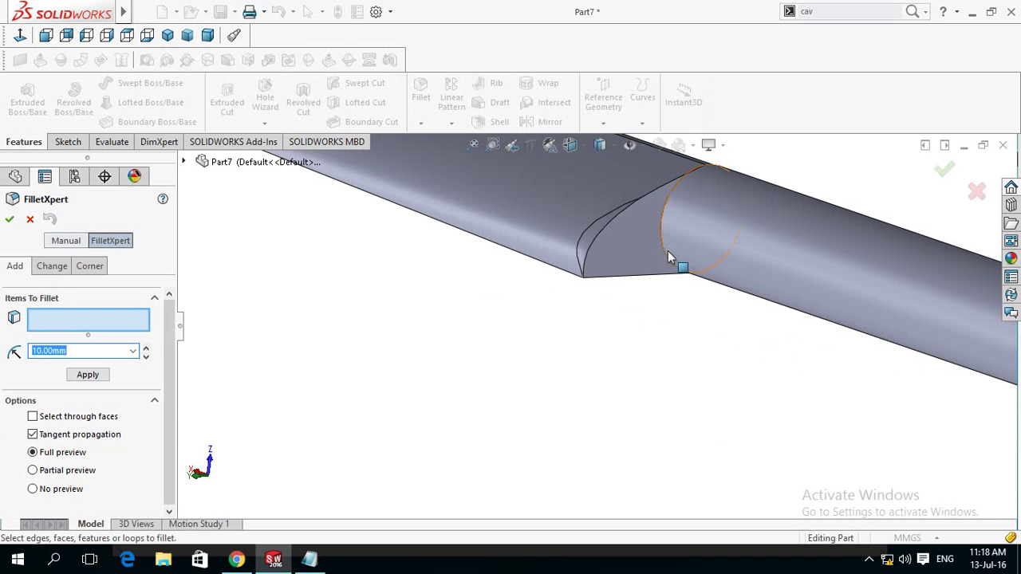
pyautogui.click(661, 247)
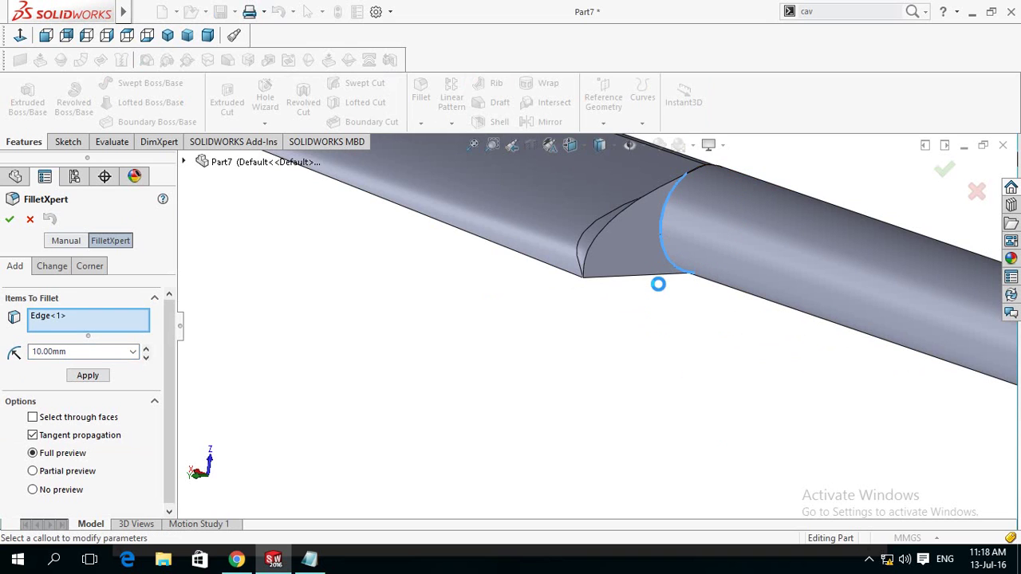
pyautogui.scroll(3, 661, 360)
pyautogui.scroll(2, 661, 360)
pyautogui.moveTo(550, 360)
pyautogui.mouseDown(button='middle')
pyautogui.moveTo(568, 400)
pyautogui.moveTo(672, 473)
pyautogui.mouseUp(button='middle')
pyautogui.moveTo(599, 406); pyautogui.dragTo(600, 456, button='middle')
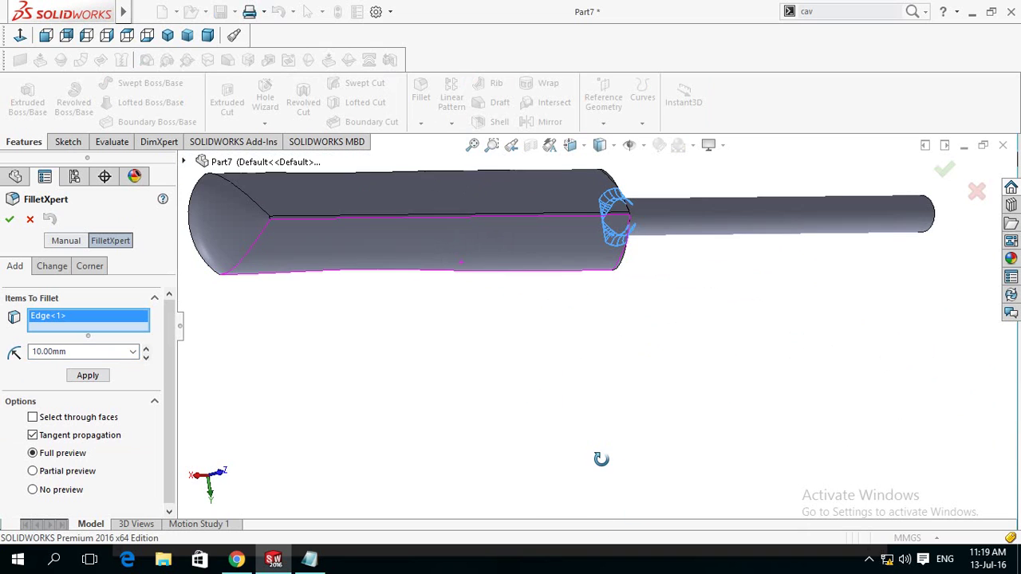
pyautogui.scroll(-3, 650, 216)
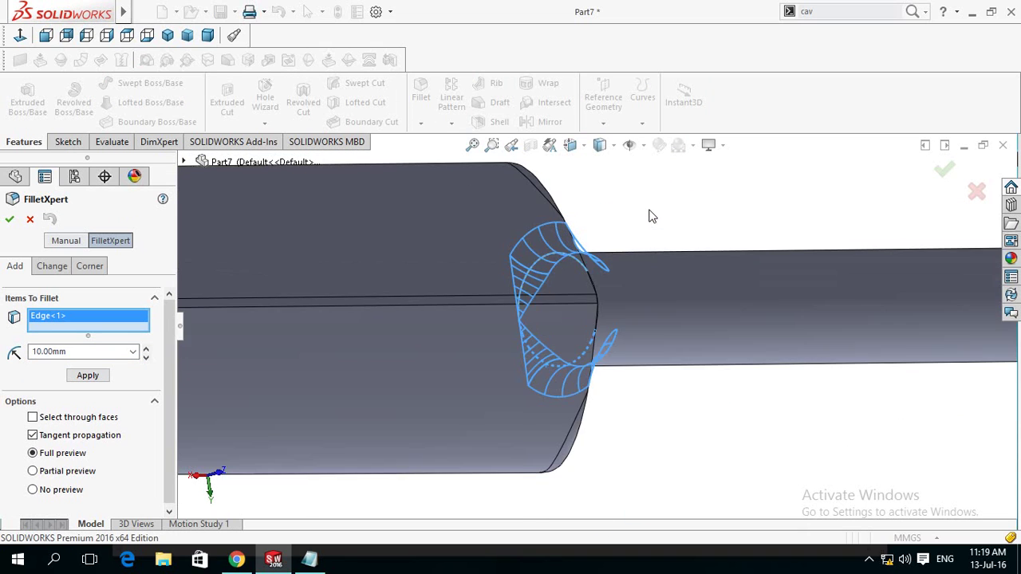
pyautogui.scroll(-2, 650, 217)
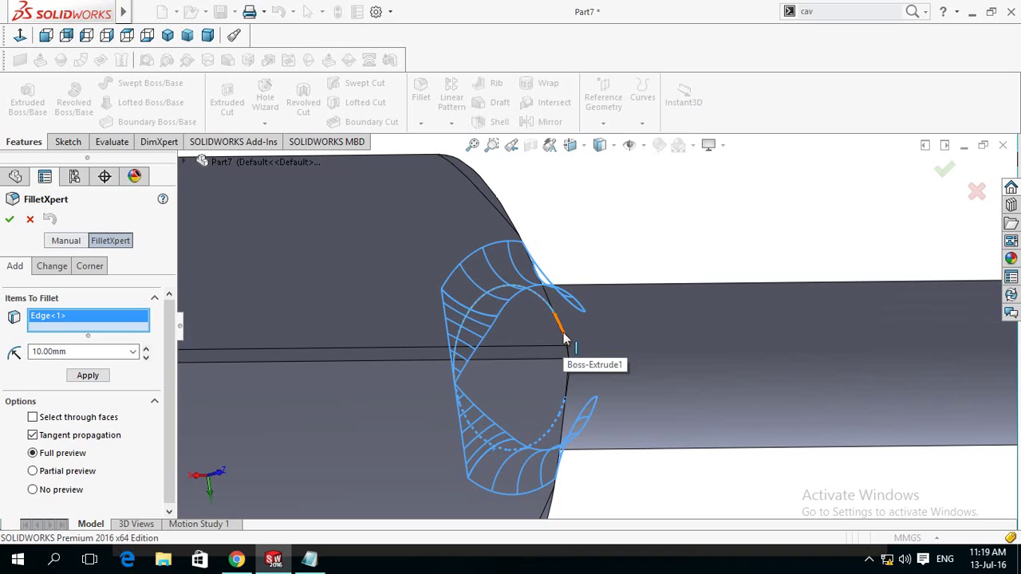
pyautogui.click(563, 331)
pyautogui.click(56, 335)
pyautogui.rightClick(53, 333)
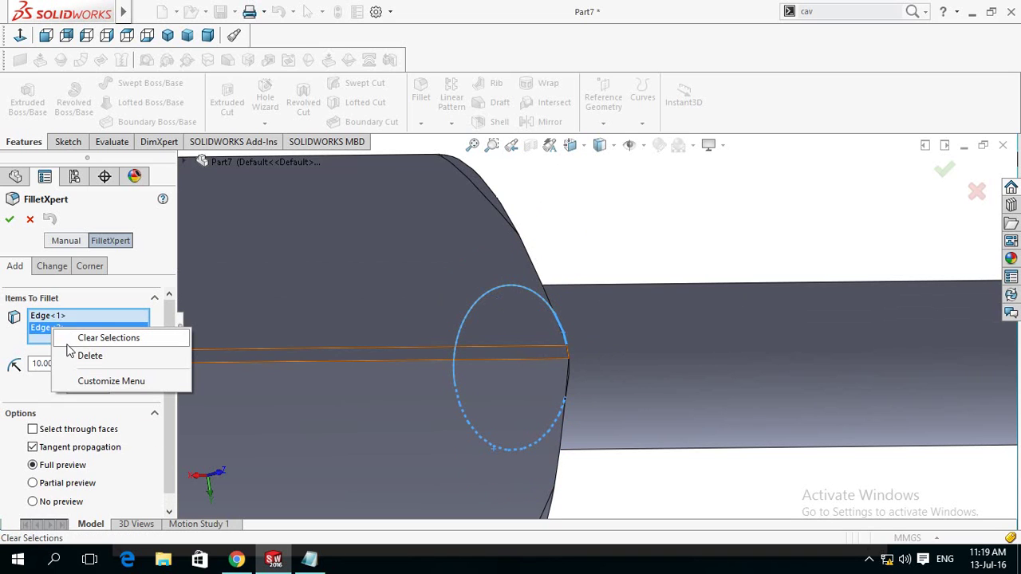
pyautogui.click(74, 352)
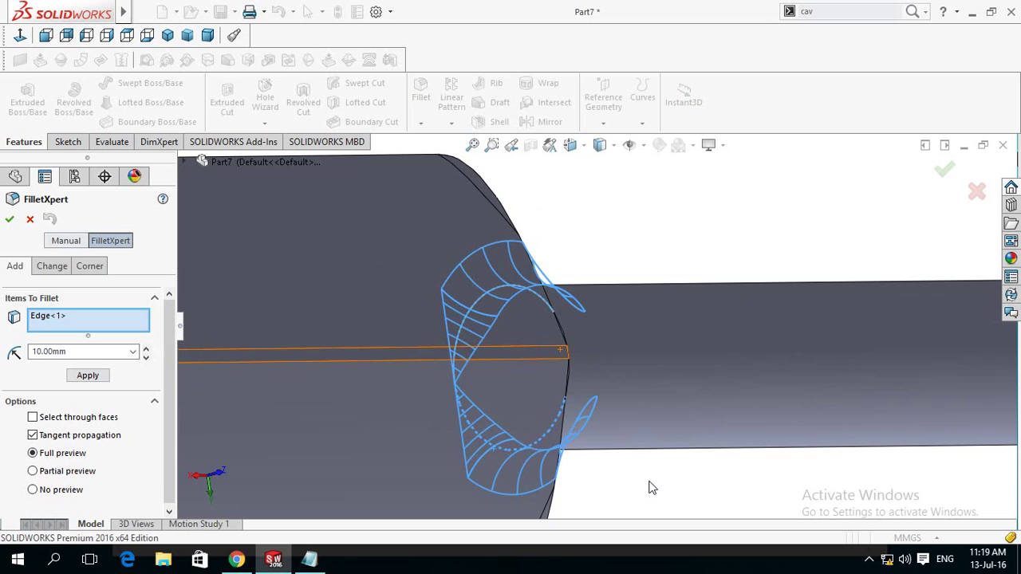
# - Add the flange's upper edge, delete the second edge entry, and finish Fillet1 on one edge
pyautogui.scroll(-2, 648, 479)
pyautogui.moveTo(649, 479)
pyautogui.mouseDown(button='middle')
pyautogui.moveTo(557, 459)
pyautogui.moveTo(547, 478)
pyautogui.moveTo(543, 455)
pyautogui.moveTo(615, 467)
pyautogui.moveTo(658, 436)
pyautogui.mouseUp(button='middle')
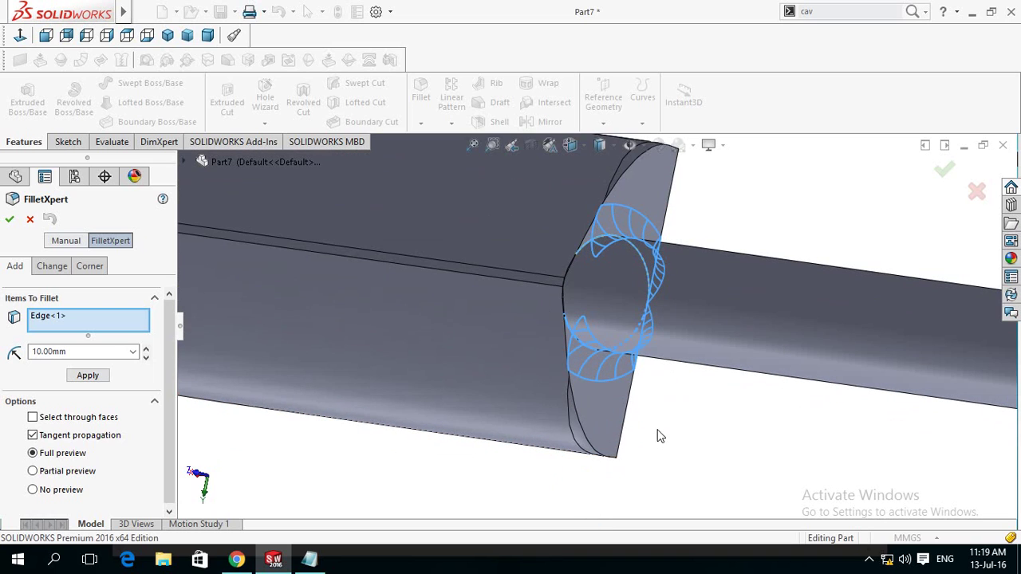
pyautogui.click(567, 267)
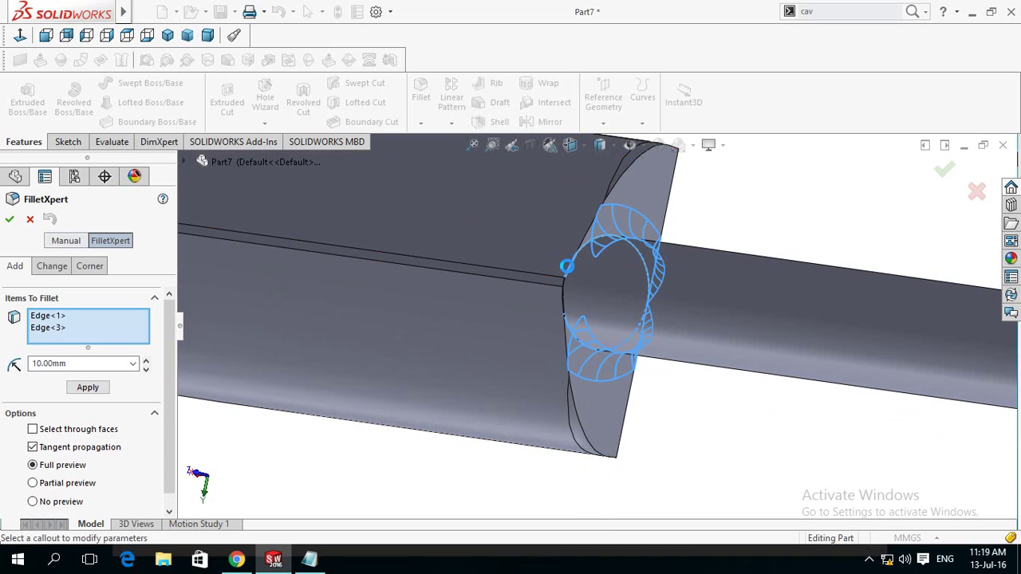
pyautogui.click(568, 271)
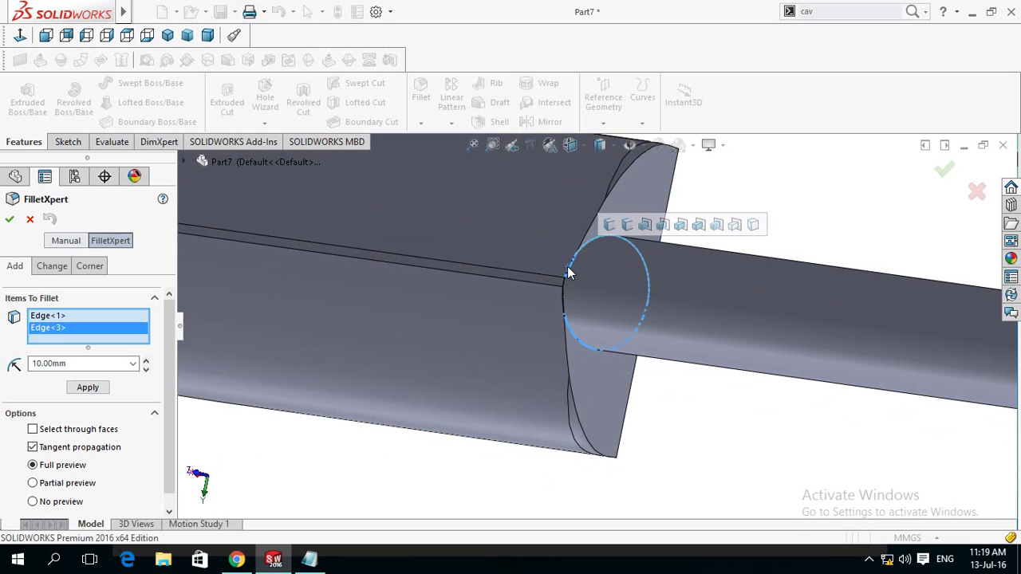
pyautogui.rightClick(44, 328)
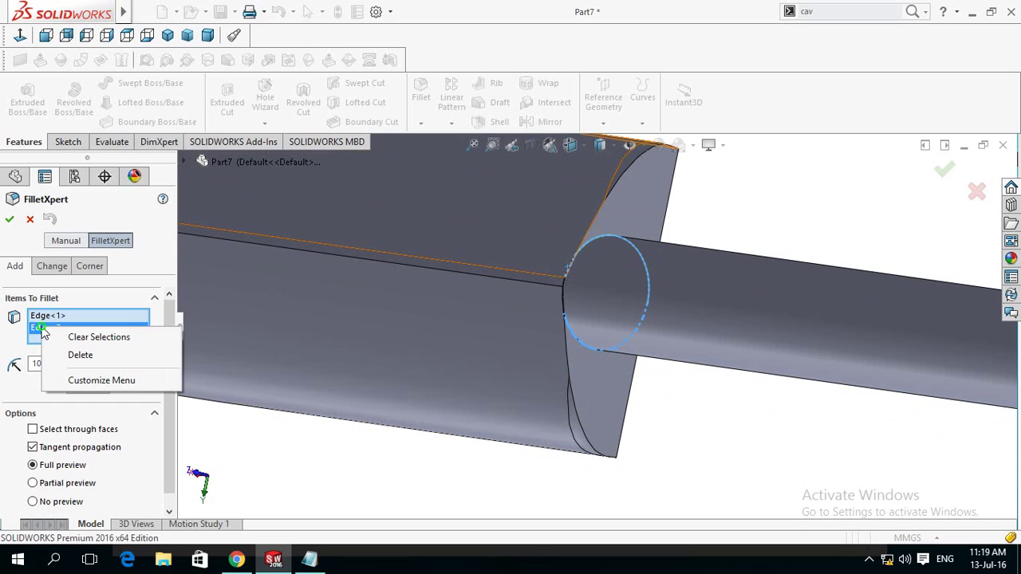
pyautogui.click(70, 354)
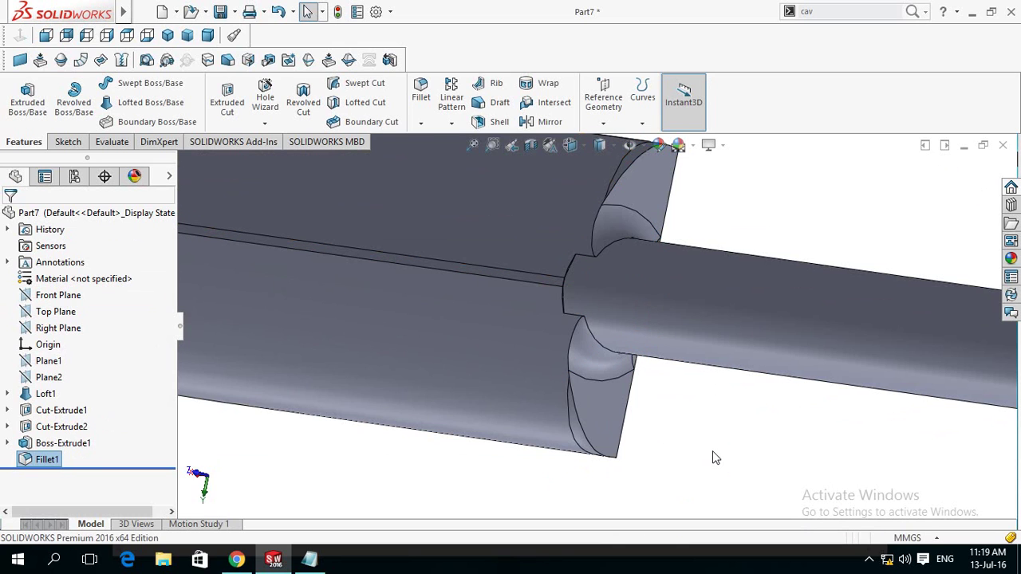
pyautogui.scroll(2, 714, 458)
# - Orbit around the part to view the whole blade together with its round shaft
pyautogui.moveTo(627, 440)
pyautogui.mouseDown(button='middle')
pyautogui.moveTo(676, 438)
pyautogui.moveTo(635, 438)
pyautogui.mouseUp(button='middle')
pyautogui.moveTo(737, 440)
pyautogui.mouseDown(button='middle')
pyautogui.moveTo(643, 296)
pyautogui.moveTo(408, 274)
pyautogui.mouseUp(button='middle')
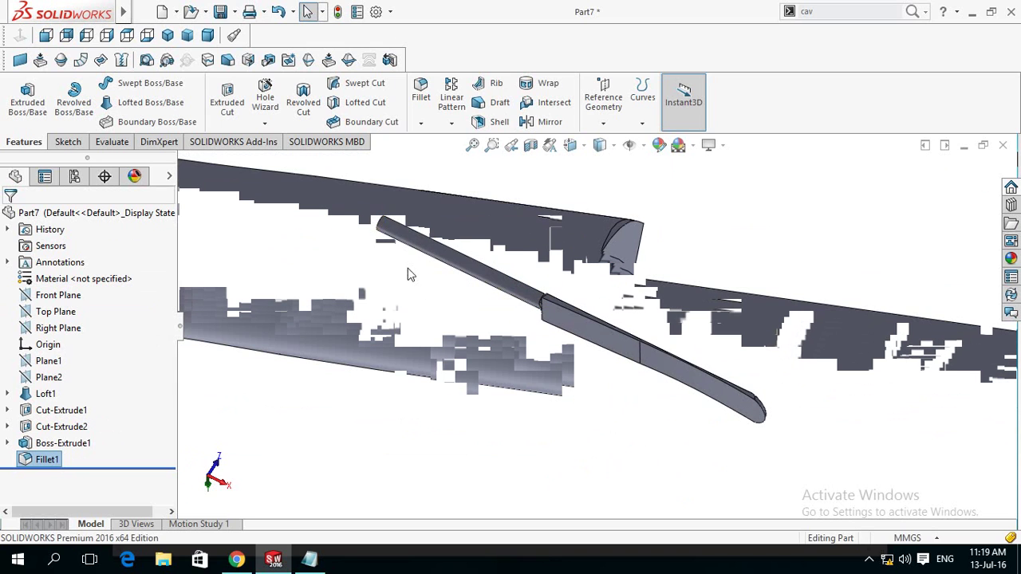
pyautogui.click(315, 349)
pyautogui.moveTo(315, 349); pyautogui.dragTo(494, 171, button='middle')
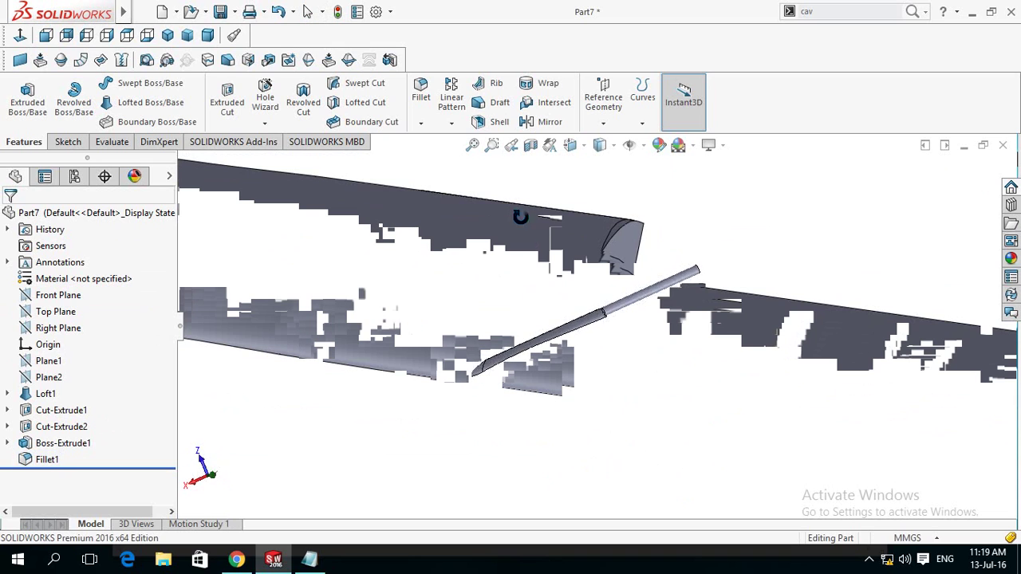
pyautogui.moveTo(479, 310); pyautogui.dragTo(446, 283, button='middle')
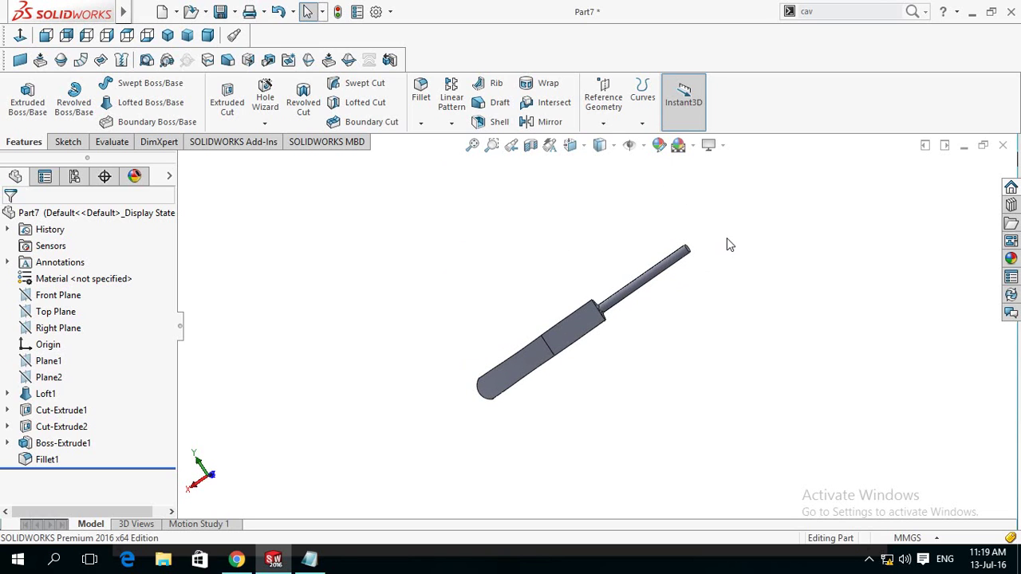
# - Delete Boss-Extrude1 along with its fillet, then delete Sketch6
pyautogui.rightClick(70, 447)
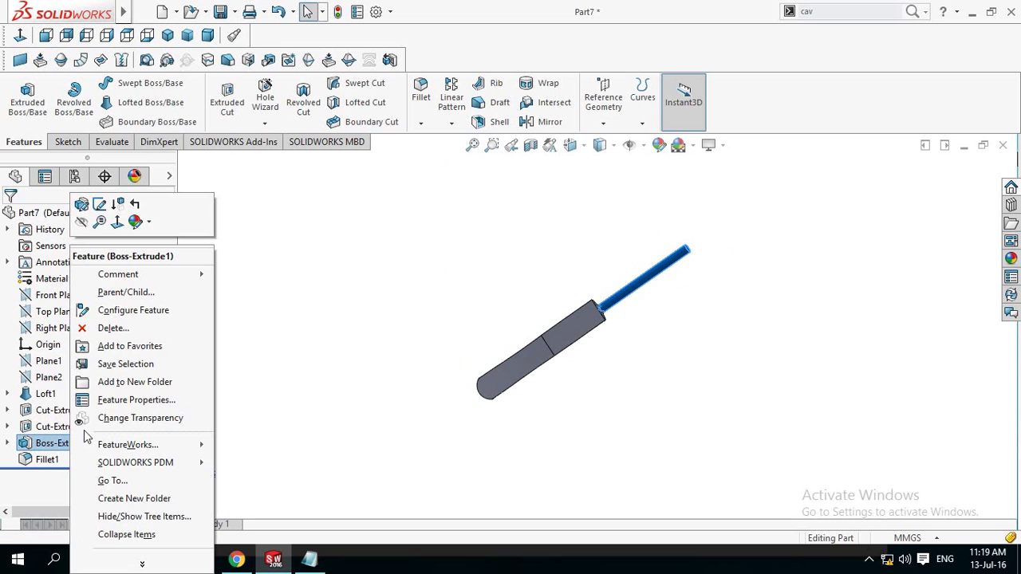
pyautogui.click(105, 326)
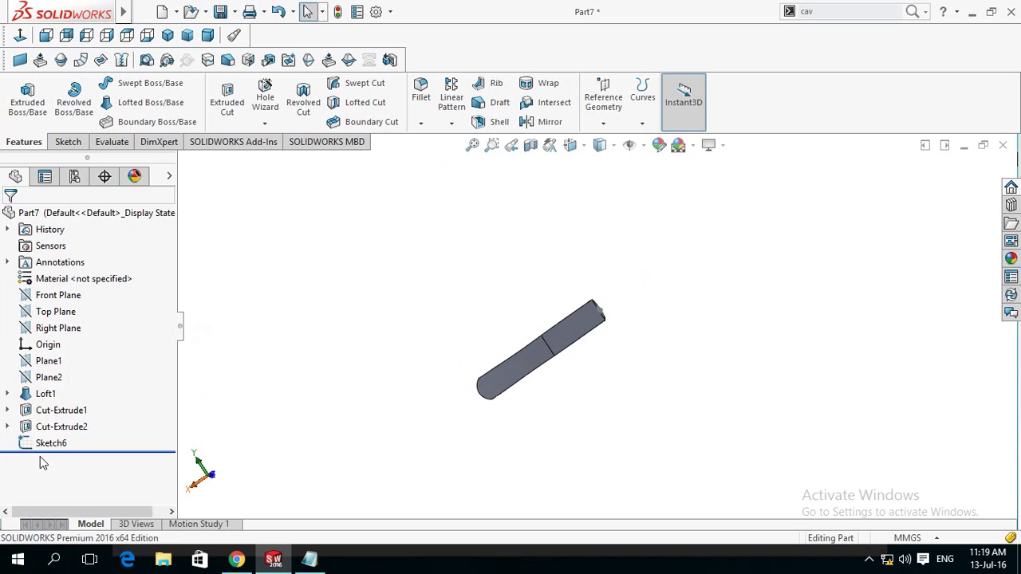
pyautogui.click(40, 449)
pyautogui.rightClick(36, 443)
pyautogui.click(78, 363)
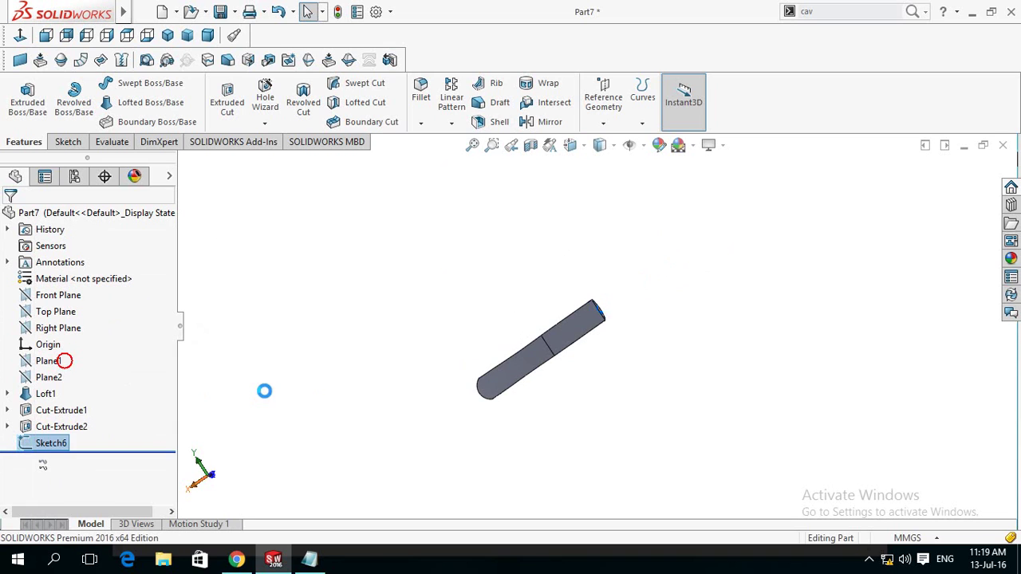
# - Start a new sketch on Plane2
pyautogui.moveTo(378, 332); pyautogui.dragTo(401, 333, button='middle')
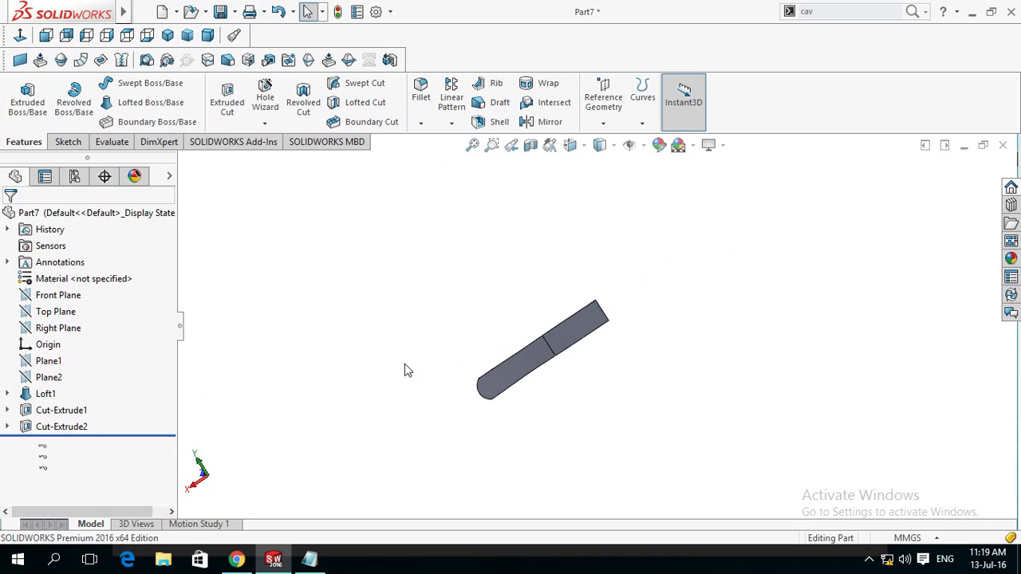
pyautogui.click(46, 378)
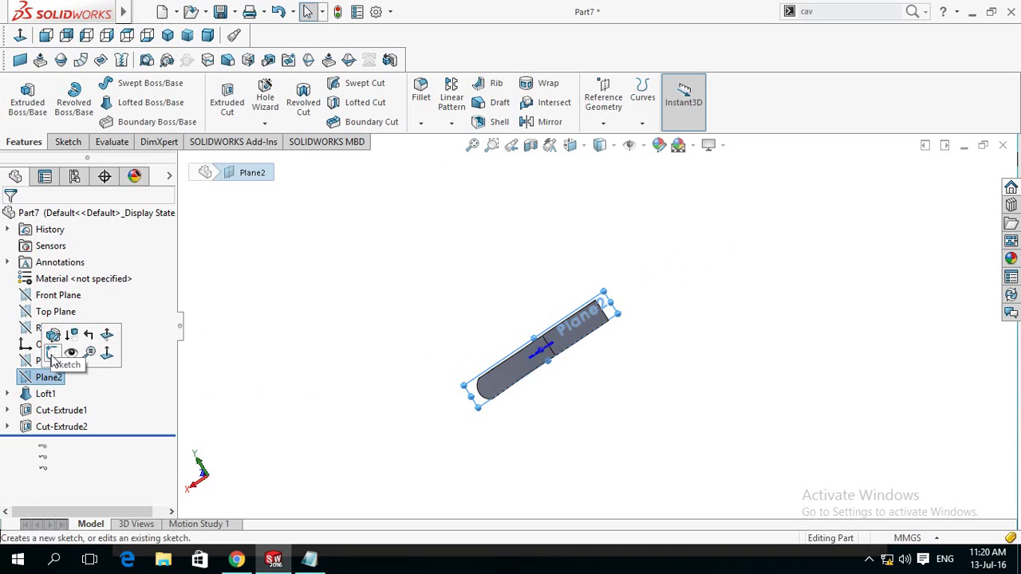
pyautogui.click(52, 356)
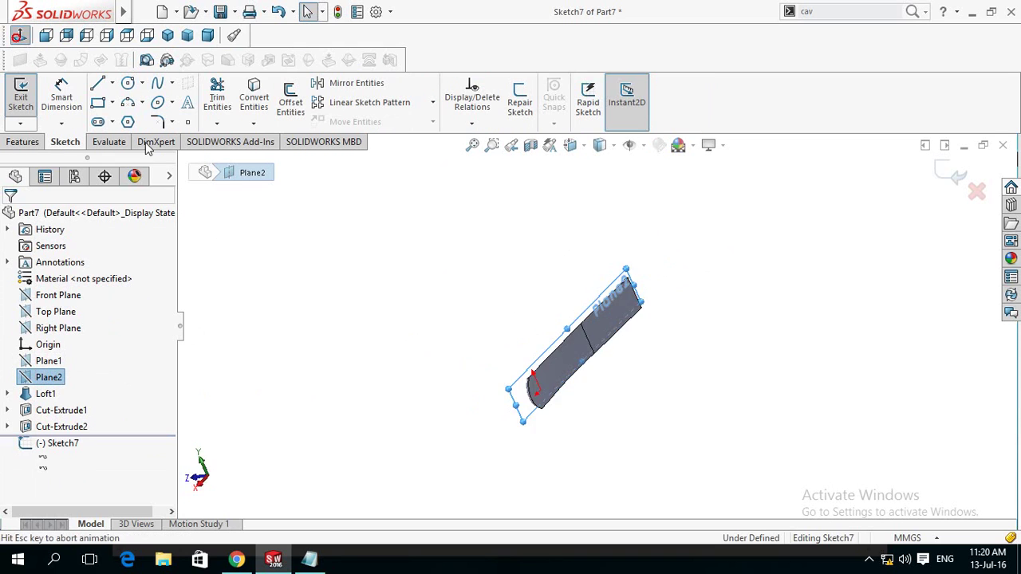
# - Begin a centerline at the blade's bottom edge, then cancel it
pyautogui.click(357, 339)
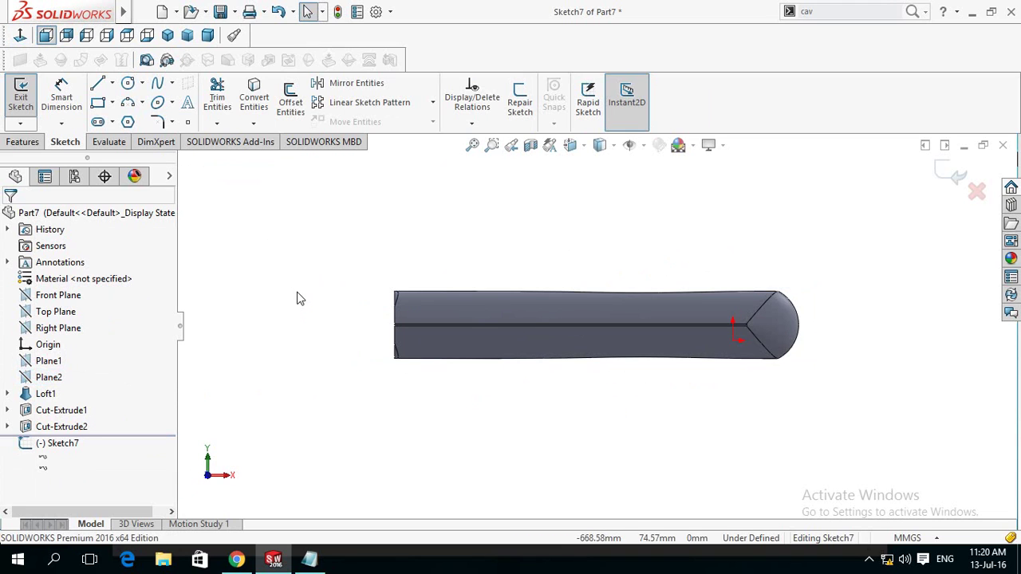
pyautogui.click(99, 84)
pyautogui.scroll(-3, 431, 383)
pyautogui.scroll(-1, 431, 384)
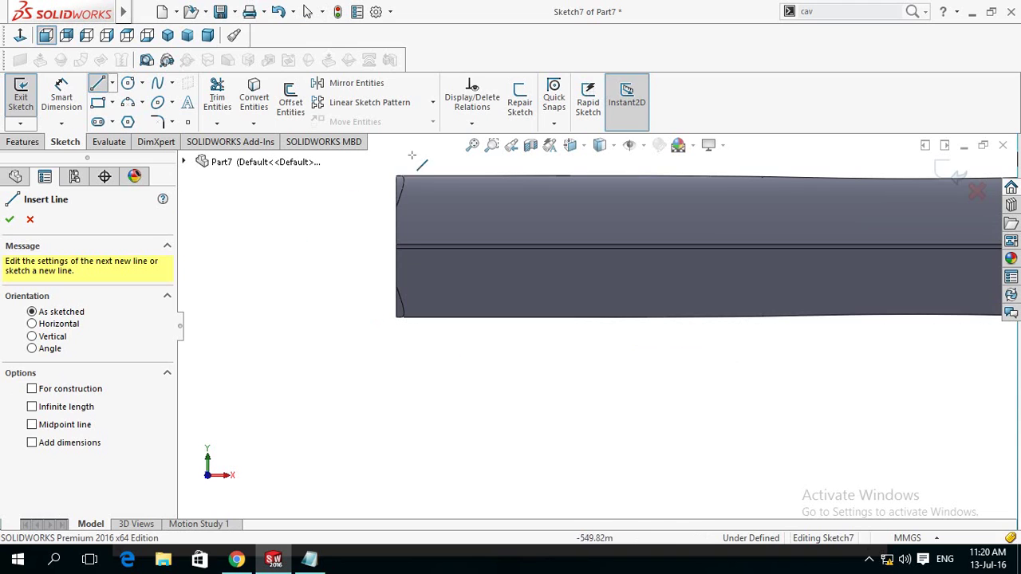
pyautogui.scroll(-1, 487, 160)
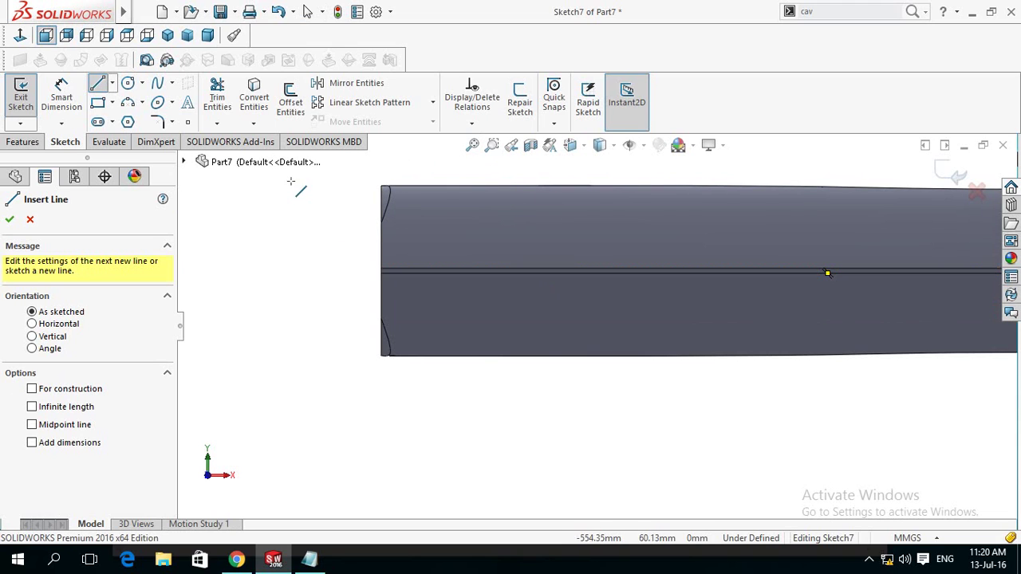
pyautogui.click(113, 85)
pyautogui.click(150, 119)
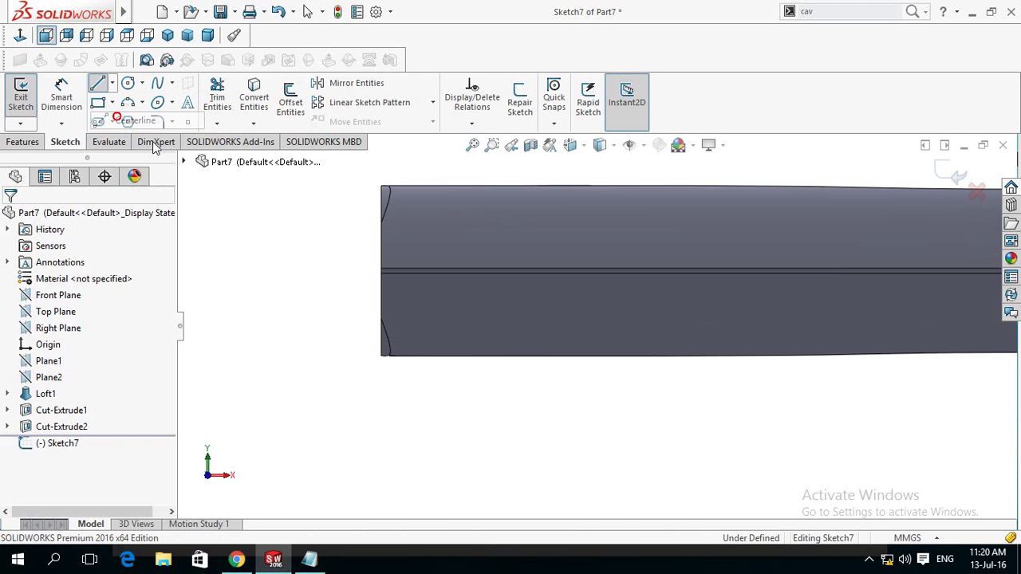
pyautogui.click(571, 355)
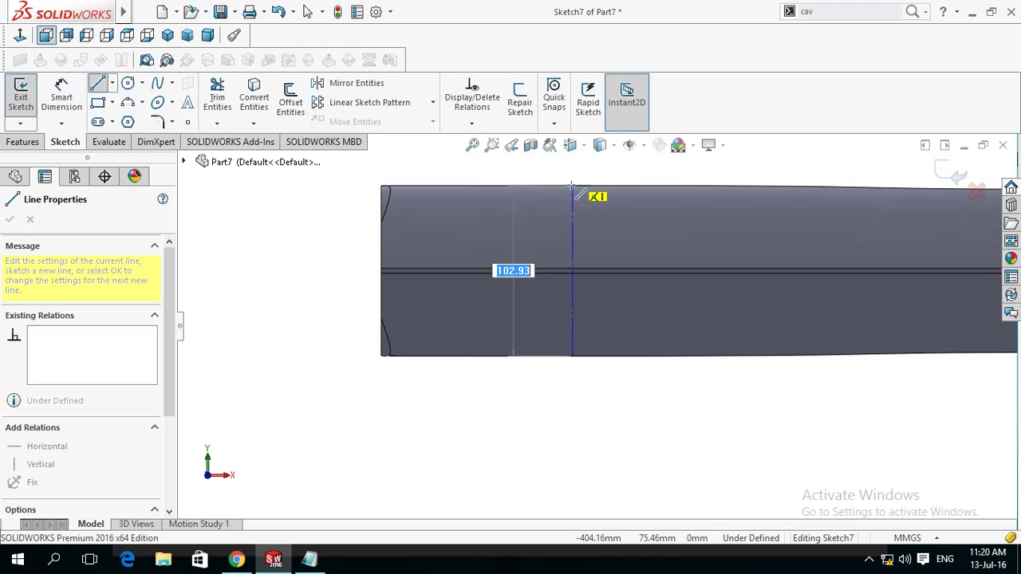
pyautogui.scroll(-3, 574, 214)
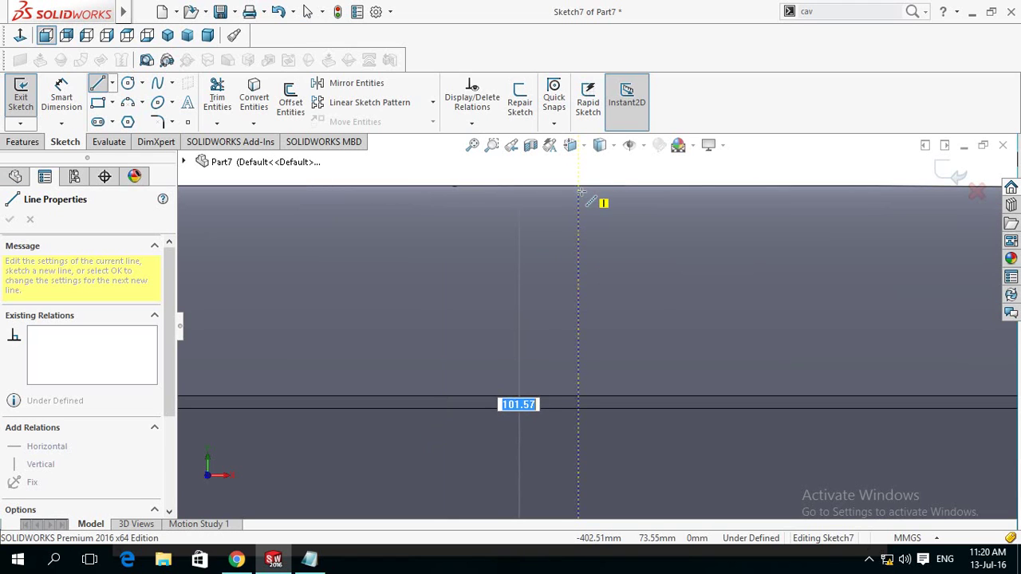
pyautogui.press('Escape')
pyautogui.press('Escape')
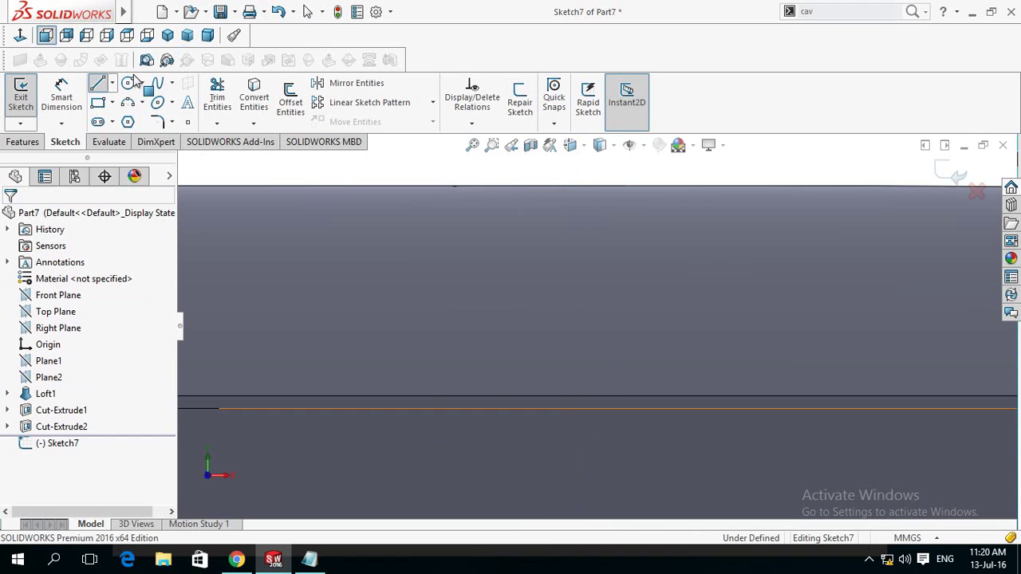
# - Draw a short vertical centerline from the lower seam line to the upper seam line
pyautogui.click(112, 84)
pyautogui.click(131, 119)
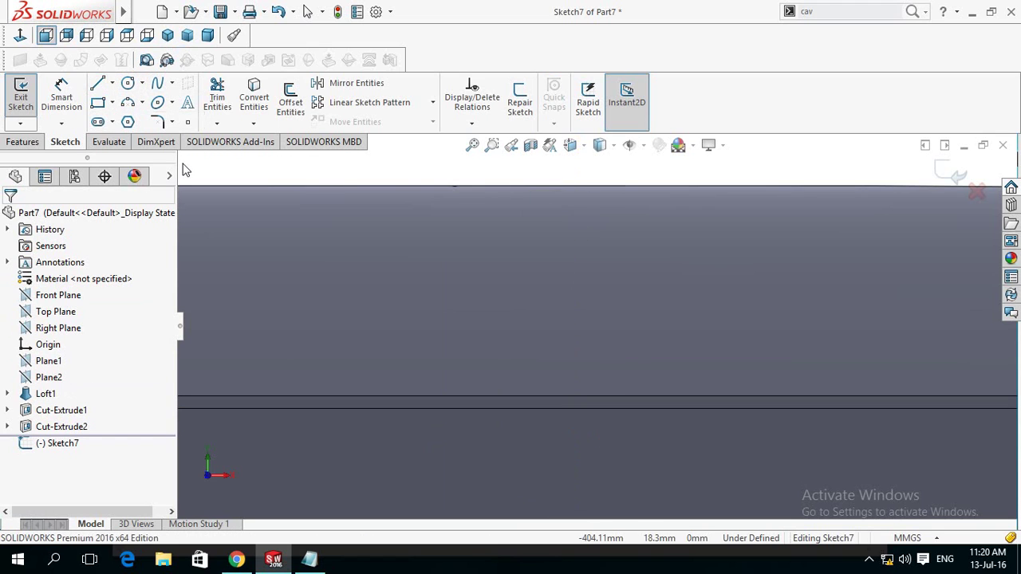
pyautogui.click(566, 410)
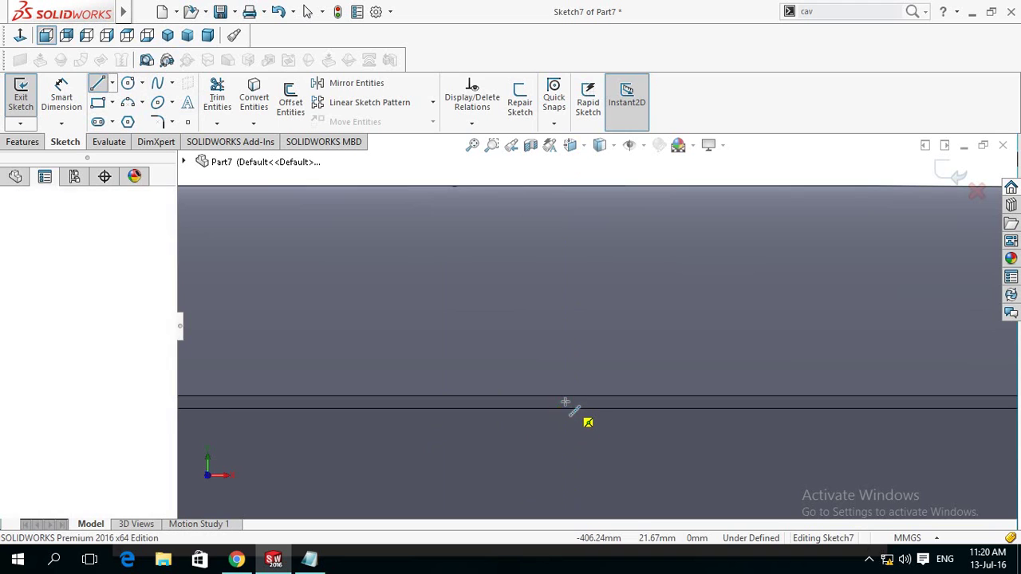
pyautogui.click(568, 396)
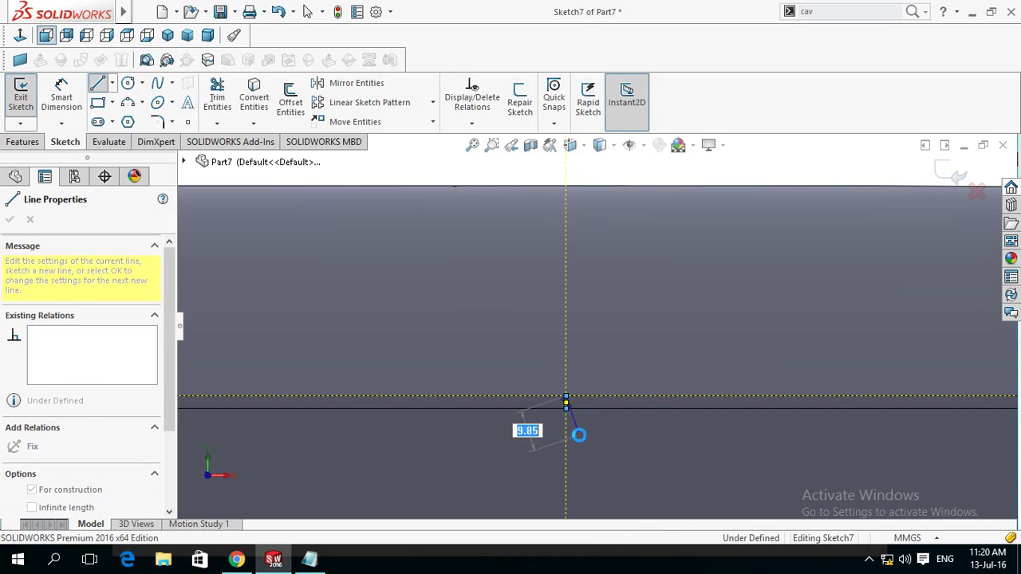
pyautogui.press('Escape')
pyautogui.press('Escape')
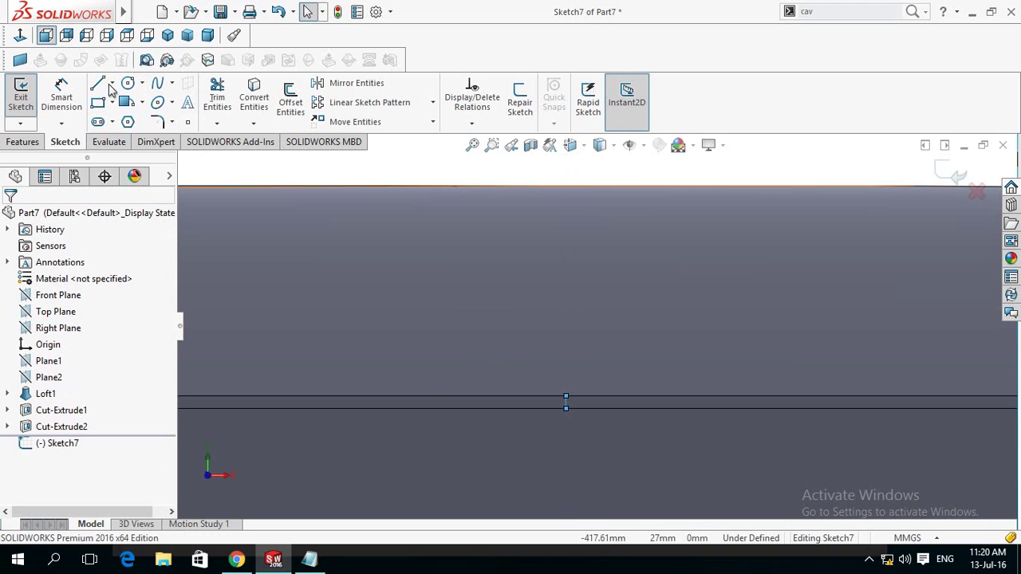
pyautogui.click(113, 85)
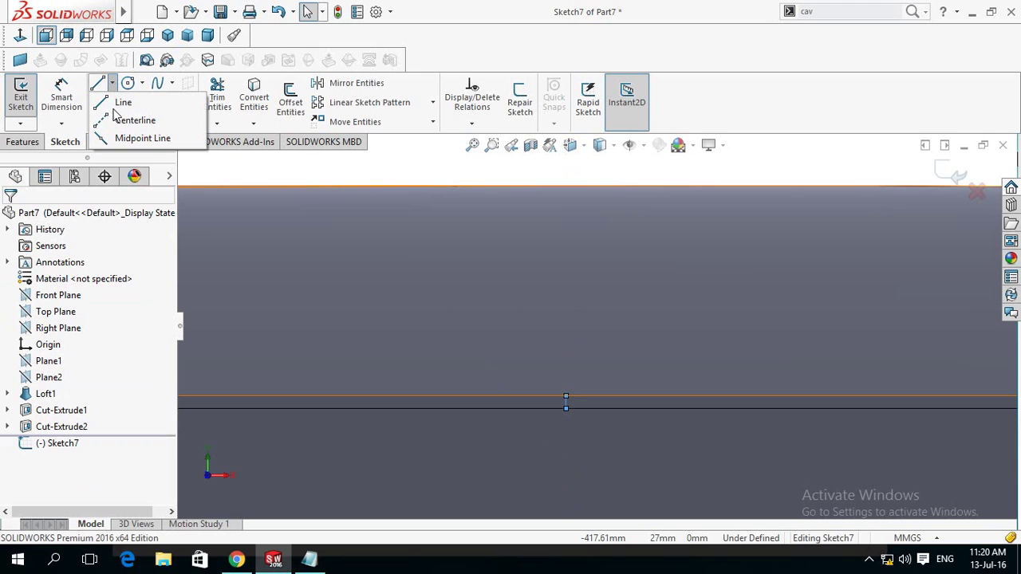
# - Draw the triangle's lines from left of the blade end to the seam point, closing it vertically
pyautogui.click(121, 102)
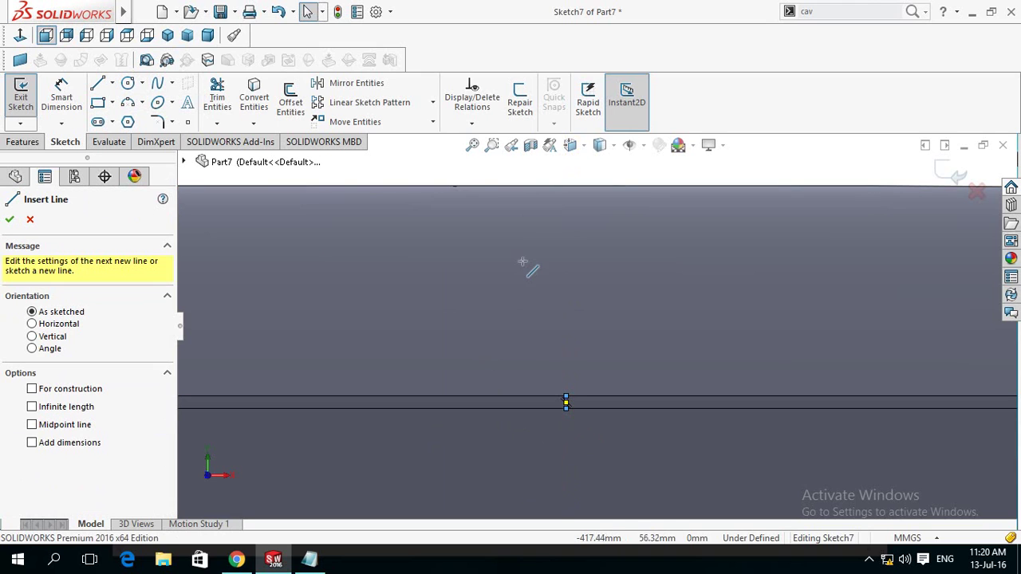
pyautogui.scroll(3, 524, 264)
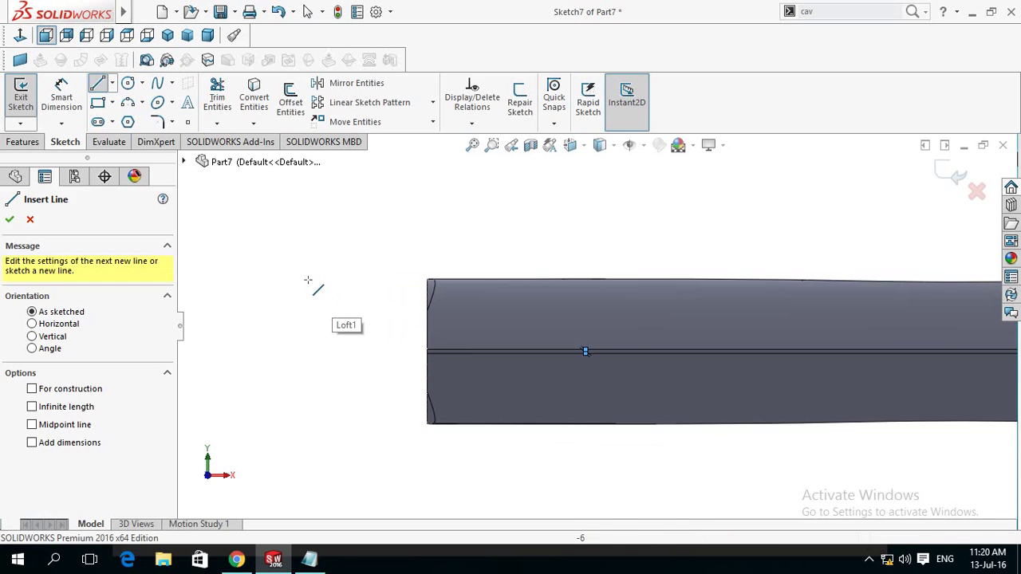
pyautogui.click(308, 280)
pyautogui.scroll(-1, 552, 353)
pyautogui.scroll(-2, 557, 353)
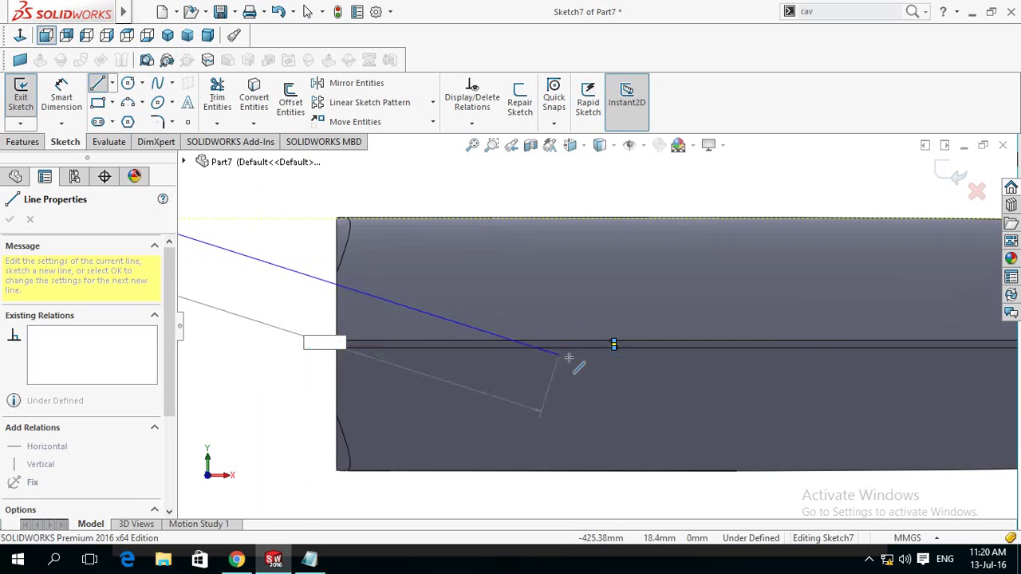
pyautogui.scroll(-1, 577, 358)
pyautogui.scroll(-1, 611, 342)
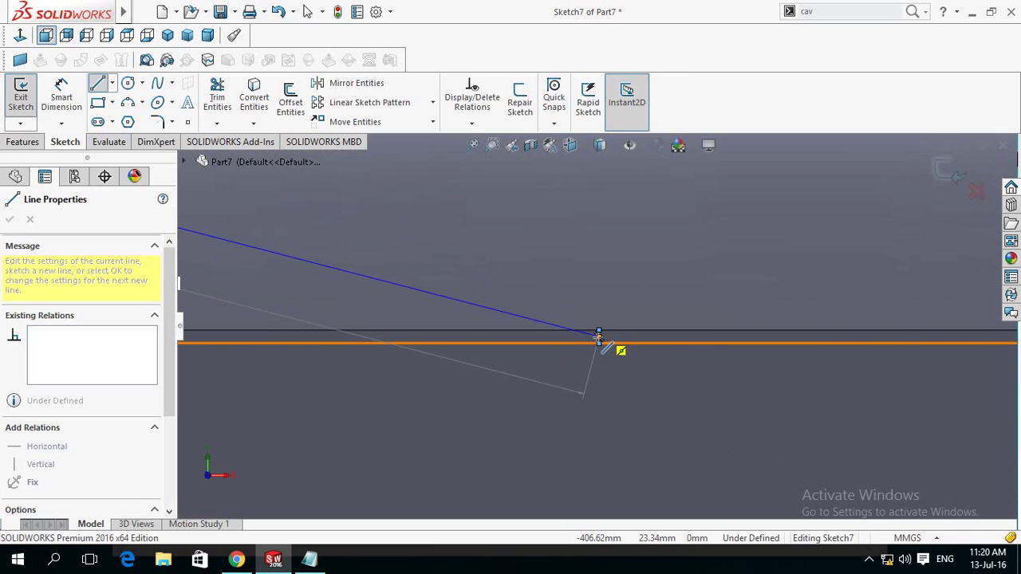
pyautogui.click(599, 335)
pyautogui.scroll(1, 263, 367)
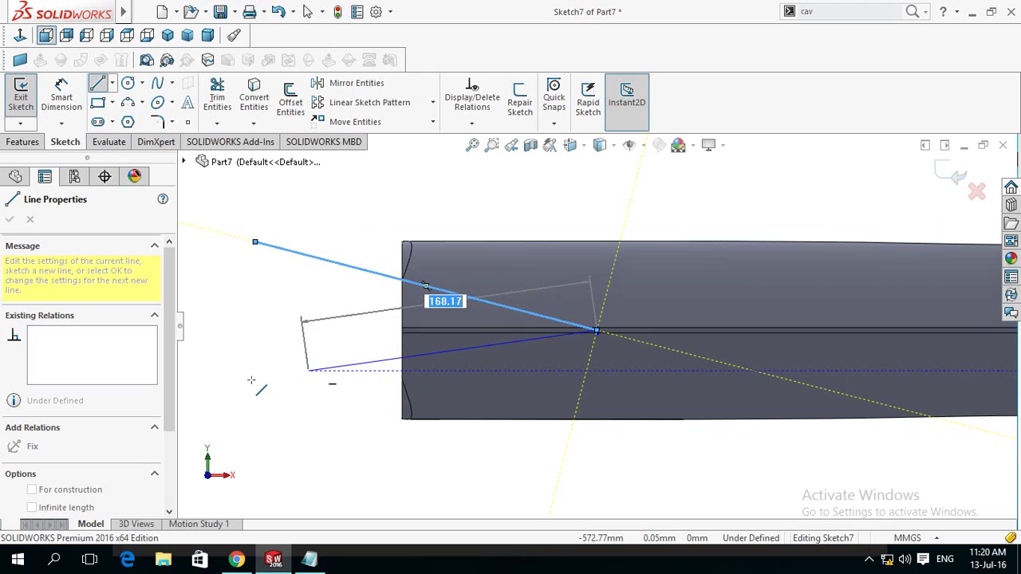
pyautogui.click(256, 381)
pyautogui.click(255, 243)
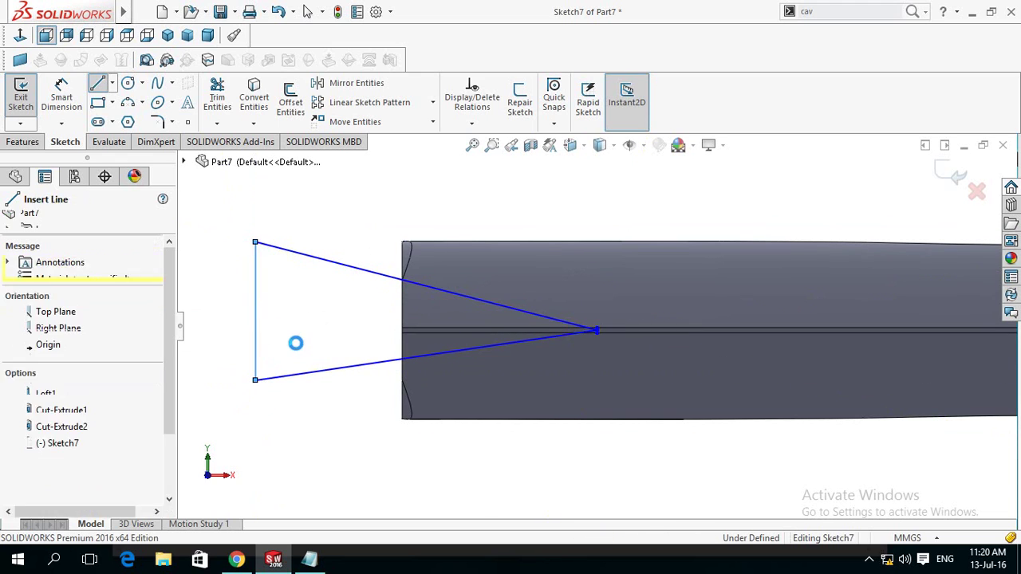
pyautogui.press('Escape')
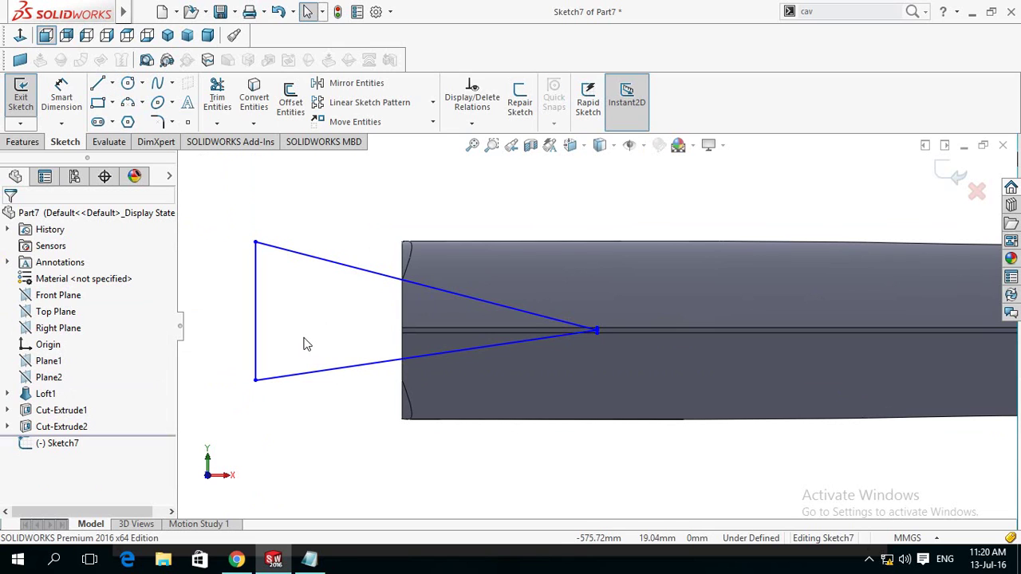
# - Draw a centerline from the triangle's tip to its vertical edge and make it horizontal
pyautogui.click(113, 84)
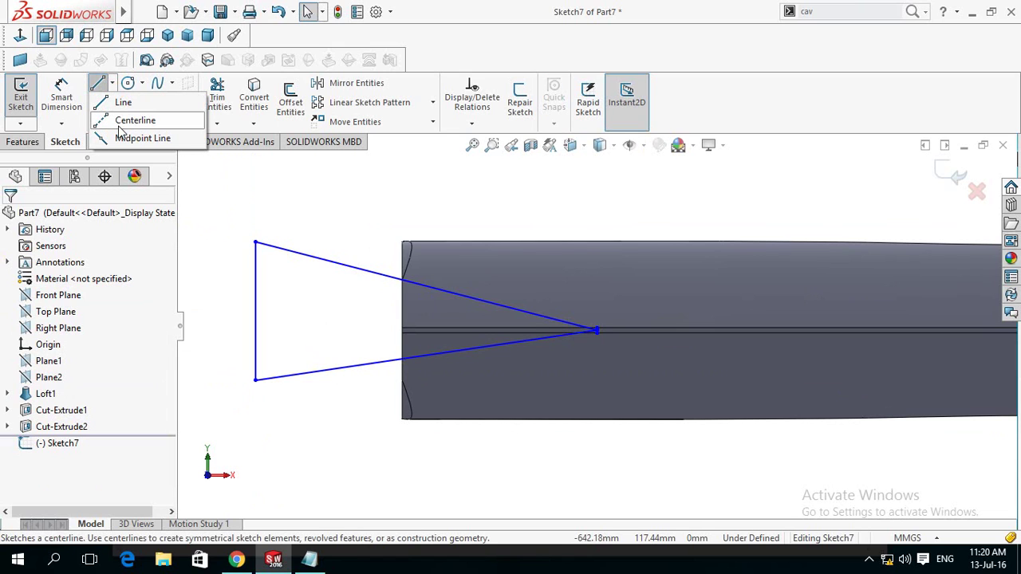
pyautogui.click(120, 127)
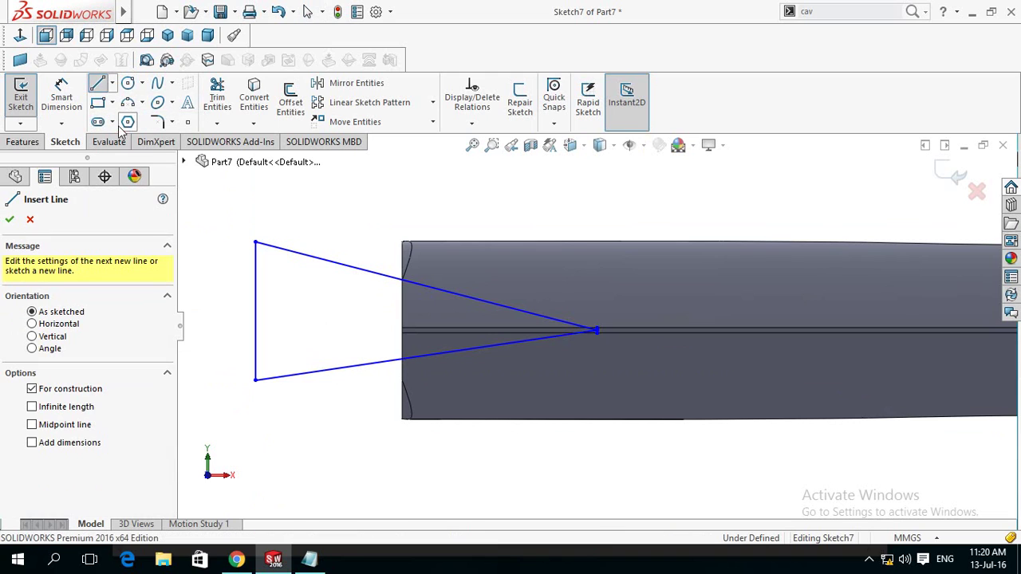
pyautogui.scroll(-3, 525, 339)
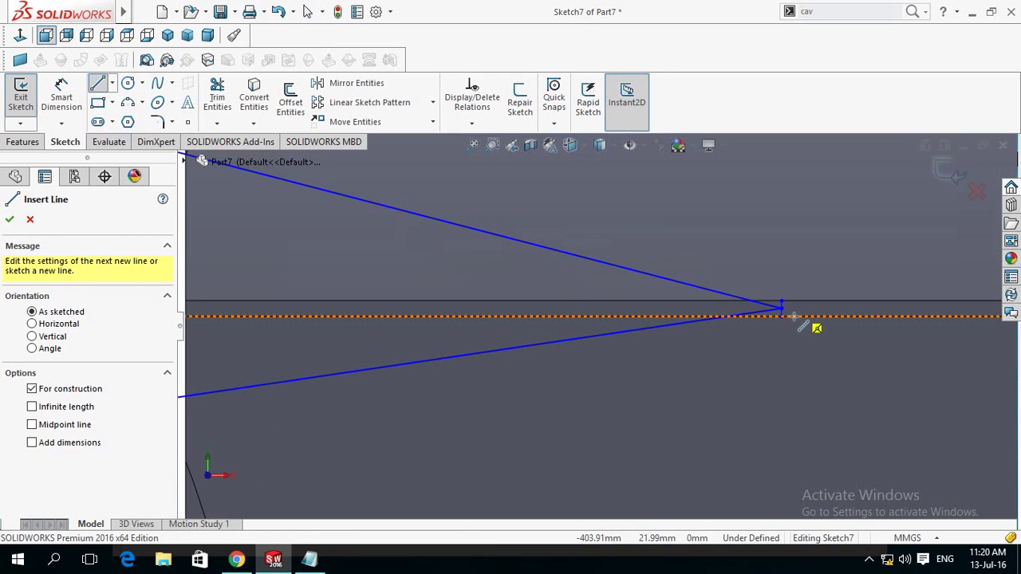
pyautogui.click(782, 309)
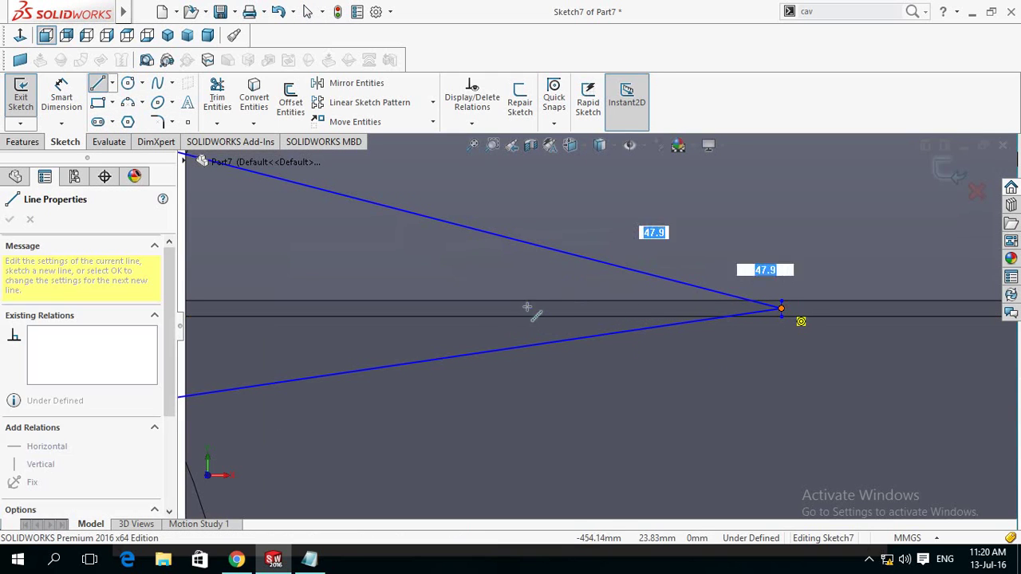
pyautogui.scroll(3, 559, 307)
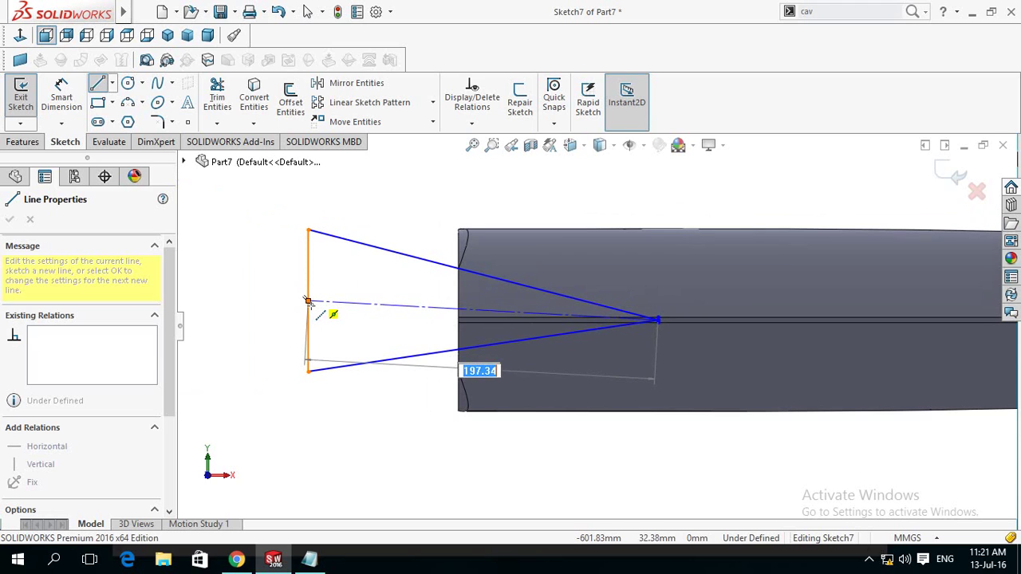
pyautogui.click(307, 300)
pyautogui.press('Escape')
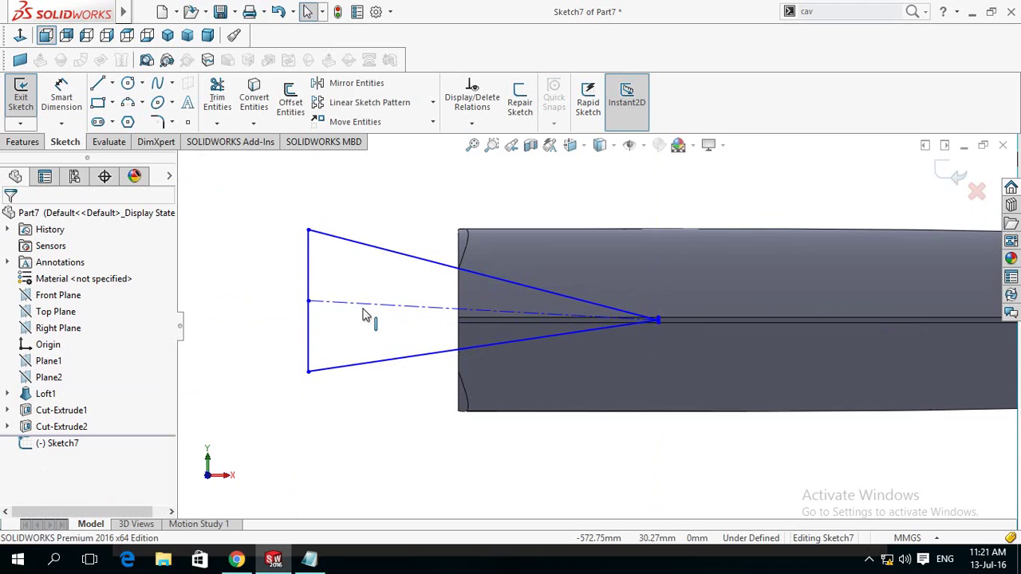
pyautogui.click(363, 312)
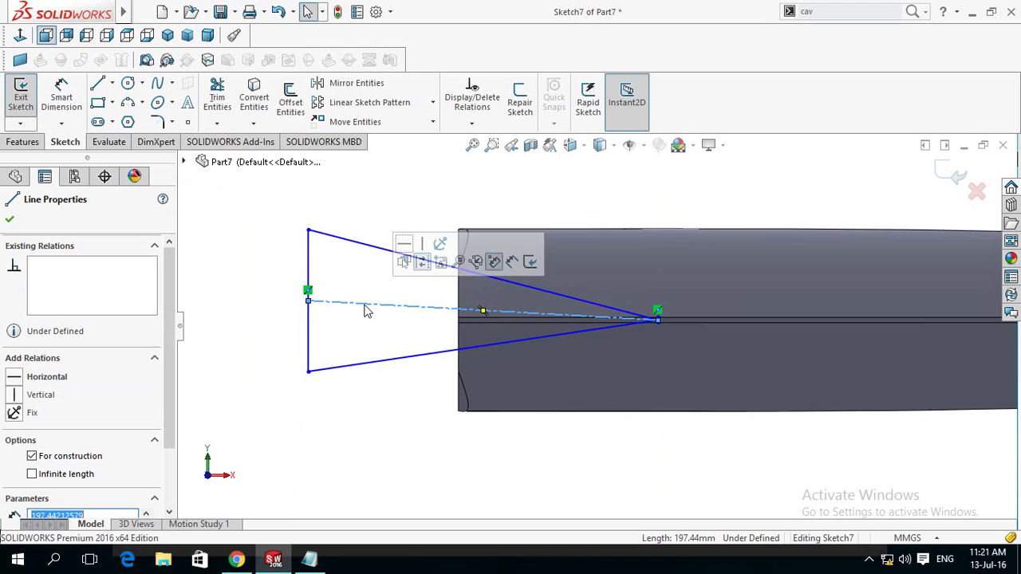
pyautogui.click(405, 244)
pyautogui.click(251, 344)
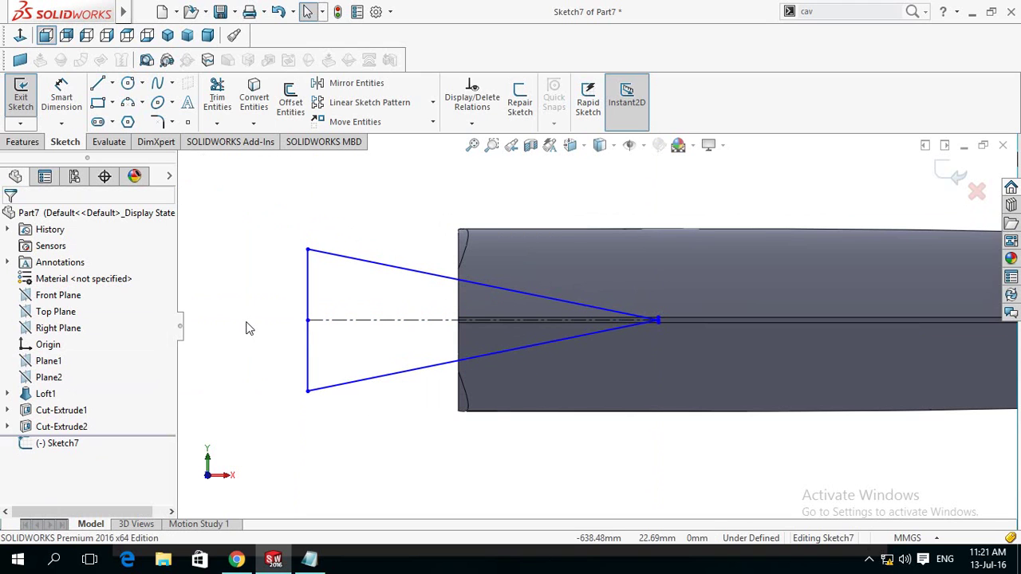
# - Drag the triangle's tip onto the midpoint of the blade's end edge
pyautogui.press('z')
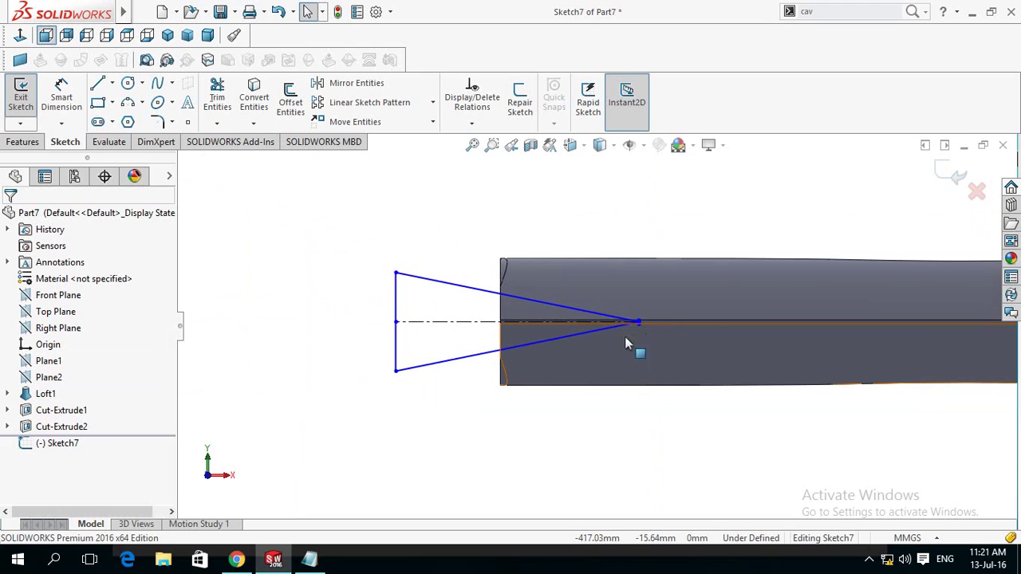
pyautogui.scroll(-1, 636, 338)
pyautogui.scroll(-3, 637, 338)
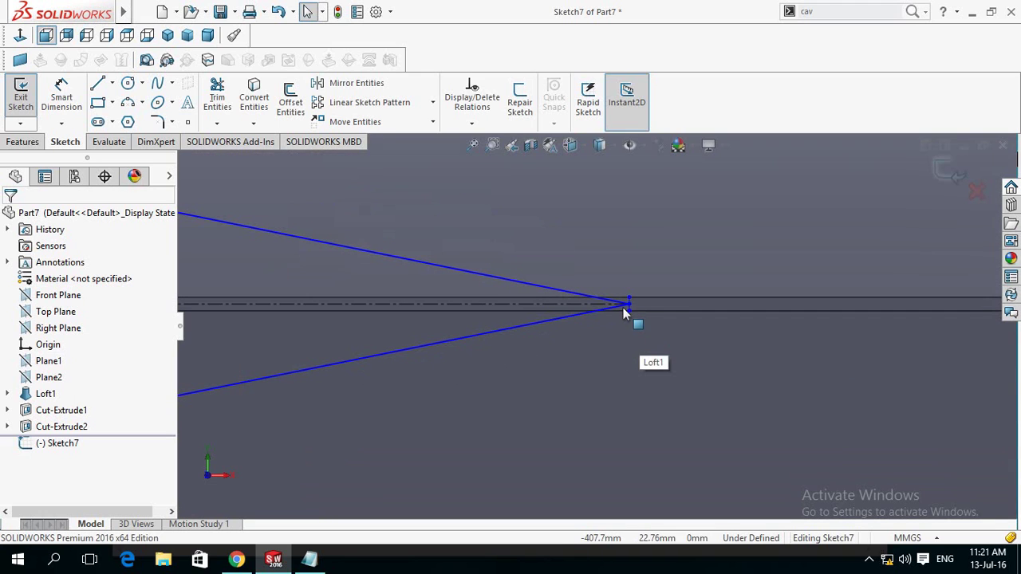
pyautogui.moveTo(630, 306); pyautogui.dragTo(897, 314)
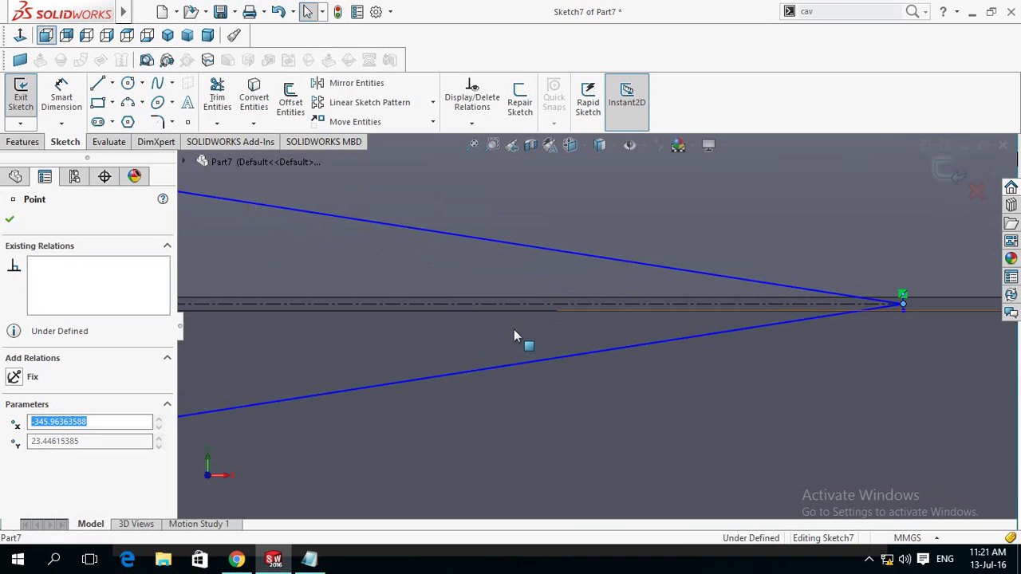
pyautogui.scroll(1, 512, 329)
pyautogui.scroll(2, 511, 329)
pyautogui.scroll(1, 511, 336)
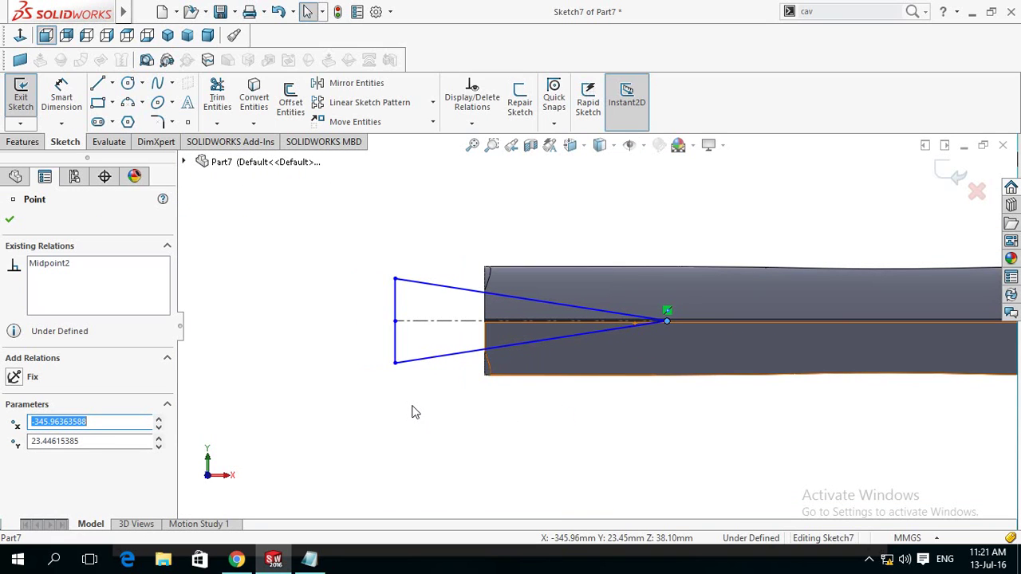
pyautogui.click(327, 392)
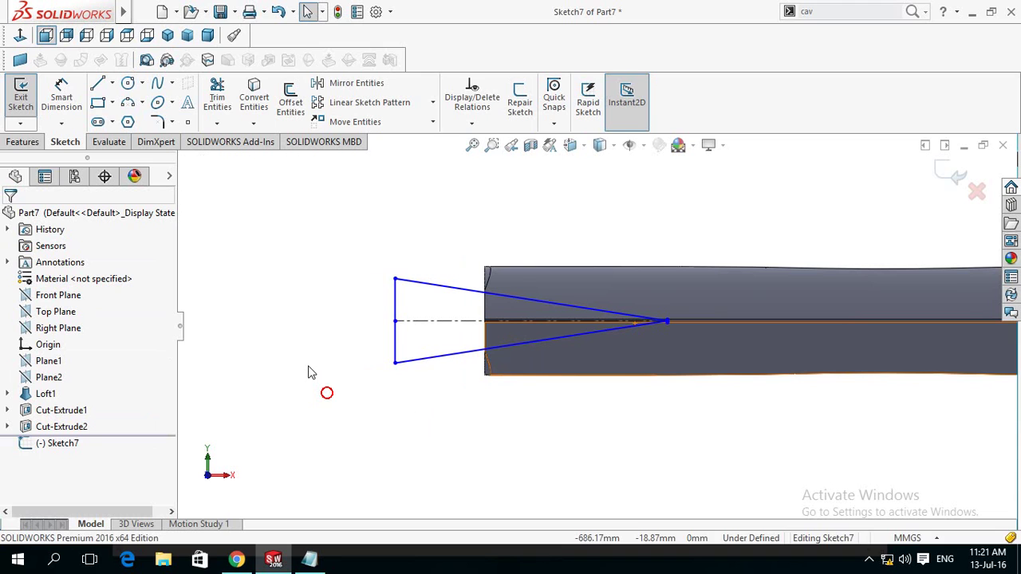
pyautogui.click(12, 143)
# - Cut-extrude the triangle 377.20 mm one way and 141.00 mm the other, then inspect the fork
pyautogui.click(228, 100)
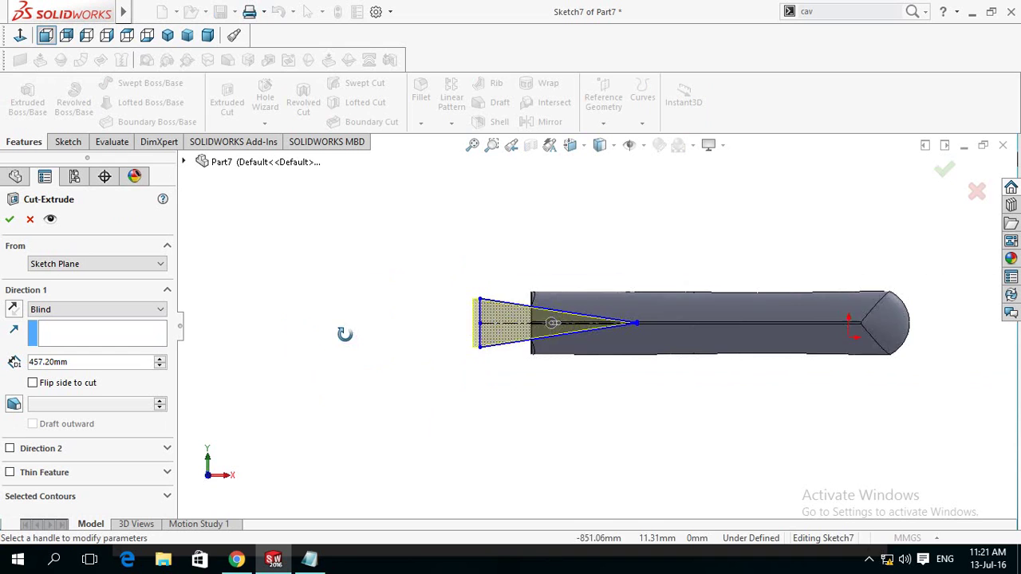
pyautogui.moveTo(401, 308); pyautogui.dragTo(780, 363)
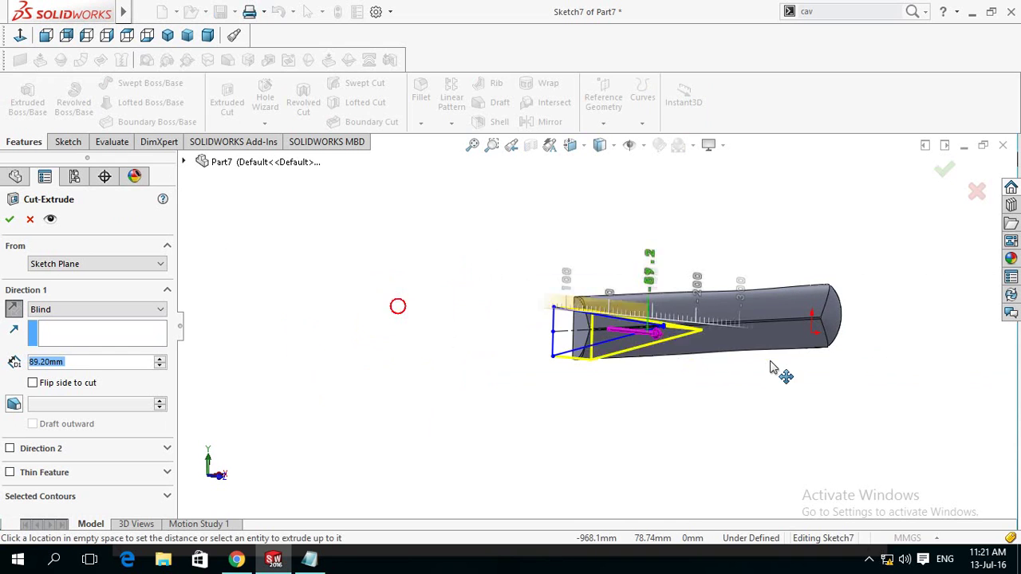
pyautogui.moveTo(594, 328); pyautogui.dragTo(547, 321)
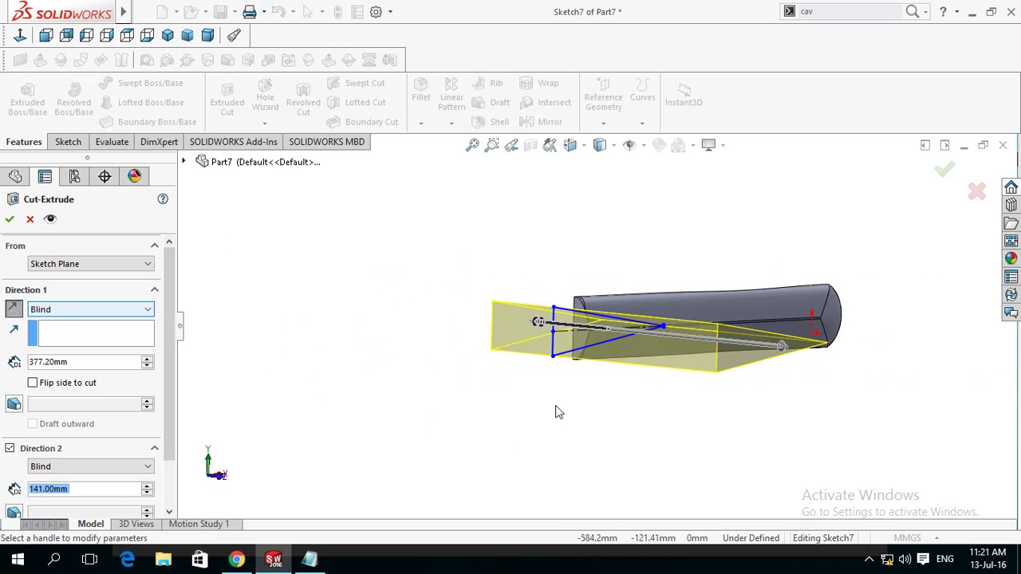
pyautogui.scroll(-3, 601, 385)
pyautogui.scroll(5, 601, 384)
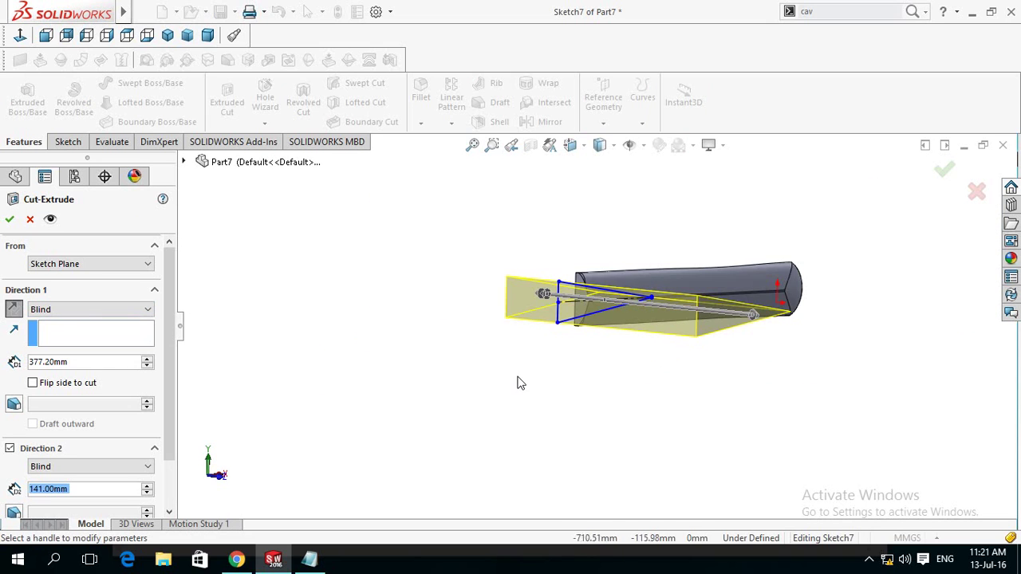
pyautogui.moveTo(519, 380); pyautogui.dragTo(570, 372, button='middle')
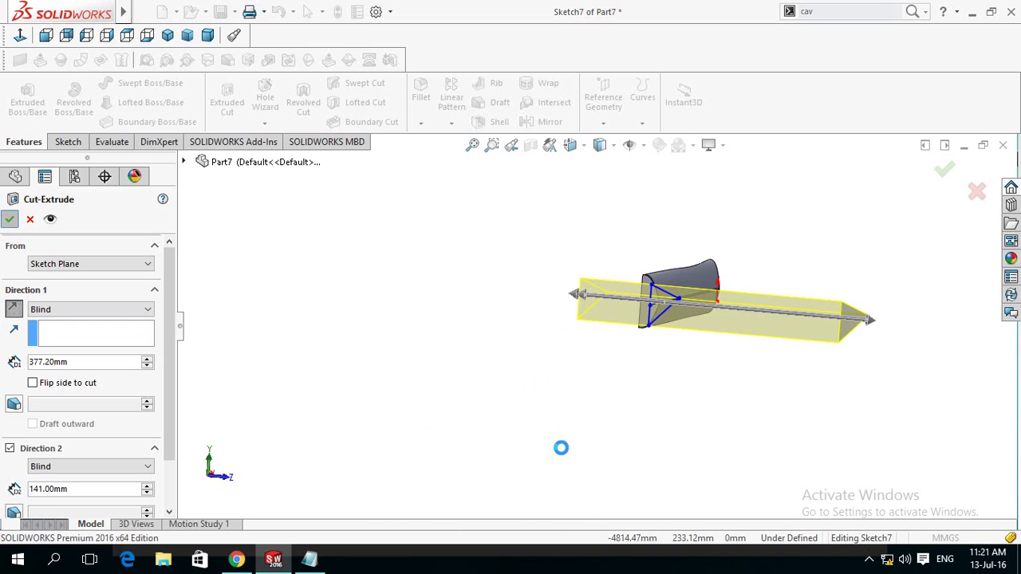
pyautogui.press('Return')
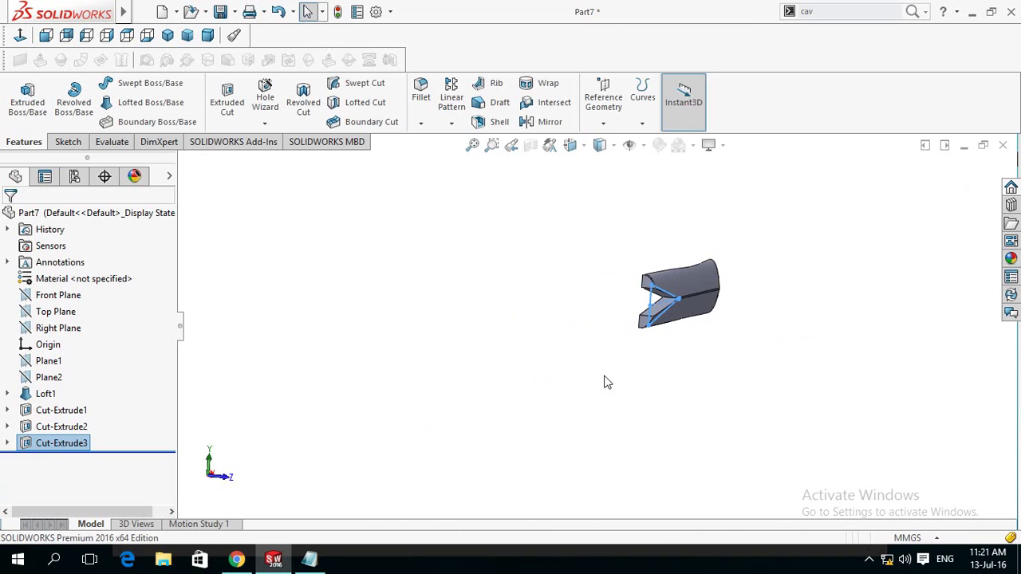
pyautogui.moveTo(602, 384)
pyautogui.mouseDown(button='middle')
pyautogui.moveTo(554, 376)
pyautogui.moveTo(616, 368)
pyautogui.moveTo(644, 378)
pyautogui.moveTo(615, 387)
pyautogui.moveTo(558, 369)
pyautogui.moveTo(474, 371)
pyautogui.mouseUp(button='middle')
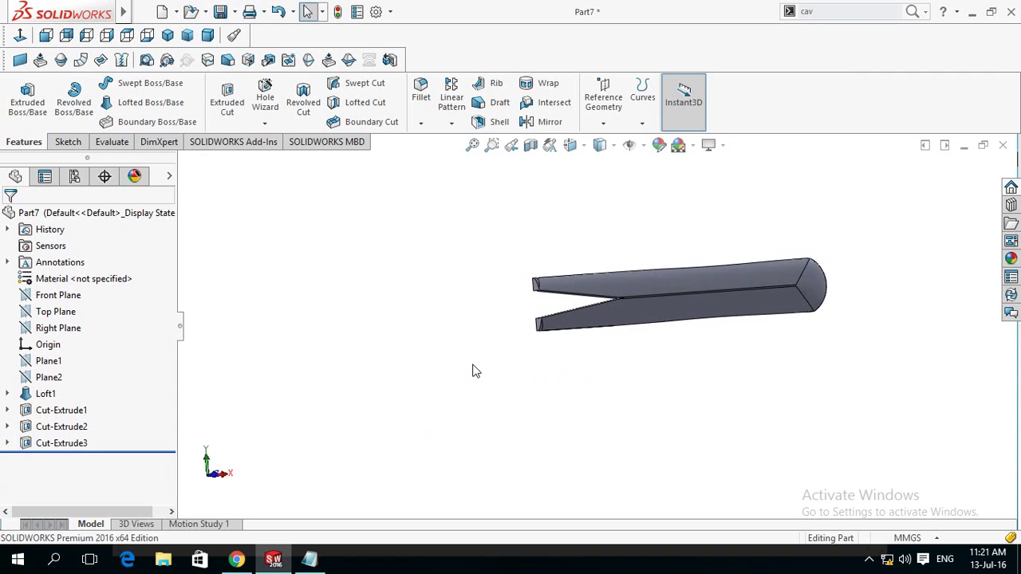
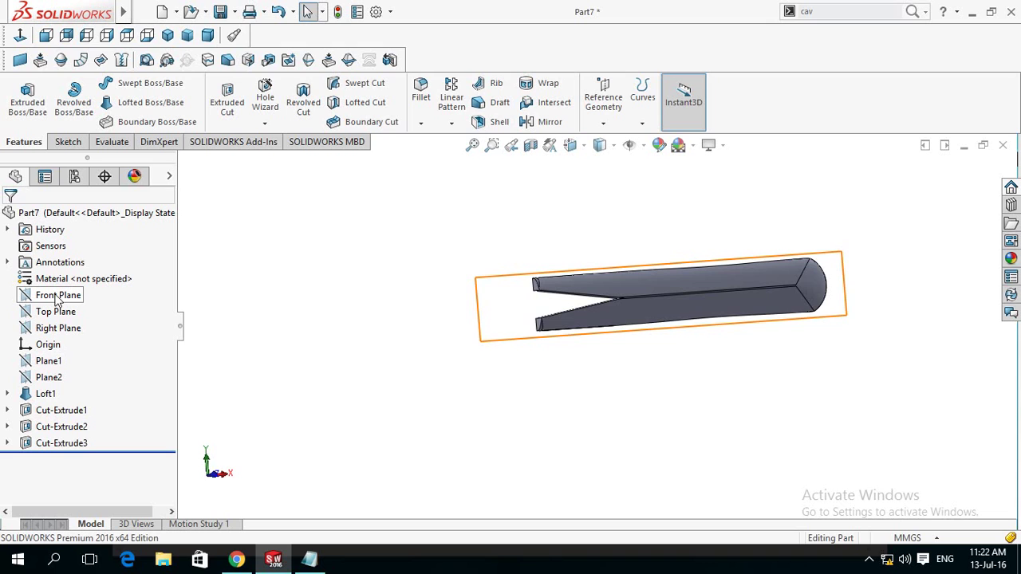
# - Open Sketch7 under Cut-Extrude3 for editing and start Smart Dimension
pyautogui.click(8, 443)
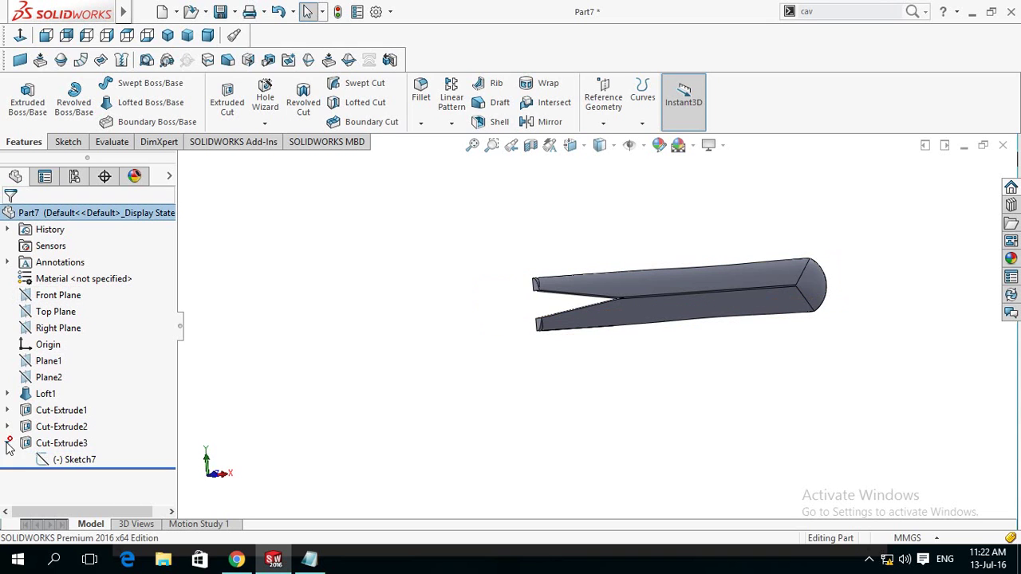
pyautogui.click(76, 459)
pyautogui.click(86, 419)
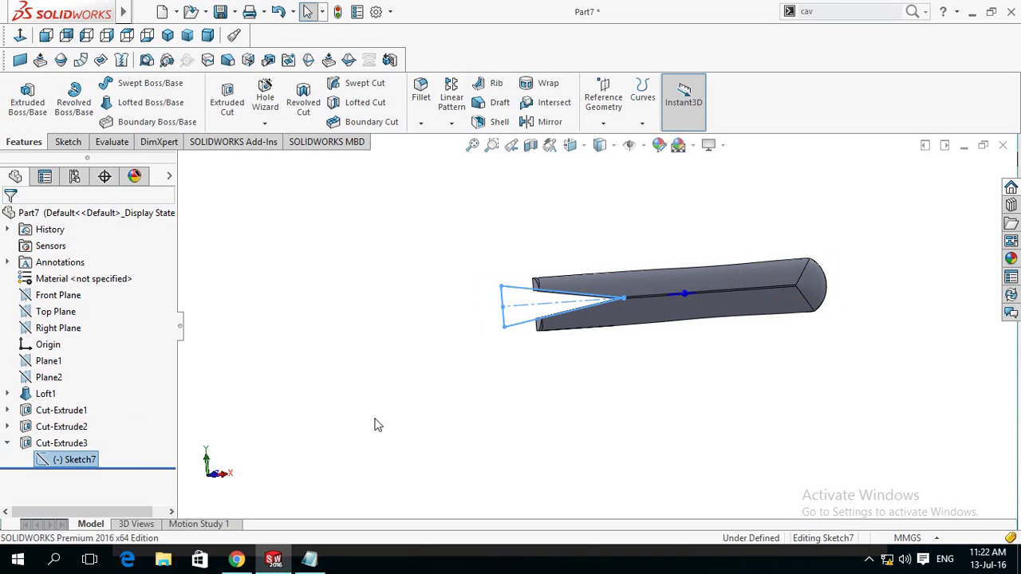
pyautogui.click(68, 113)
pyautogui.click(69, 116)
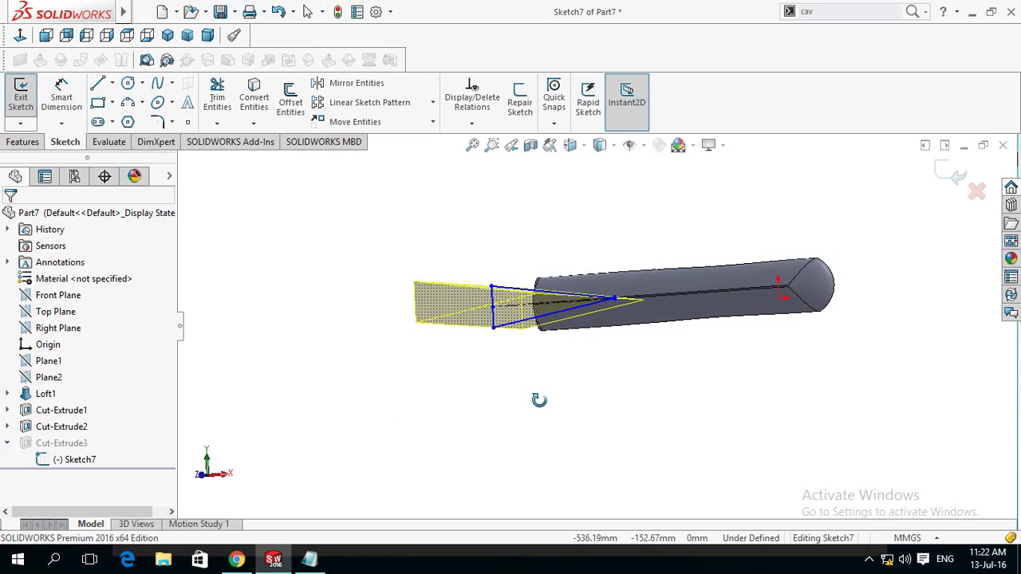
# - View the V-shaped sketch Normal To and select its lower sloped line
pyautogui.moveTo(580, 396); pyautogui.dragTo(545, 404, button='middle')
pyautogui.scroll(-2, 471, 331)
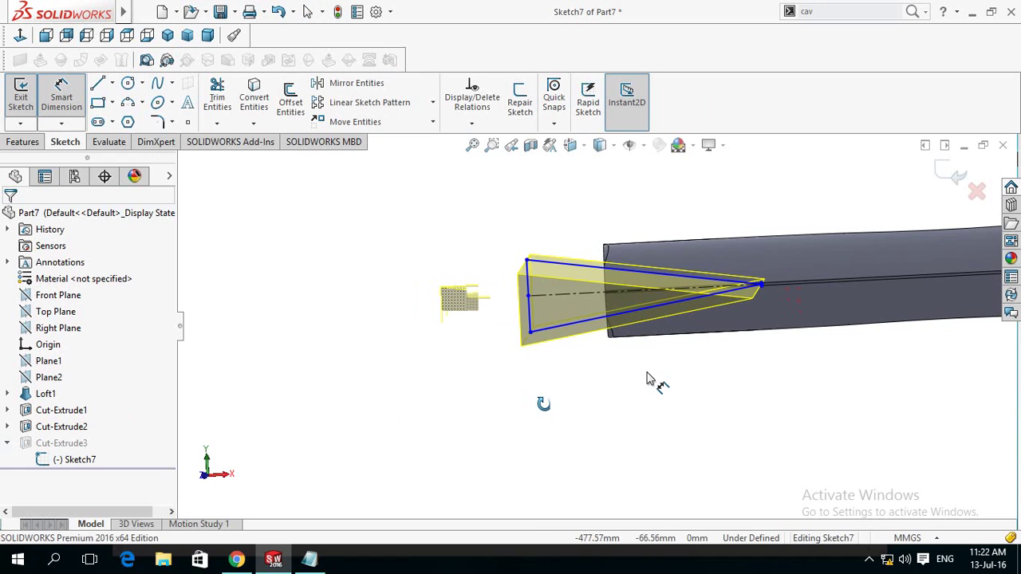
pyautogui.moveTo(647, 380); pyautogui.dragTo(656, 360, button='middle')
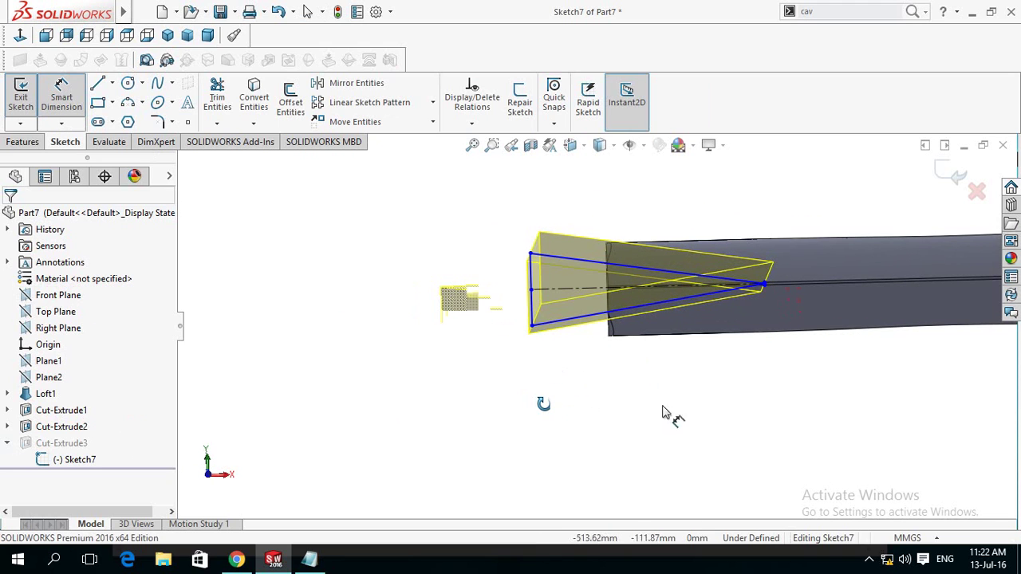
pyautogui.click(20, 35)
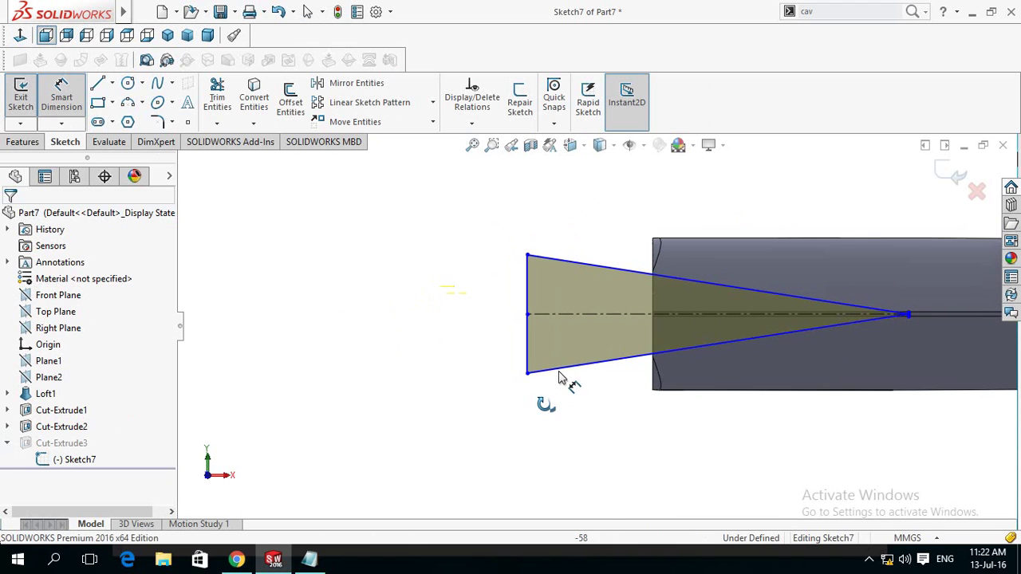
pyautogui.click(572, 372)
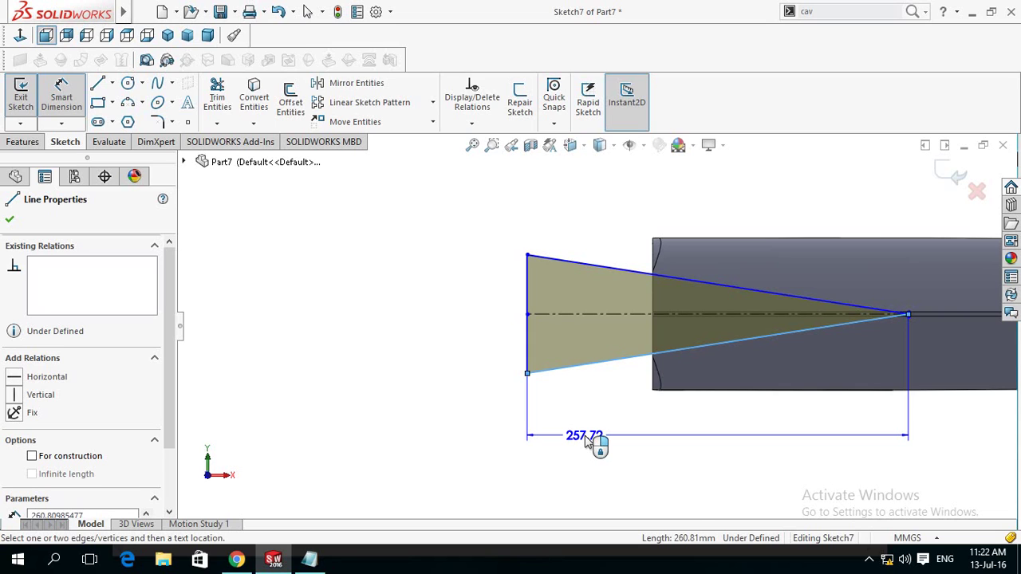
# - Add the 257.72 mm overall length and 172.77 mm distance from the body end
pyautogui.click(590, 442)
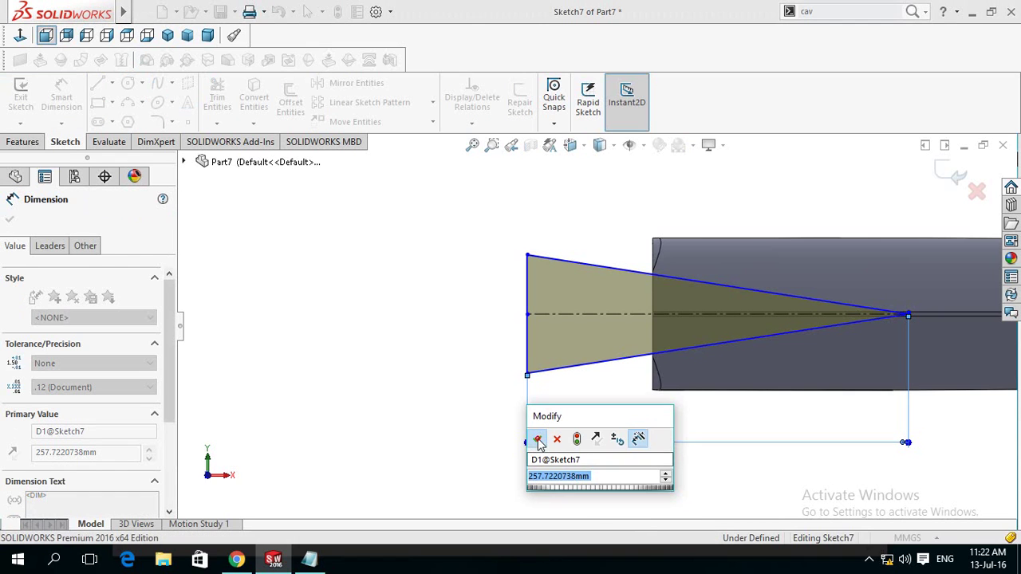
pyautogui.press('Return')
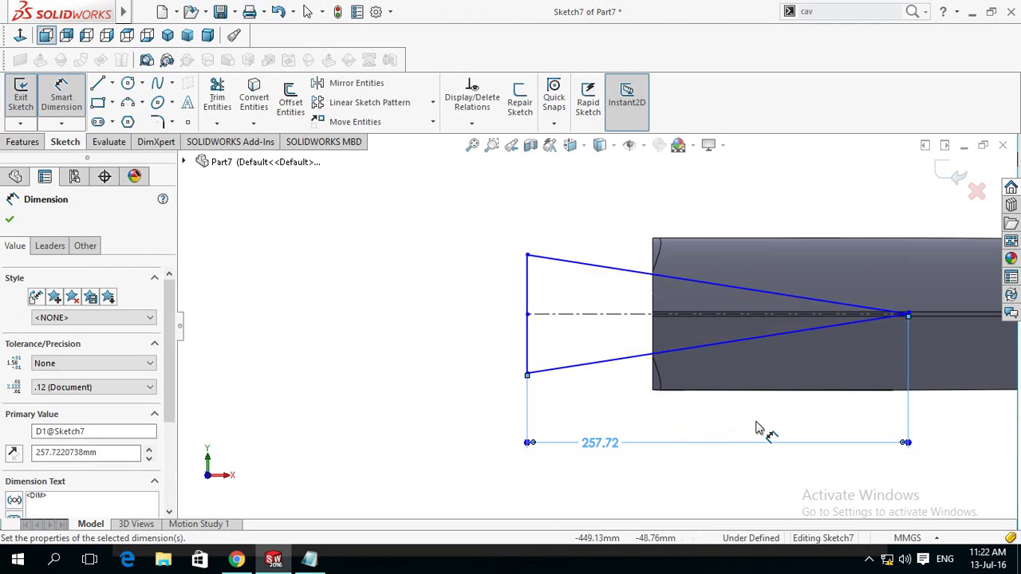
pyautogui.press('z')
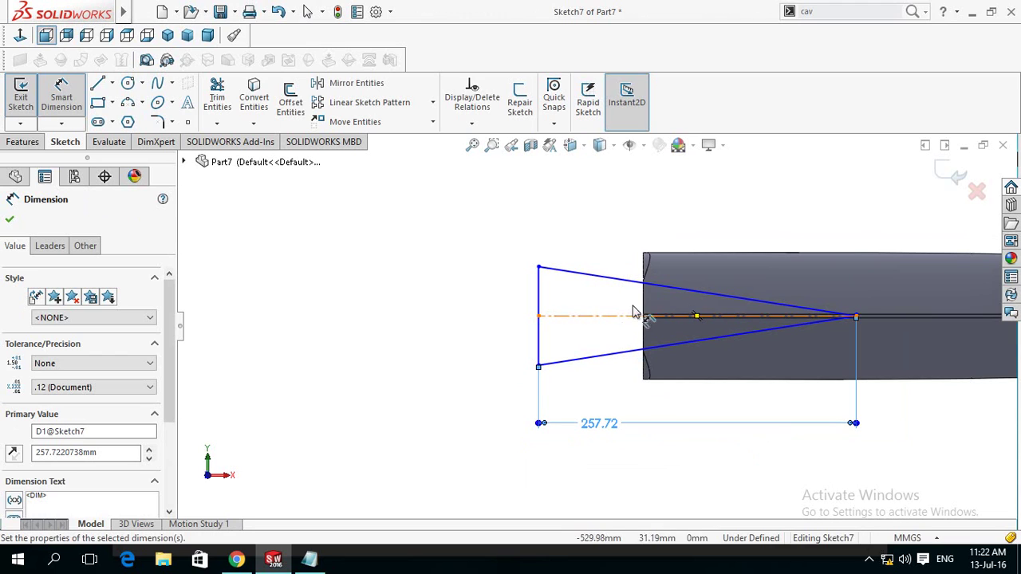
pyautogui.click(647, 309)
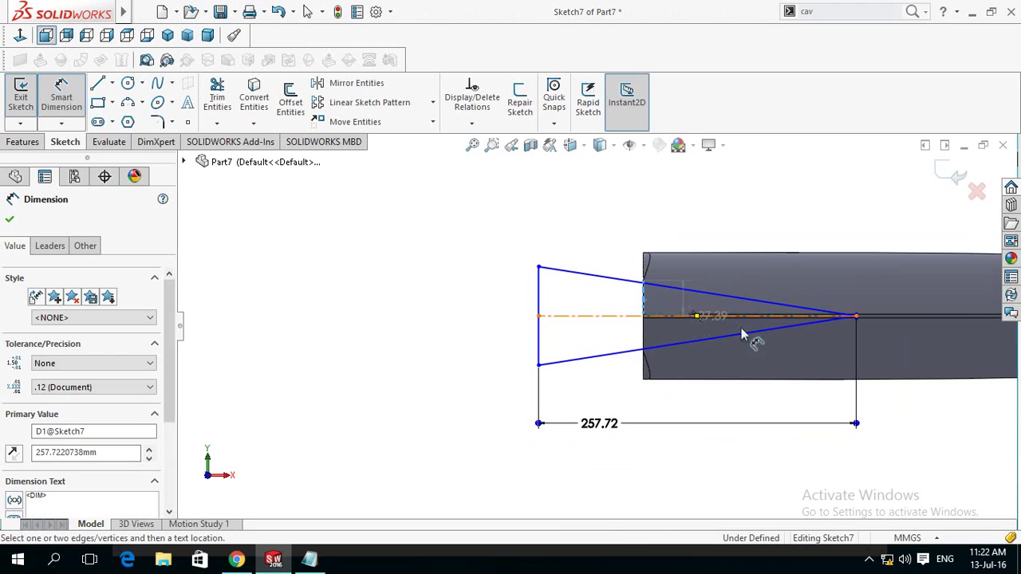
pyautogui.click(855, 318)
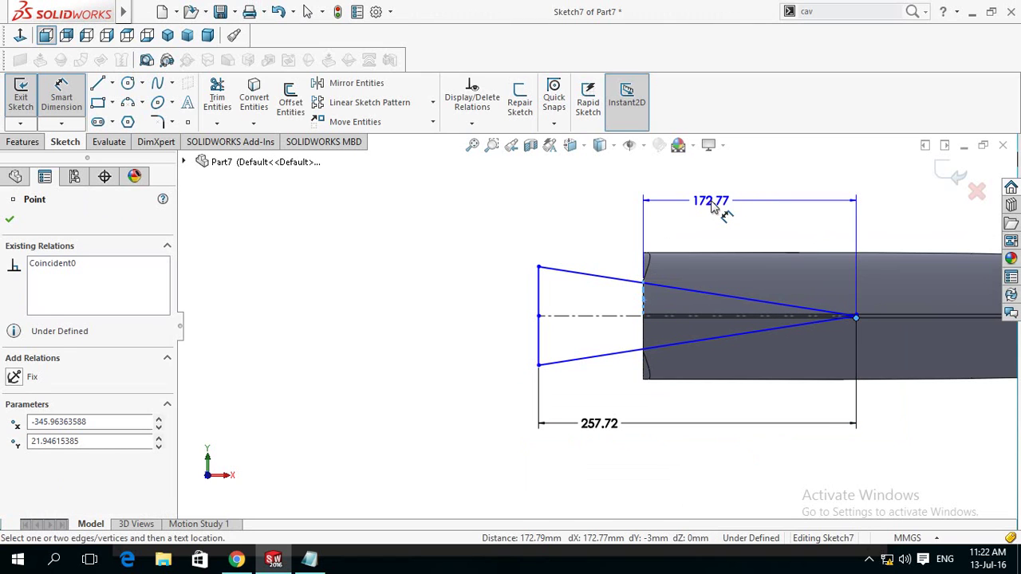
pyautogui.doubleClick(712, 202)
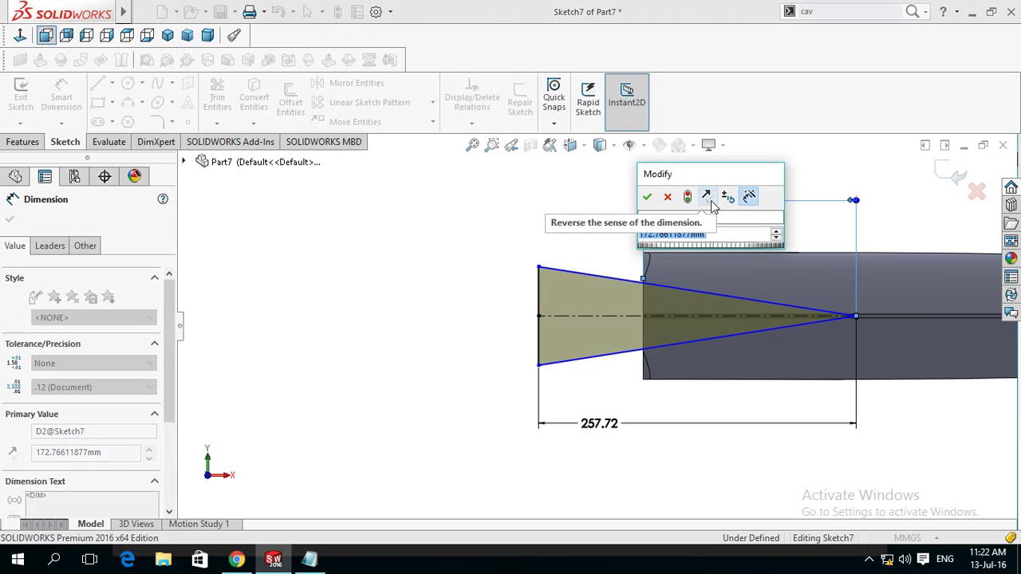
pyautogui.click(647, 196)
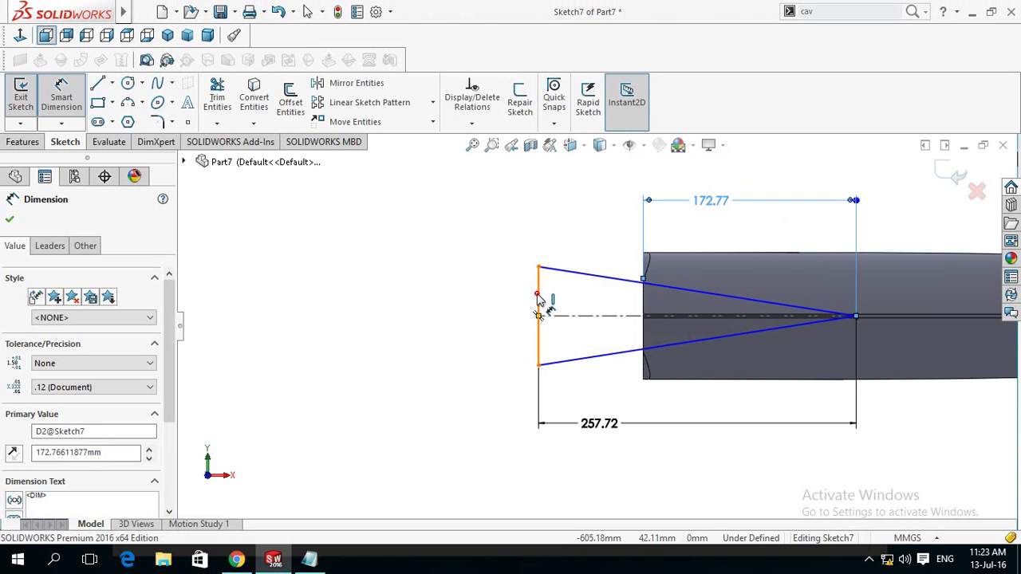
# - Add the 80.03 mm opening height dimension, then fit the sketch in view
pyautogui.click(540, 307)
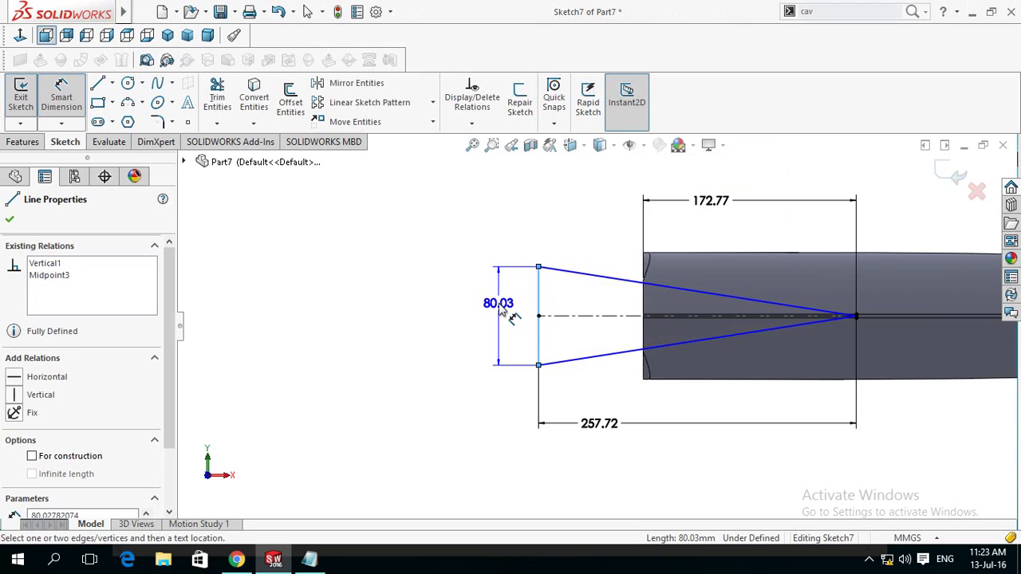
pyautogui.click(501, 311)
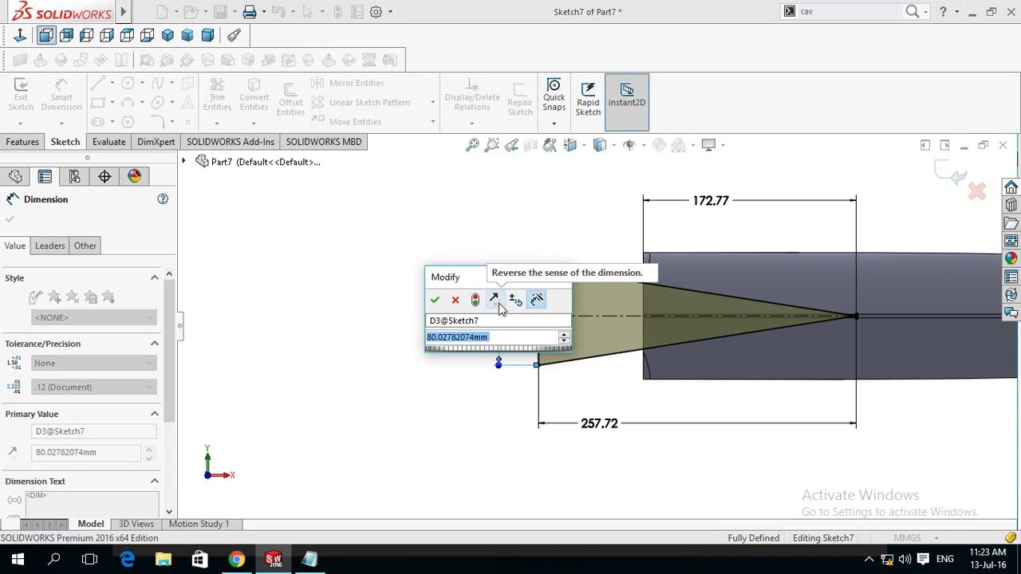
pyautogui.click(435, 299)
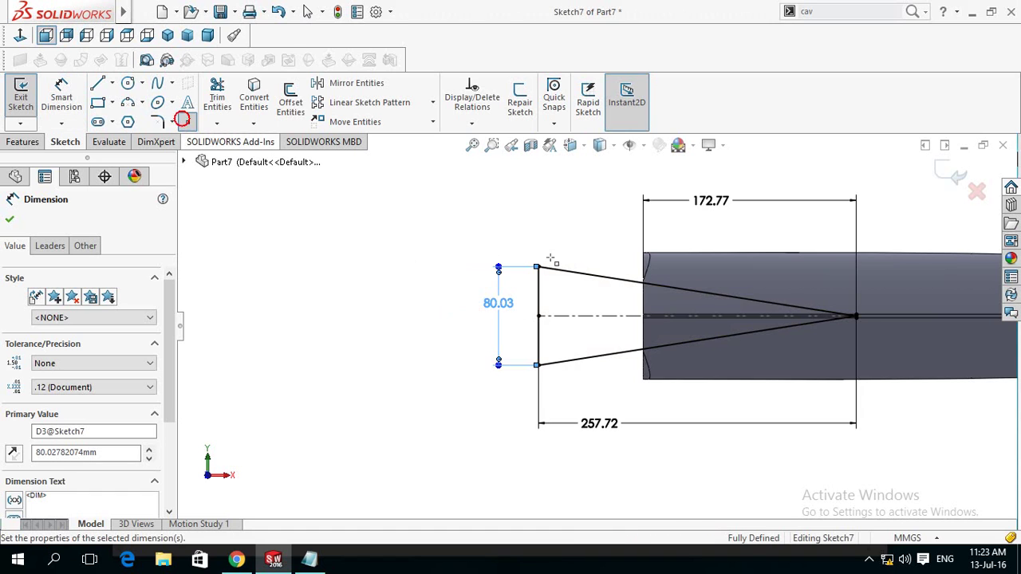
pyautogui.scroll(-2, 596, 252)
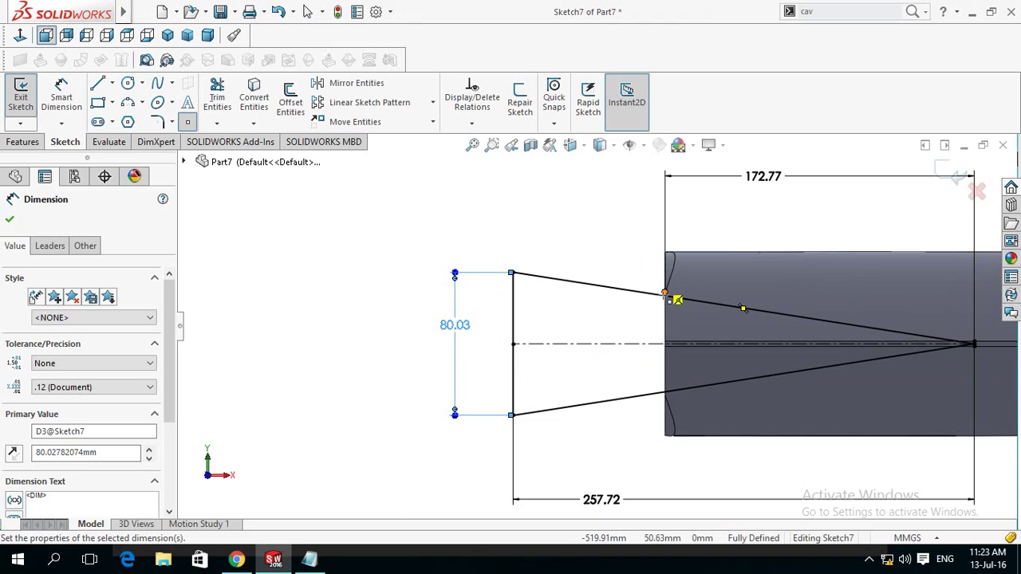
pyautogui.scroll(-2, 669, 296)
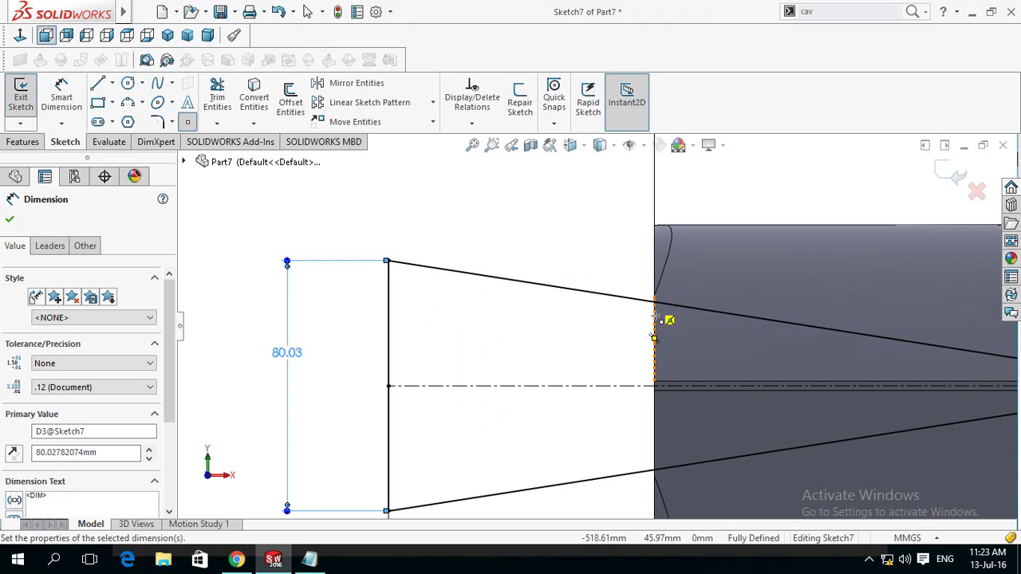
pyautogui.press('Escape')
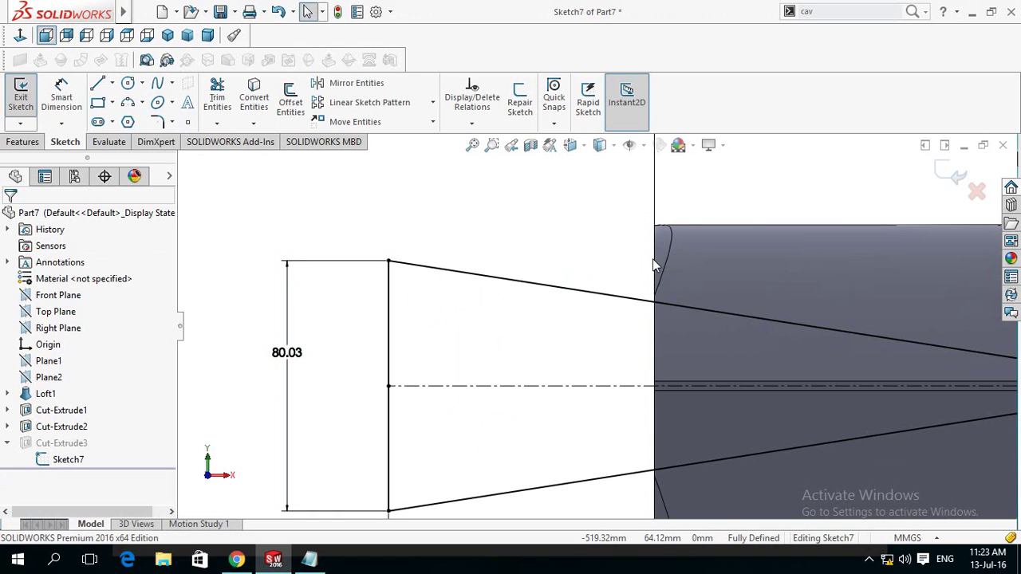
pyautogui.press('f')
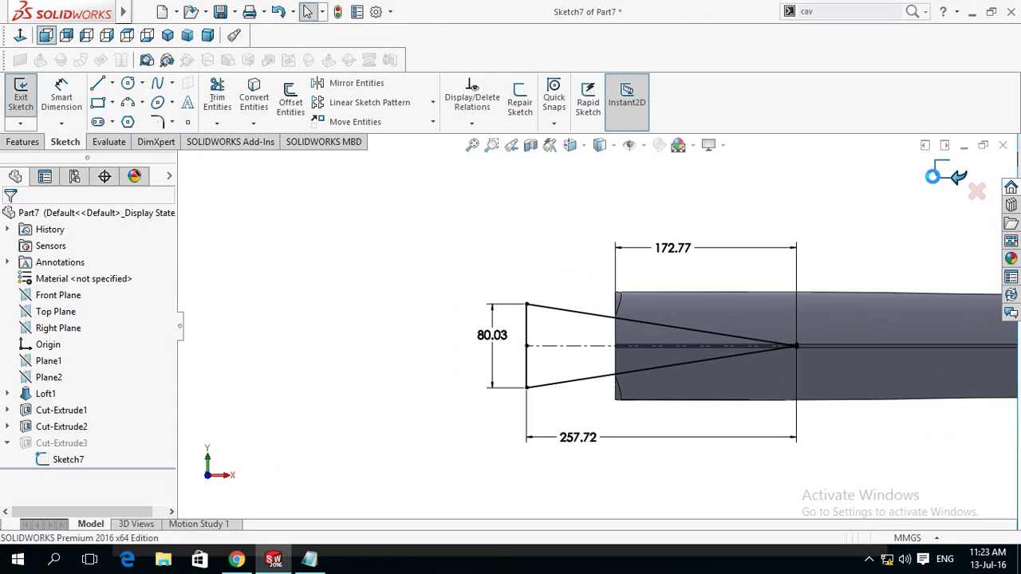
# - Exit Sketch7 to rebuild the V-cut and start a new sketch on the Front Plane
pyautogui.click(943, 176)
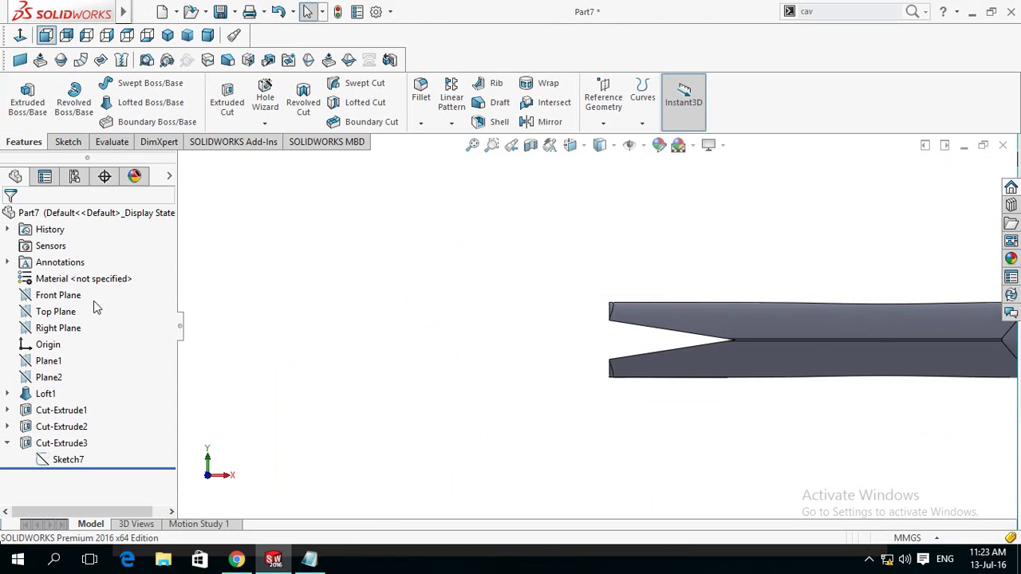
pyautogui.click(59, 297)
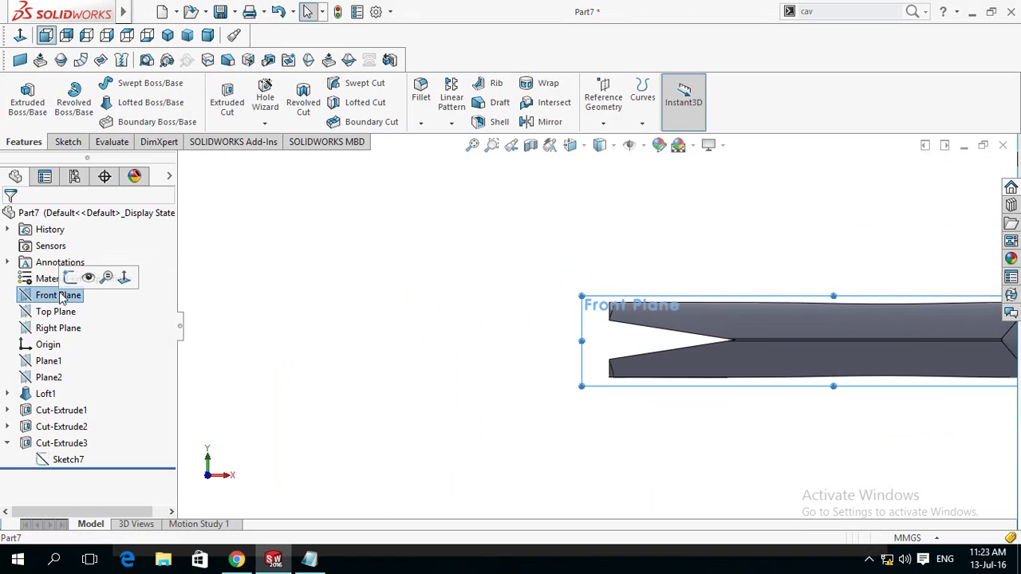
pyautogui.click(70, 277)
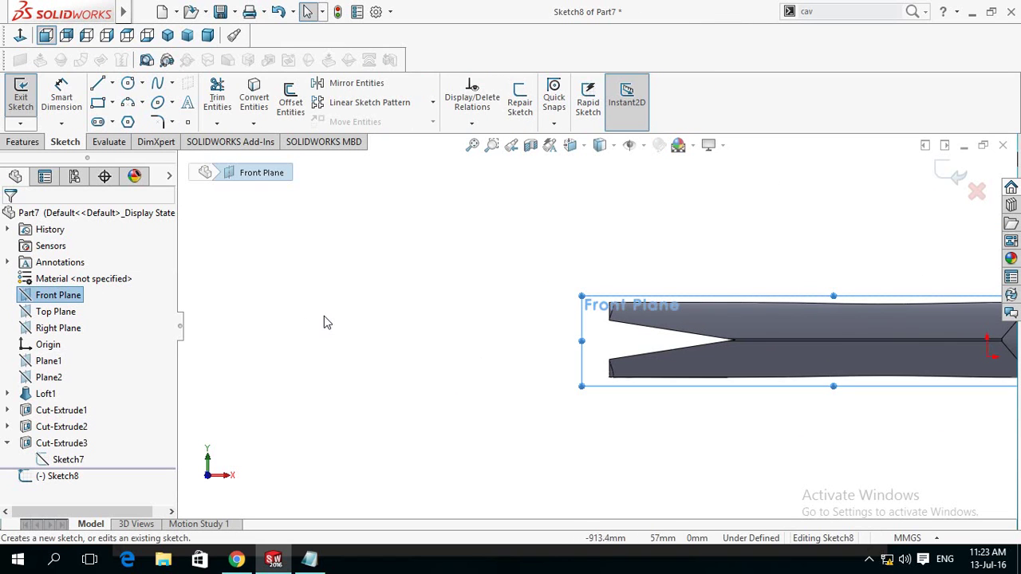
pyautogui.click(367, 321)
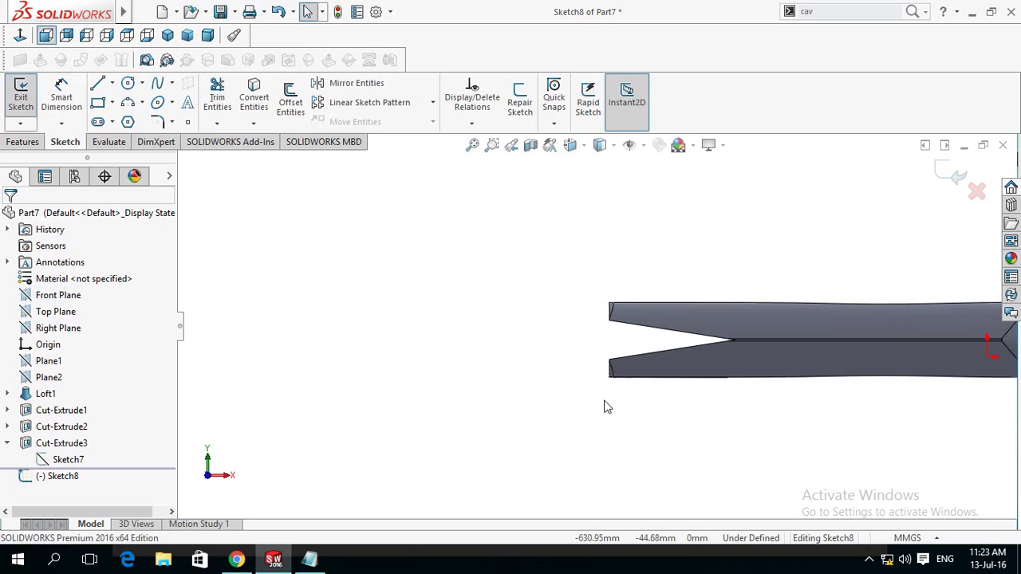
pyautogui.scroll(-1, 834, 255)
pyautogui.scroll(-1, 680, 445)
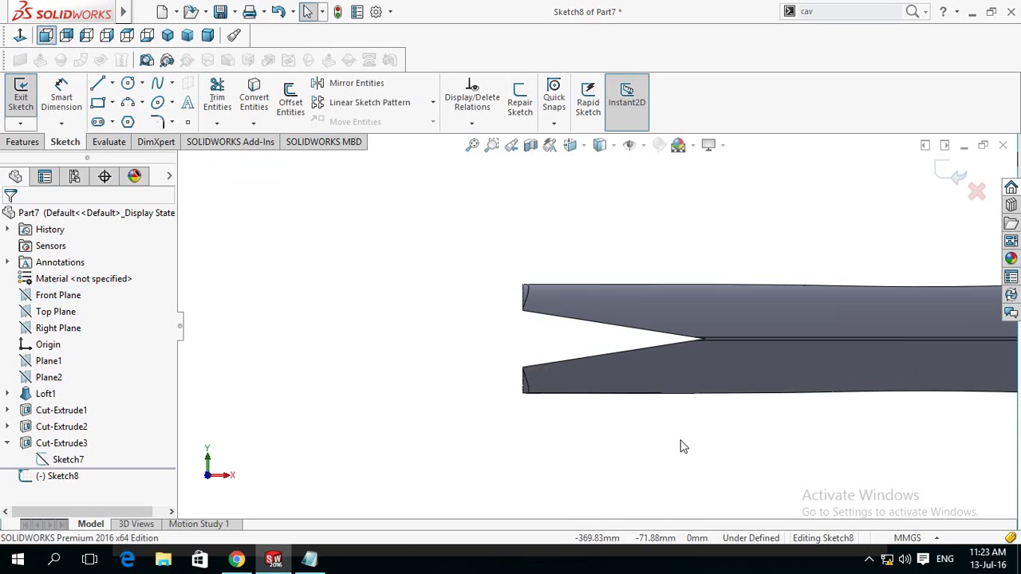
pyautogui.scroll(-1, 679, 439)
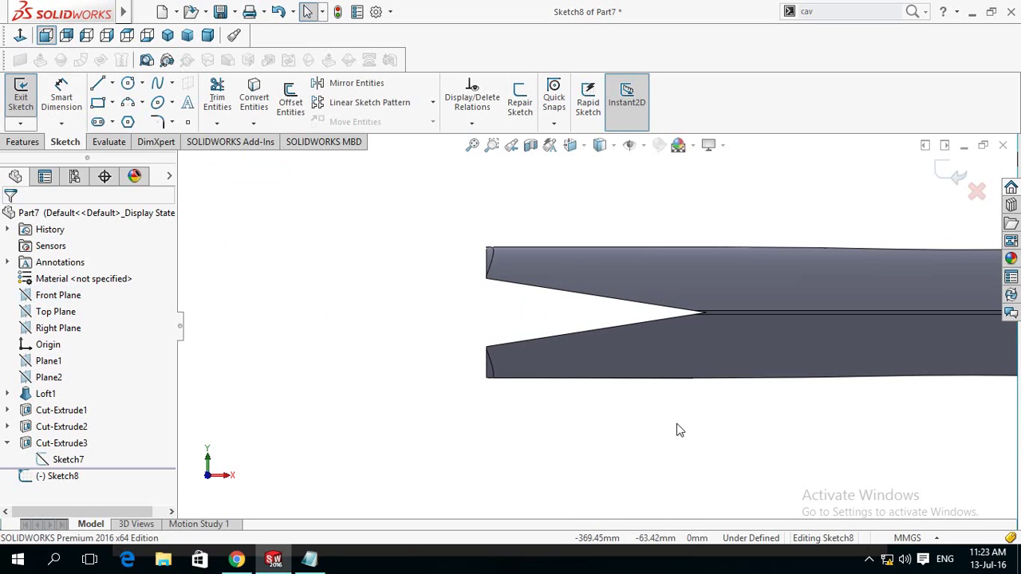
# - Draw a closed triangle from the V-slot tip to the handle's upper-left and lower-left corners
pyautogui.click(98, 84)
pyautogui.scroll(-3, 691, 353)
pyautogui.scroll(-2, 694, 319)
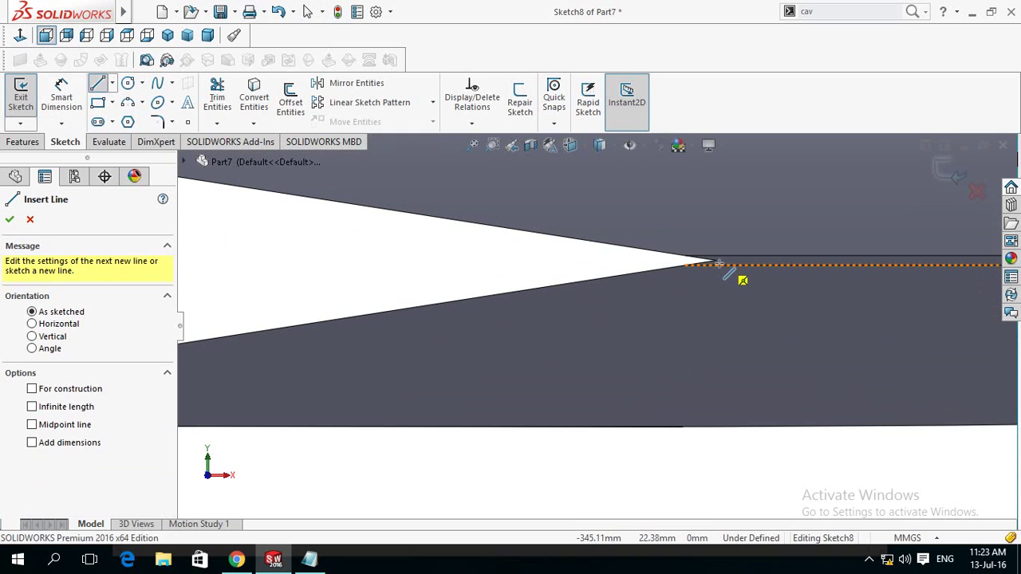
pyautogui.click(712, 261)
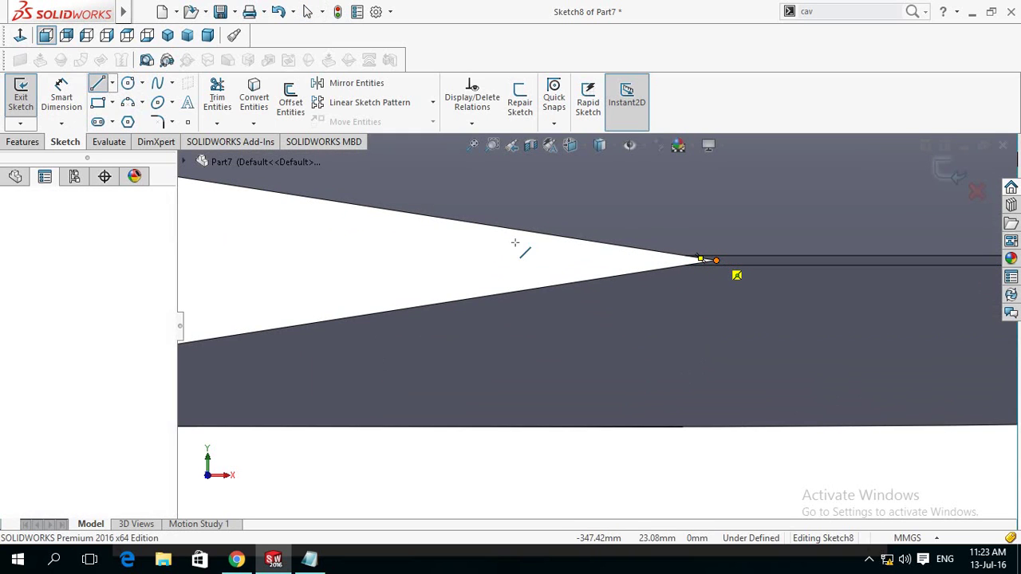
pyautogui.scroll(2, 510, 247)
pyautogui.scroll(2, 462, 243)
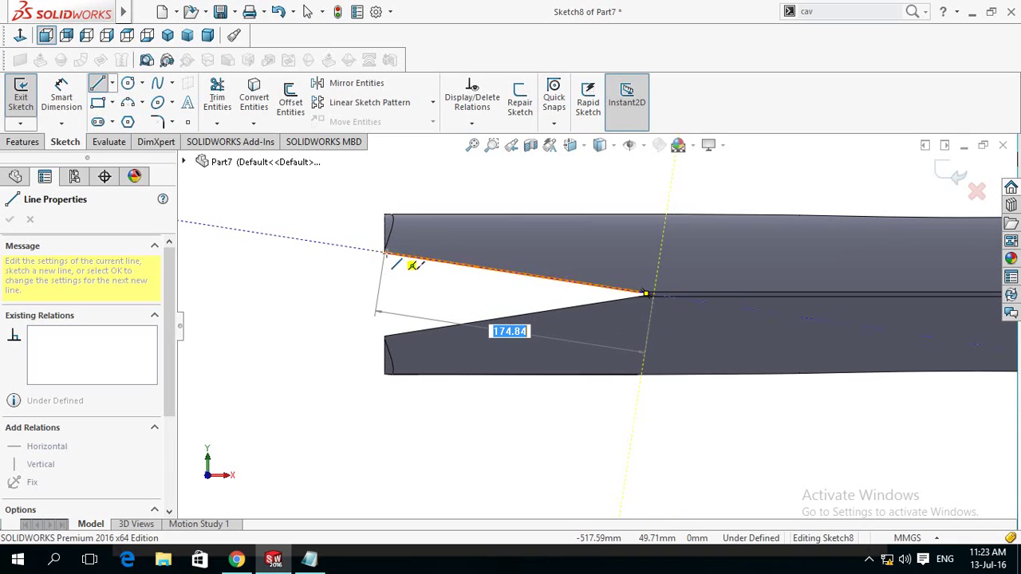
pyautogui.click(385, 252)
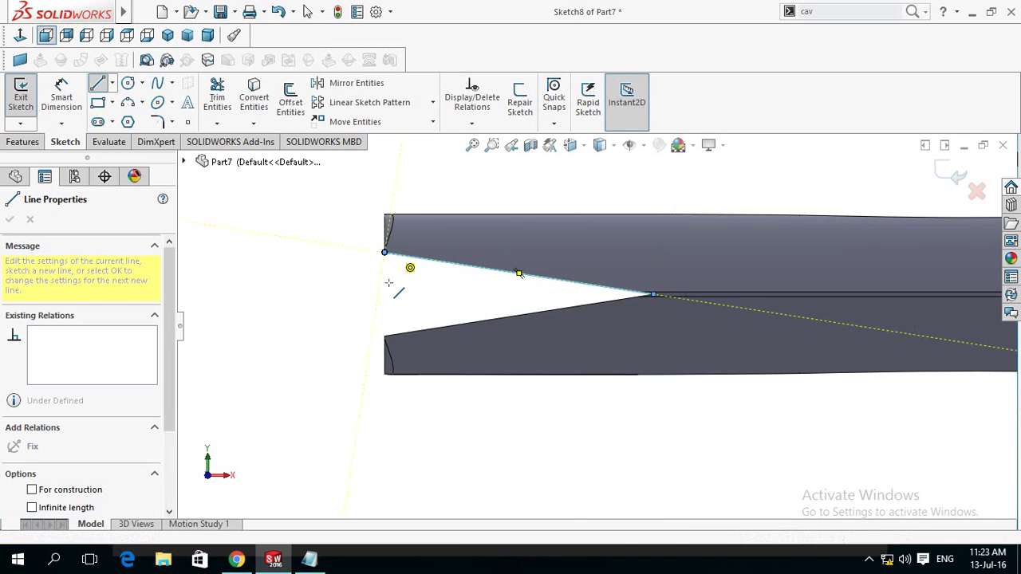
pyautogui.click(385, 336)
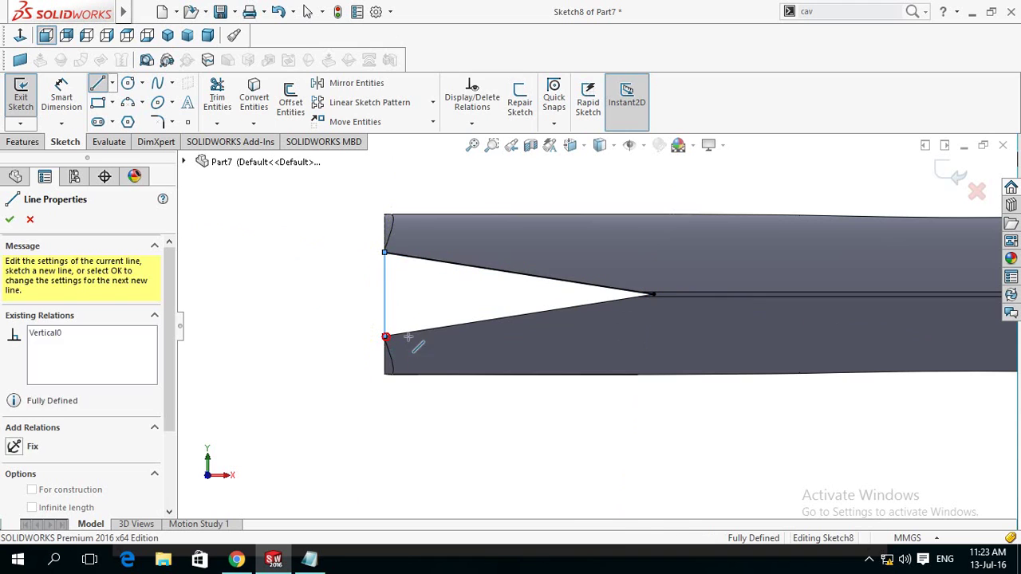
pyautogui.click(654, 296)
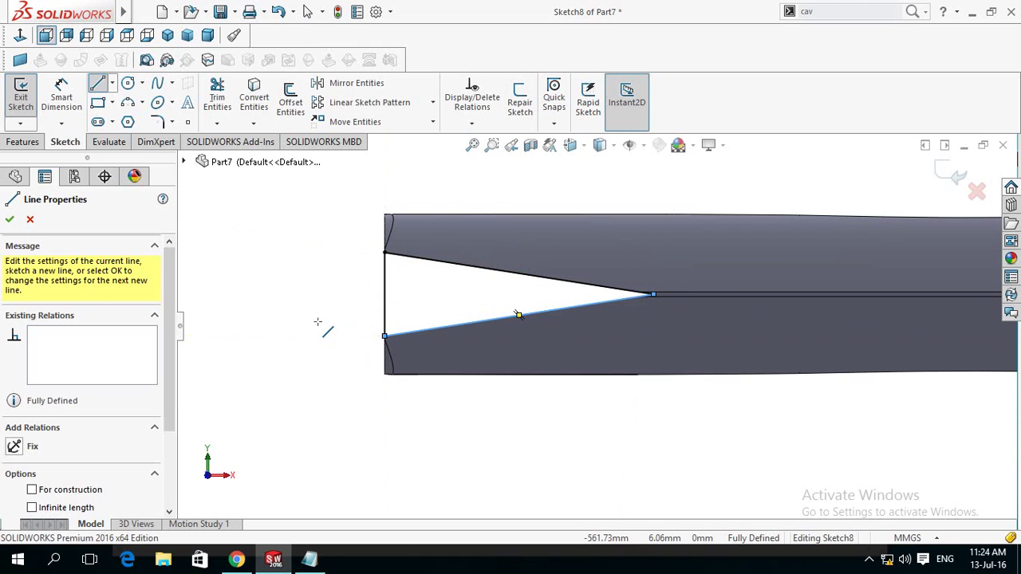
pyautogui.click(9, 221)
pyautogui.click(19, 145)
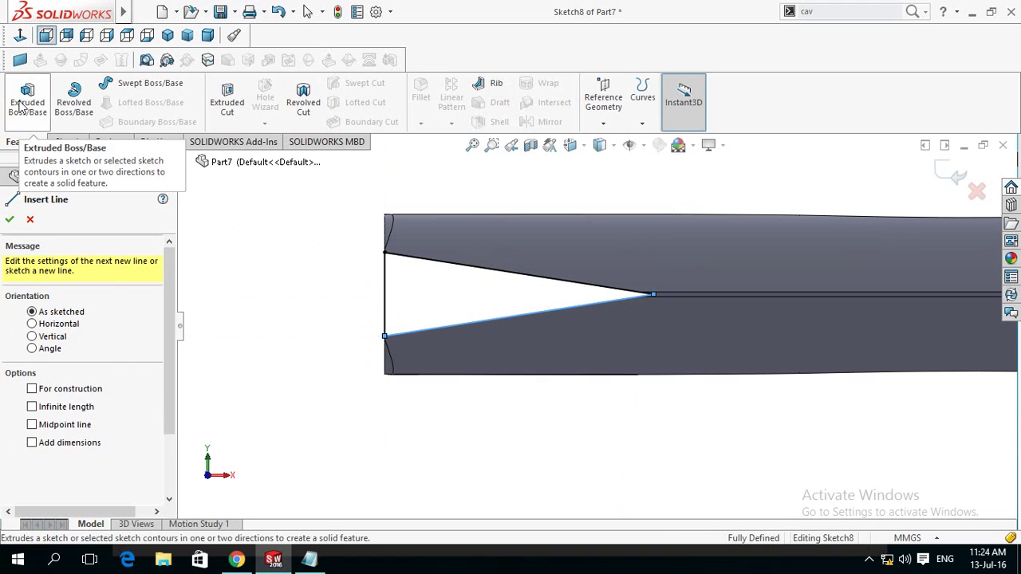
# - Extrude Sketch8 up to a handle vertex as Boss-Extrude2 and select its triangular face
pyautogui.click(24, 108)
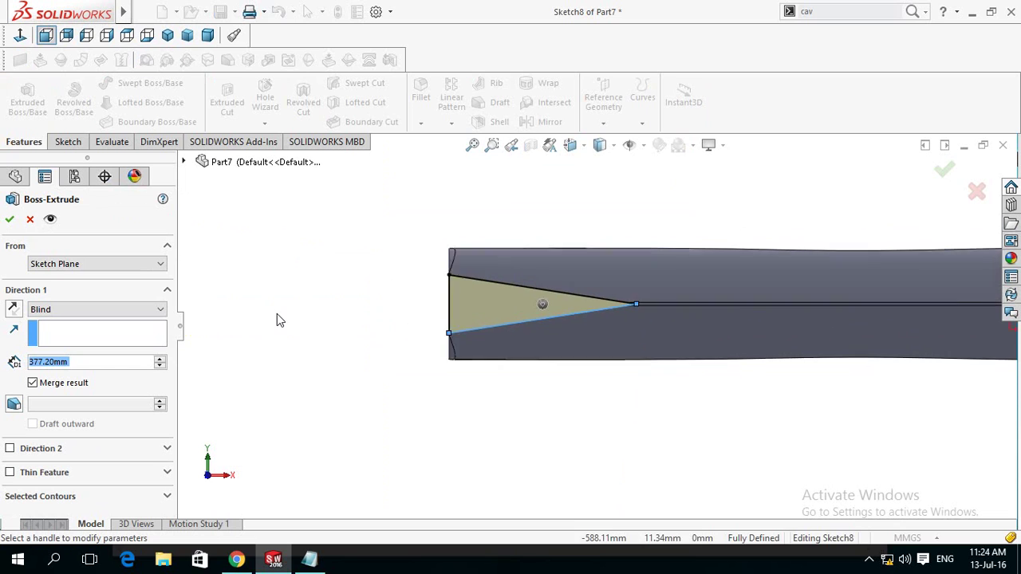
pyautogui.moveTo(277, 314); pyautogui.dragTo(362, 337, button='middle')
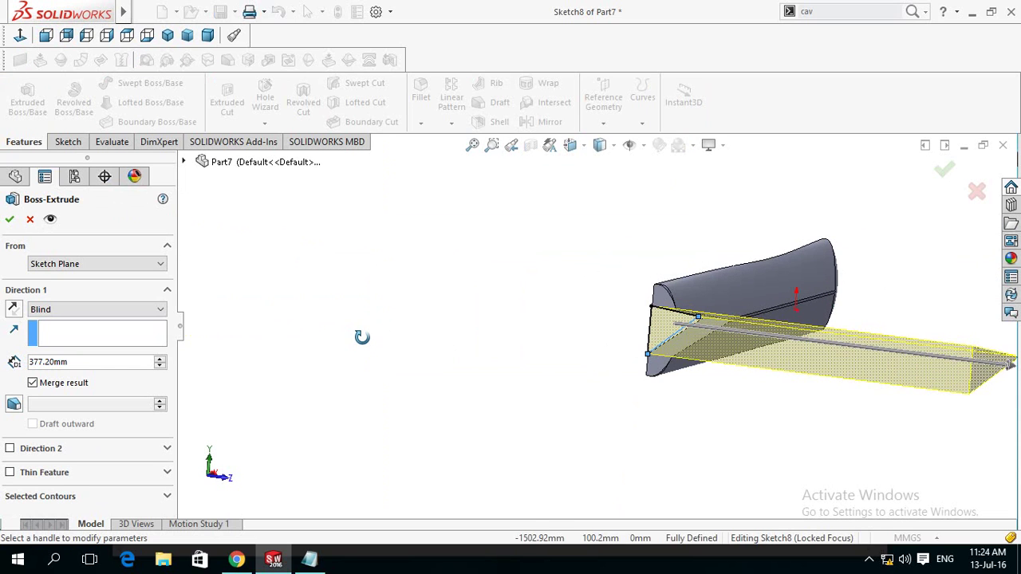
pyautogui.moveTo(362, 336); pyautogui.dragTo(550, 396, button='middle')
pyautogui.scroll(-3, 551, 397)
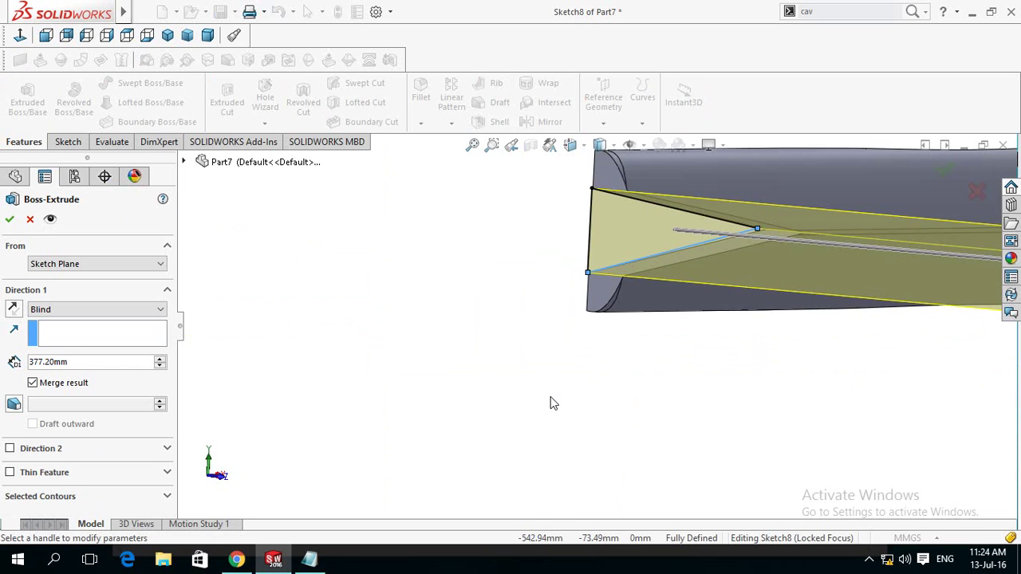
pyautogui.scroll(-2, 642, 246)
pyautogui.click(642, 249)
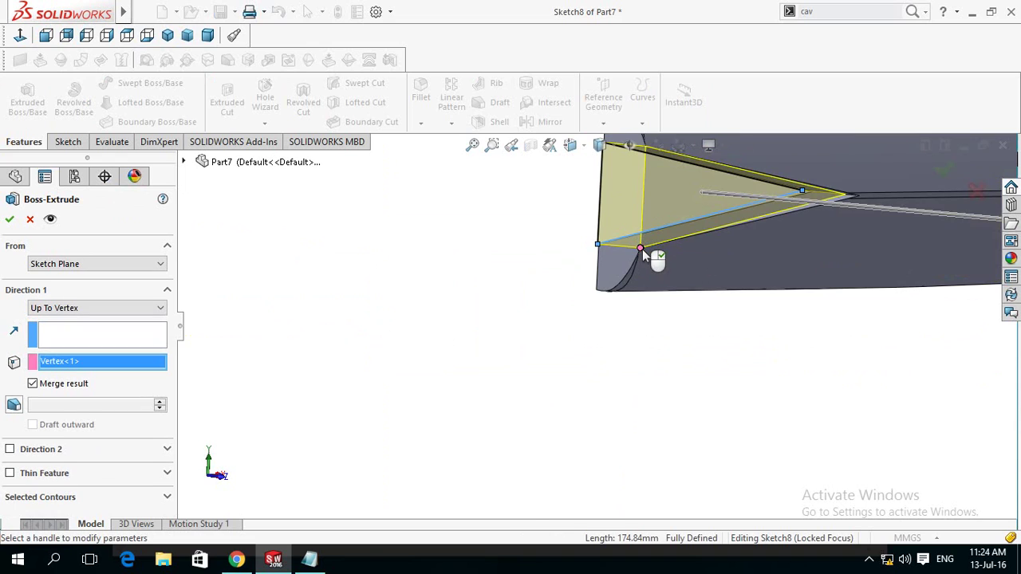
pyautogui.scroll(3, 471, 276)
pyautogui.scroll(2, 471, 275)
pyautogui.moveTo(471, 275); pyautogui.dragTo(412, 267, button='middle')
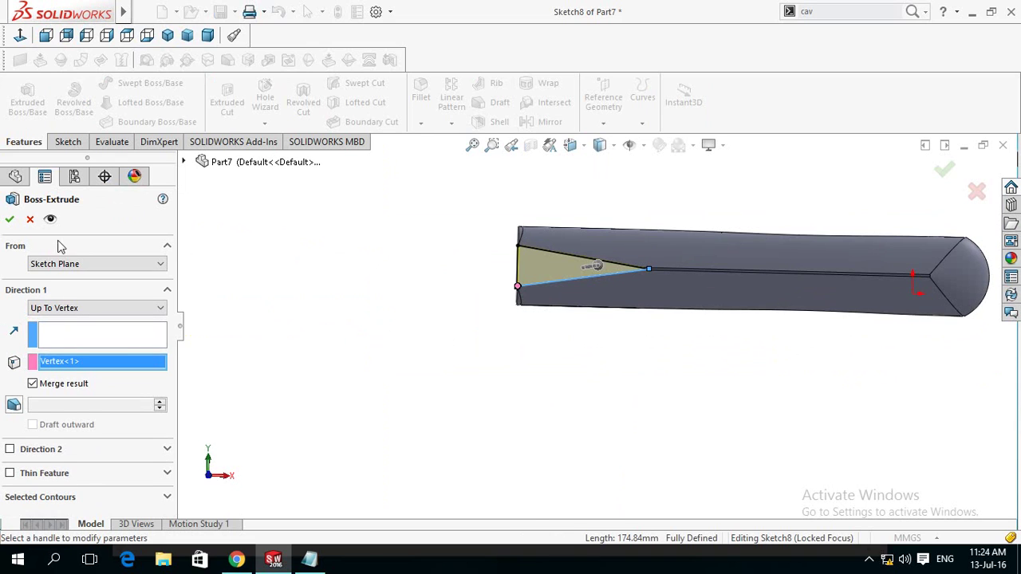
pyautogui.click(7, 221)
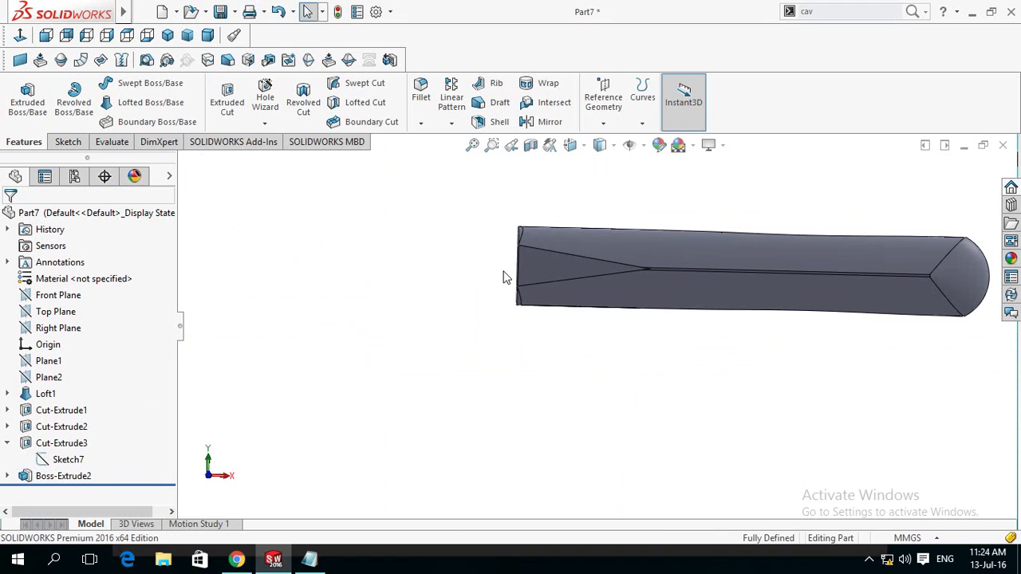
pyautogui.click(545, 269)
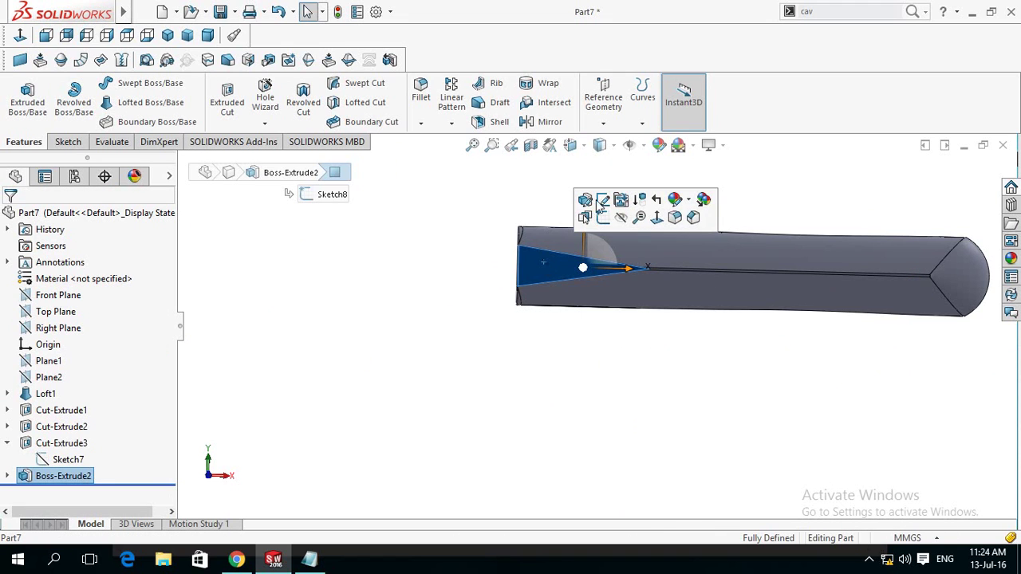
# - Apply a peach colour to the whole Boss-Extrude2 feature
pyautogui.click(675, 199)
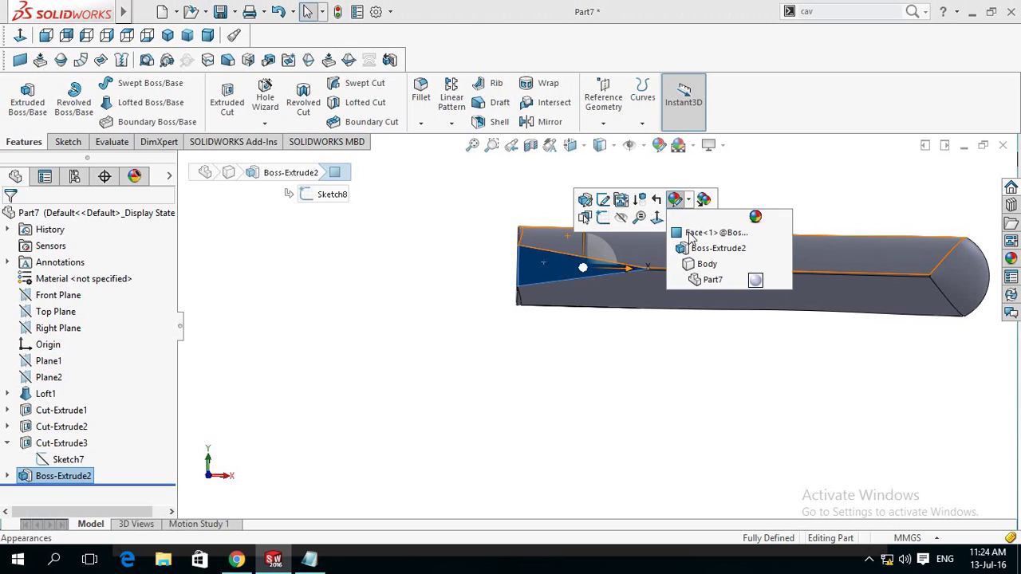
pyautogui.click(698, 249)
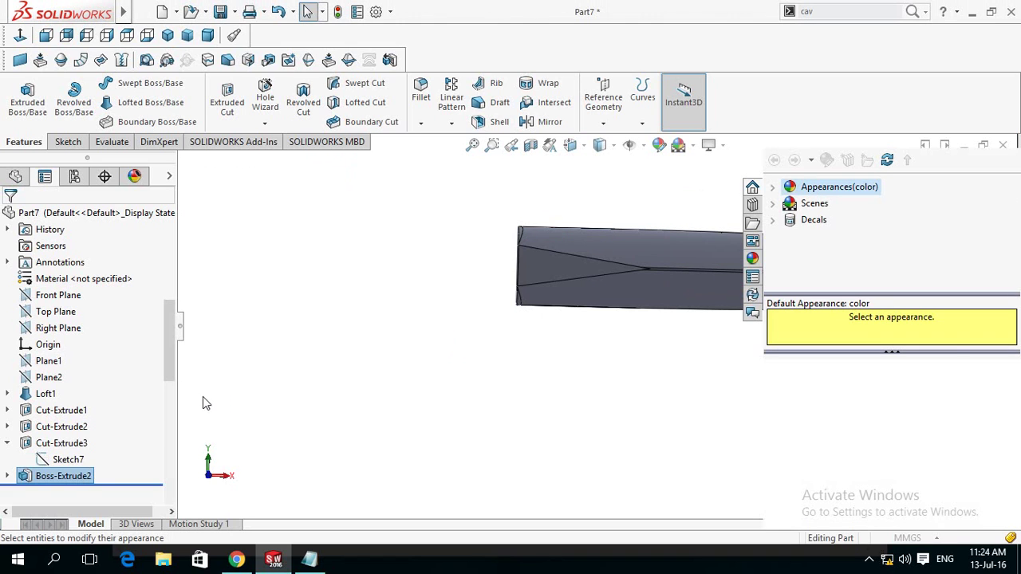
pyautogui.moveTo(171, 371); pyautogui.dragTo(170, 421)
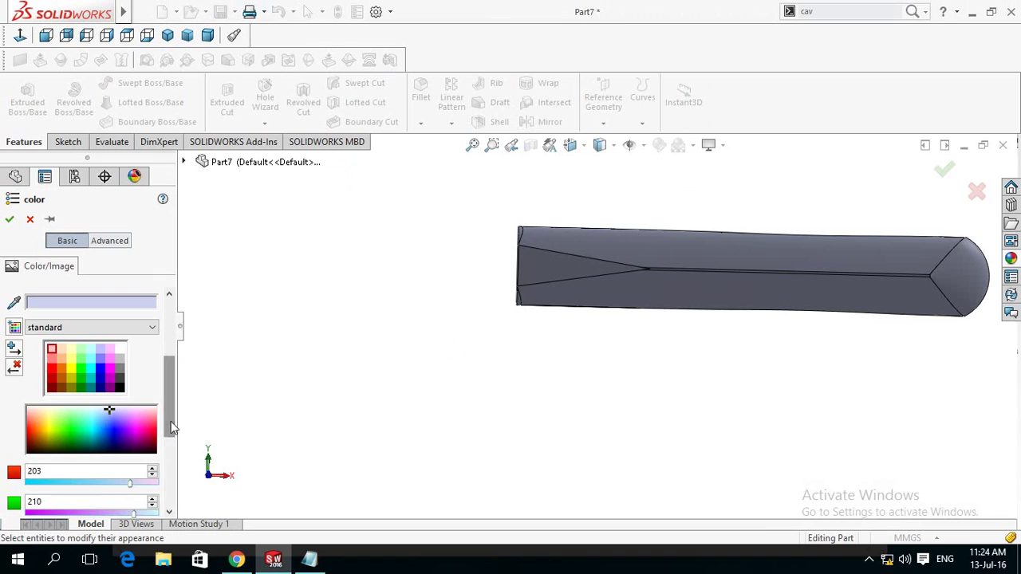
pyautogui.click(62, 351)
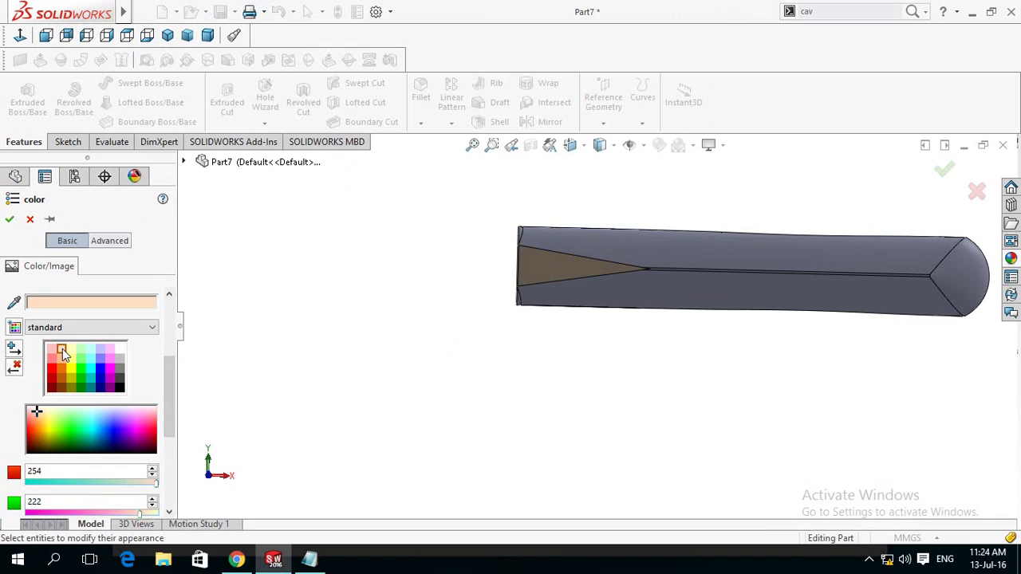
pyautogui.press('Return')
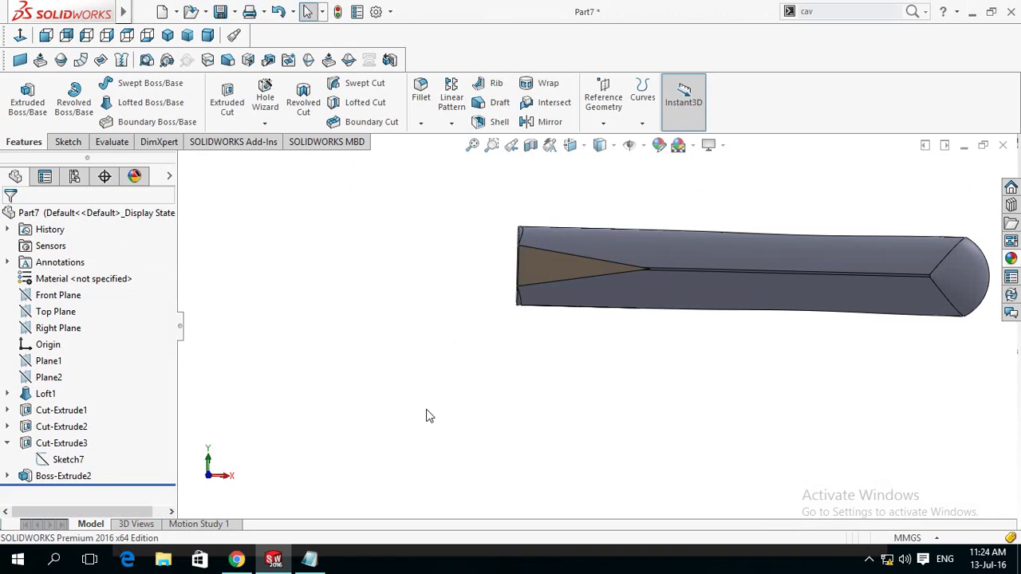
pyautogui.moveTo(430, 335)
pyautogui.mouseDown(button='middle')
pyautogui.moveTo(529, 363)
pyautogui.moveTo(469, 356)
pyautogui.moveTo(463, 327)
pyautogui.mouseUp(button='middle')
# - Start a sketch on the handle's narrow end face, viewed Normal To
pyautogui.scroll(-1, 511, 319)
pyautogui.scroll(-2, 530, 311)
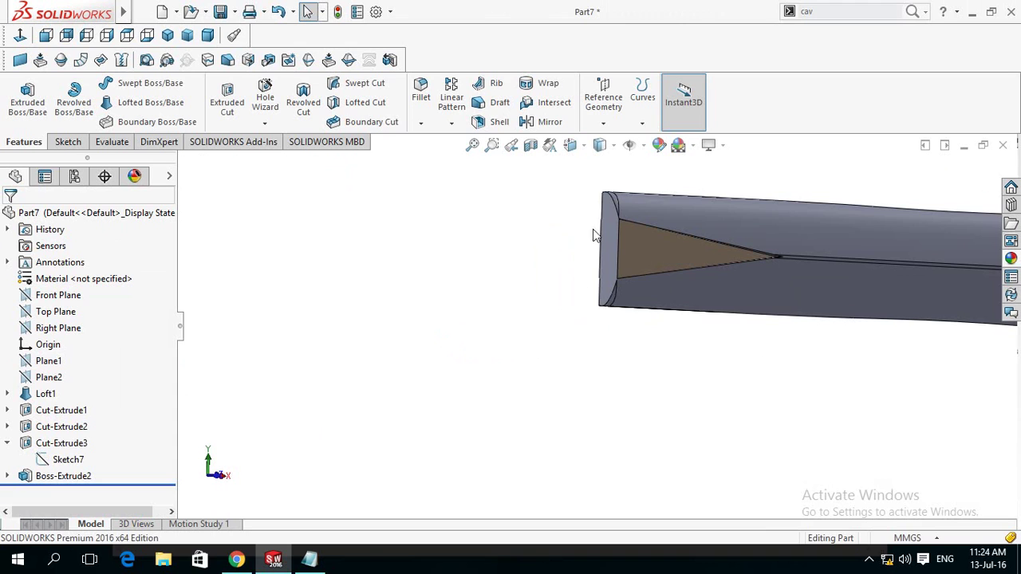
pyautogui.click(609, 255)
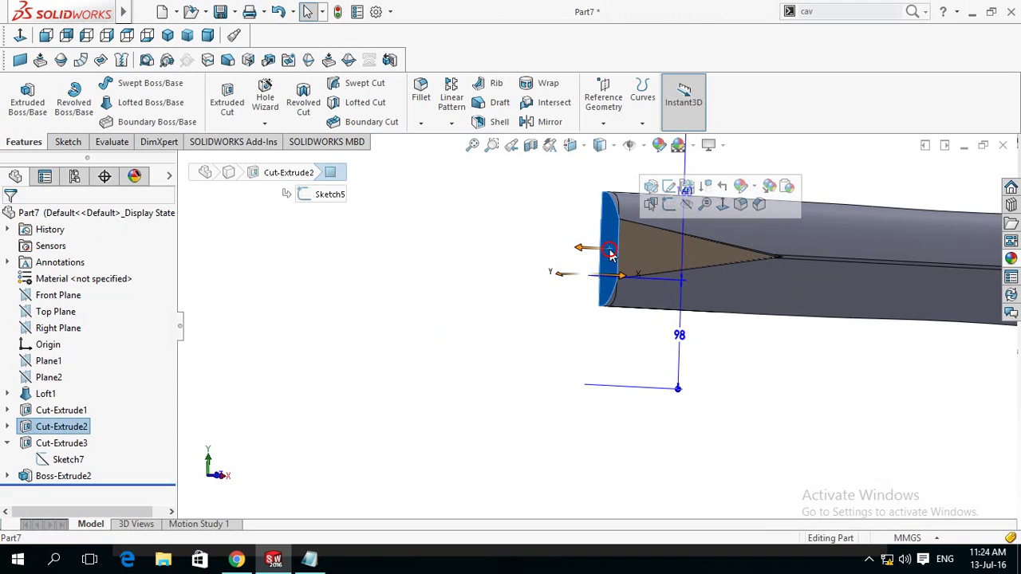
pyautogui.click(668, 205)
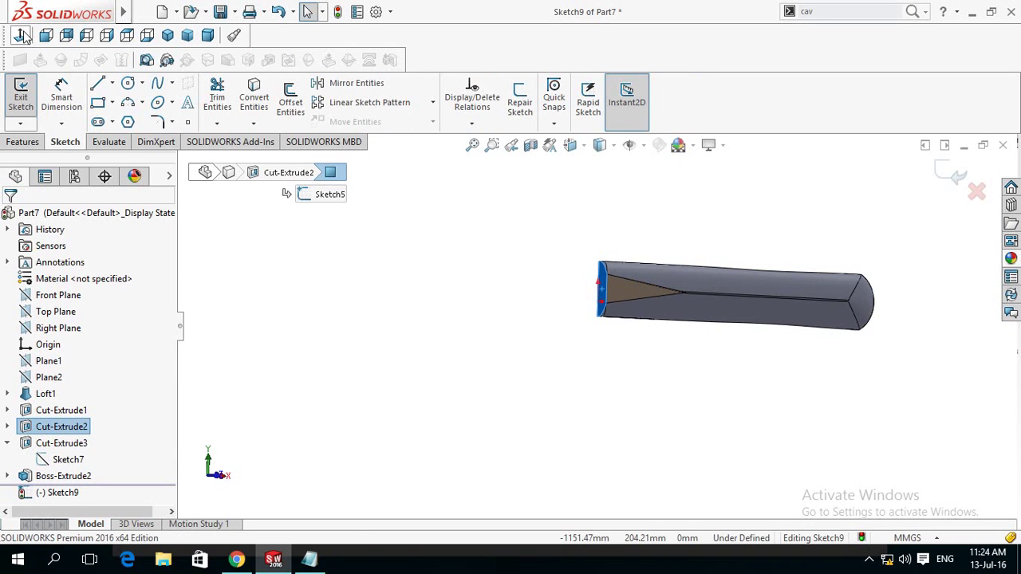
pyautogui.click(391, 322)
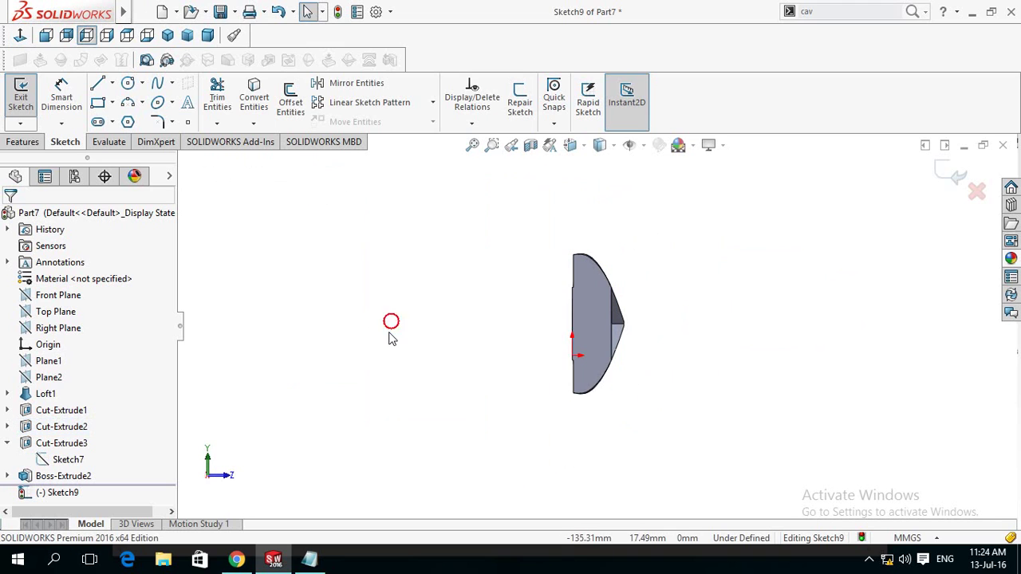
# - Draw a centerline from the face's left edge to the inner vertical edge
pyautogui.click(111, 83)
pyautogui.click(136, 118)
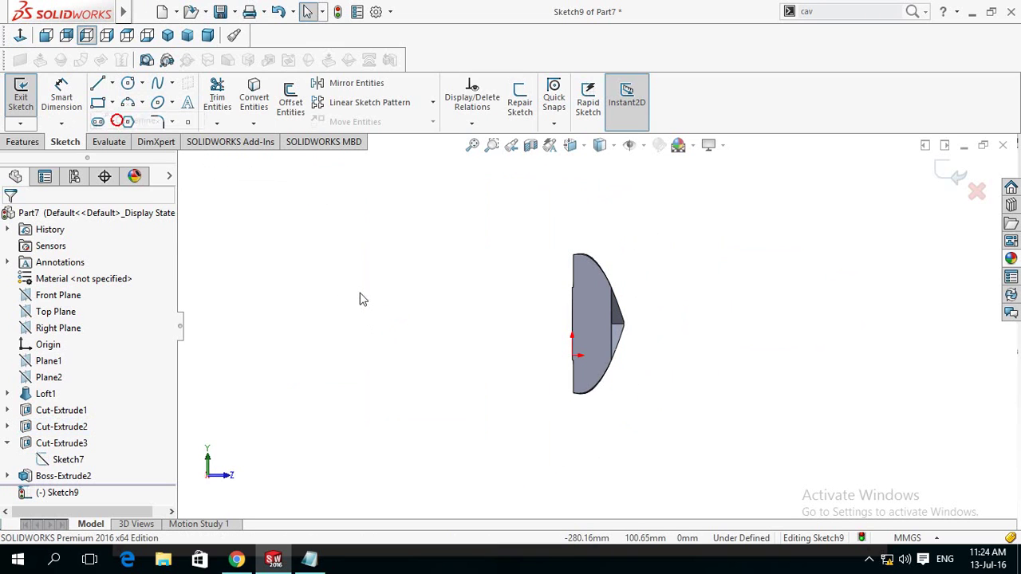
pyautogui.scroll(-3, 529, 347)
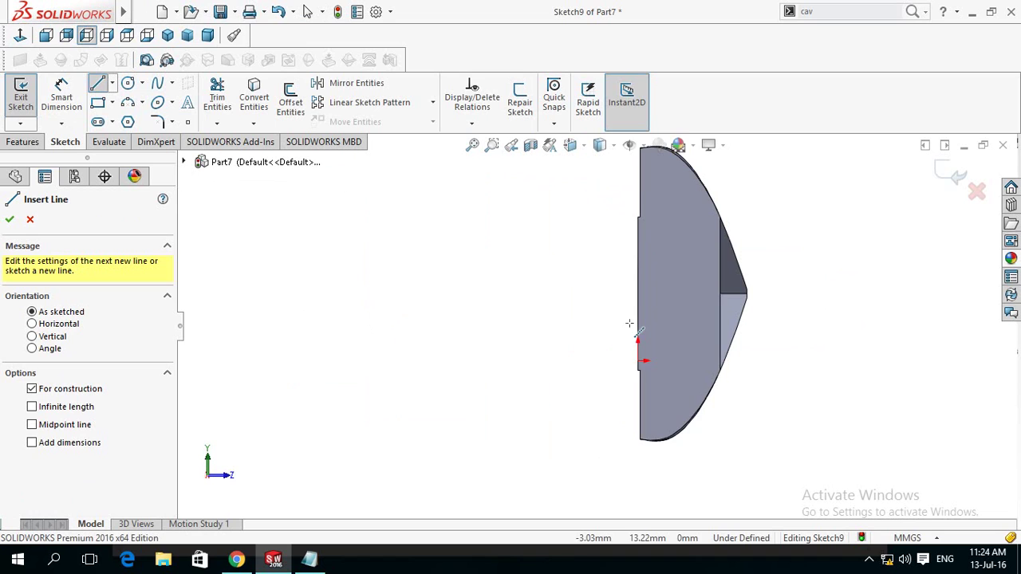
pyautogui.scroll(-1, 638, 311)
pyautogui.click(639, 287)
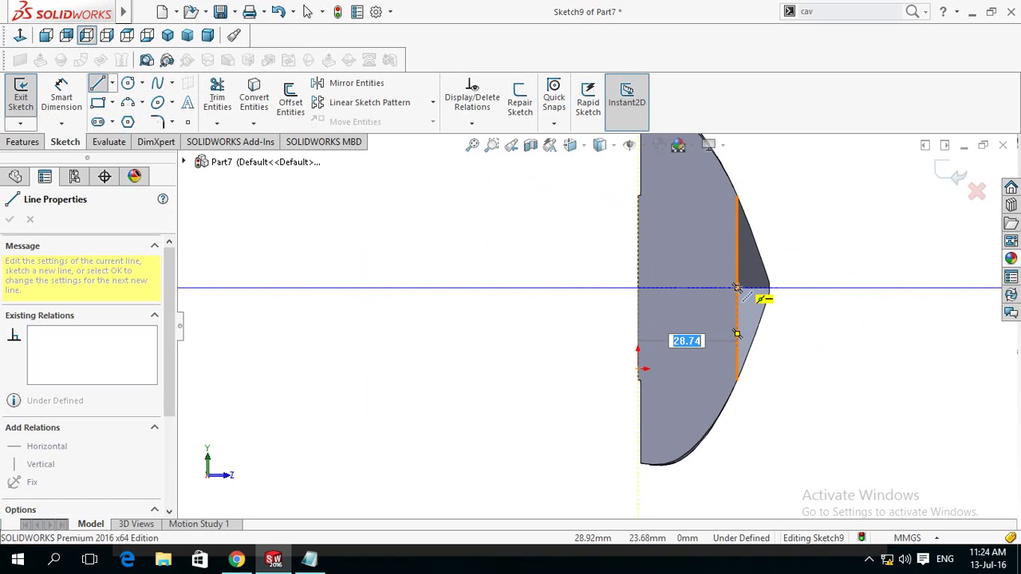
pyautogui.click(737, 287)
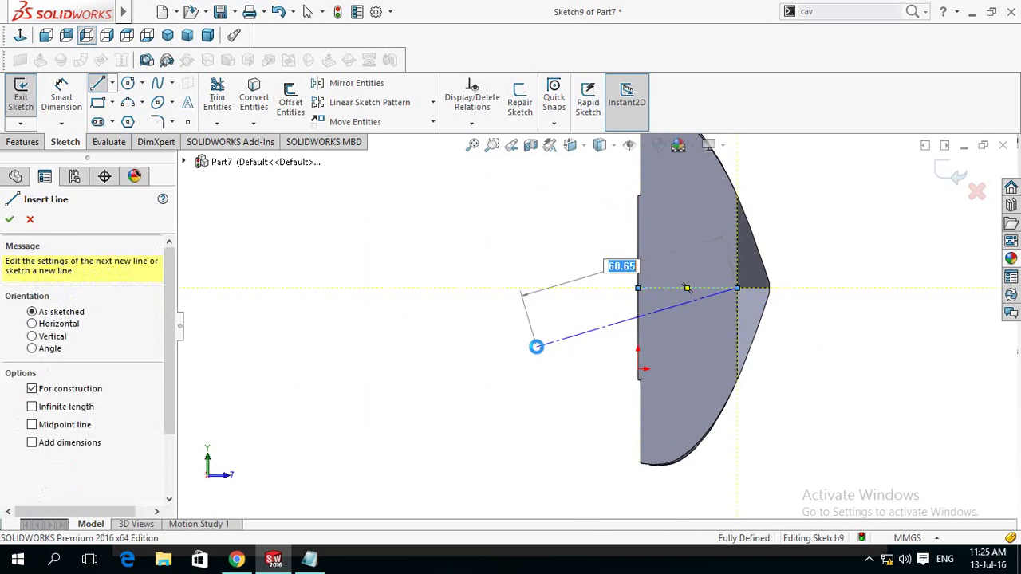
pyautogui.press('Escape')
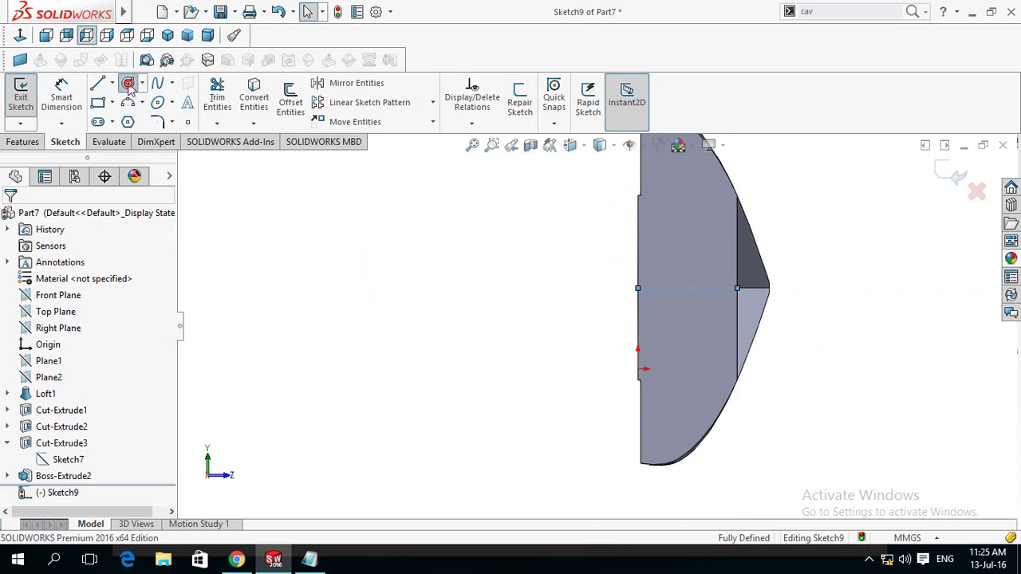
# - Draw a circle centred on the centerline and start an Extruded Boss/Base from it
pyautogui.click(128, 84)
pyautogui.click(687, 287)
pyautogui.click(722, 287)
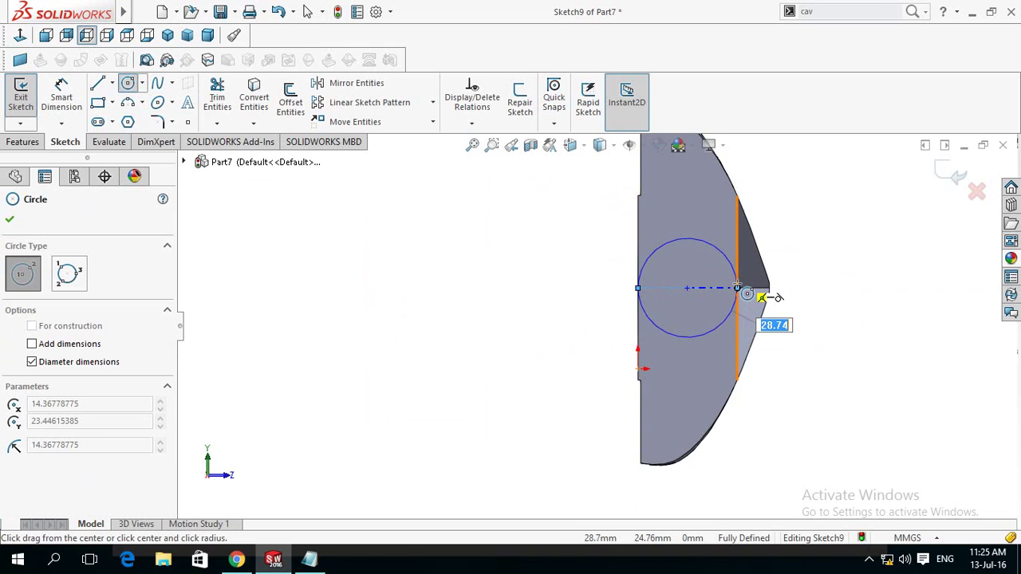
pyautogui.click(747, 294)
pyautogui.scroll(3, 565, 323)
pyautogui.moveTo(556, 324); pyautogui.dragTo(471, 318, button='middle')
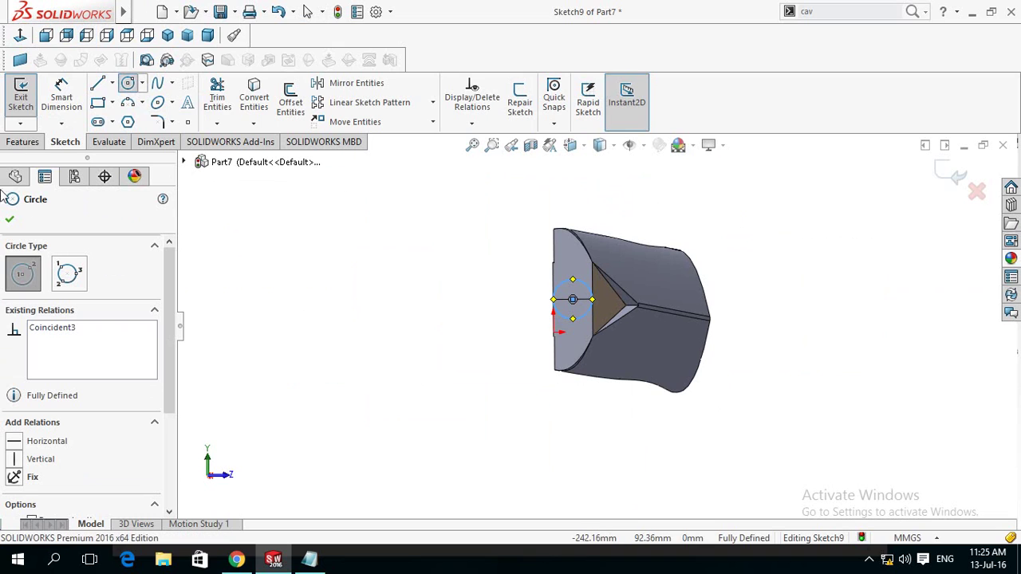
pyautogui.click(24, 143)
pyautogui.click(27, 98)
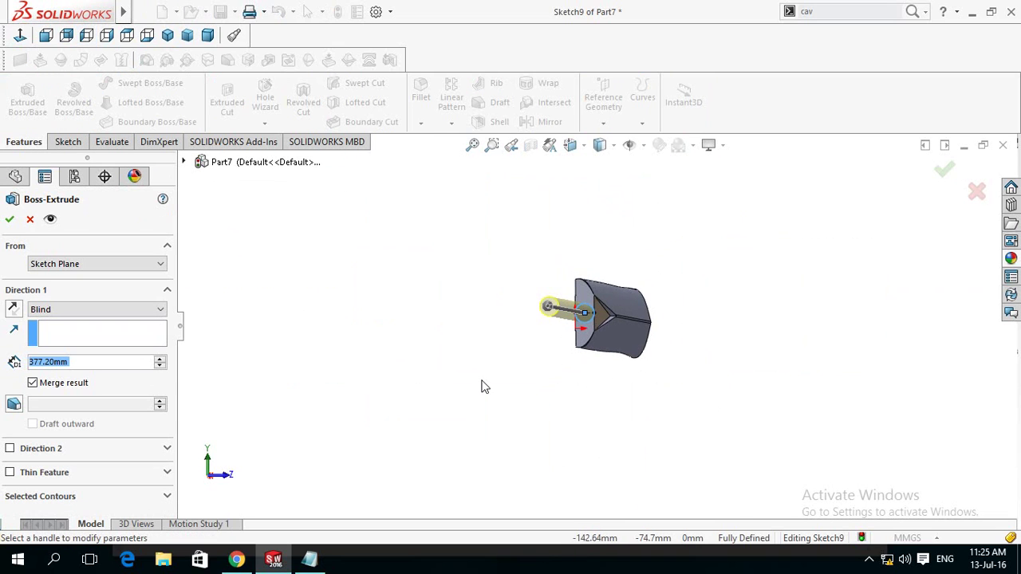
# - Set the shaft extrusion depth to 300 mm and confirm it
pyautogui.moveTo(505, 389)
pyautogui.mouseDown(button='middle')
pyautogui.moveTo(507, 342)
pyautogui.moveTo(505, 394)
pyautogui.mouseUp(button='middle')
pyautogui.scroll(-2, 647, 383)
pyautogui.scroll(-2, 647, 383)
pyautogui.scroll(5, 683, 317)
pyautogui.scroll(-1, 656, 240)
pyautogui.scroll(-2, 655, 240)
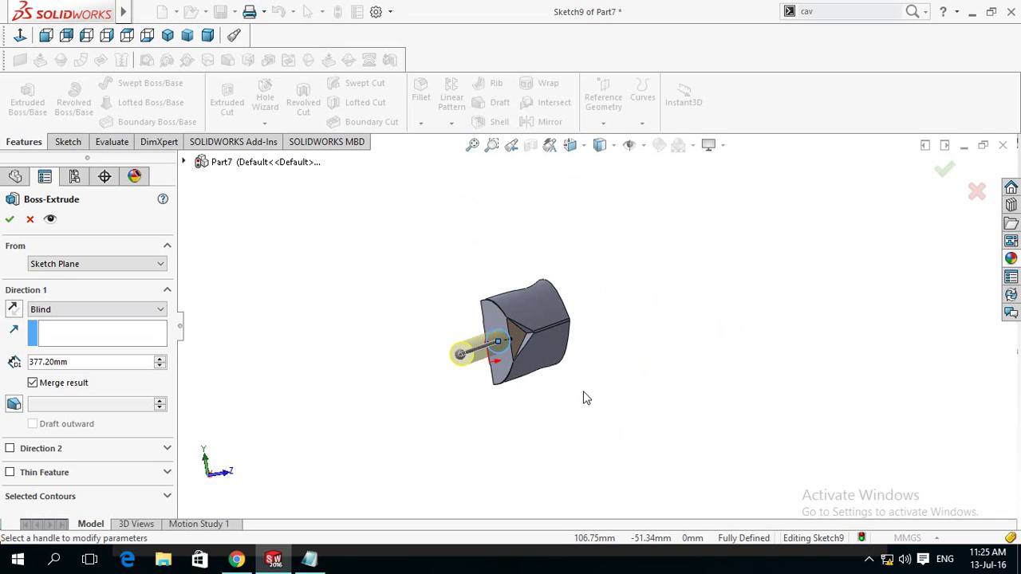
pyautogui.scroll(-2, 586, 398)
pyautogui.moveTo(578, 397)
pyautogui.mouseDown(button='middle')
pyautogui.moveTo(513, 388)
pyautogui.moveTo(537, 390)
pyautogui.mouseUp(button='middle')
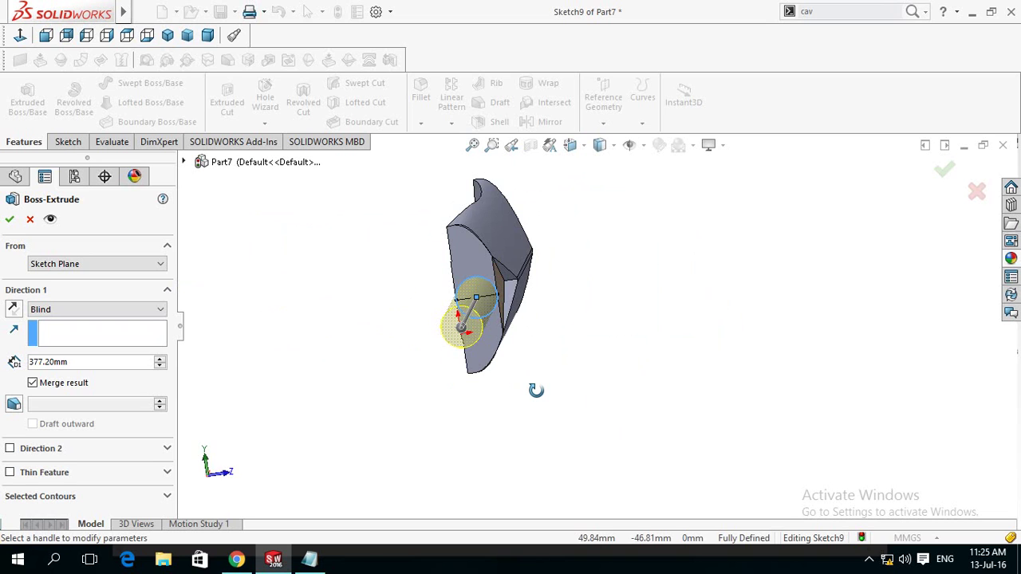
pyautogui.moveTo(536, 390)
pyautogui.mouseDown(button='middle')
pyautogui.moveTo(519, 399)
pyautogui.moveTo(561, 404)
pyautogui.moveTo(519, 397)
pyautogui.moveTo(516, 405)
pyautogui.mouseUp(button='middle')
pyautogui.doubleClick(101, 363)
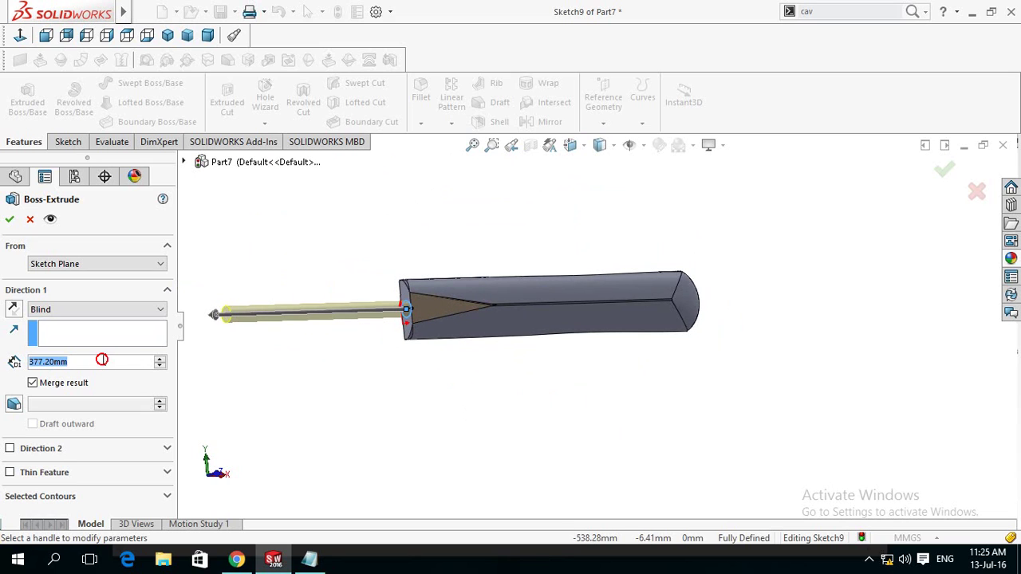
pyautogui.write('300')
pyautogui.press('Return')
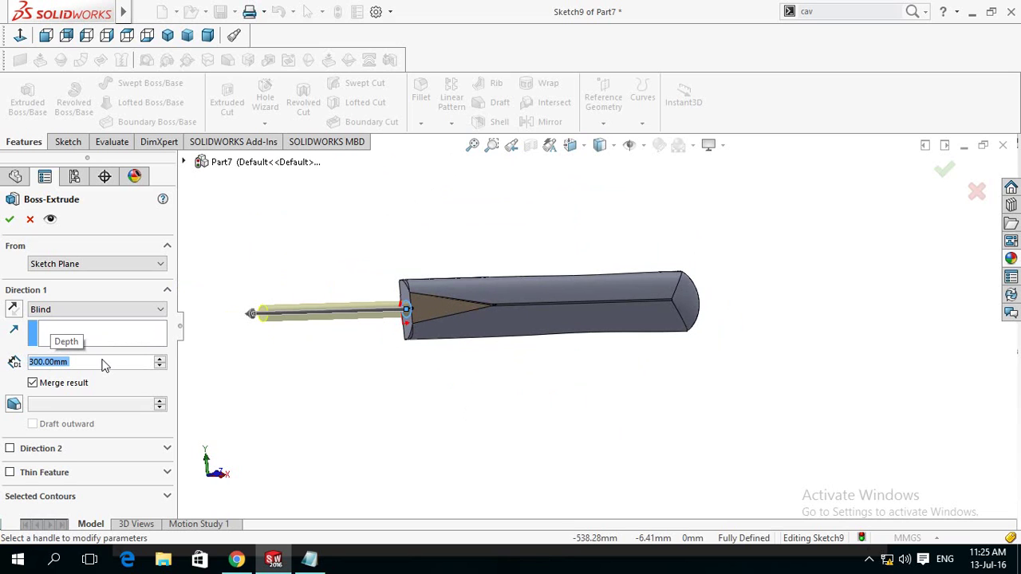
# - Inspect the new shaft from several angles and launch the Fillet tool
pyautogui.moveTo(440, 399); pyautogui.dragTo(258, 404, button='middle')
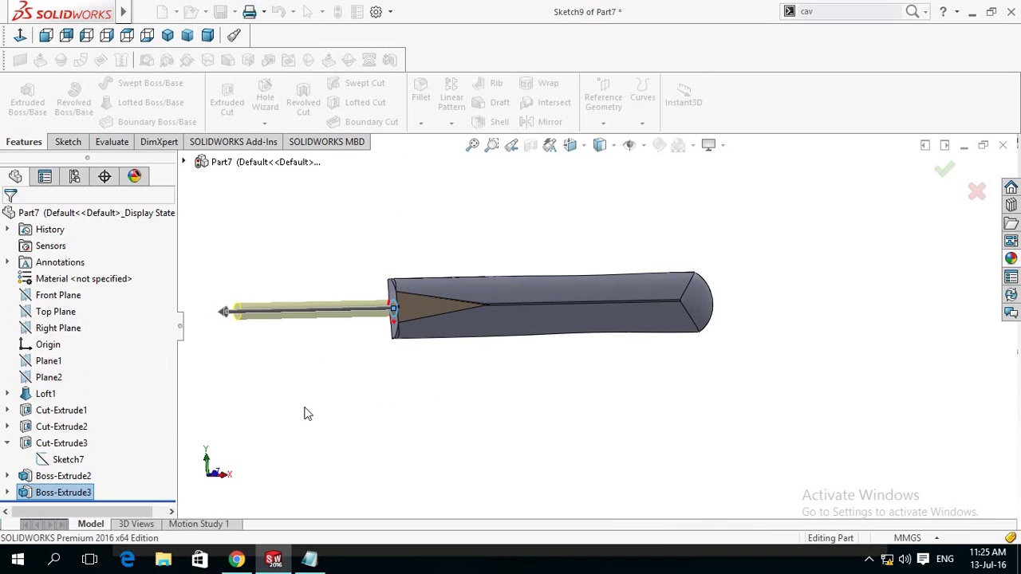
pyautogui.moveTo(292, 401)
pyautogui.mouseDown(button='middle')
pyautogui.moveTo(428, 404)
pyautogui.moveTo(458, 391)
pyautogui.moveTo(472, 412)
pyautogui.moveTo(428, 433)
pyautogui.moveTo(437, 441)
pyautogui.mouseUp(button='middle')
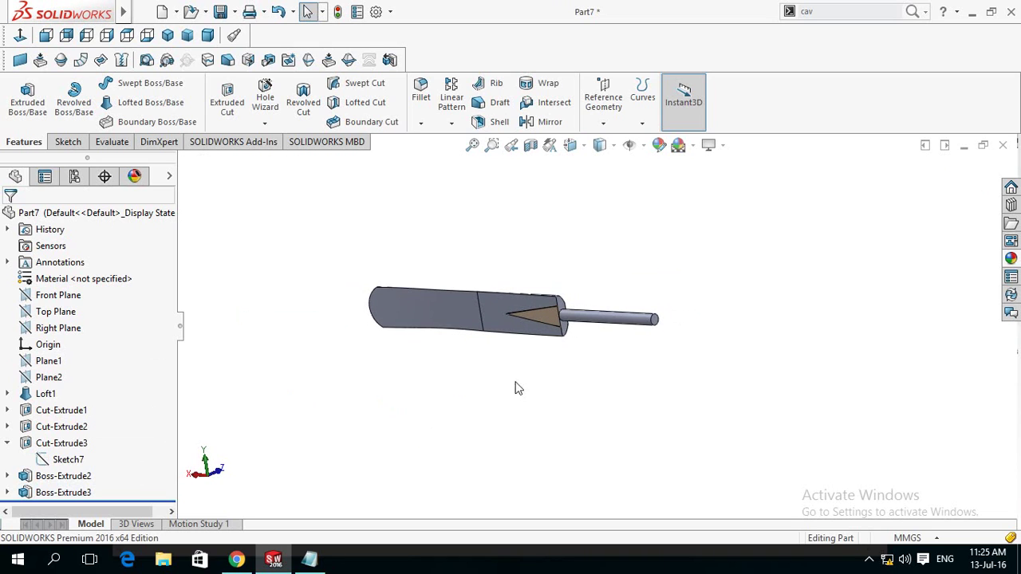
pyautogui.scroll(-3, 594, 335)
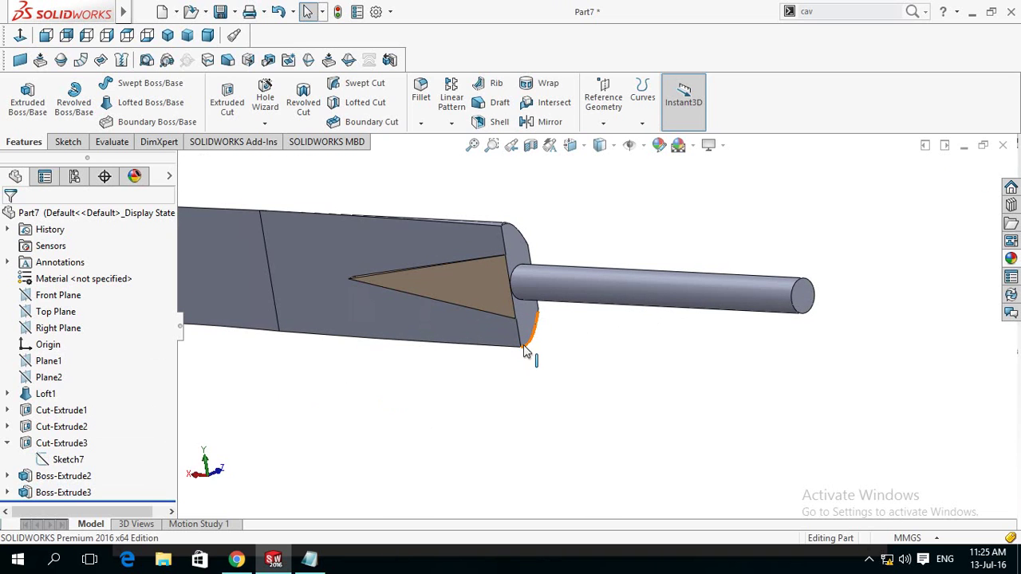
pyautogui.scroll(3, 478, 391)
pyautogui.moveTo(479, 391)
pyautogui.mouseDown(button='middle')
pyautogui.moveTo(504, 365)
pyautogui.moveTo(524, 363)
pyautogui.moveTo(522, 341)
pyautogui.moveTo(580, 359)
pyautogui.mouseUp(button='middle')
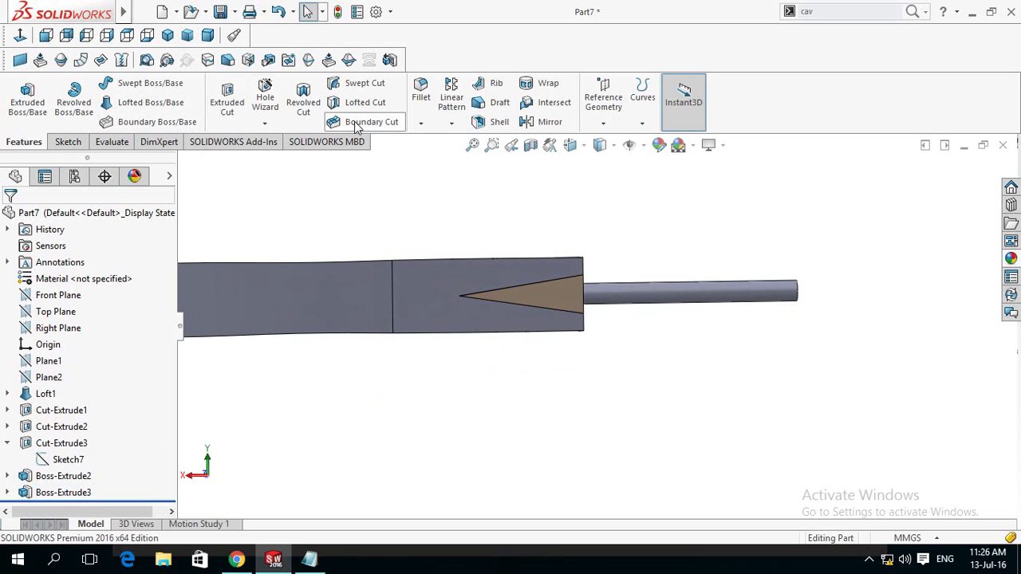
pyautogui.click(421, 92)
pyautogui.moveTo(595, 375)
pyautogui.mouseDown(button='middle')
pyautogui.moveTo(540, 250)
pyautogui.moveTo(519, 228)
pyautogui.mouseUp(button='middle')
# - Select the handle-to-shaft edge for filleting and remove an extra edge from the list
pyautogui.scroll(-3, 510, 276)
pyautogui.scroll(-2, 535, 314)
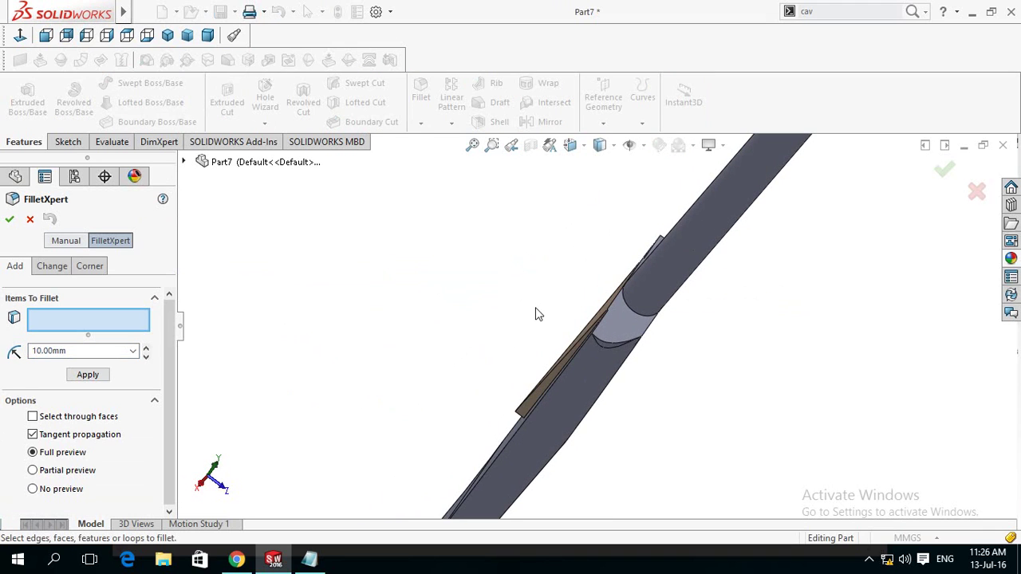
pyautogui.click(604, 341)
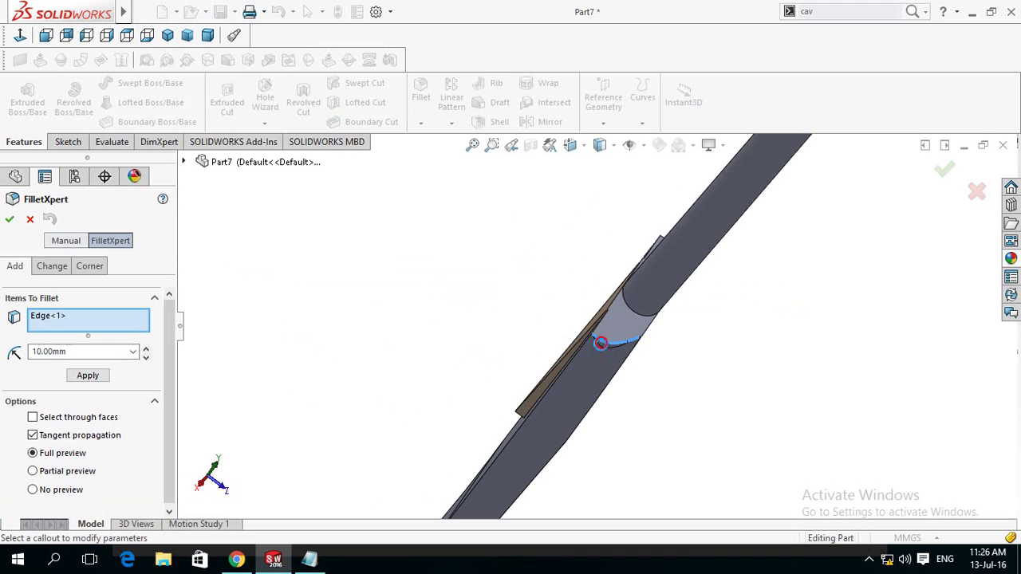
pyautogui.moveTo(467, 314); pyautogui.dragTo(710, 321, button='middle')
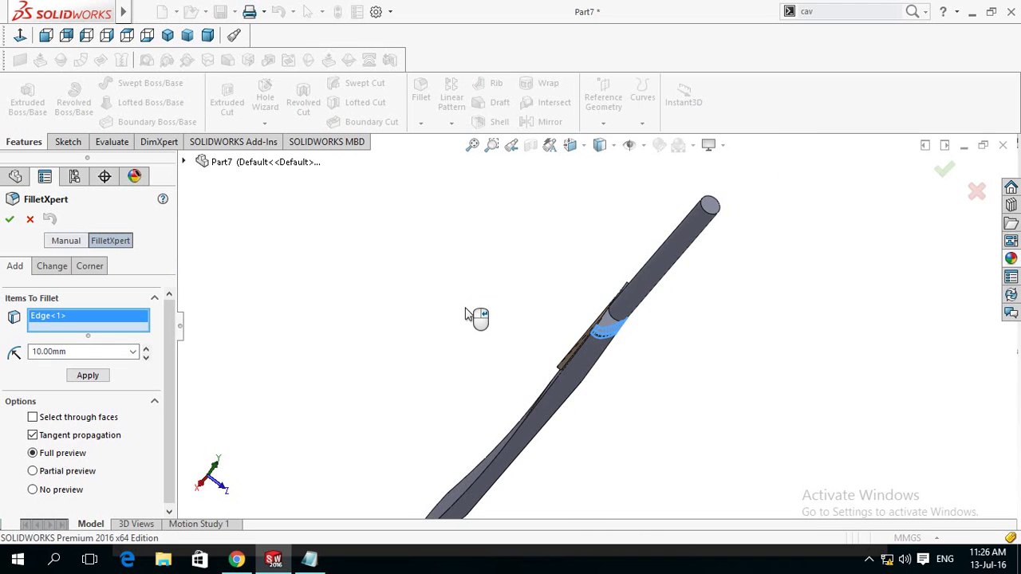
pyautogui.scroll(-3, 710, 321)
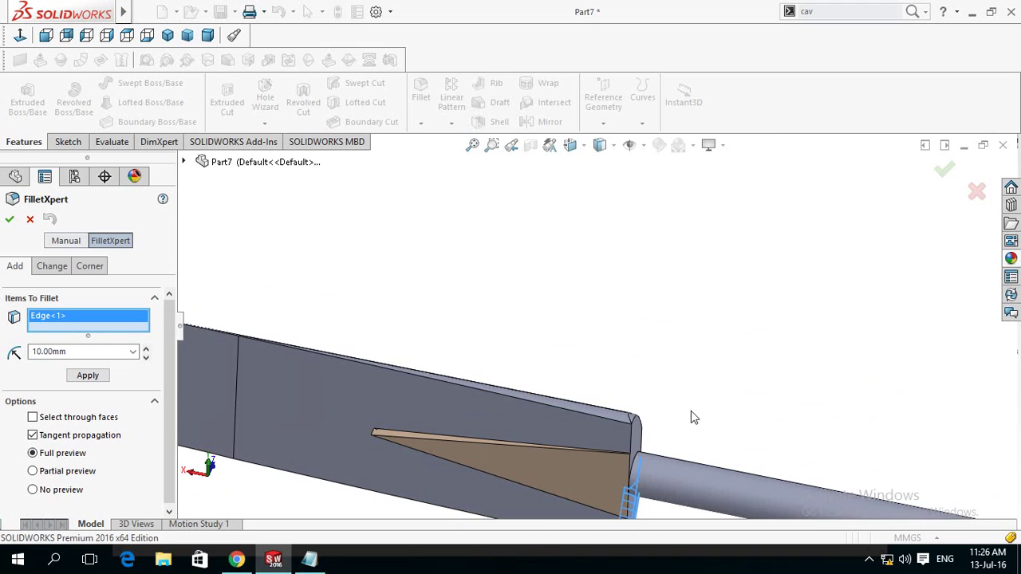
pyautogui.click(636, 421)
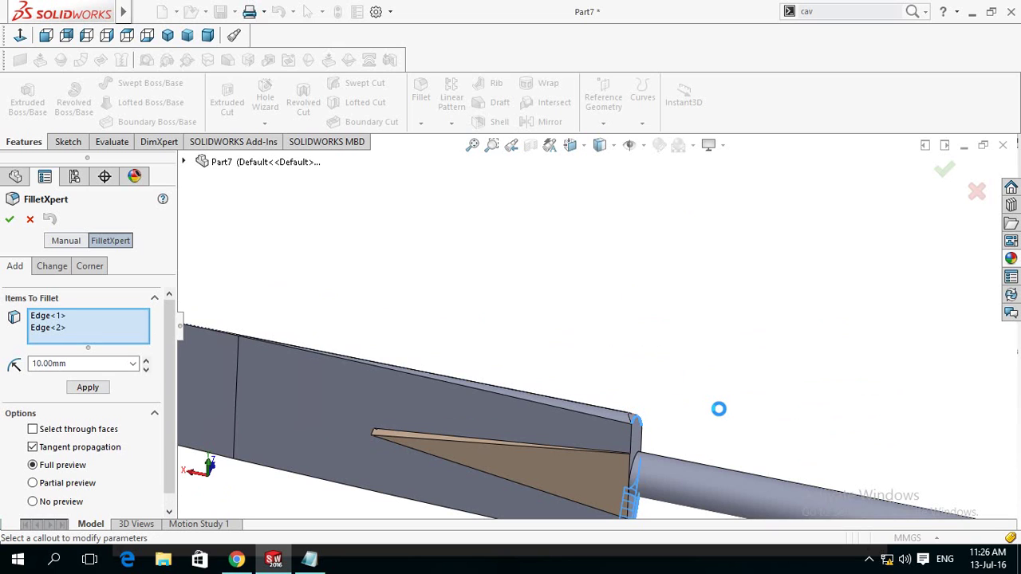
pyautogui.scroll(3, 721, 416)
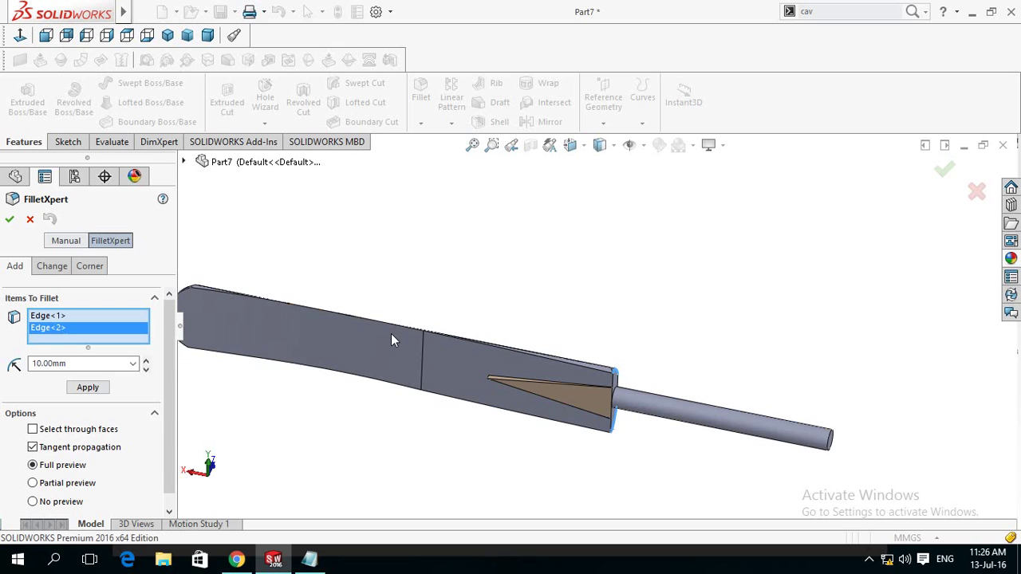
pyautogui.rightClick(59, 329)
pyautogui.click(99, 357)
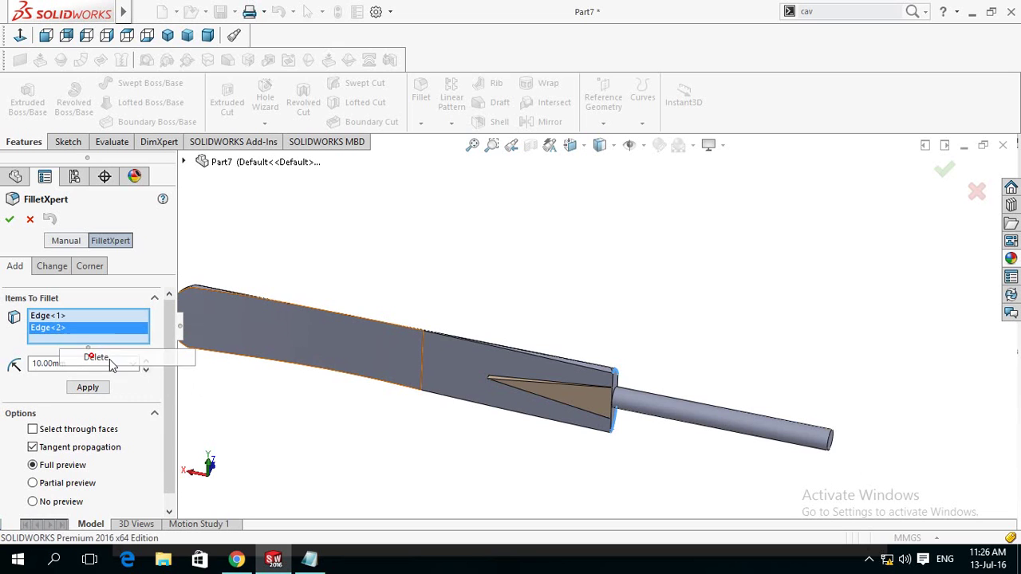
# - Remove the remaining extra edges and apply the 10 mm fillet
pyautogui.moveTo(604, 444); pyautogui.dragTo(585, 472, button='middle')
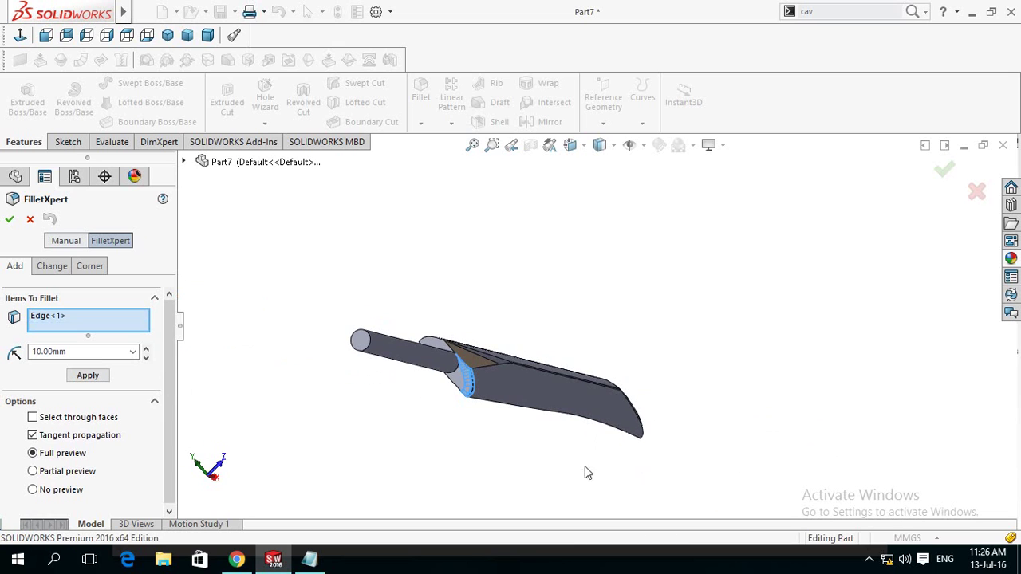
pyautogui.scroll(-3, 391, 325)
pyautogui.scroll(-2, 415, 324)
pyautogui.moveTo(511, 337)
pyautogui.mouseDown(button='middle')
pyautogui.moveTo(479, 376)
pyautogui.moveTo(493, 412)
pyautogui.mouseUp(button='middle')
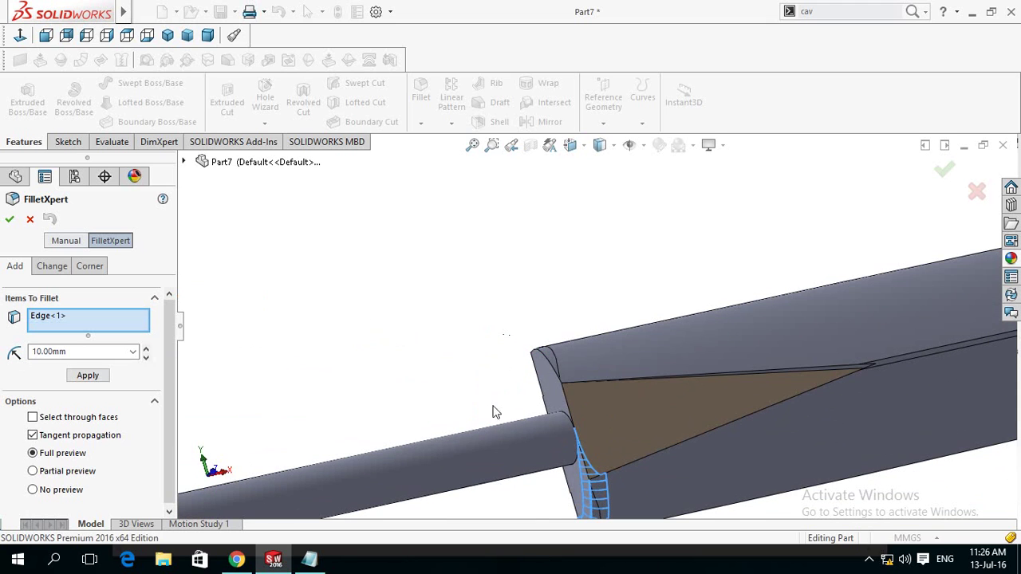
pyautogui.click(547, 354)
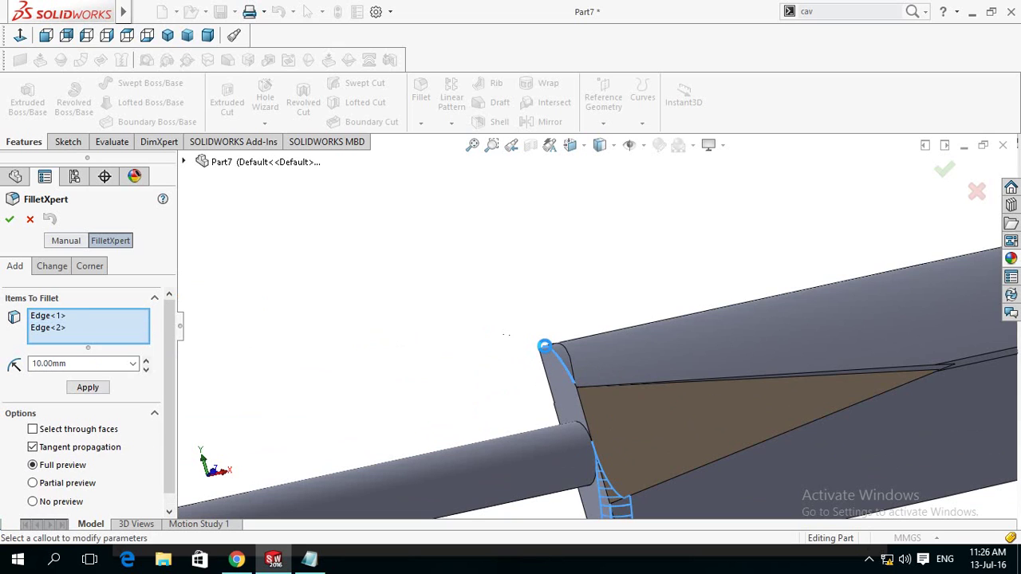
pyautogui.click(581, 403)
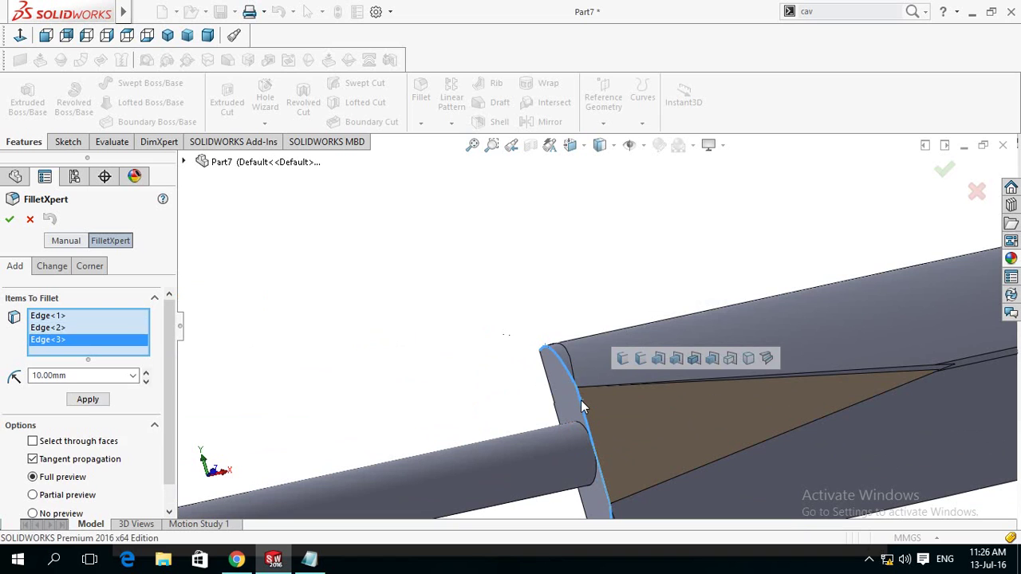
pyautogui.moveTo(488, 378); pyautogui.dragTo(438, 335, button='middle')
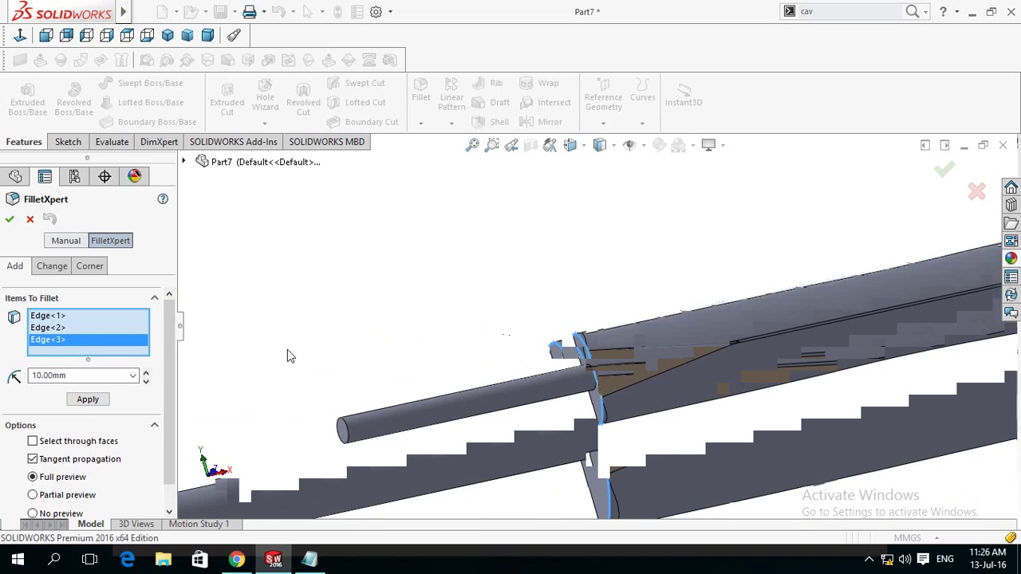
pyautogui.rightClick(55, 343)
pyautogui.click(84, 365)
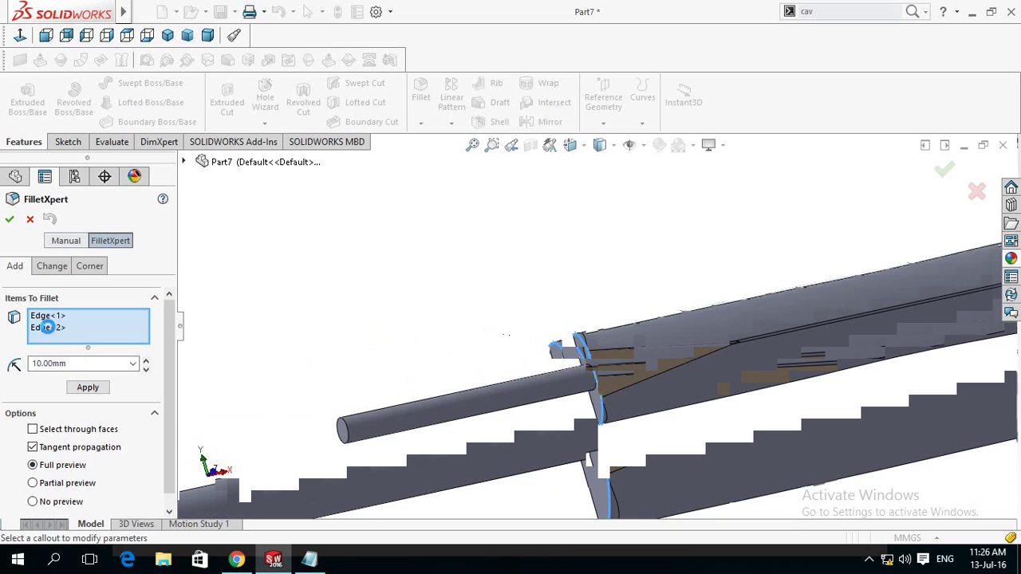
pyautogui.rightClick(48, 334)
pyautogui.click(84, 356)
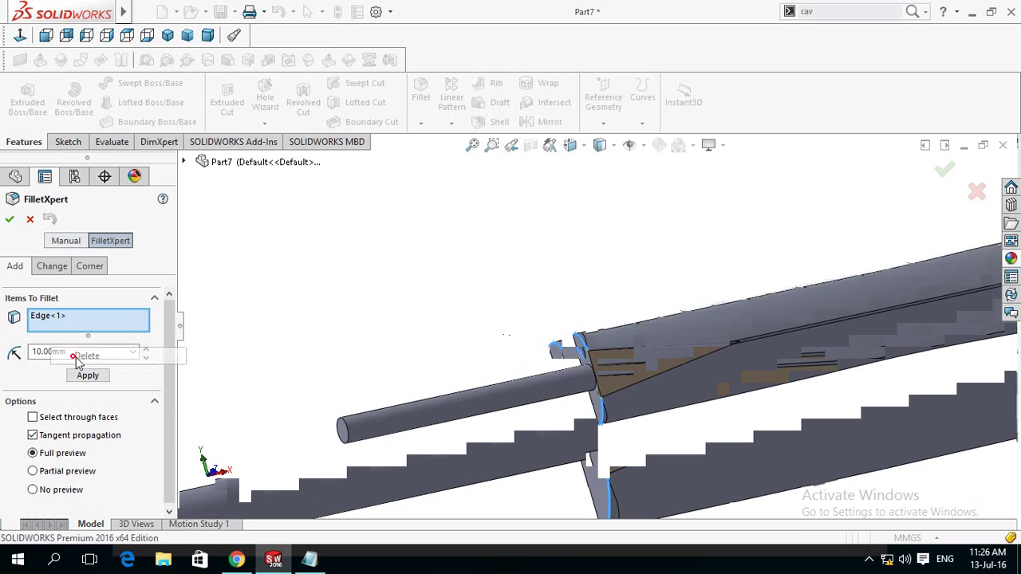
pyautogui.click(10, 221)
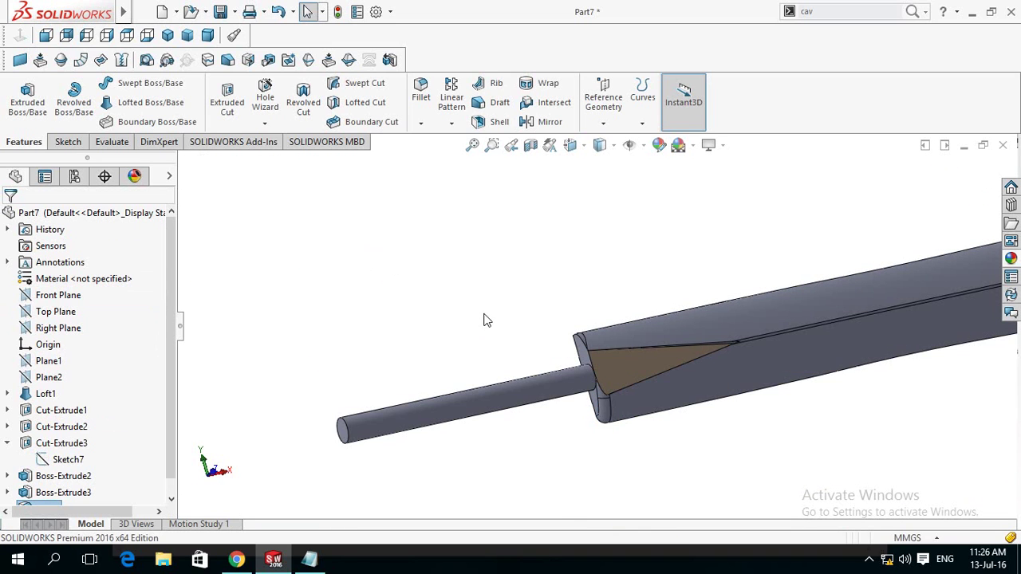
# - Orbit the part to view its other end
pyautogui.moveTo(487, 319); pyautogui.dragTo(619, 208, button='middle')
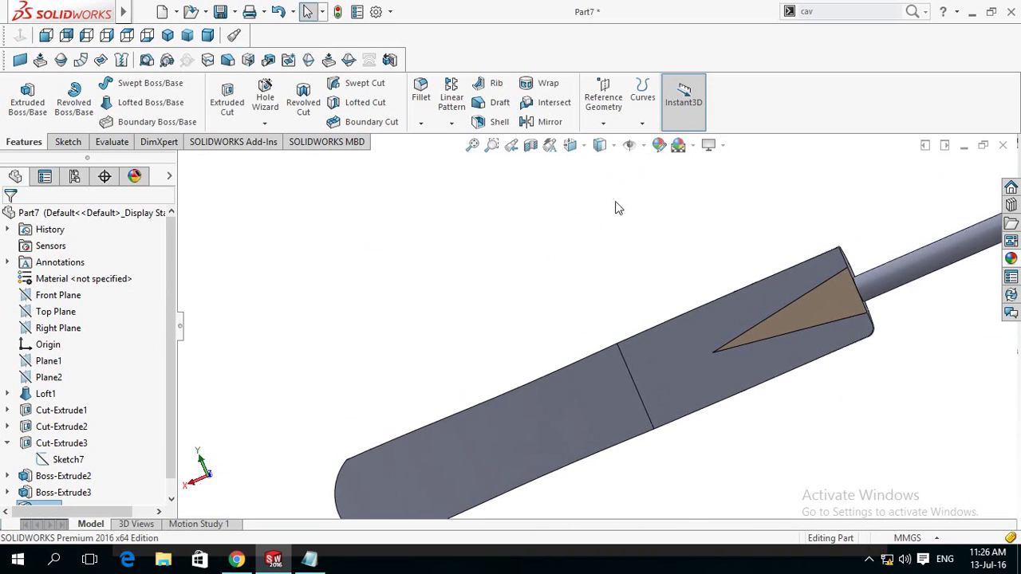
pyautogui.moveTo(570, 252)
pyautogui.mouseDown(button='middle')
pyautogui.moveTo(584, 237)
pyautogui.moveTo(552, 256)
pyautogui.mouseUp(button='middle')
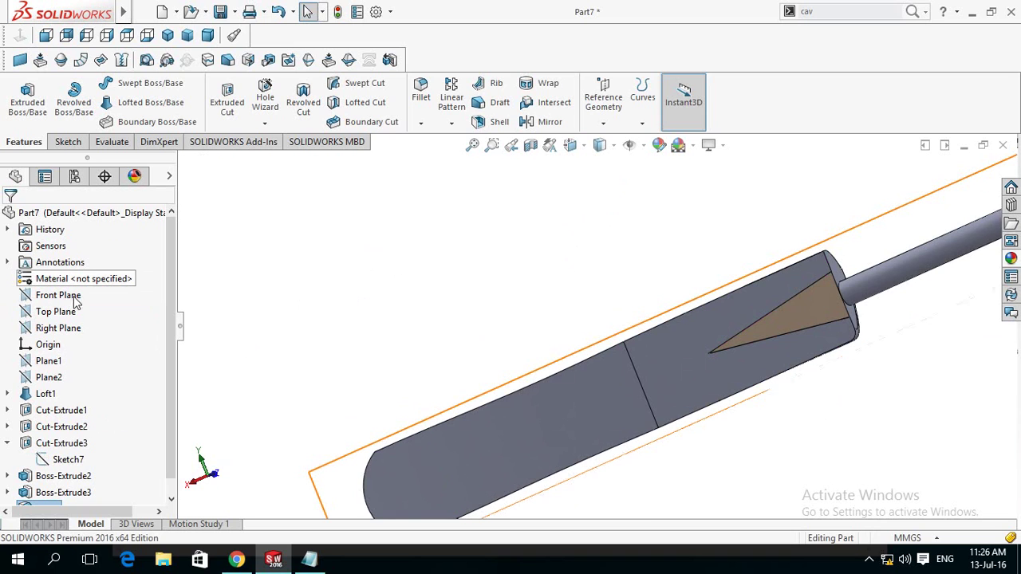
# - Start a sketch on the Front Plane and draw a 3-point arc at the handle's upper front corner
pyautogui.click(60, 297)
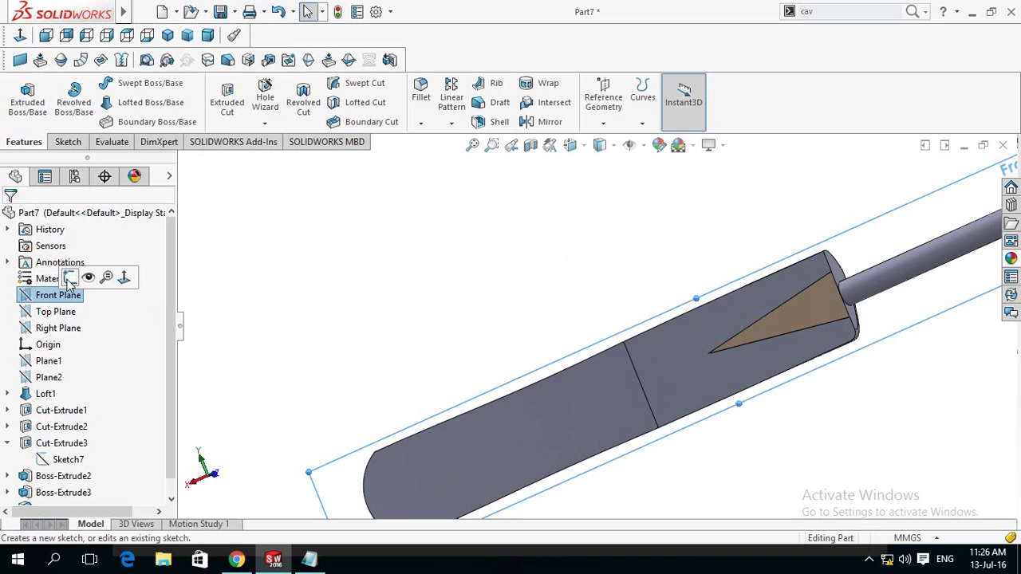
pyautogui.click(80, 275)
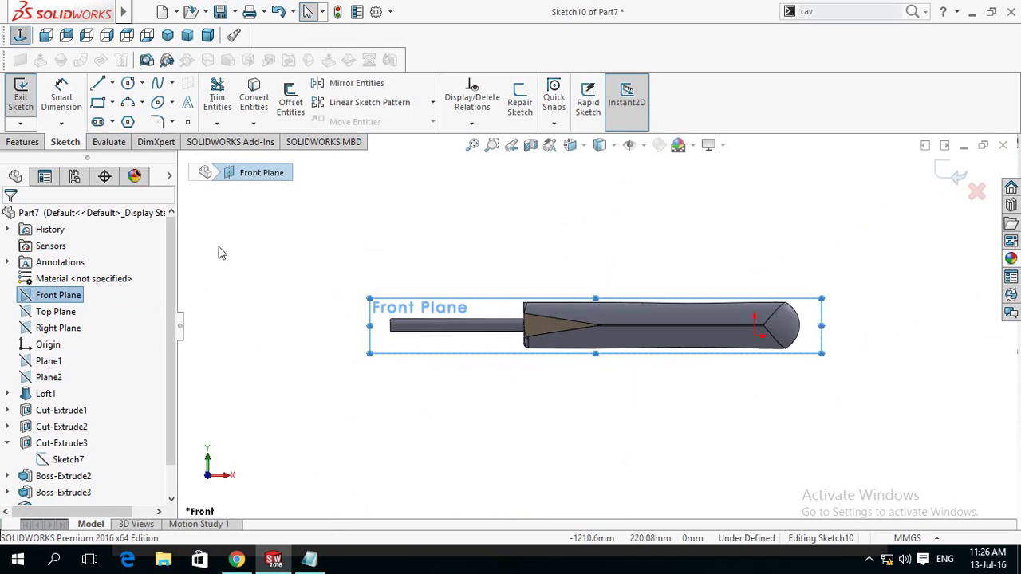
pyautogui.click(348, 234)
pyautogui.scroll(-1, 598, 288)
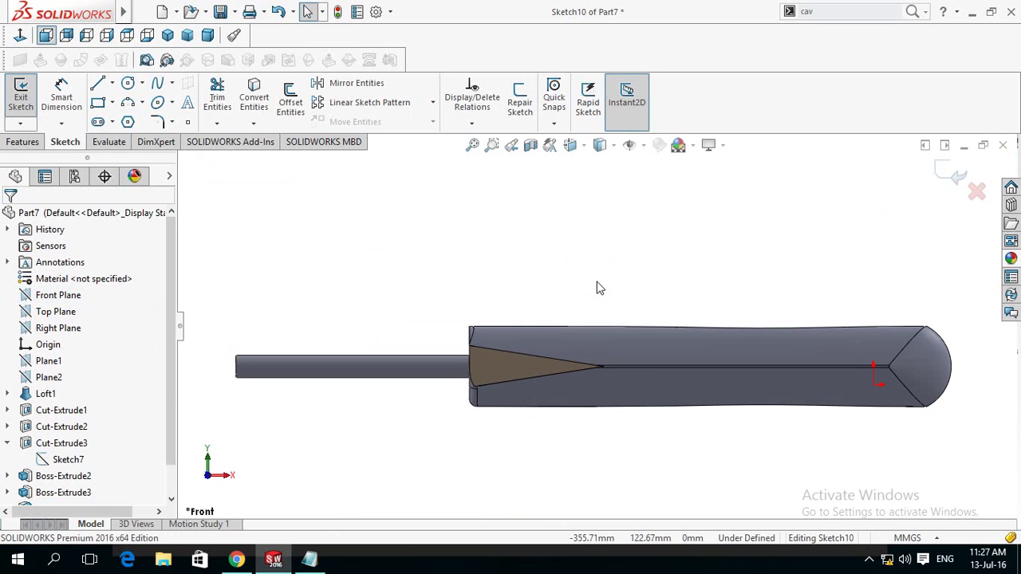
pyautogui.scroll(-1, 598, 287)
pyautogui.click(128, 103)
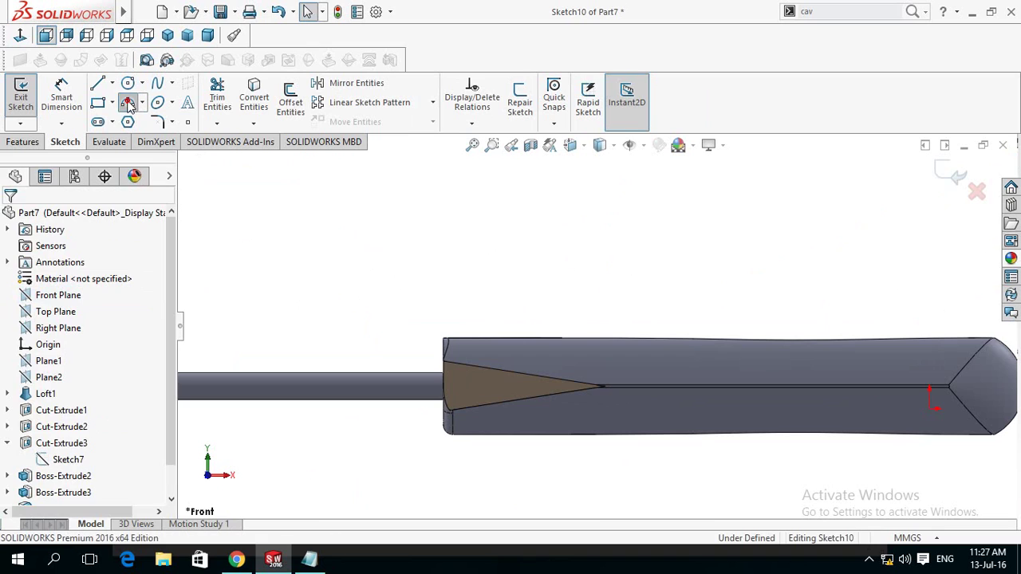
pyautogui.click(444, 351)
pyautogui.click(486, 338)
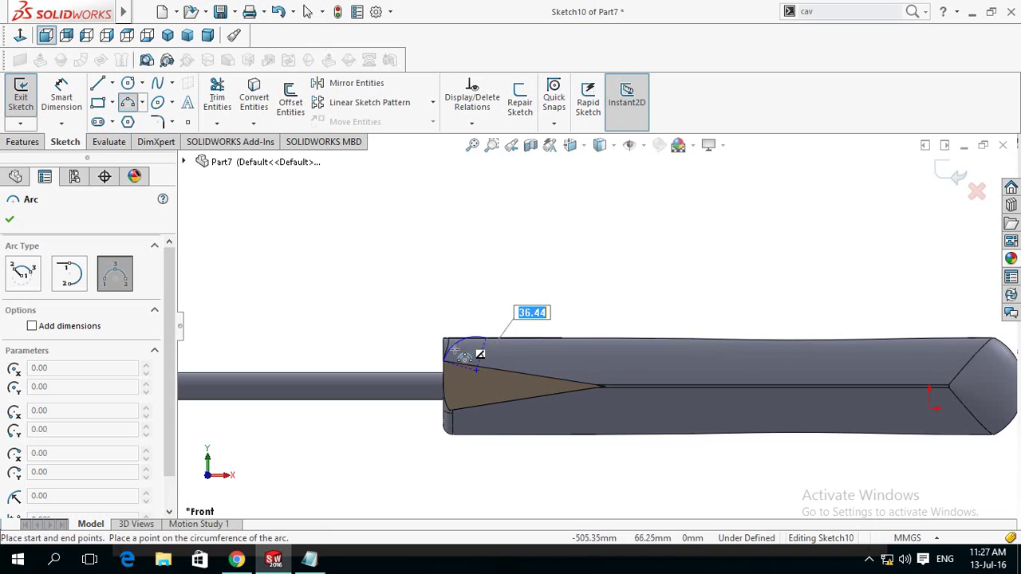
pyautogui.scroll(-5, 454, 352)
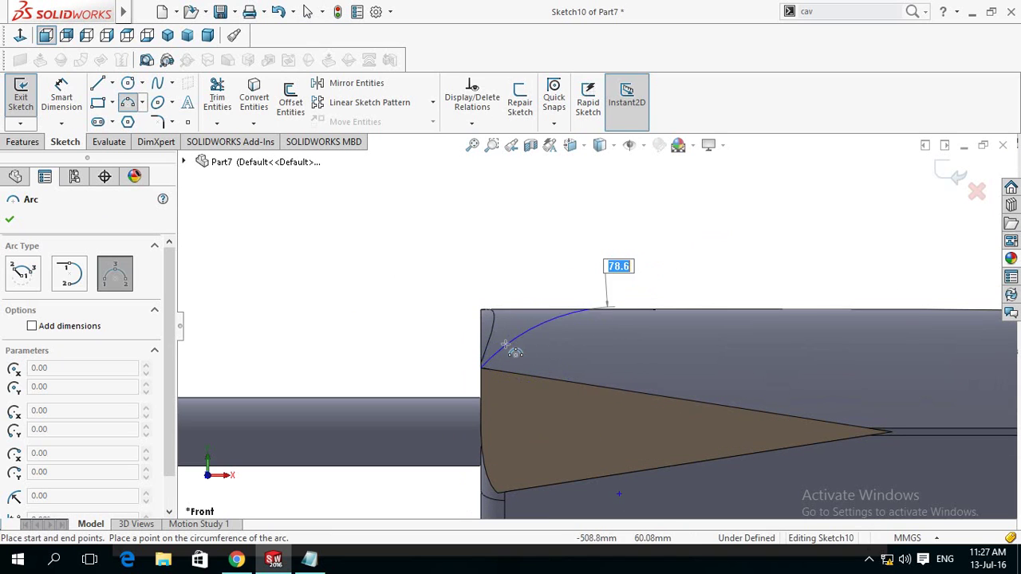
pyautogui.click(506, 343)
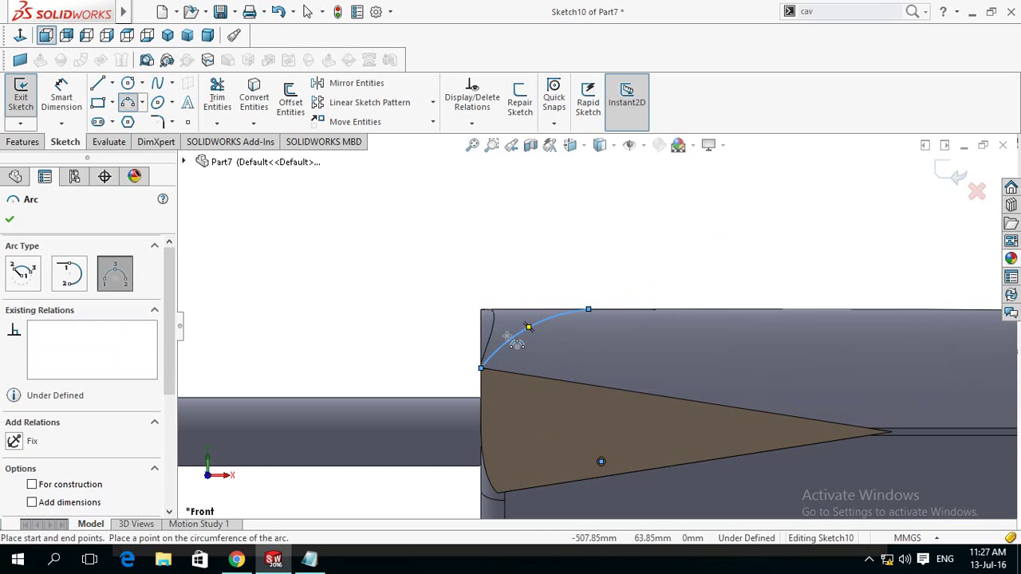
# - Draw a second 3-point arc at the handle's lower-left corner
pyautogui.scroll(2, 547, 239)
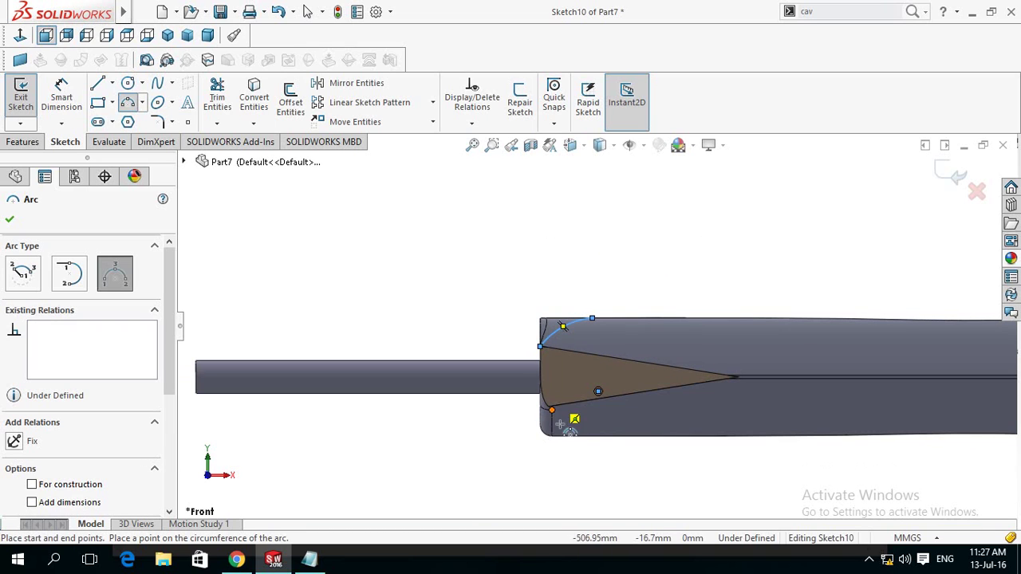
pyautogui.scroll(-1, 551, 475)
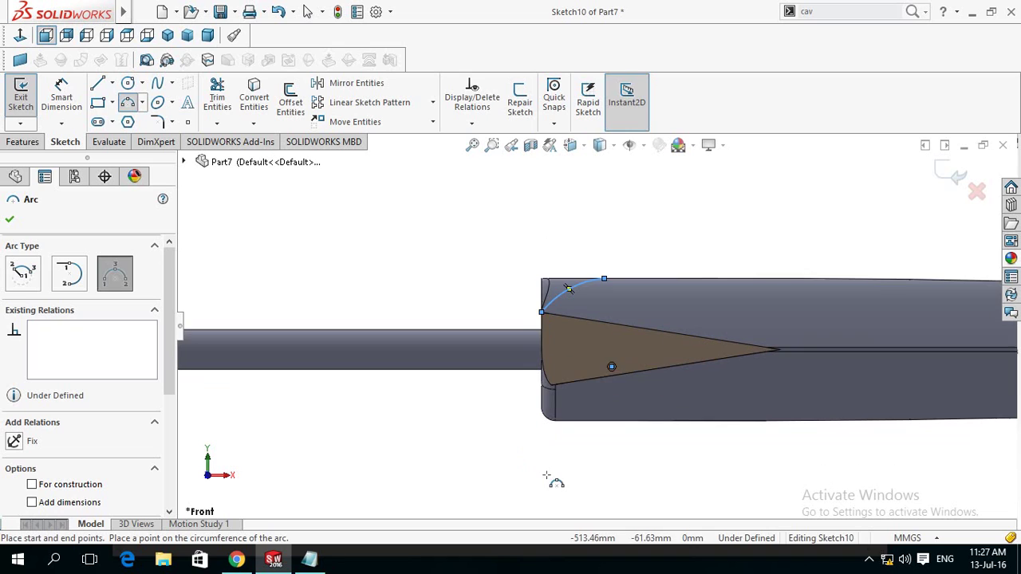
pyautogui.scroll(-1, 537, 389)
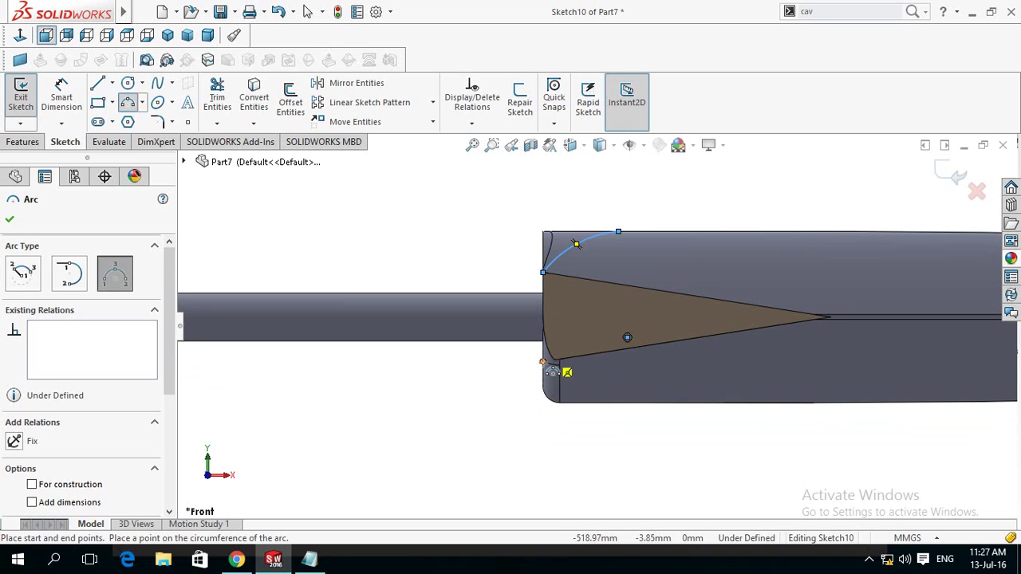
pyautogui.click(594, 413)
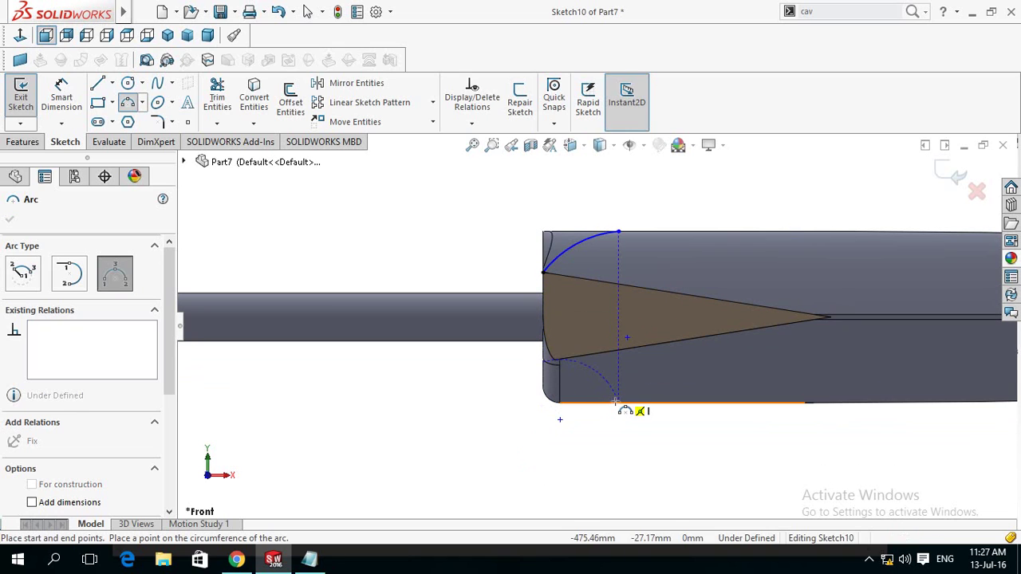
pyautogui.click(615, 400)
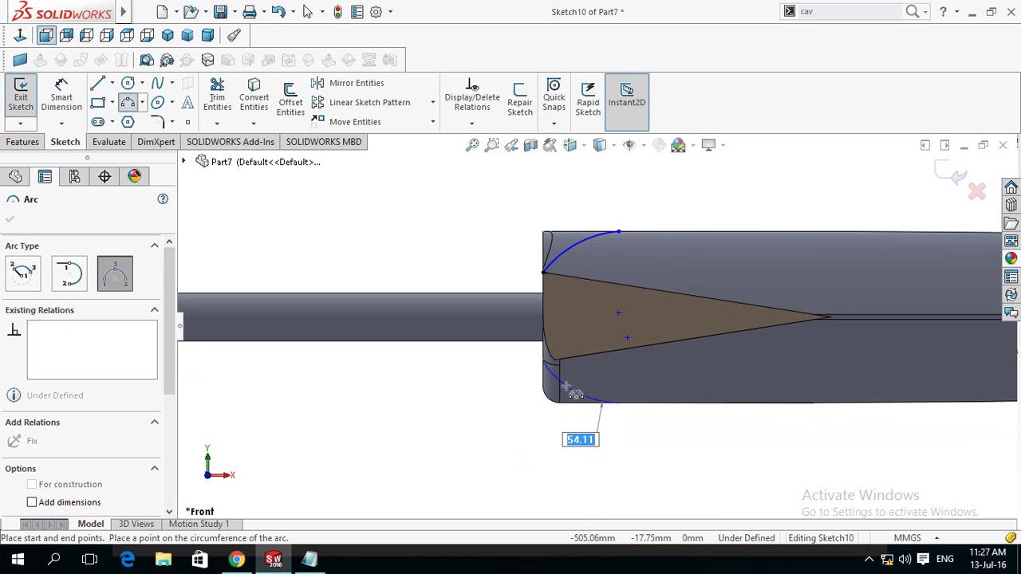
pyautogui.click(566, 388)
pyautogui.press('Escape')
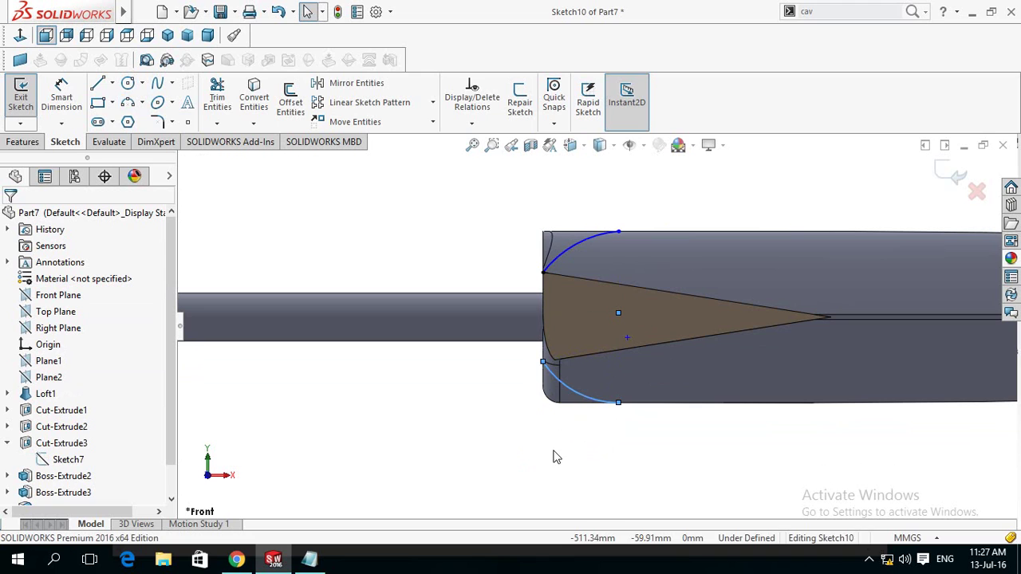
# - Apply an Equal relation so both front arcs share the same radius
pyautogui.click(551, 379)
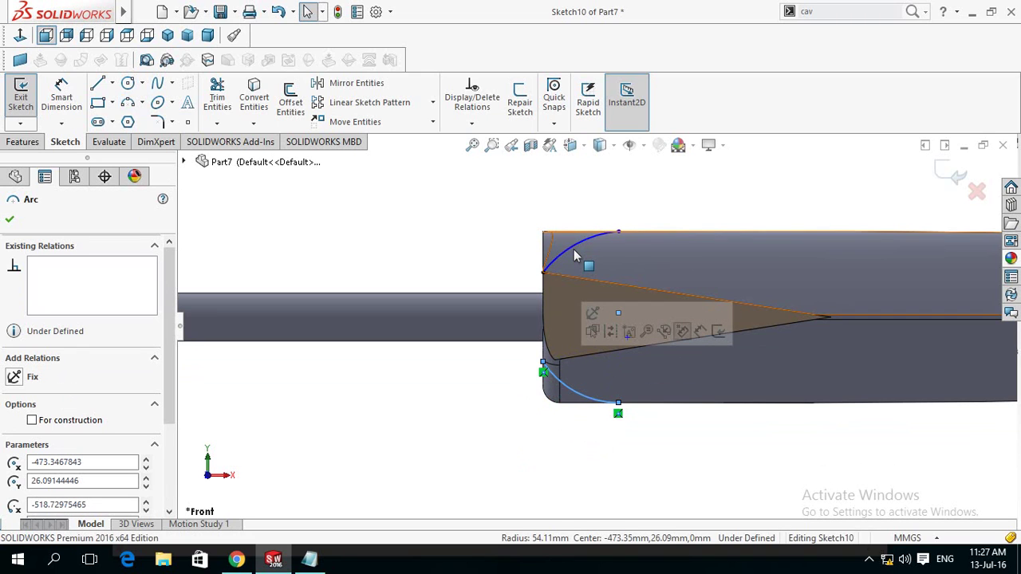
pyautogui.keyDown('ctrl'); pyautogui.click(574, 253); pyautogui.keyUp('ctrl')
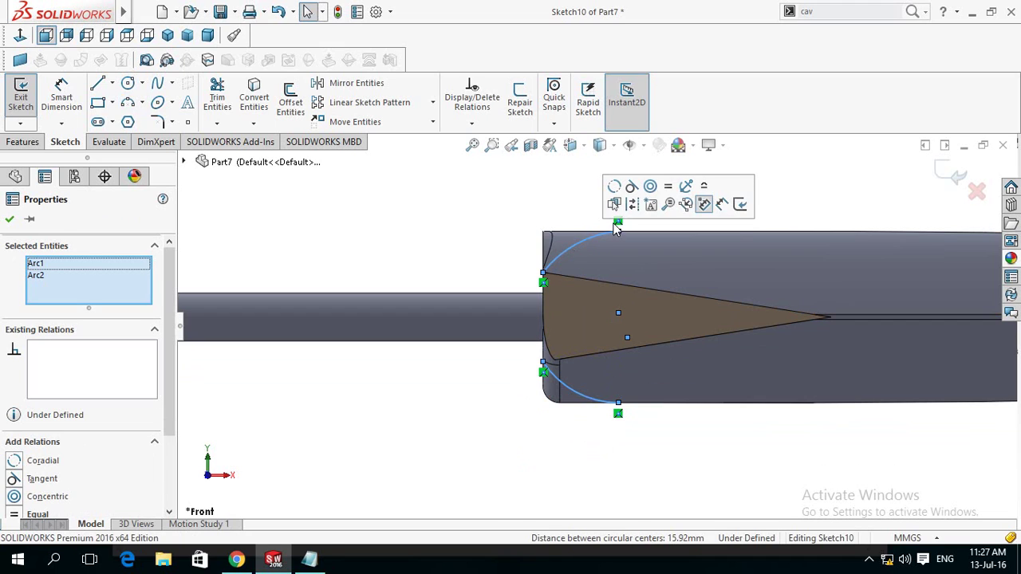
pyautogui.click(668, 189)
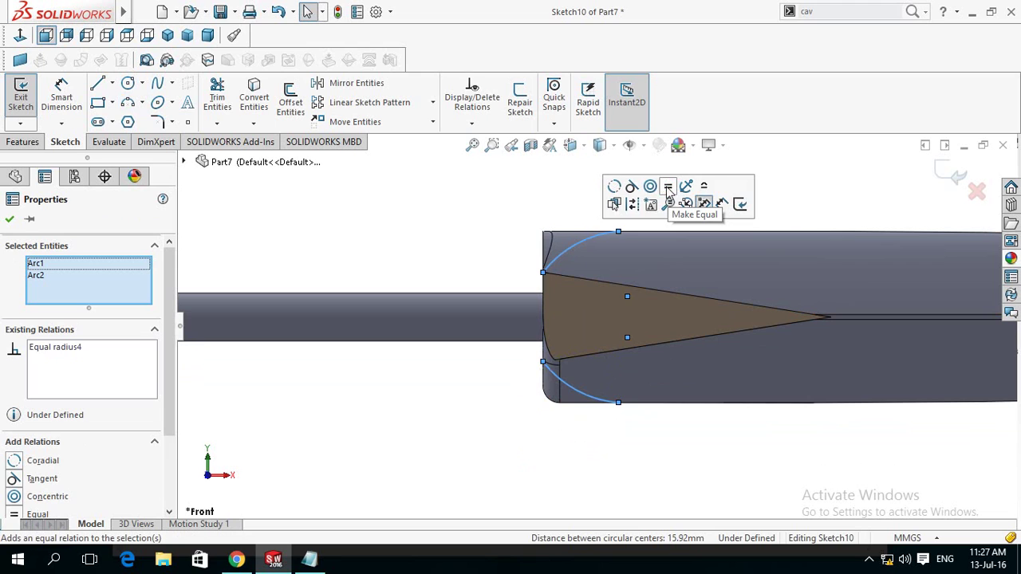
pyautogui.click(469, 206)
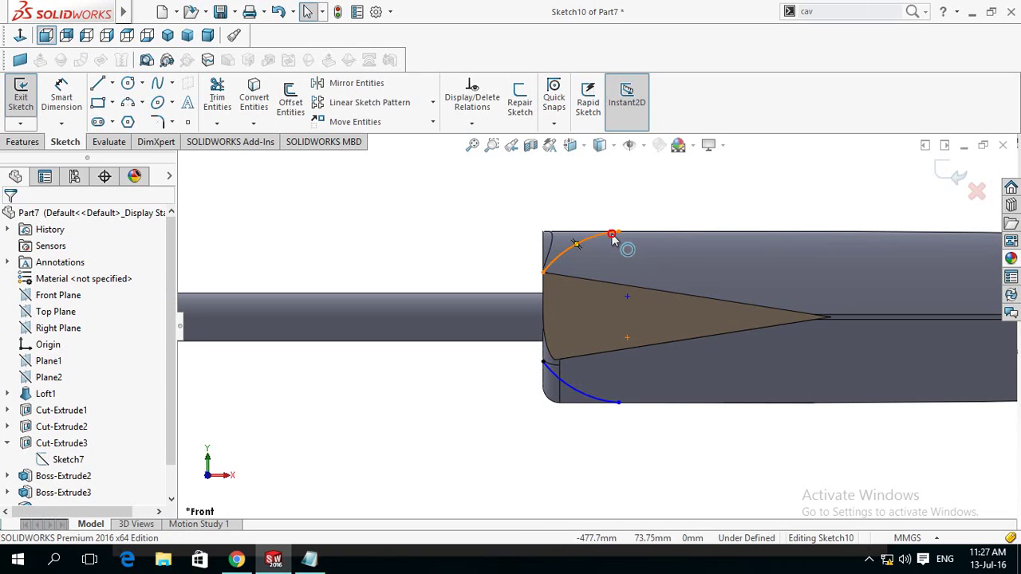
pyautogui.click(616, 236)
pyautogui.click(453, 226)
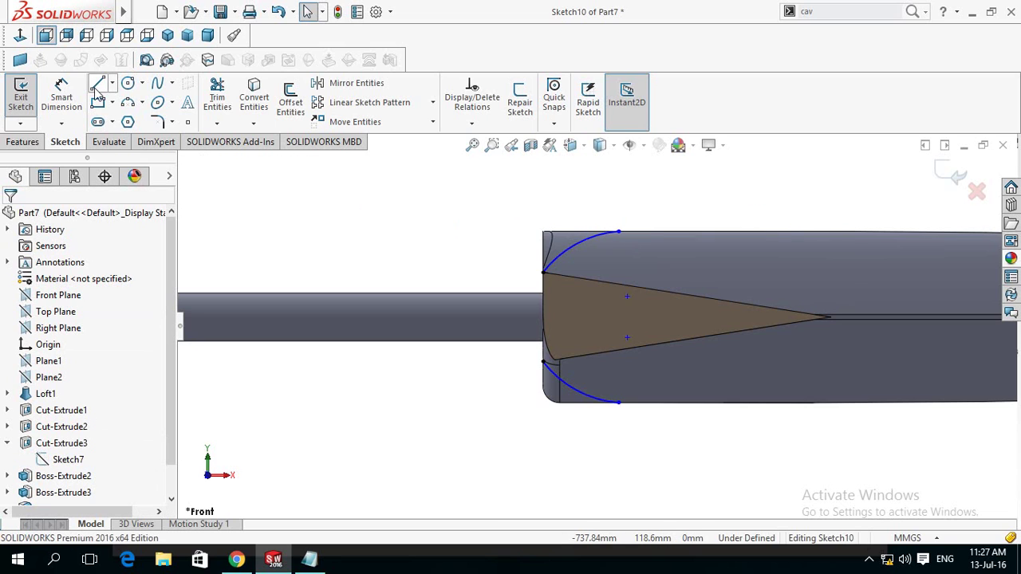
# - Draw lines closing the upper and lower arcs into wedge profiles above and below the handle
pyautogui.click(618, 231)
pyautogui.click(501, 183)
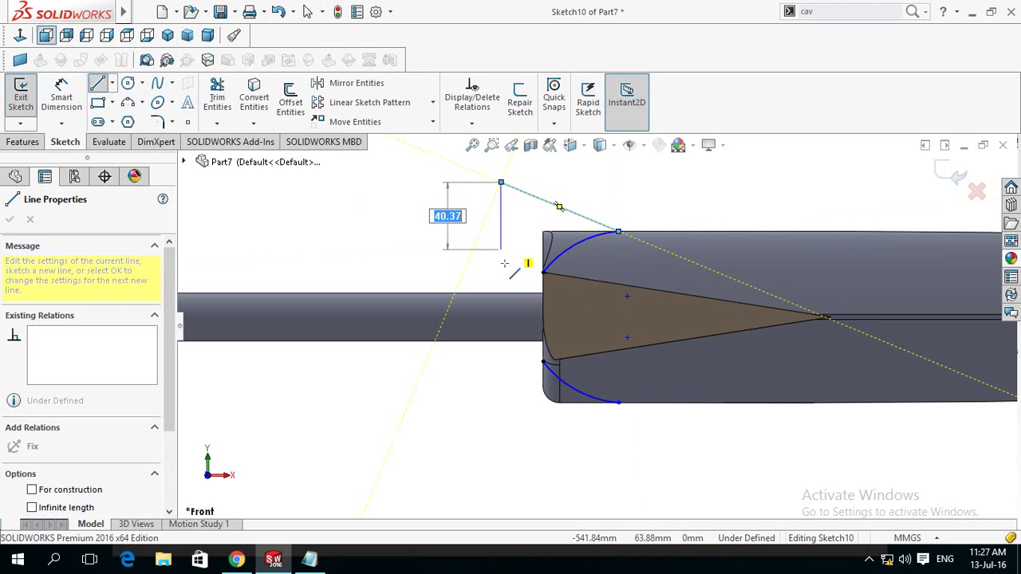
pyautogui.click(501, 268)
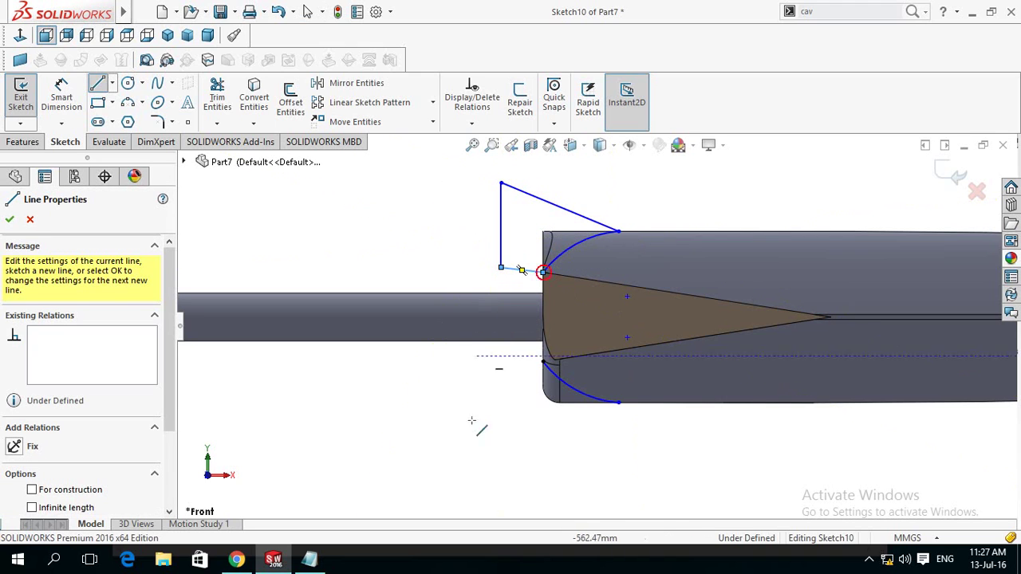
pyautogui.click(619, 403)
pyautogui.click(585, 453)
pyautogui.click(487, 456)
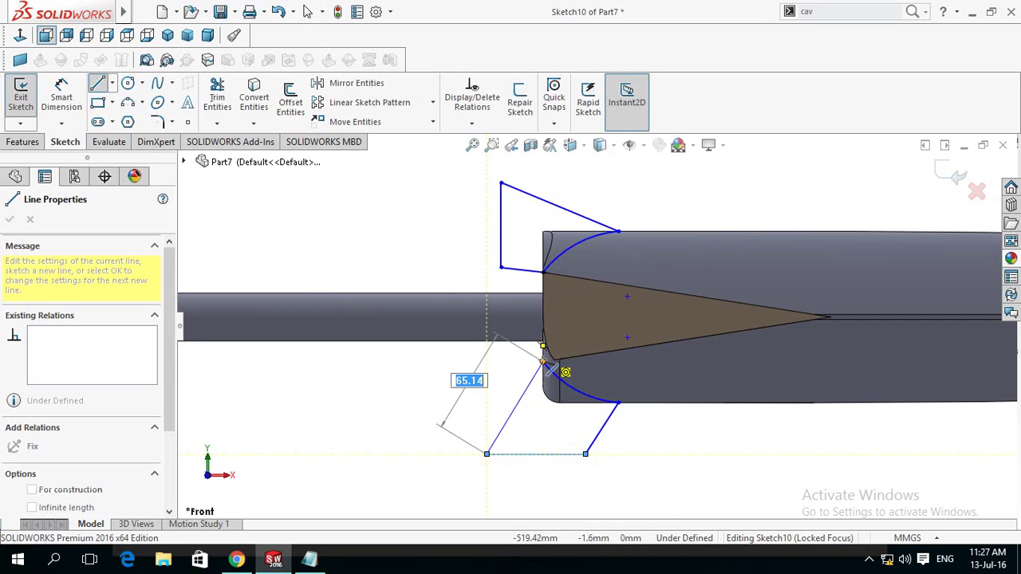
pyautogui.click(542, 361)
pyautogui.press('Escape')
# - Extruded-cut Sketch10 Blind 225 mm in Direction 1 and 170 mm in Direction 2
pyautogui.press('f')
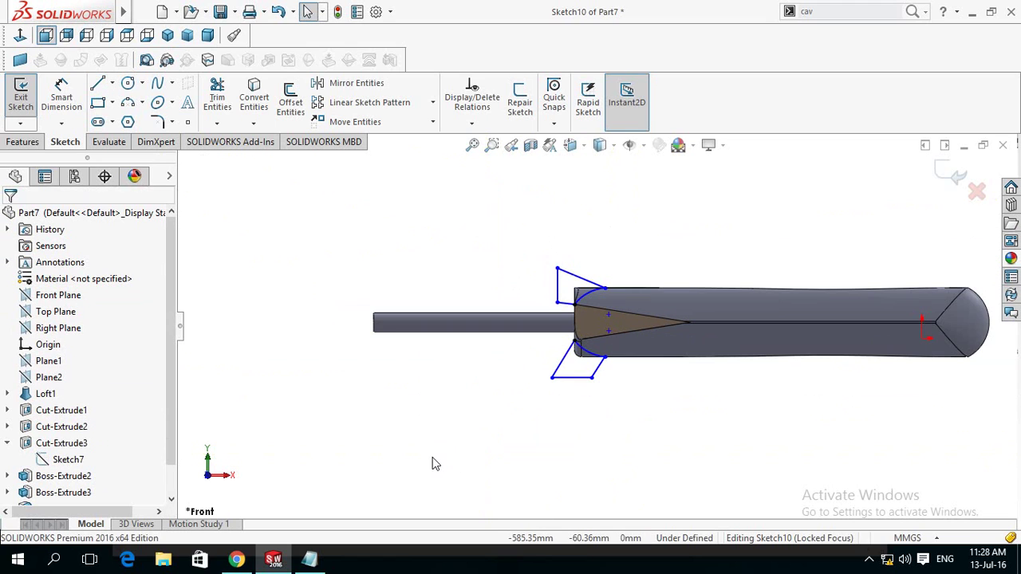
pyautogui.click(27, 143)
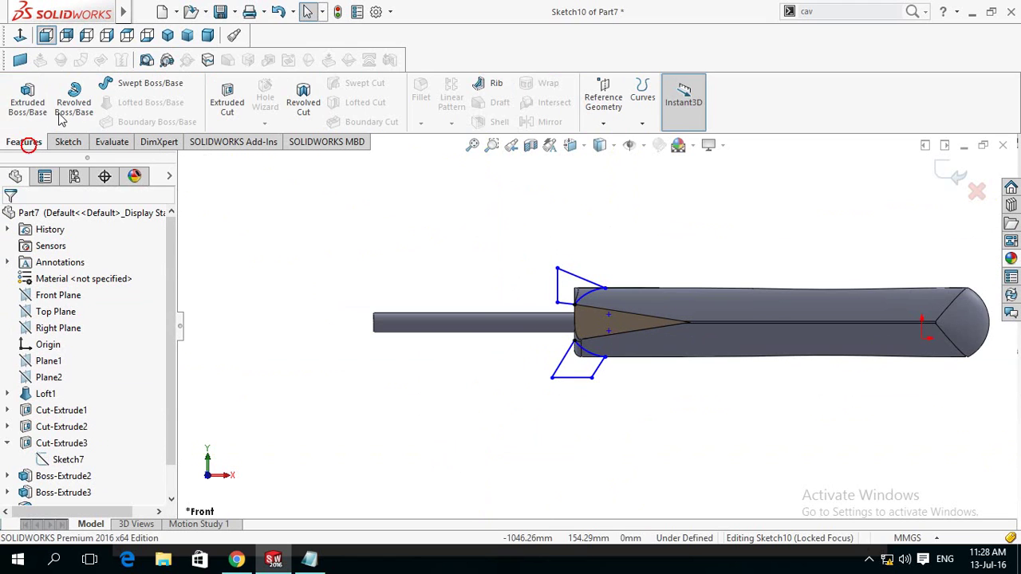
pyautogui.click(226, 109)
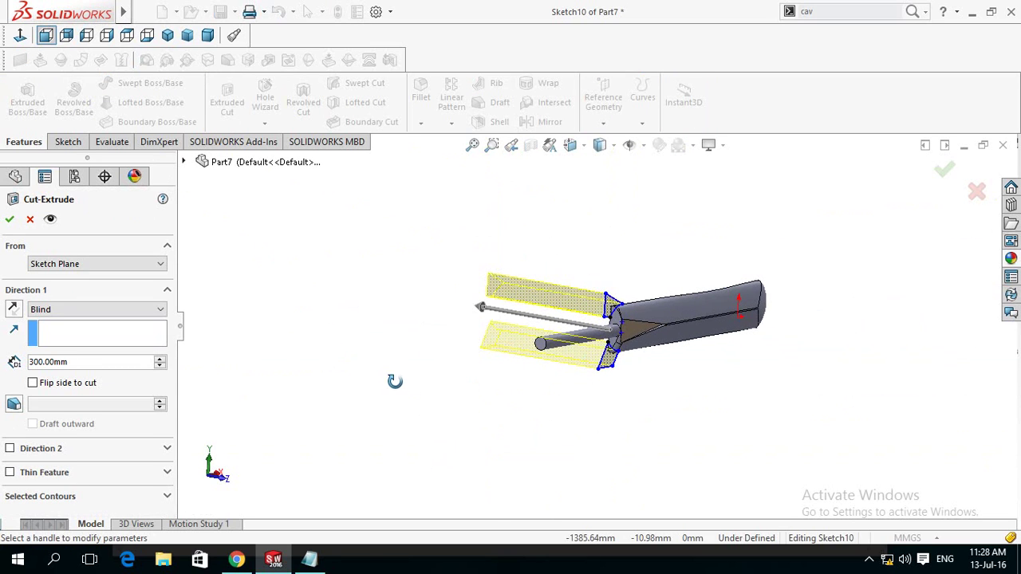
pyautogui.moveTo(481, 307); pyautogui.dragTo(691, 386)
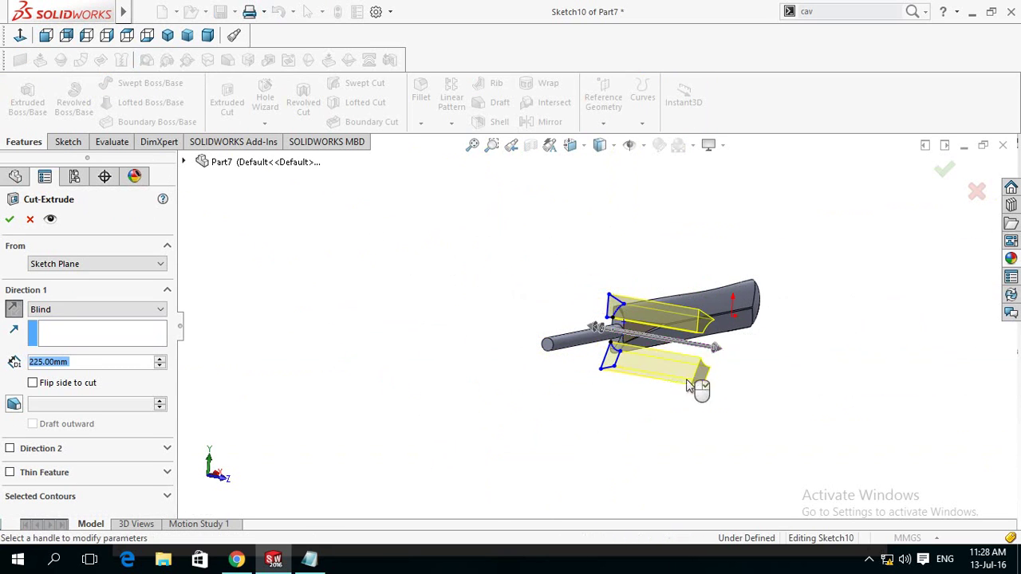
pyautogui.moveTo(597, 327); pyautogui.dragTo(529, 316)
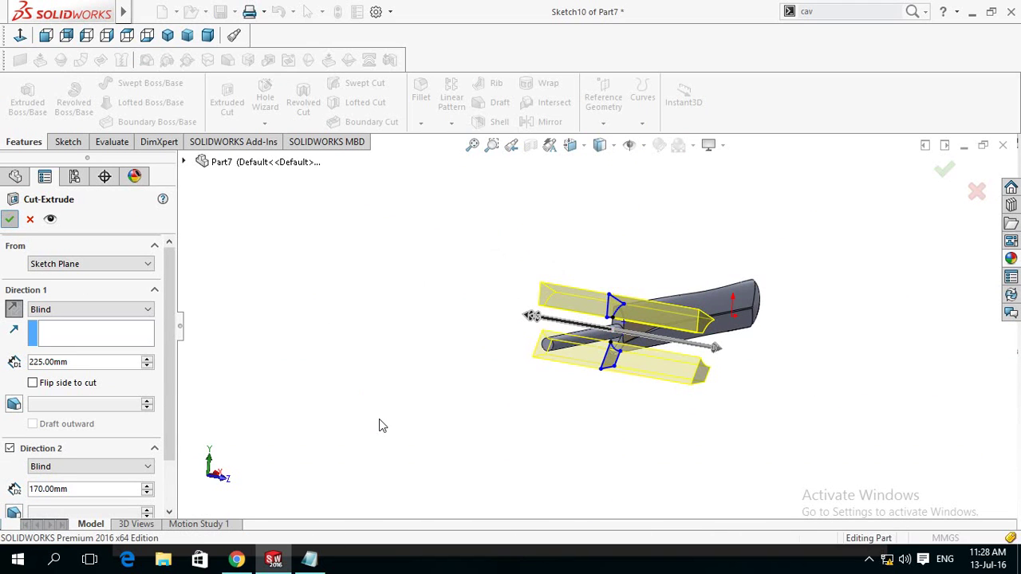
pyautogui.press('Return')
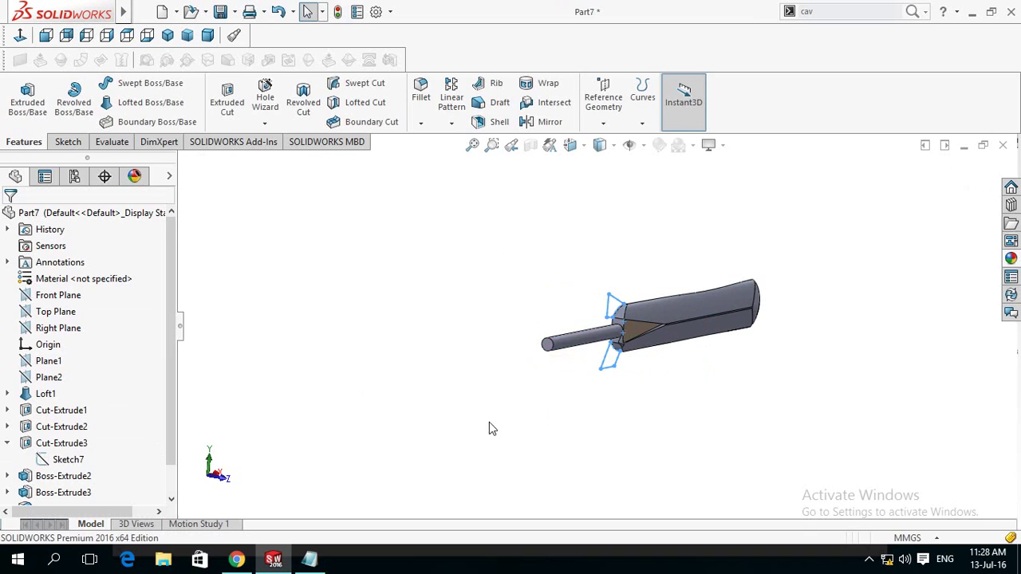
pyautogui.moveTo(549, 426)
pyautogui.mouseDown(button='middle')
pyautogui.moveTo(469, 396)
pyautogui.moveTo(515, 394)
pyautogui.mouseUp(button='middle')
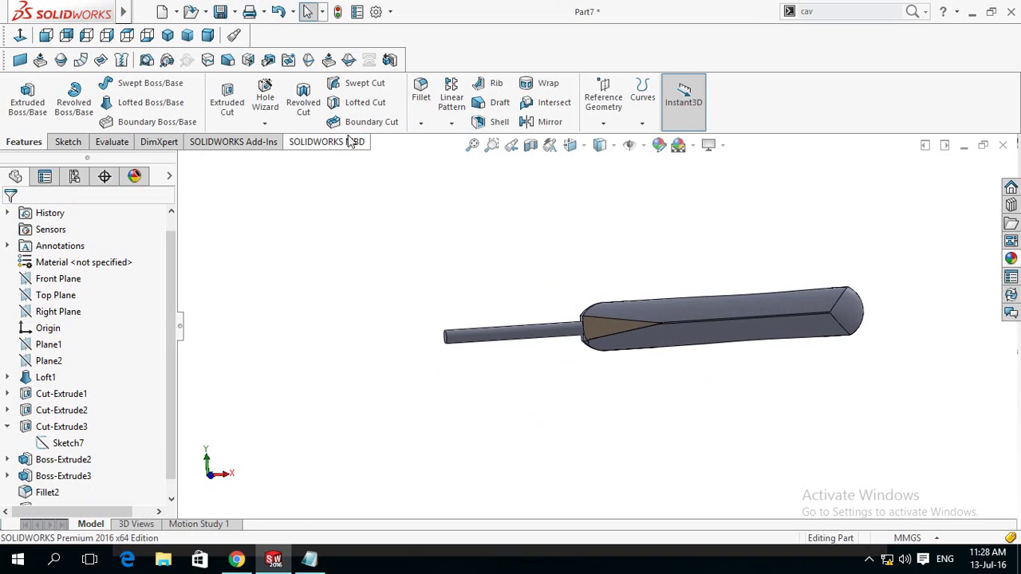
# - Start a fillet on a front edge, removing a second edge picked by mistake
pyautogui.click(420, 94)
pyautogui.scroll(-2, 600, 272)
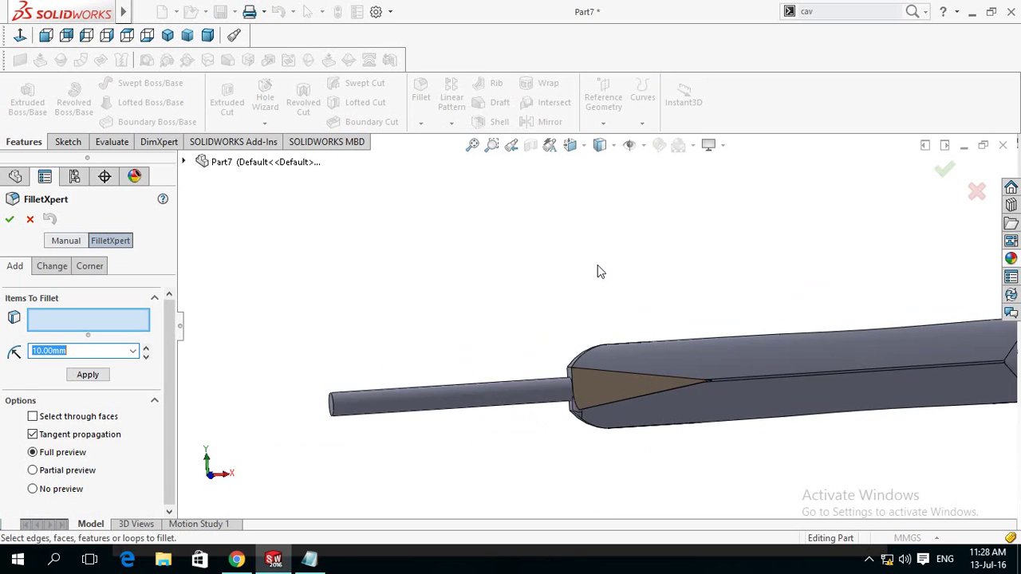
pyautogui.moveTo(540, 360)
pyautogui.mouseDown(button='middle')
pyautogui.moveTo(593, 358)
pyautogui.moveTo(589, 378)
pyautogui.mouseUp(button='middle')
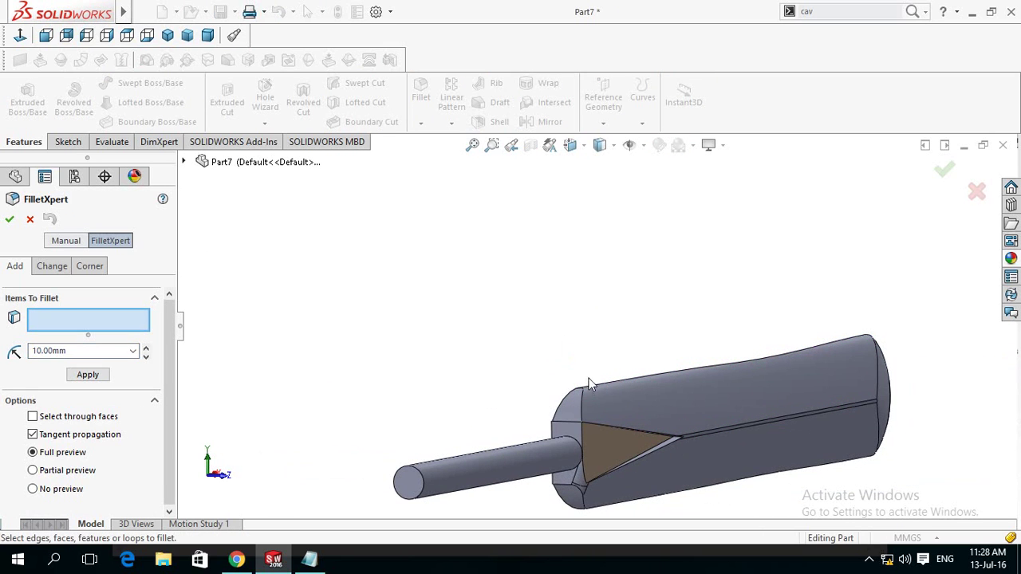
pyautogui.click(583, 401)
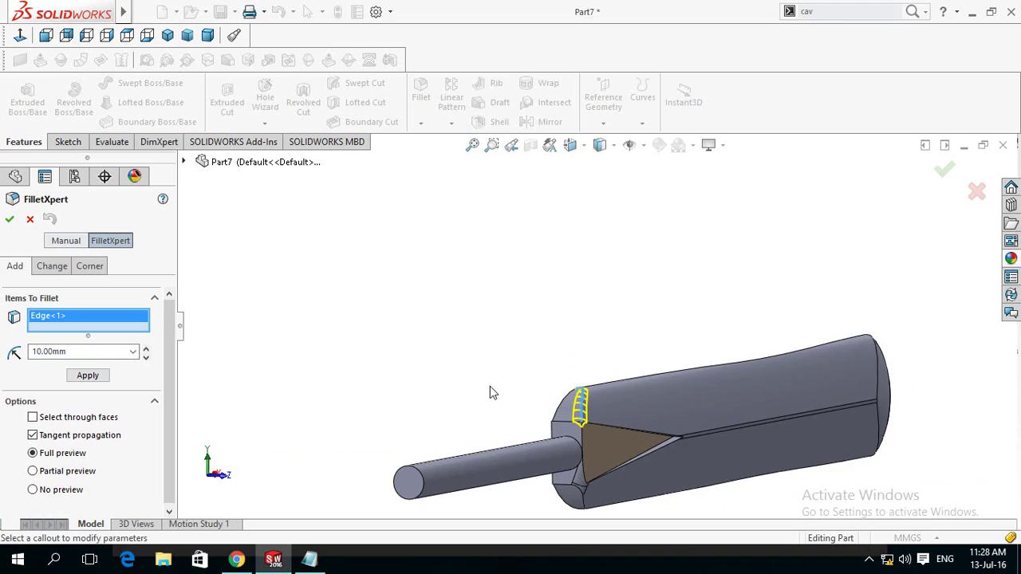
pyautogui.scroll(3, 490, 386)
pyautogui.scroll(-1, 595, 426)
pyautogui.scroll(-2, 593, 319)
pyautogui.scroll(-2, 588, 316)
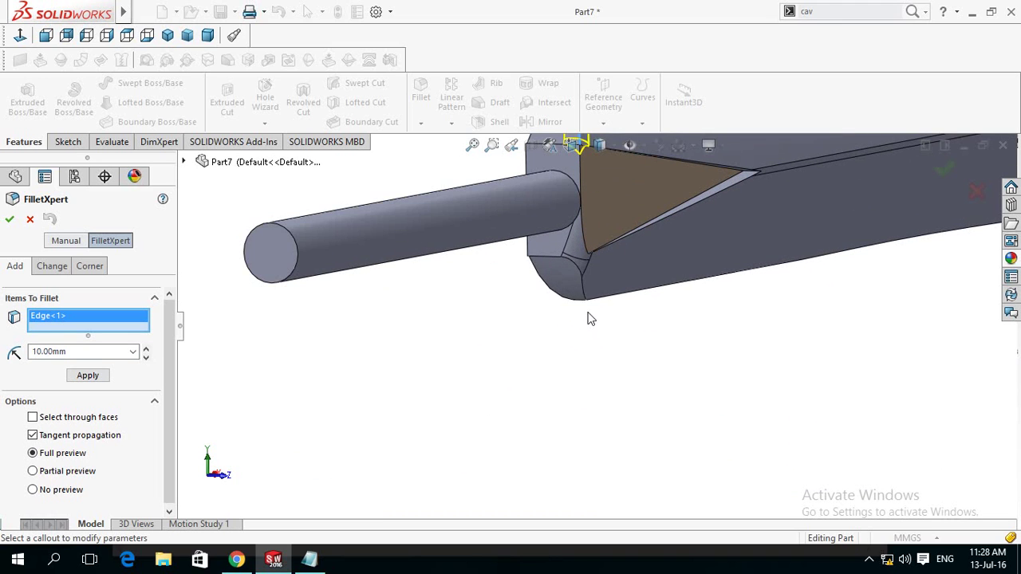
pyautogui.click(587, 298)
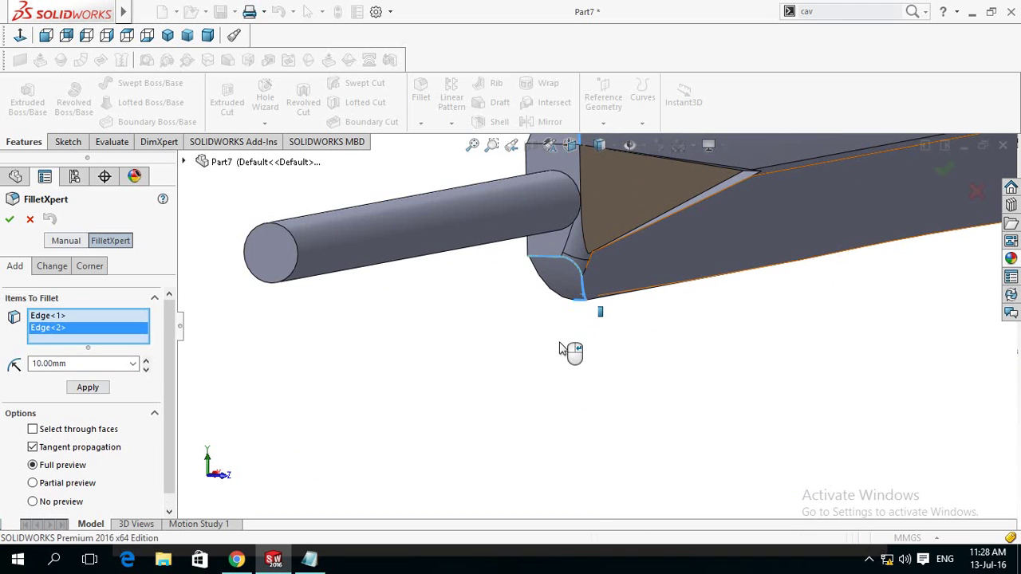
pyautogui.press('Left')
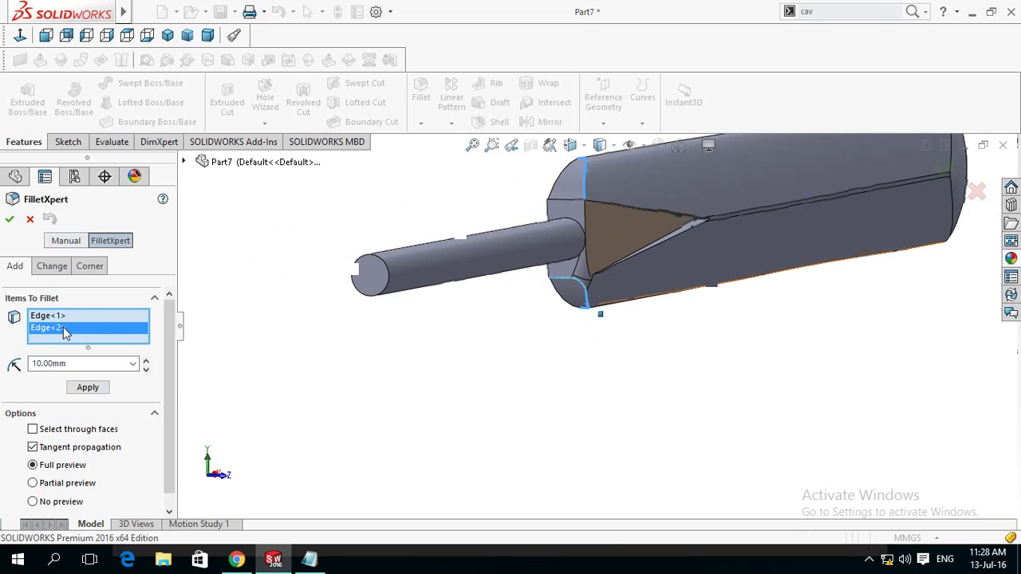
pyautogui.rightClick(65, 334)
pyautogui.click(94, 354)
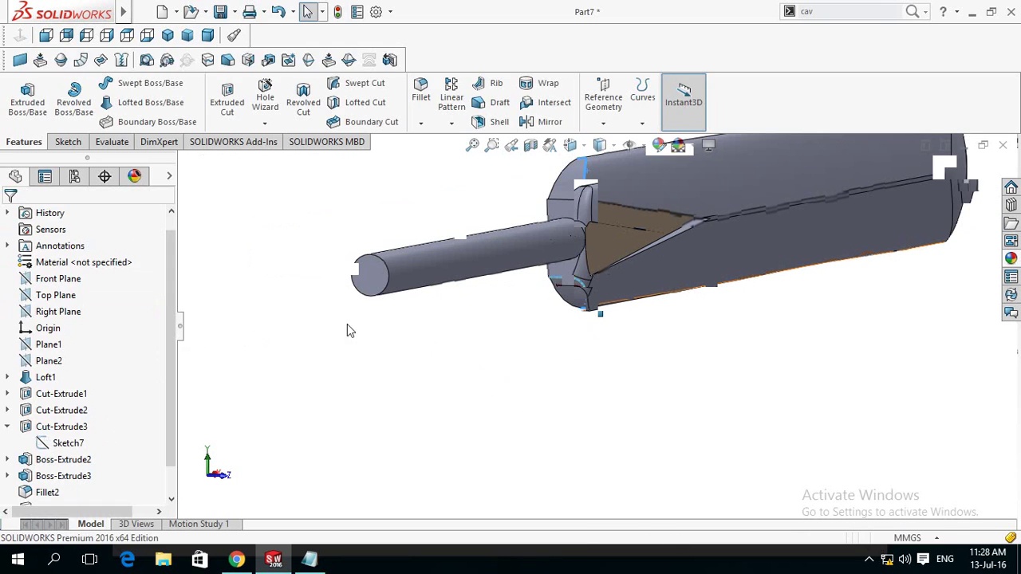
# - Pick the curved front edges, change the fillet radius from 10 to 5 mm, then clear the edges
pyautogui.click(420, 90)
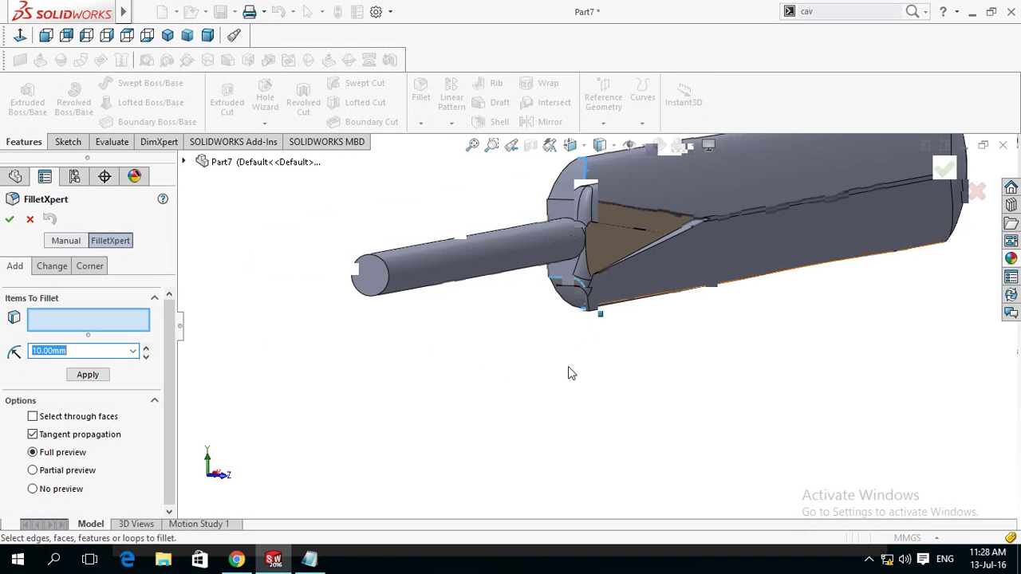
pyautogui.scroll(-2, 588, 235)
pyautogui.click(603, 247)
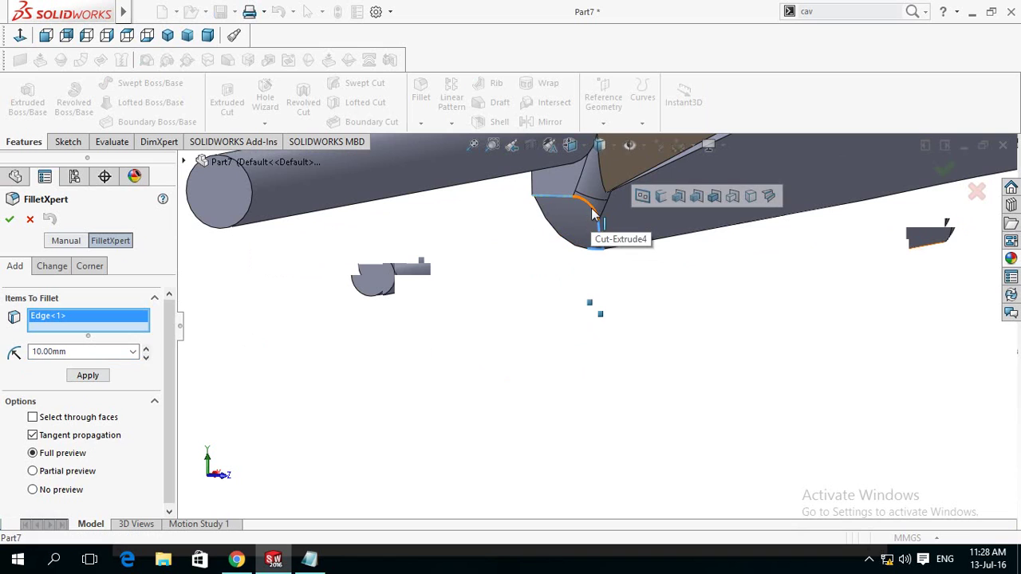
pyautogui.click(592, 214)
pyautogui.click(555, 201)
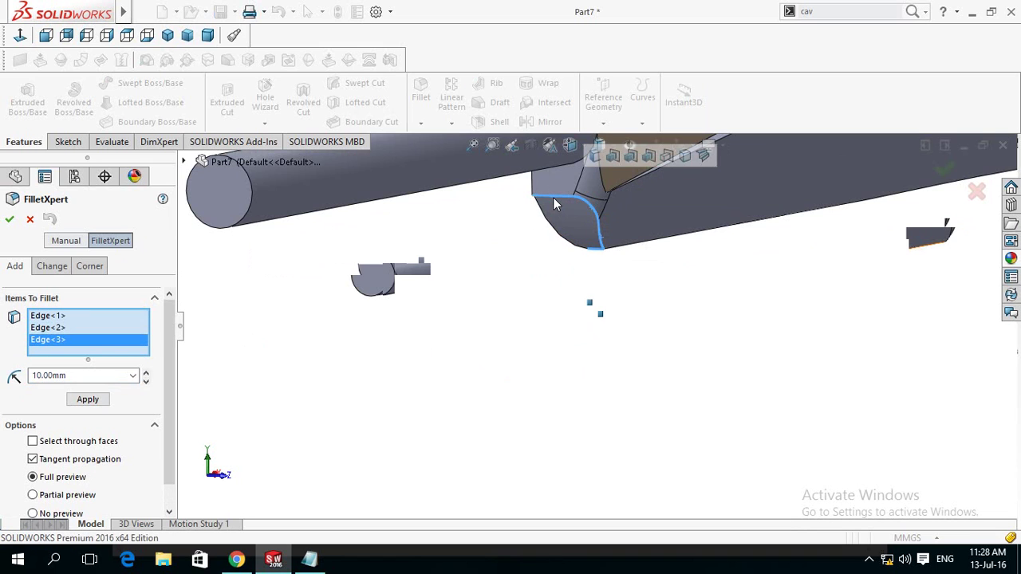
pyautogui.scroll(3, 391, 315)
pyautogui.moveTo(354, 338)
pyautogui.mouseDown(button='middle')
pyautogui.moveTo(409, 292)
pyautogui.moveTo(399, 290)
pyautogui.mouseUp(button='middle')
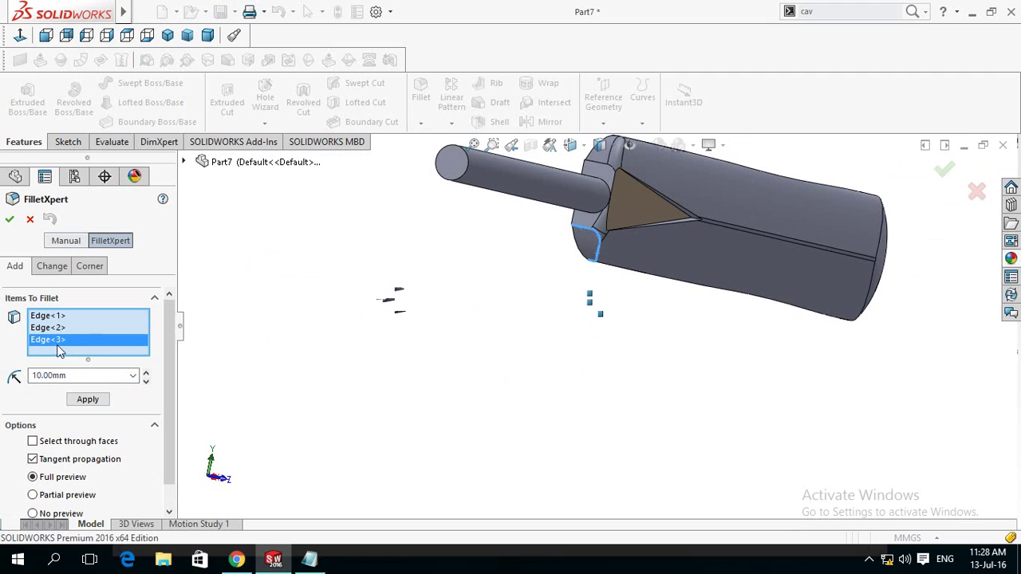
pyautogui.click(89, 376)
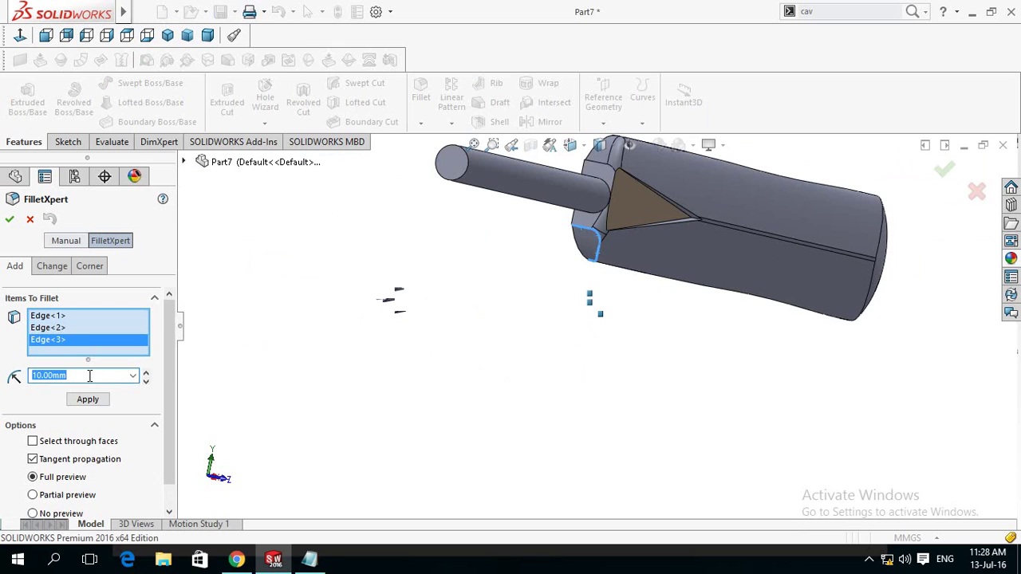
pyautogui.write('5')
pyautogui.click(247, 349)
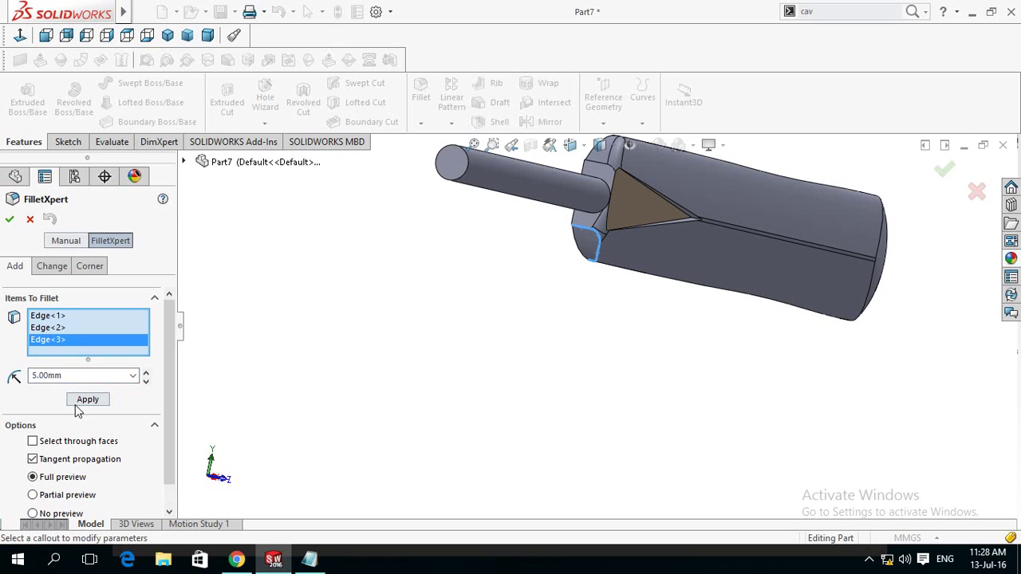
pyautogui.rightClick(66, 328)
pyautogui.click(119, 336)
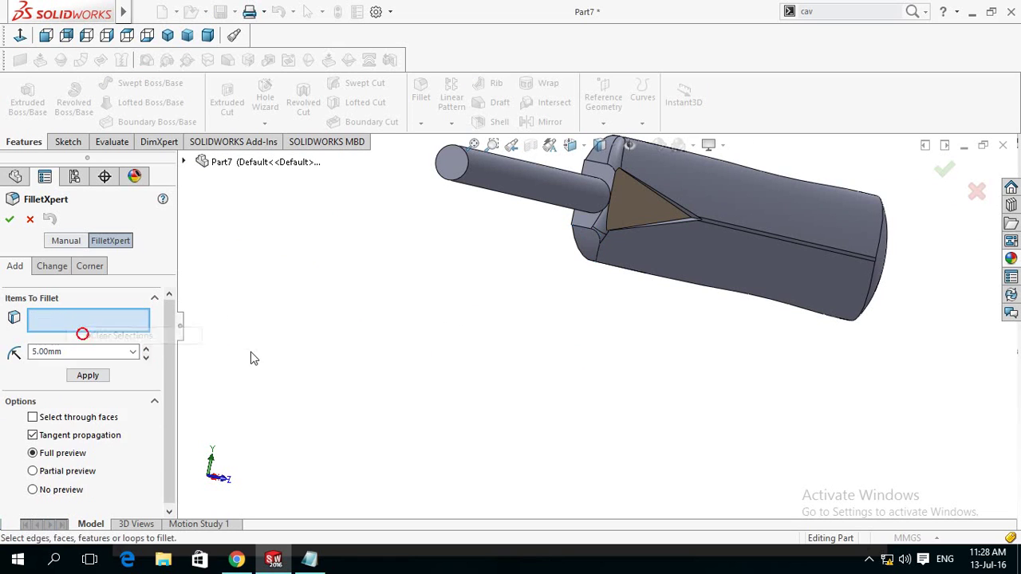
# - Pick a front-end corner edge, clear it, and pick a different front-end edge
pyautogui.scroll(-3, 548, 274)
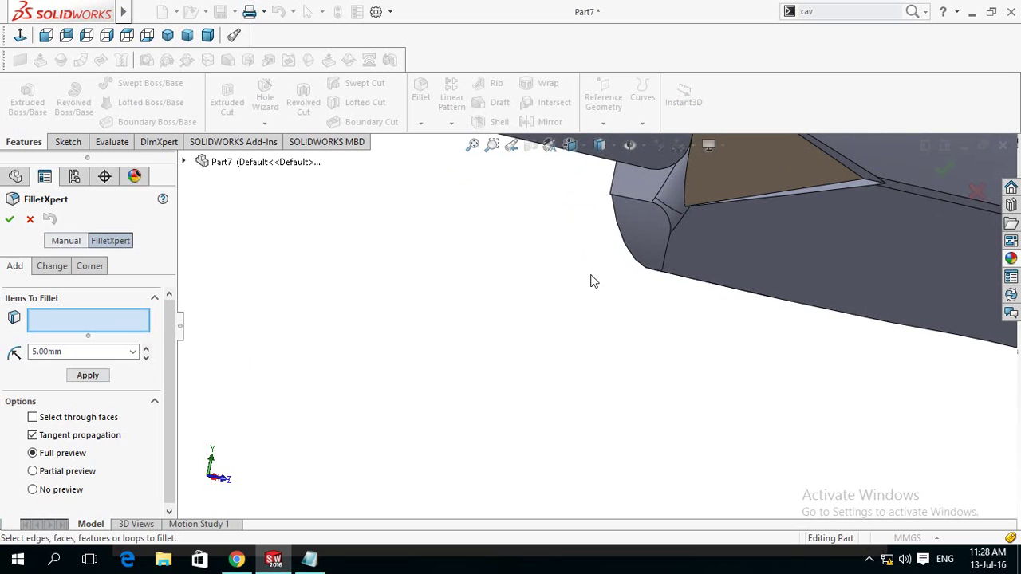
pyautogui.click(669, 254)
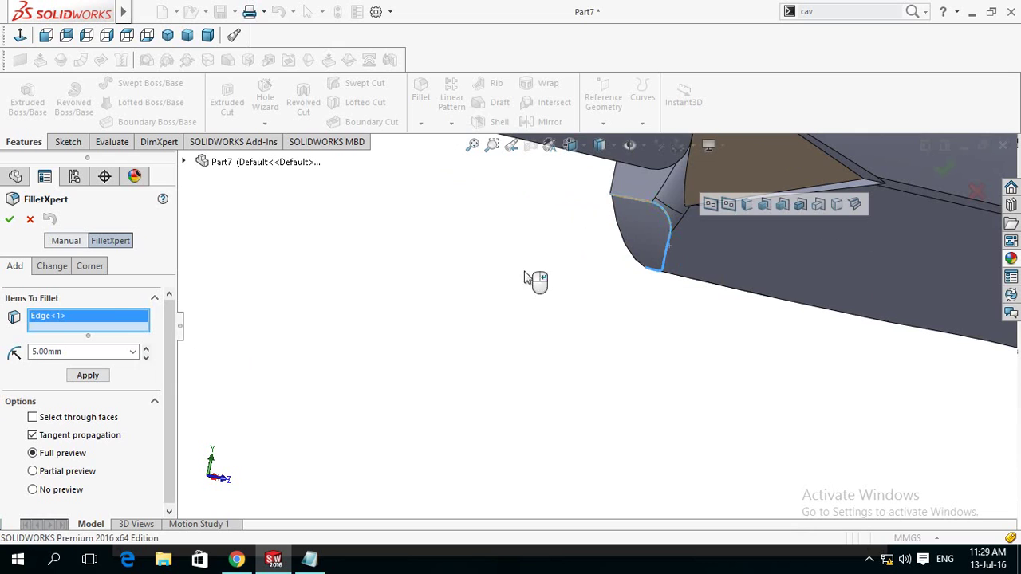
pyautogui.rightClick(61, 317)
pyautogui.click(91, 327)
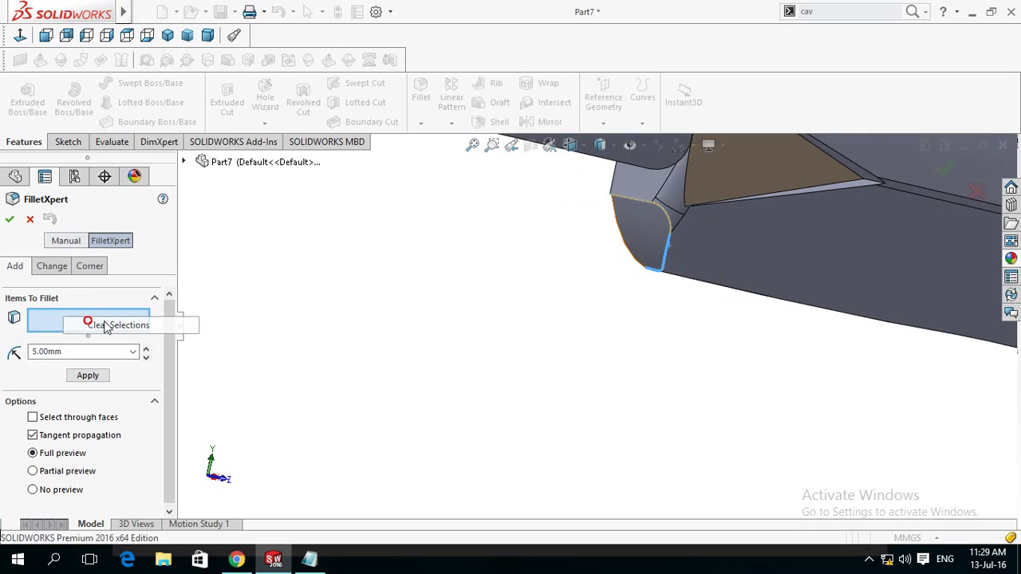
pyautogui.click(666, 216)
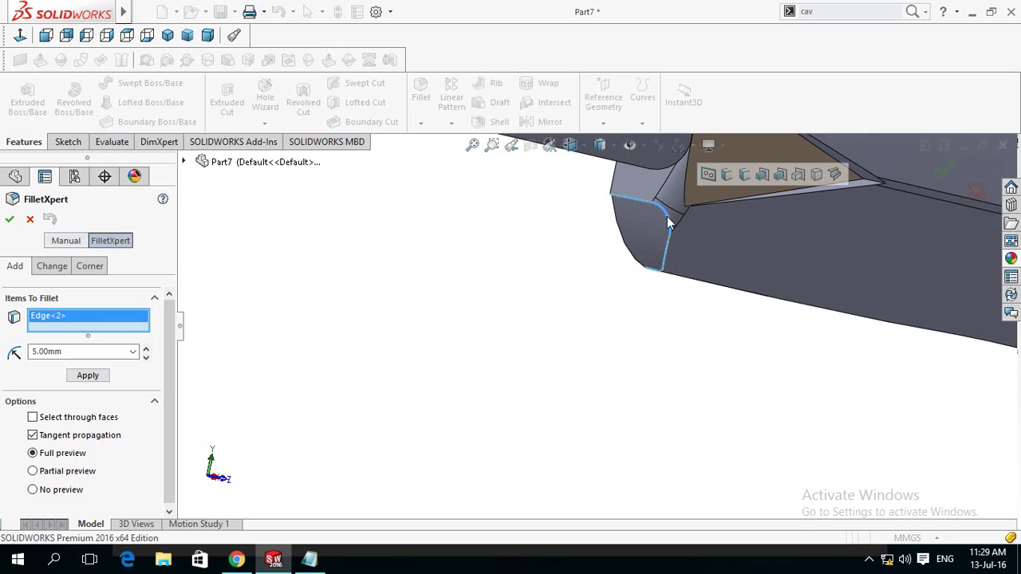
# - Review FilletXpert's existing fillets and corner options, then pick and clear a corner edge and face
pyautogui.click(63, 269)
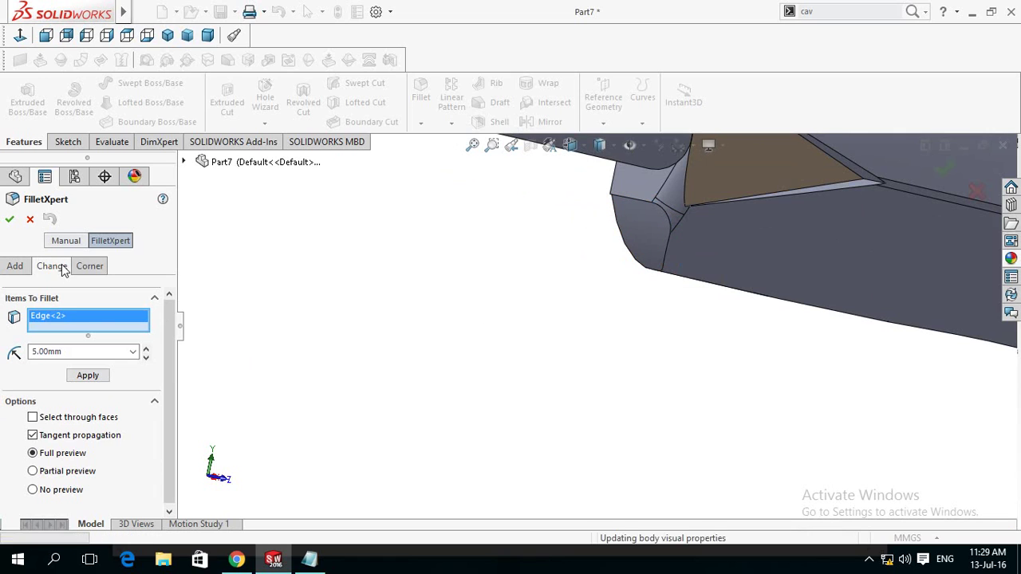
pyautogui.click(86, 266)
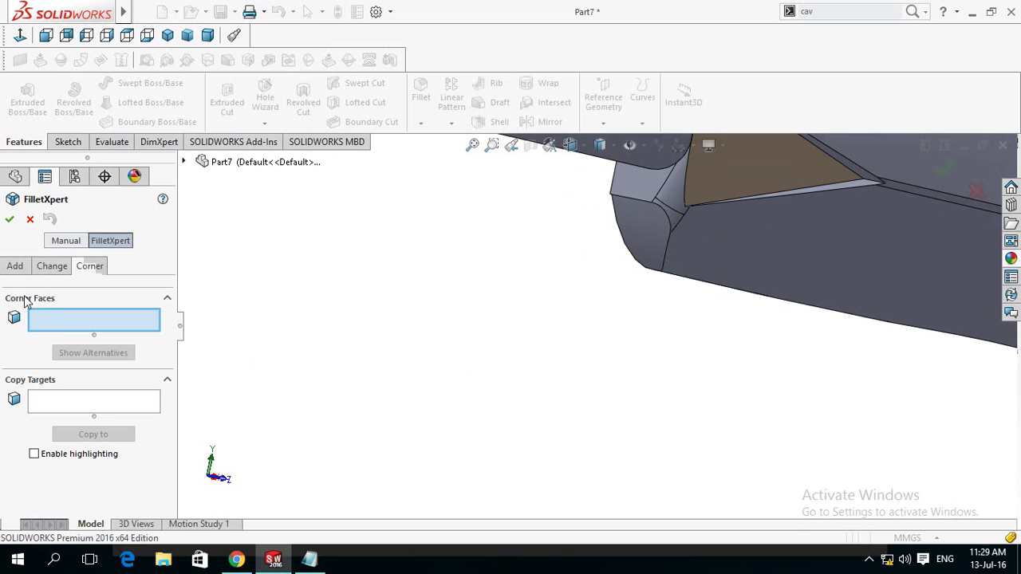
pyautogui.click(41, 266)
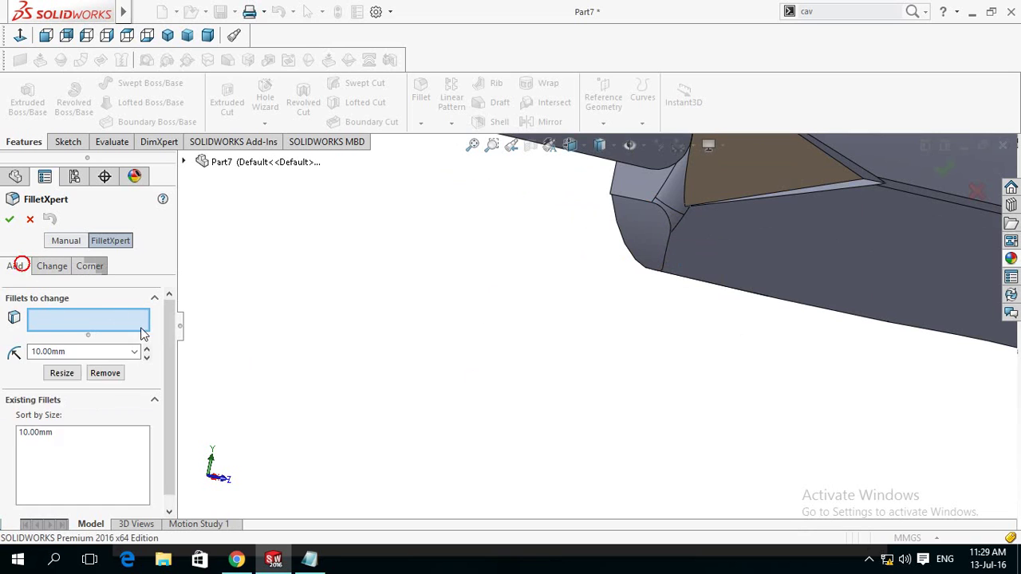
pyautogui.click(19, 265)
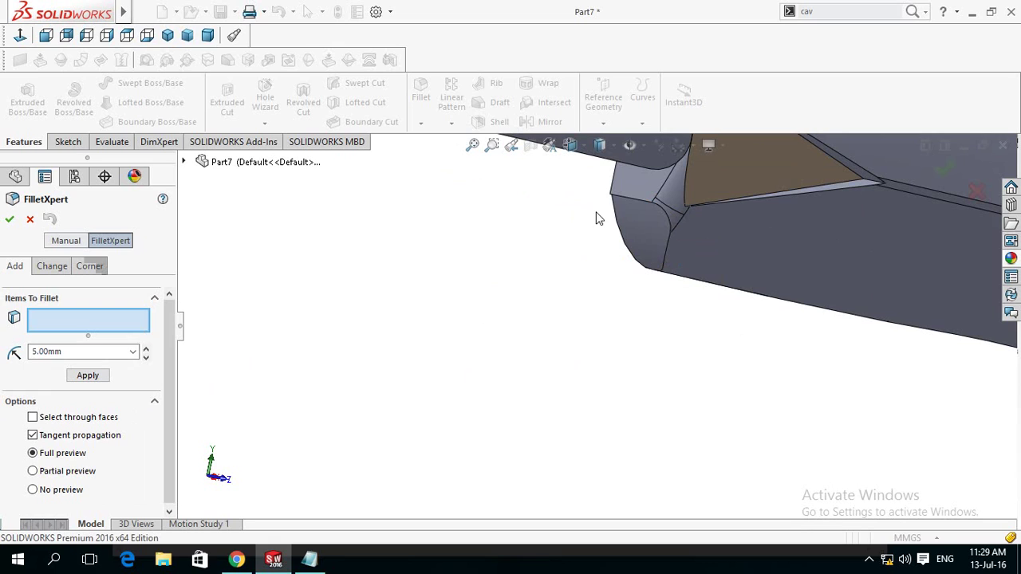
pyautogui.click(615, 198)
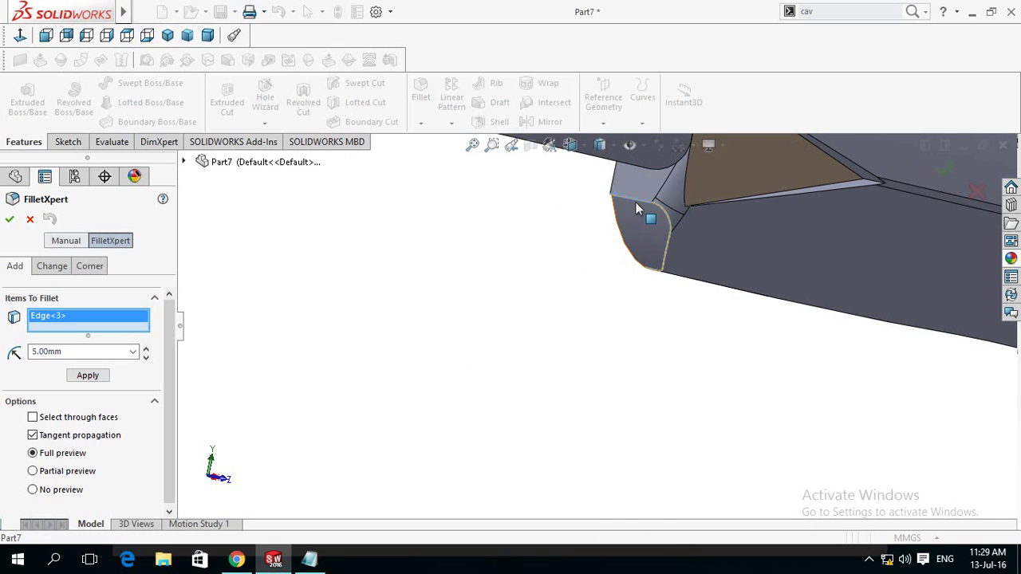
pyautogui.click(636, 206)
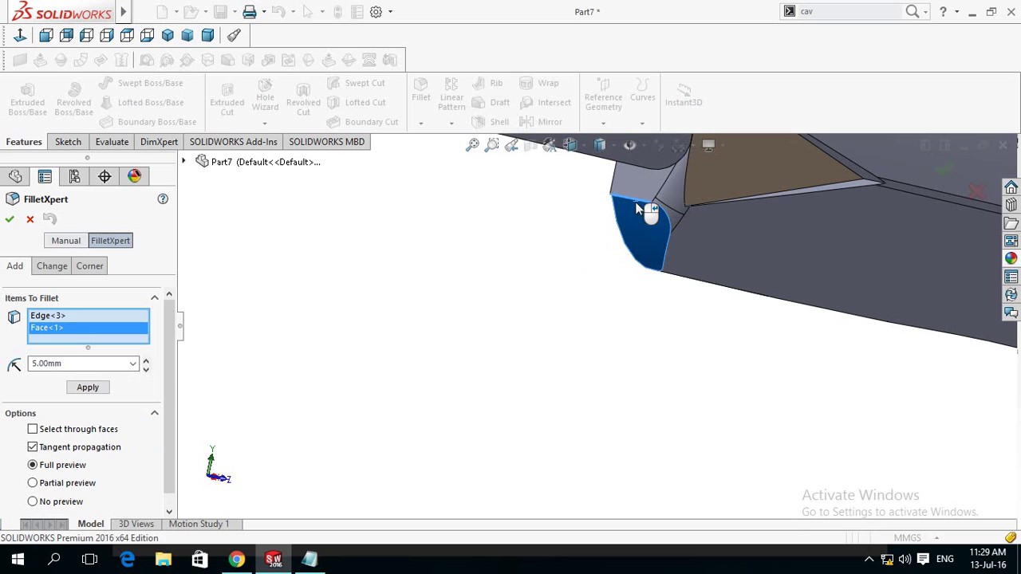
pyautogui.rightClick(70, 328)
pyautogui.click(106, 346)
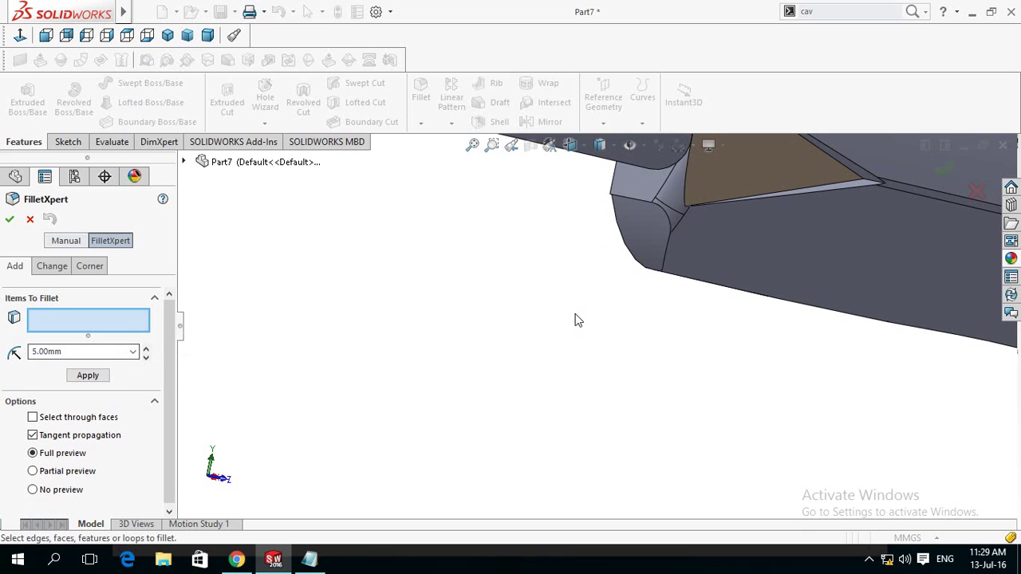
# - Add the first long side edge of the handle to the 5 mm fillet
pyautogui.scroll(2, 592, 286)
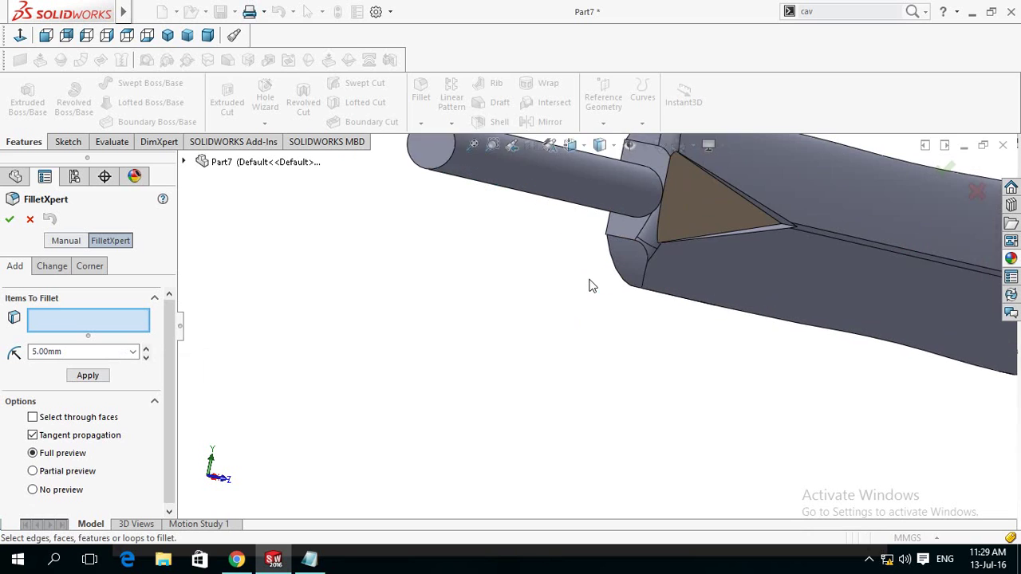
pyautogui.scroll(2, 592, 285)
pyautogui.moveTo(592, 285); pyautogui.dragTo(576, 232, button='middle')
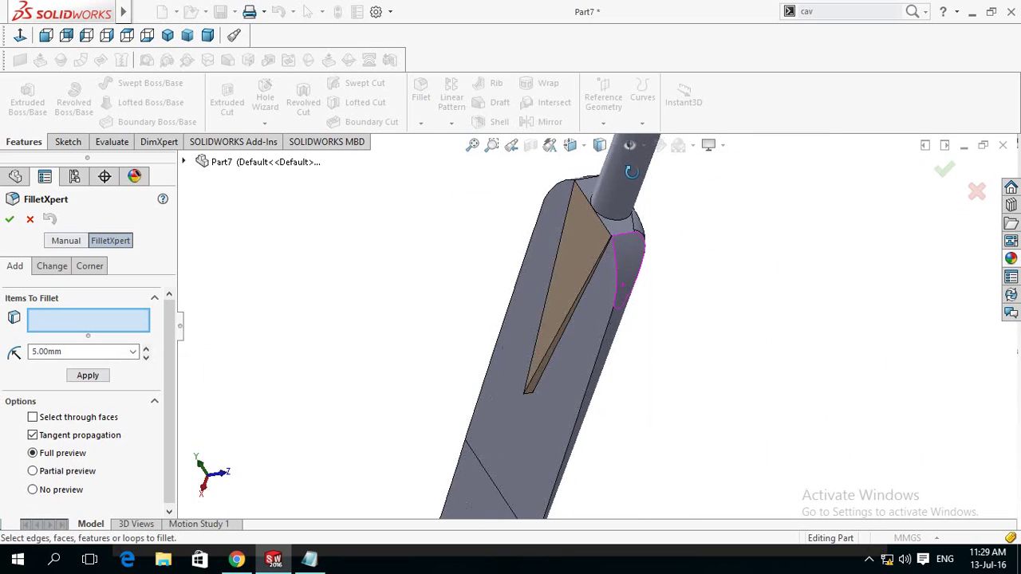
pyautogui.moveTo(594, 162); pyautogui.dragTo(682, 349, button='middle')
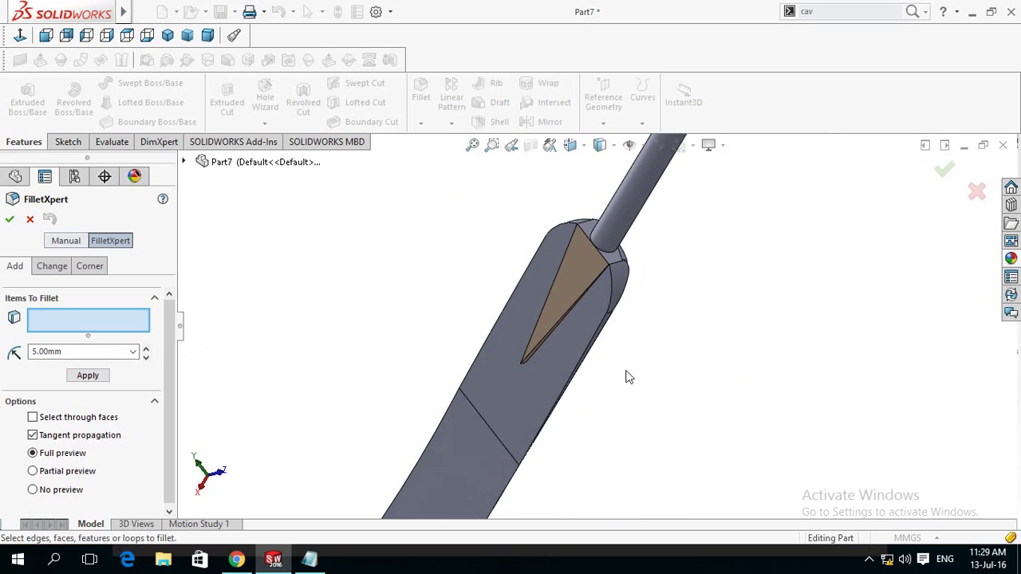
pyautogui.scroll(-2, 629, 377)
pyautogui.click(526, 382)
# - Add the handle's top long edge and its rounded tip edge to Items To Fillet
pyautogui.scroll(3, 620, 399)
pyautogui.moveTo(631, 406)
pyautogui.mouseDown(button='middle')
pyautogui.moveTo(631, 440)
pyautogui.moveTo(606, 449)
pyautogui.moveTo(555, 416)
pyautogui.moveTo(536, 419)
pyautogui.moveTo(655, 470)
pyautogui.moveTo(652, 512)
pyautogui.mouseUp(button='middle')
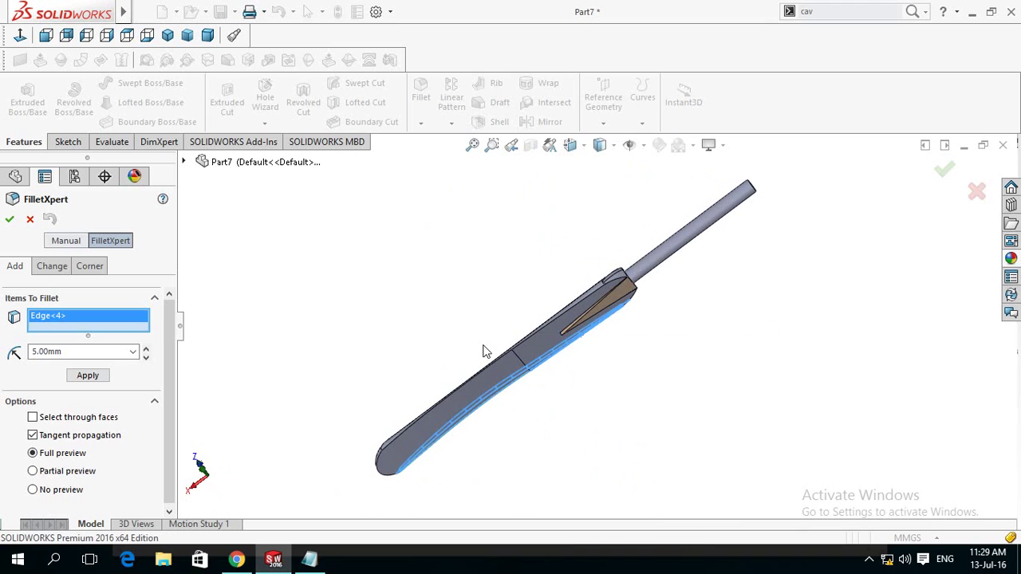
pyautogui.scroll(-3, 482, 351)
pyautogui.scroll(-2, 619, 349)
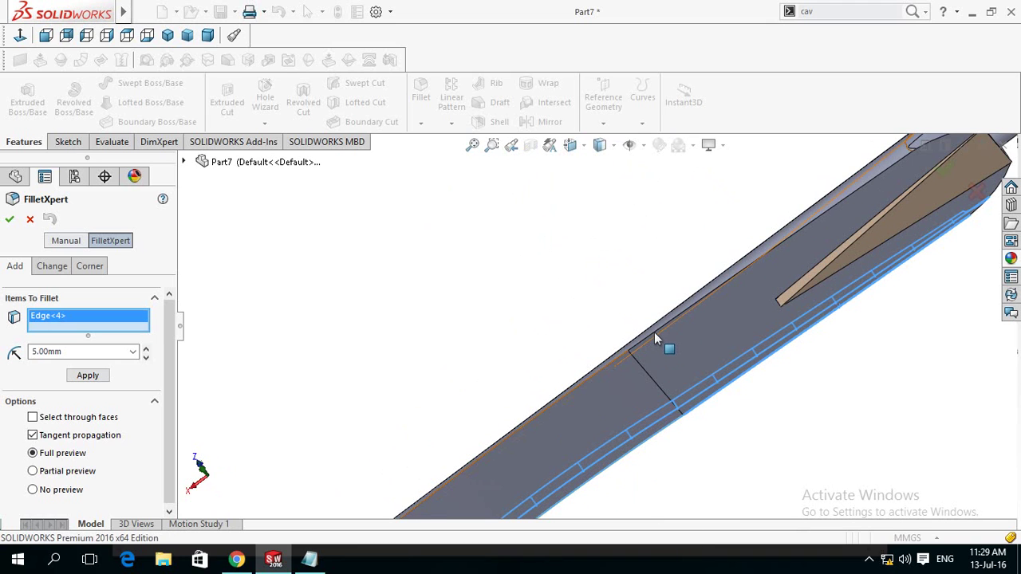
pyautogui.click(752, 266)
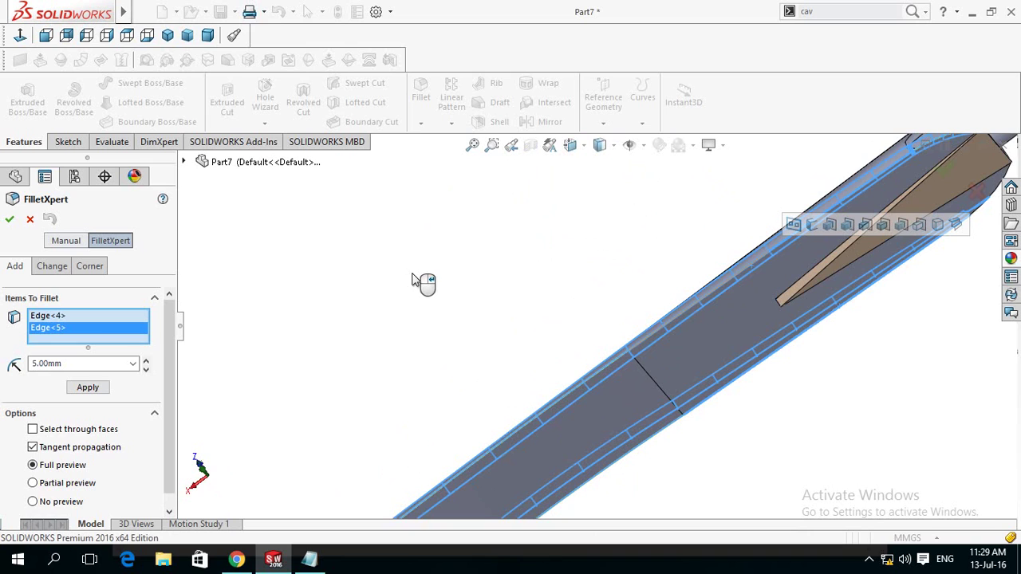
pyautogui.press('f')
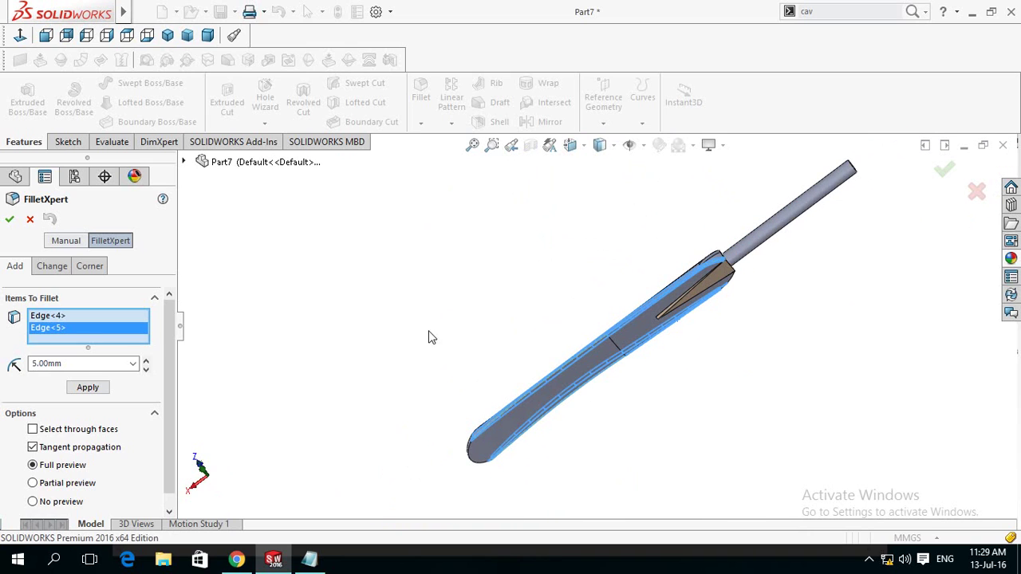
pyautogui.scroll(-2, 471, 485)
pyautogui.scroll(-2, 524, 425)
pyautogui.scroll(-2, 525, 422)
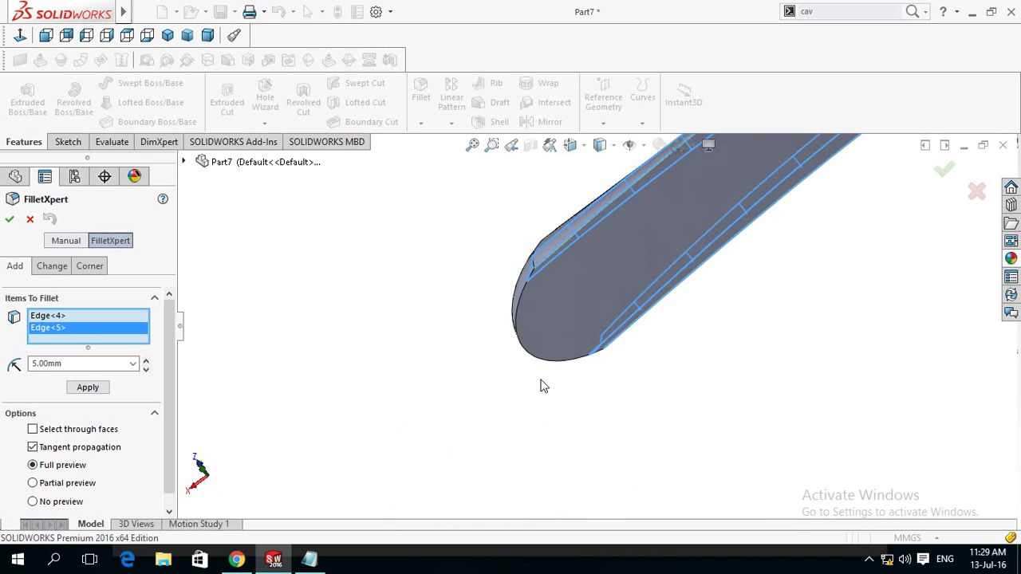
pyautogui.click(542, 360)
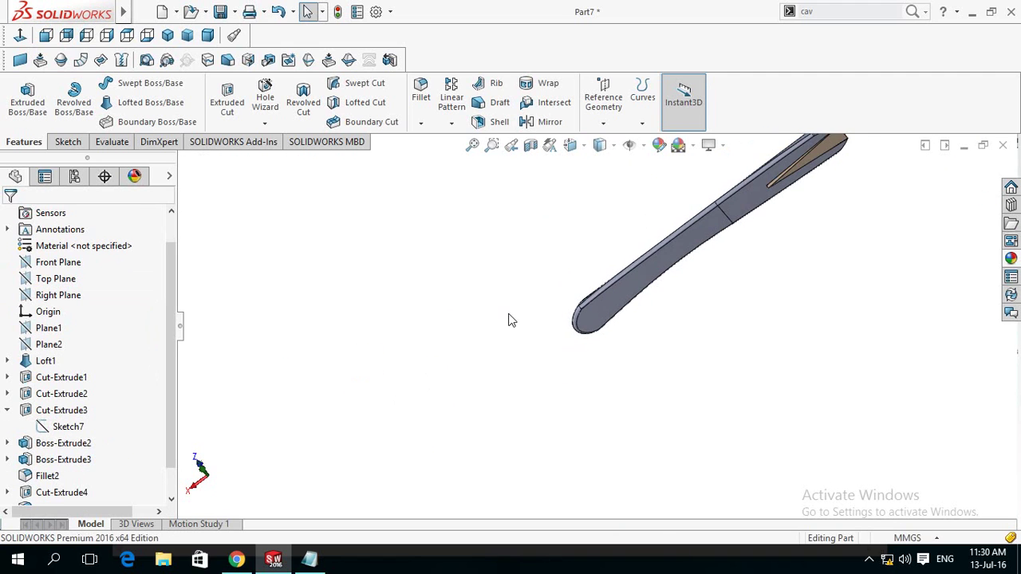
# - Delete the 5 mm Fillet4 feature from the FeatureManager tree
pyautogui.moveTo(512, 320)
pyautogui.mouseDown(button='middle')
pyautogui.moveTo(392, 360)
pyautogui.moveTo(335, 434)
pyautogui.mouseUp(button='middle')
pyautogui.moveTo(528, 230)
pyautogui.mouseDown(button='middle')
pyautogui.moveTo(664, 225)
pyautogui.moveTo(661, 280)
pyautogui.moveTo(659, 197)
pyautogui.mouseUp(button='middle')
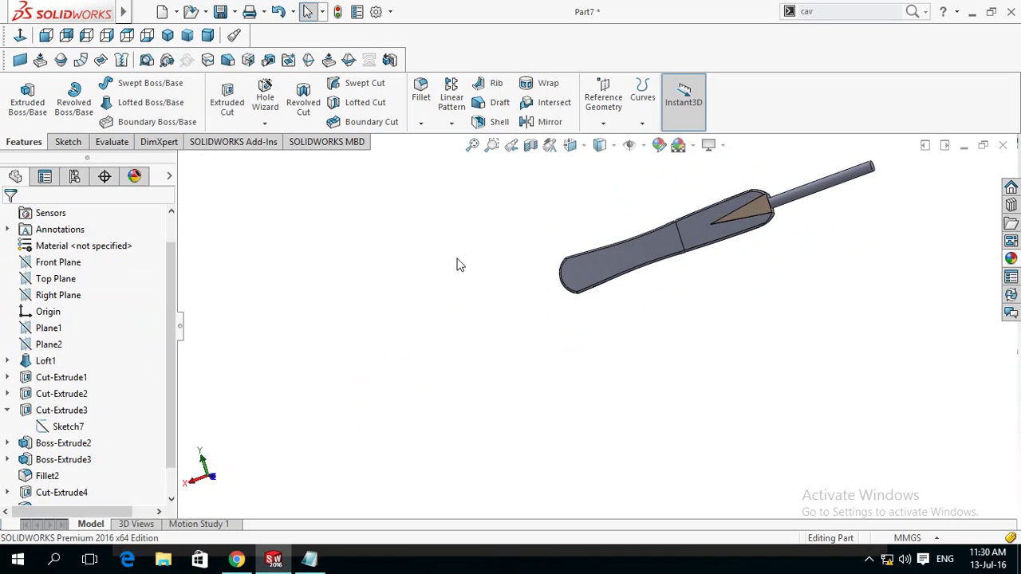
pyautogui.moveTo(429, 287); pyautogui.dragTo(522, 339, button='middle')
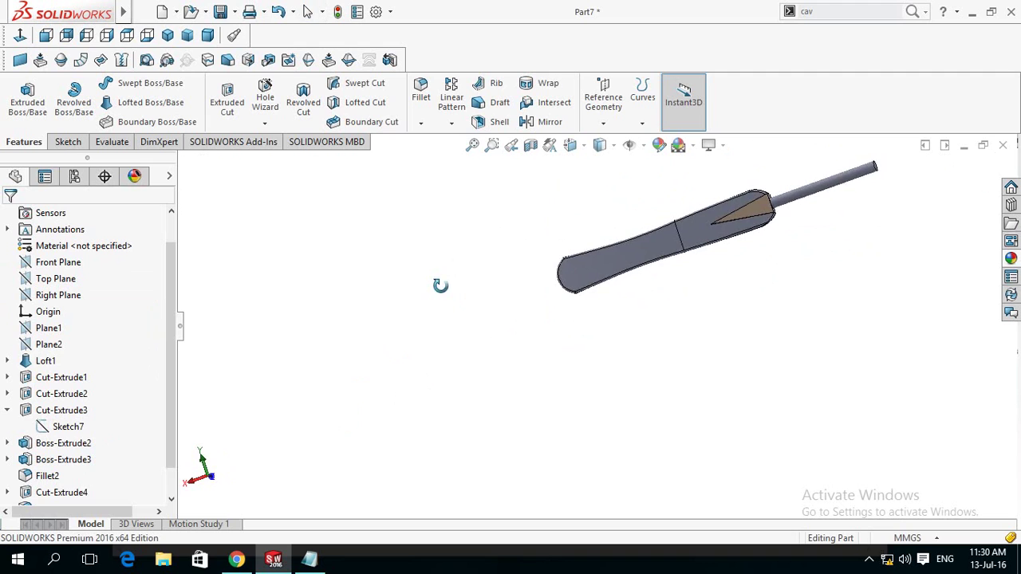
pyautogui.moveTo(777, 364); pyautogui.dragTo(742, 362, button='middle')
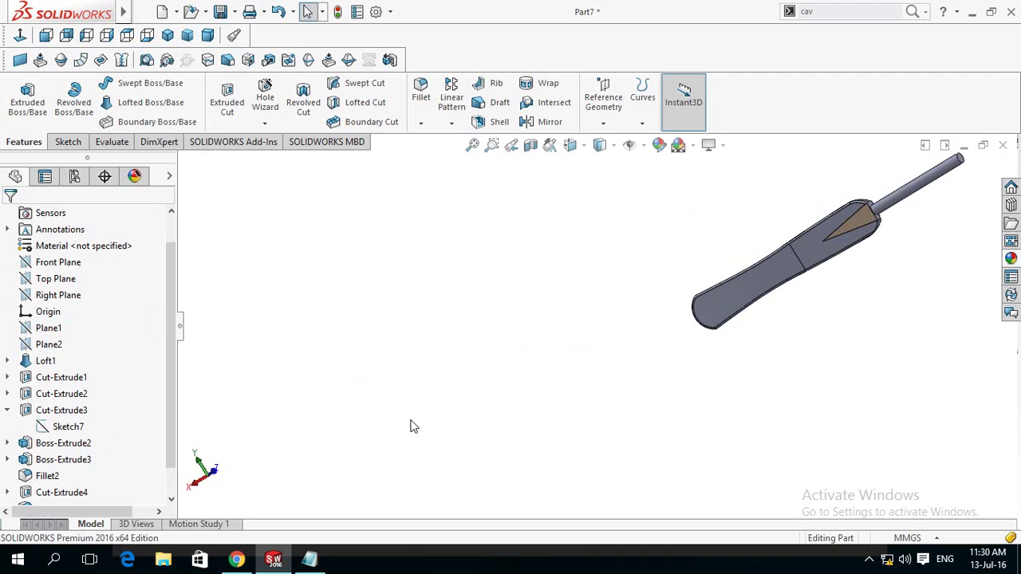
pyautogui.scroll(-2, 171, 359)
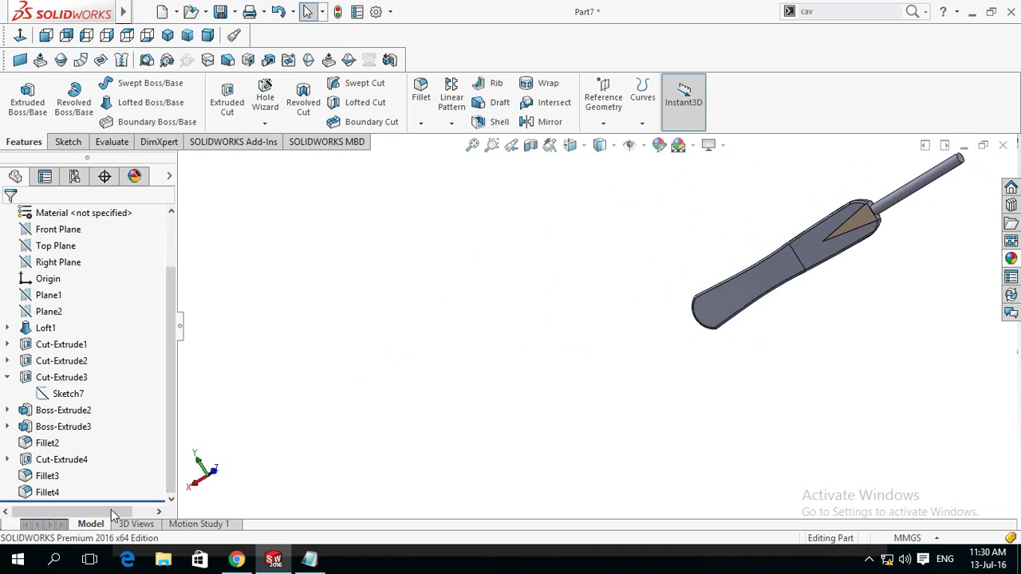
pyautogui.rightClick(44, 492)
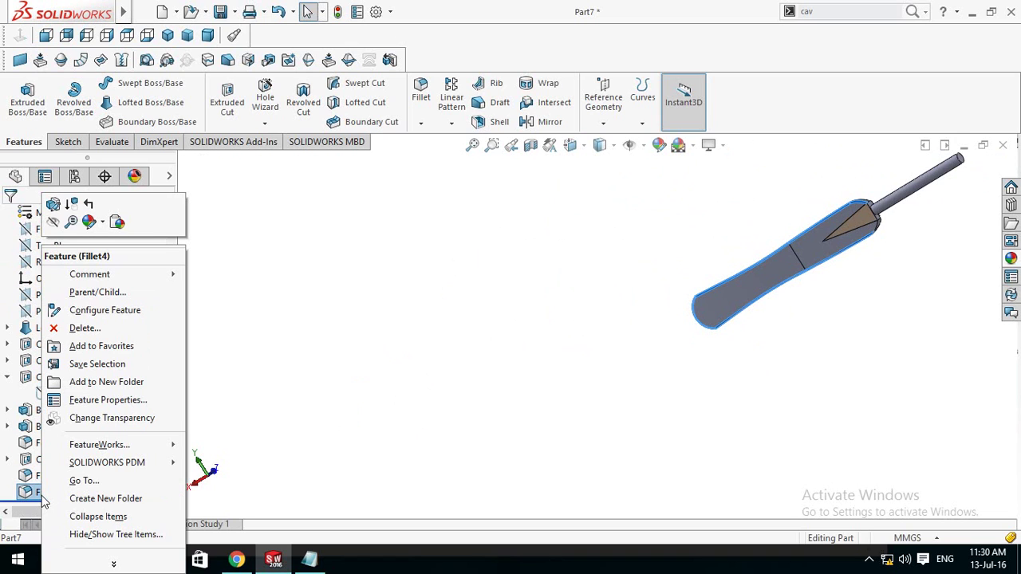
pyautogui.click(88, 329)
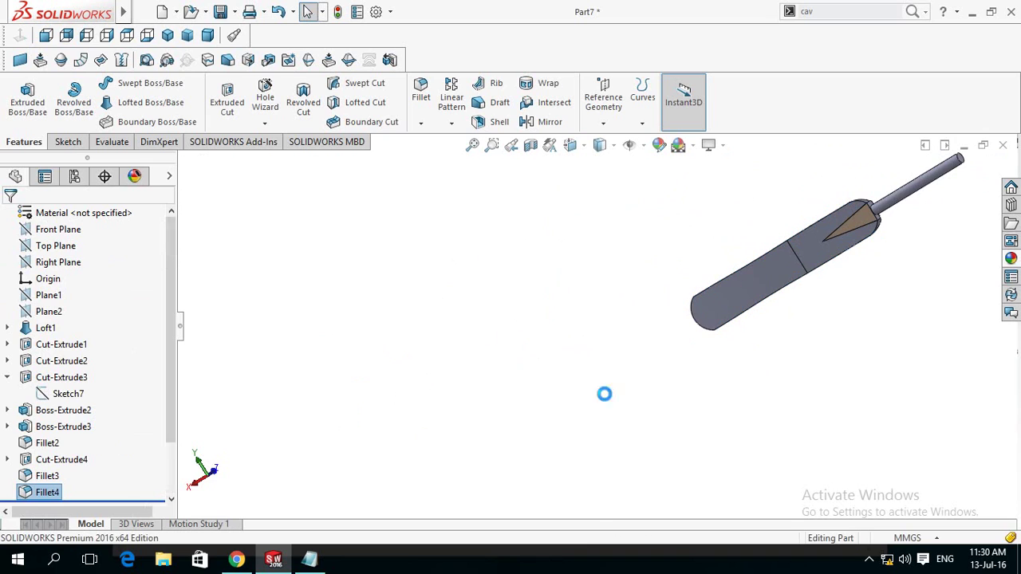
pyautogui.moveTo(635, 346); pyautogui.dragTo(712, 389, button='middle')
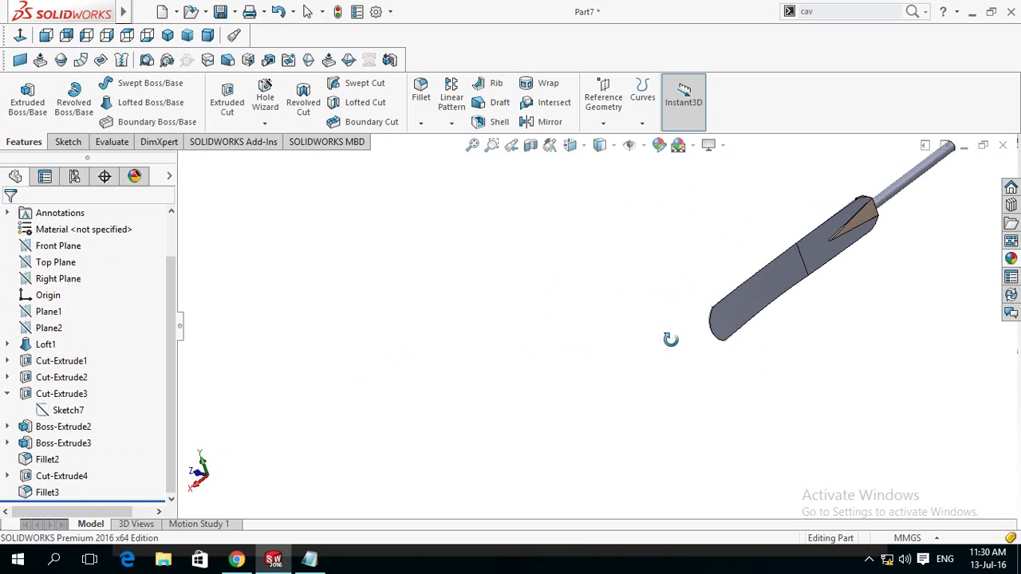
pyautogui.scroll(2, 909, 262)
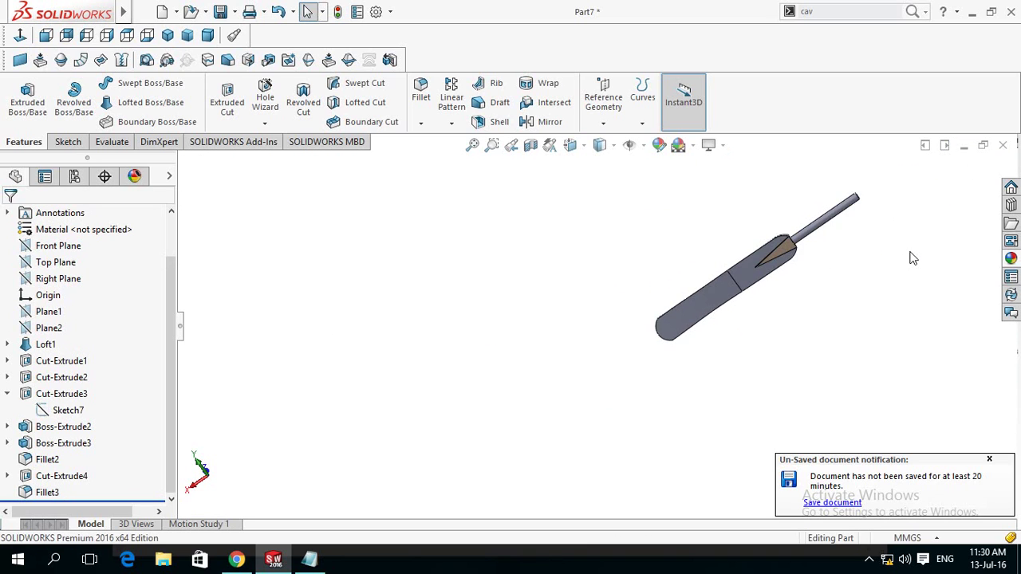
# - Apply a light brown (peach) appearance to the Boss-Extrude3 shaft feature
pyautogui.moveTo(882, 229)
pyautogui.mouseDown(button='middle')
pyautogui.moveTo(694, 341)
pyautogui.moveTo(752, 351)
pyautogui.moveTo(802, 218)
pyautogui.moveTo(878, 182)
pyautogui.mouseUp(button='middle')
pyautogui.scroll(-2, 772, 213)
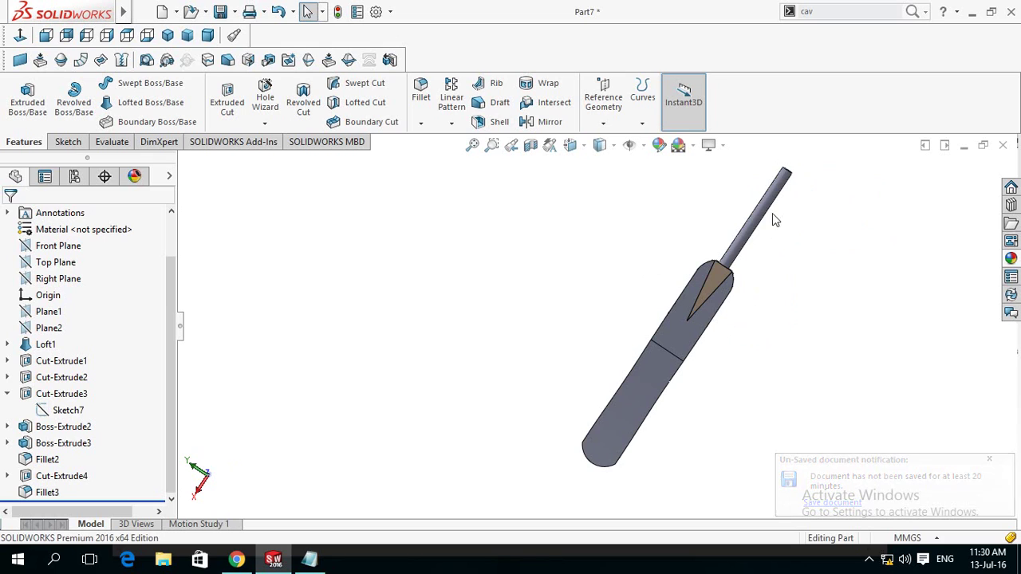
pyautogui.click(760, 223)
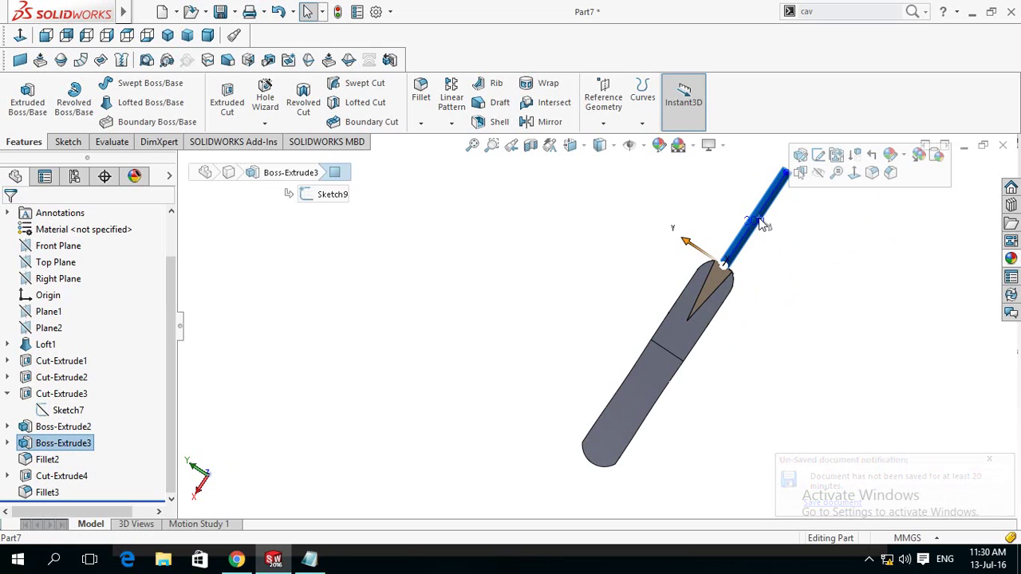
pyautogui.click(891, 156)
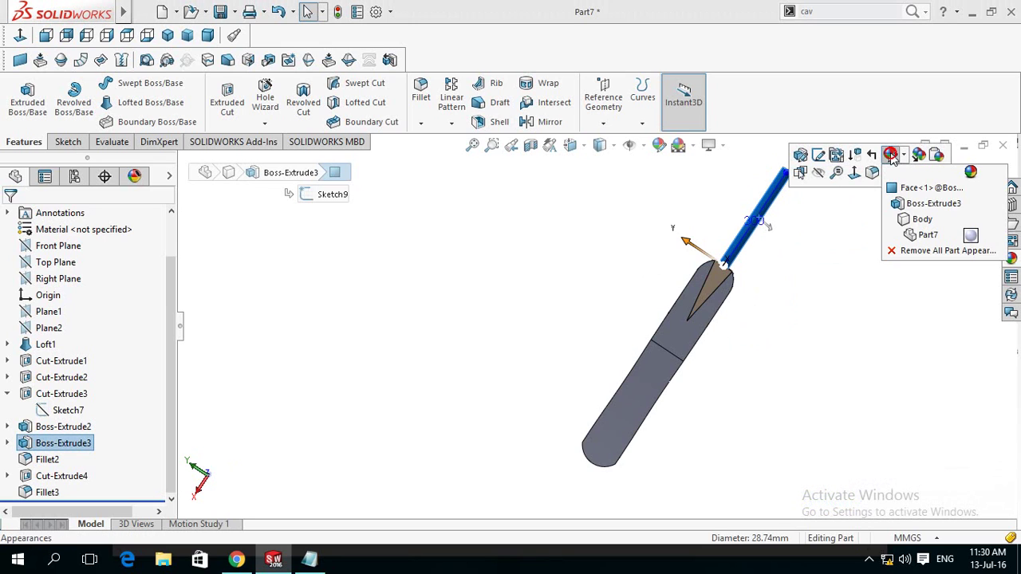
pyautogui.click(918, 204)
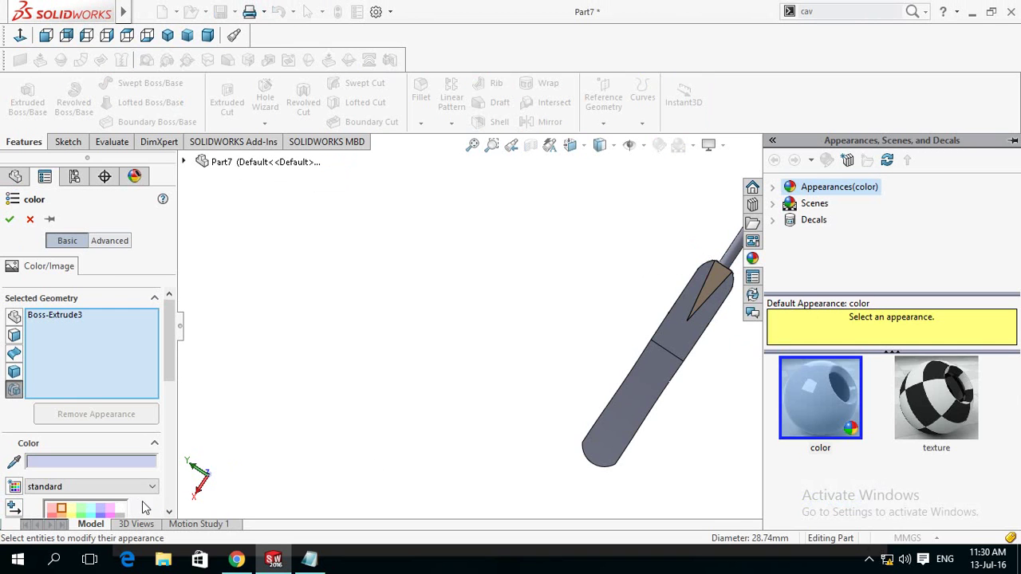
pyautogui.click(61, 511)
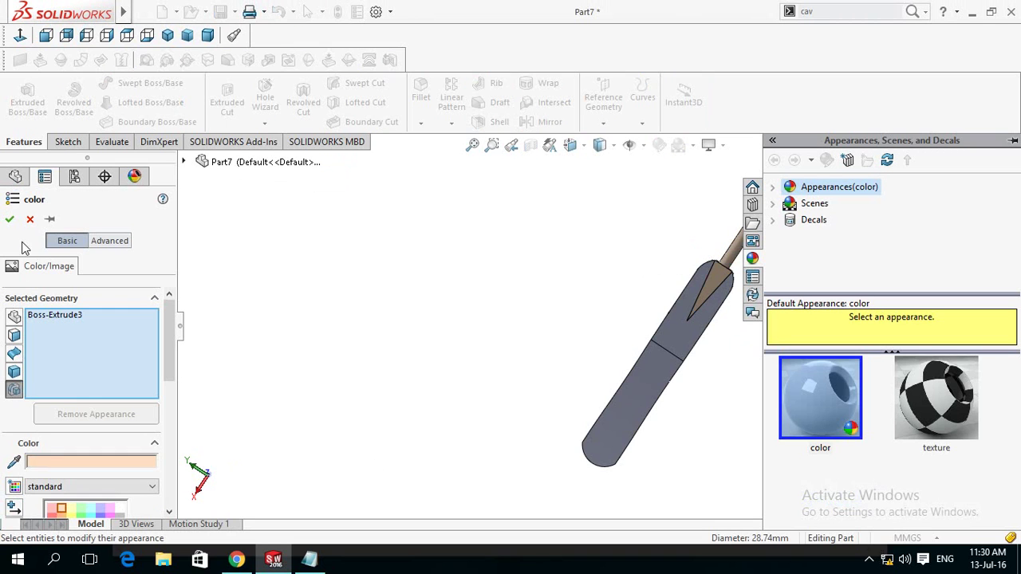
pyautogui.click(10, 221)
pyautogui.scroll(2, 470, 349)
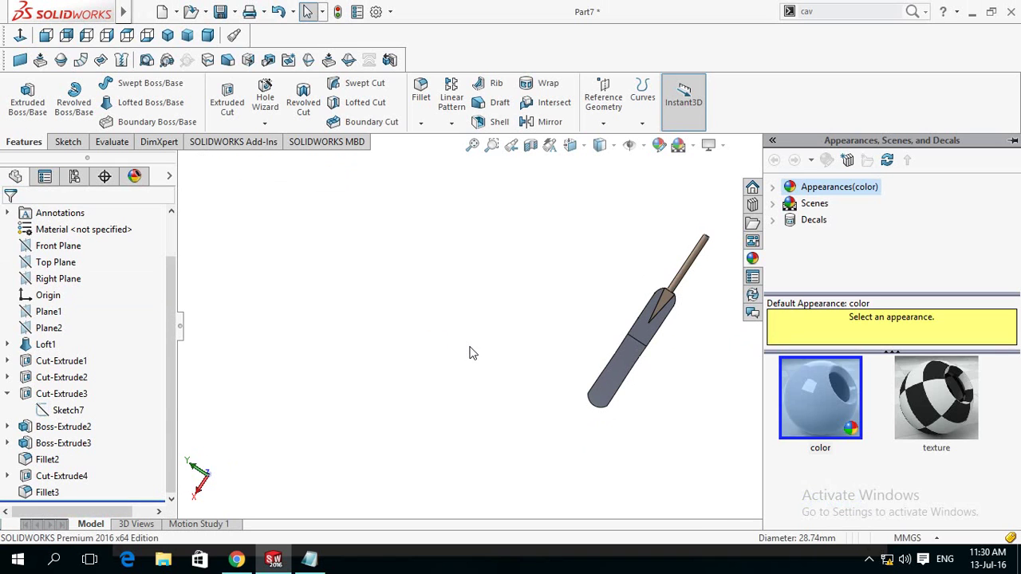
pyautogui.scroll(-2, 661, 367)
pyautogui.scroll(-2, 662, 367)
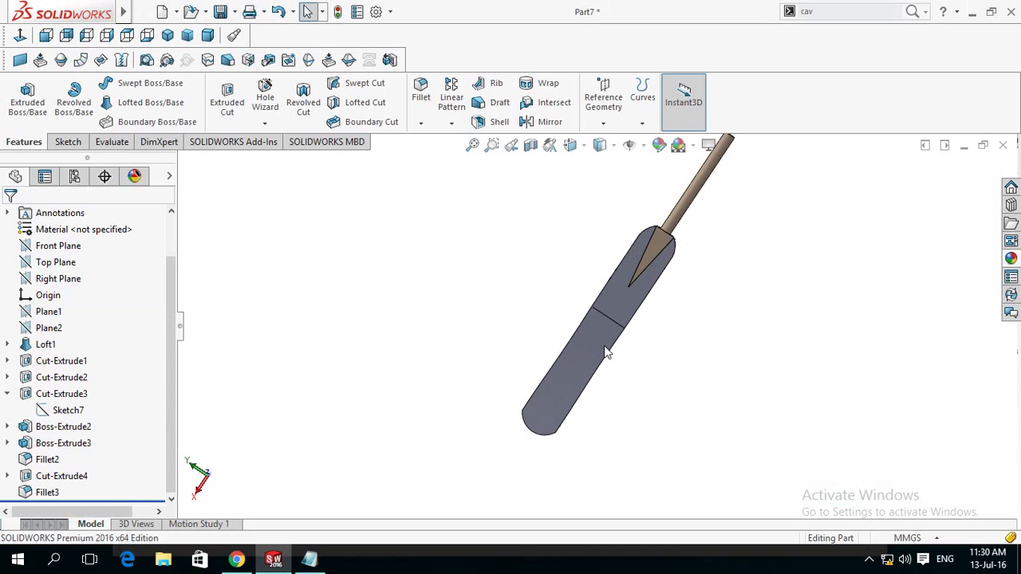
# - Select the handle's faces for a face-level appearance change
pyautogui.click(604, 349)
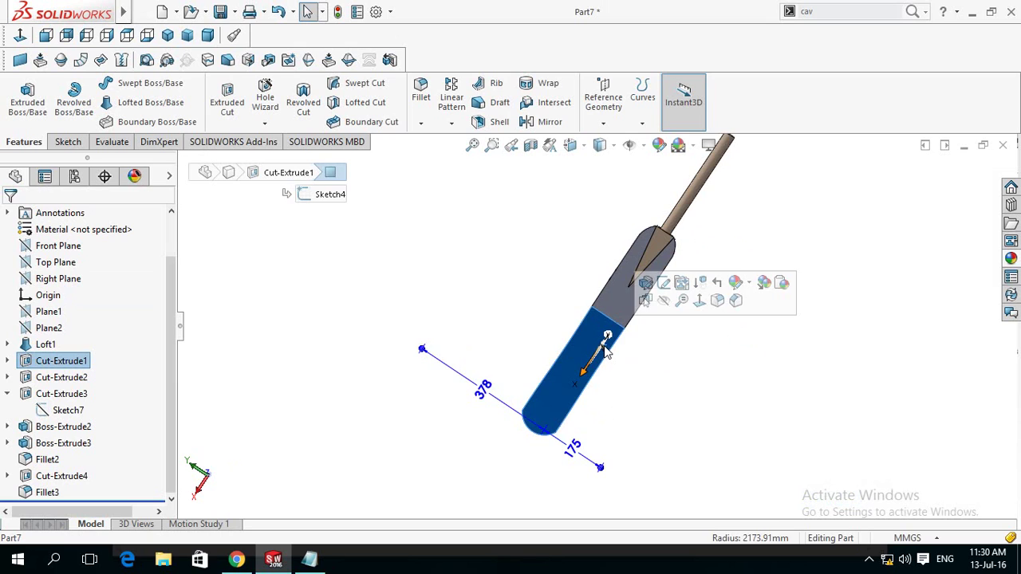
pyautogui.click(735, 282)
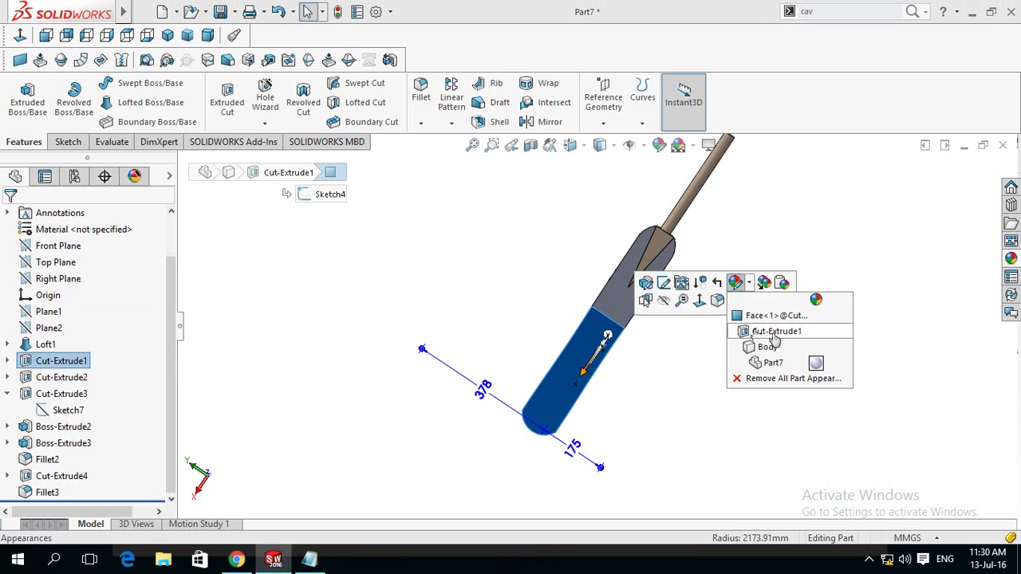
pyautogui.click(766, 316)
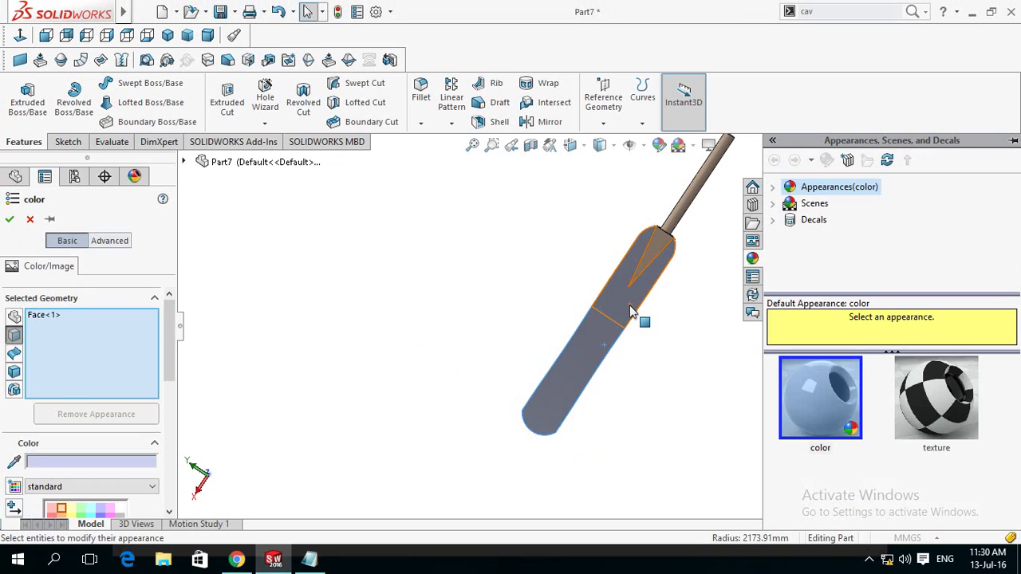
pyautogui.click(630, 310)
pyautogui.moveTo(439, 315); pyautogui.dragTo(675, 501, button='middle')
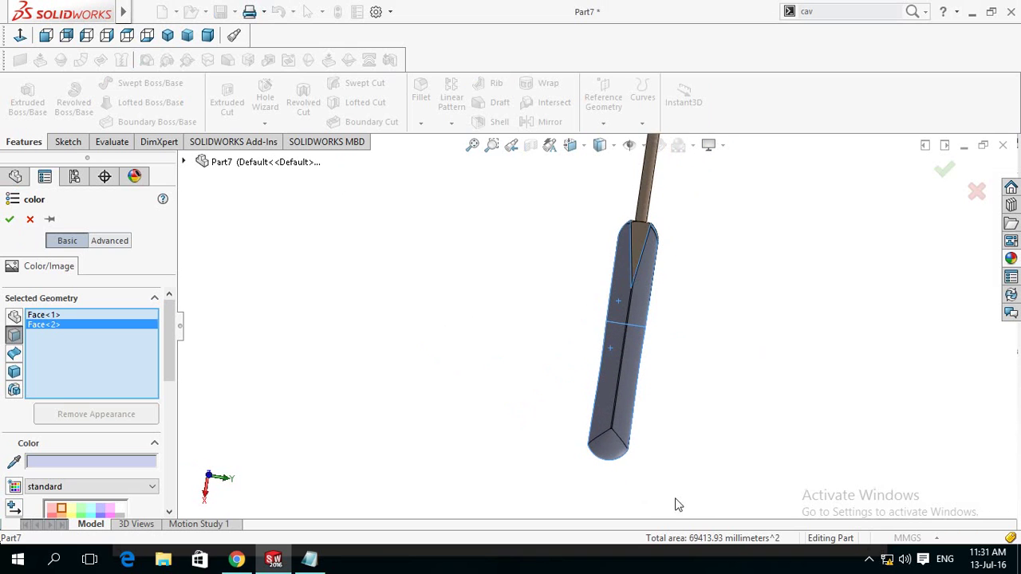
pyautogui.click(625, 418)
pyautogui.click(595, 418)
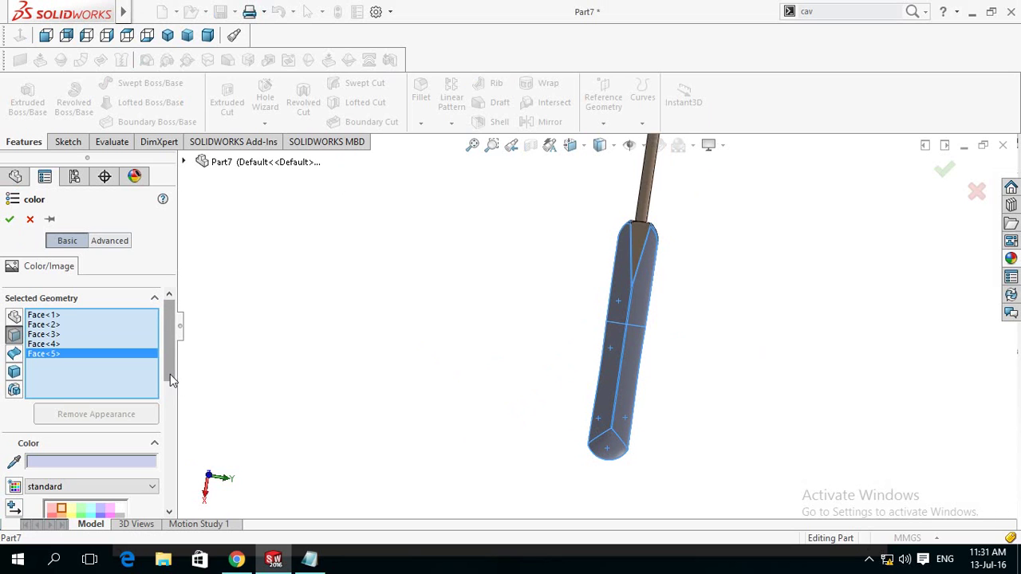
# - Try several palette colours and apply light cyan to the selected handle faces
pyautogui.moveTo(170, 380); pyautogui.dragTo(167, 424)
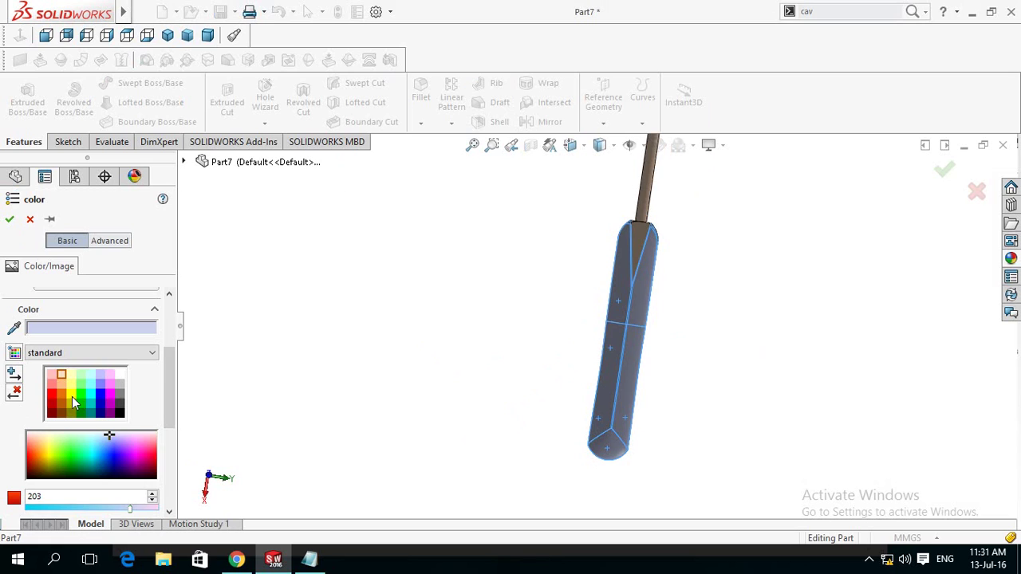
pyautogui.click(82, 396)
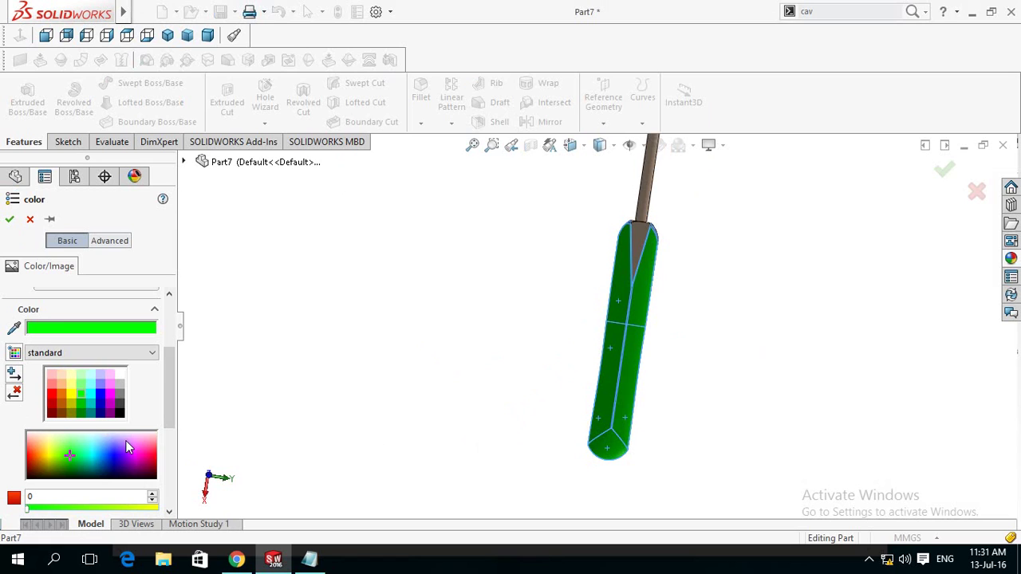
pyautogui.click(92, 395)
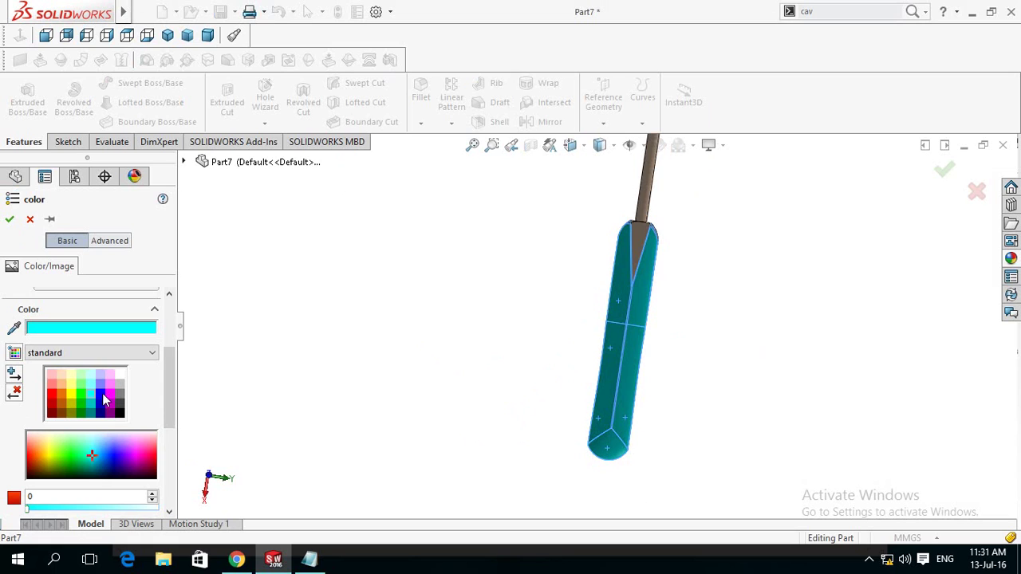
pyautogui.click(119, 376)
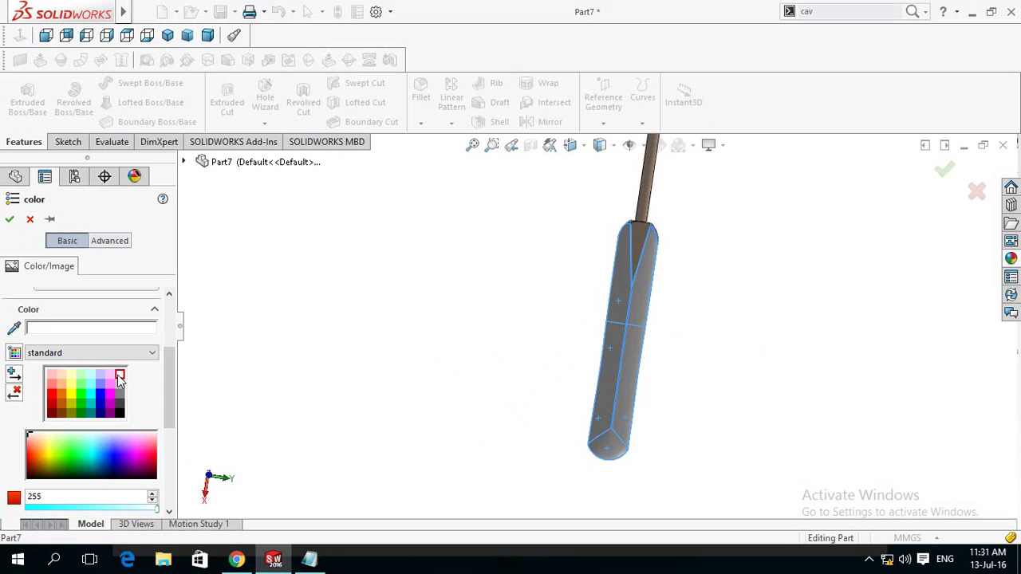
pyautogui.click(111, 377)
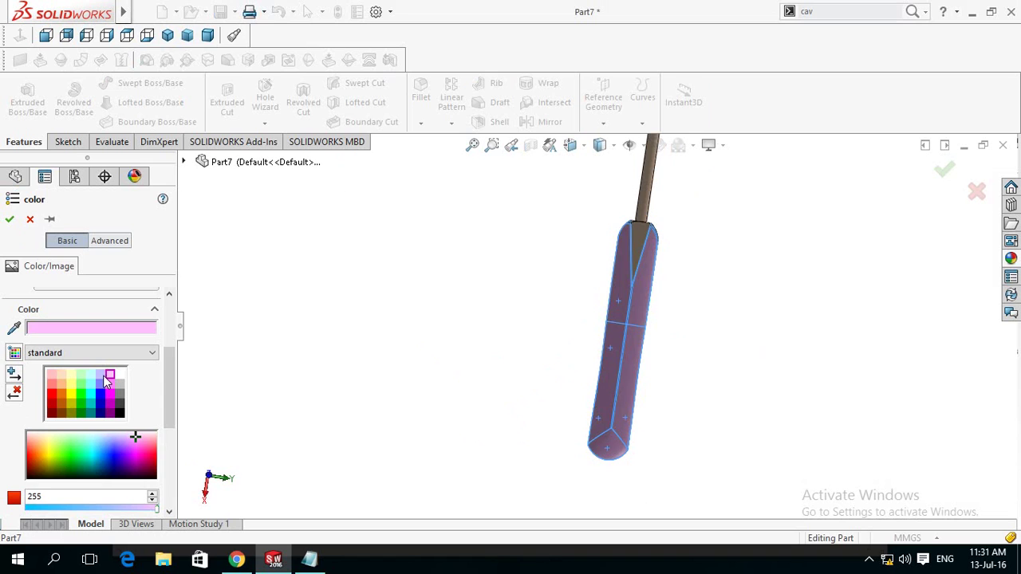
pyautogui.click(101, 376)
pyautogui.click(89, 375)
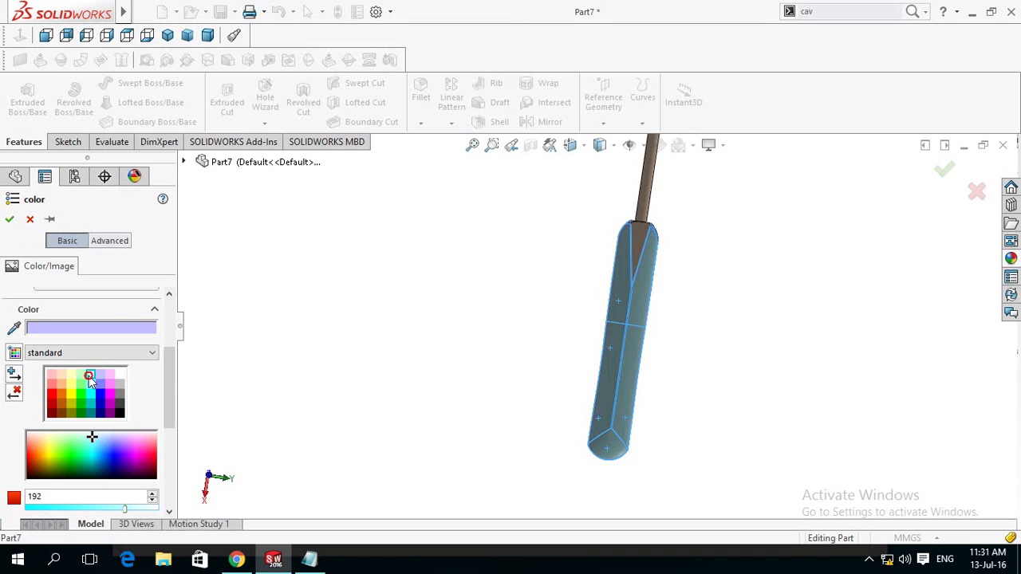
pyautogui.moveTo(434, 383); pyautogui.dragTo(289, 368, button='middle')
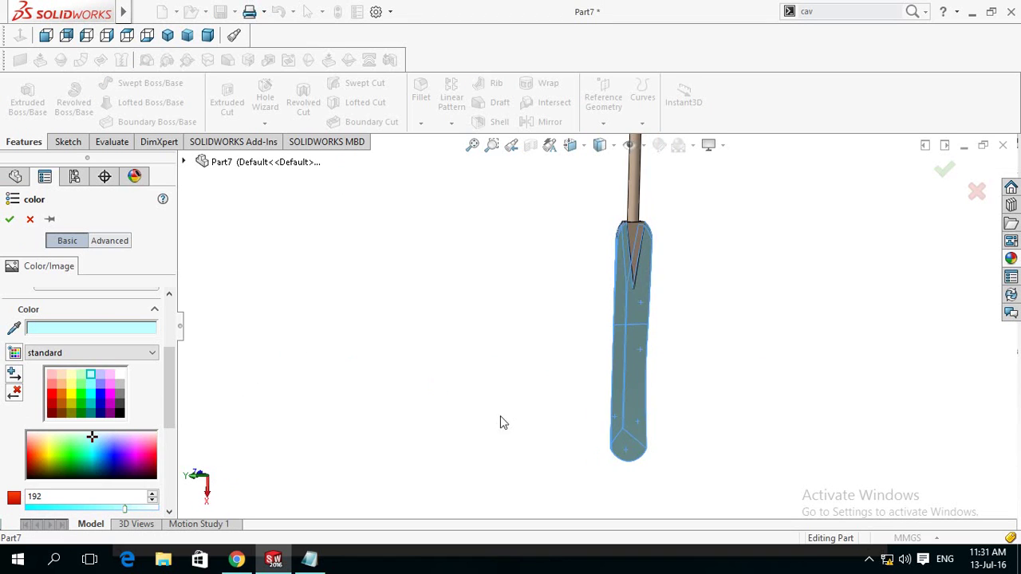
pyautogui.moveTo(502, 422); pyautogui.dragTo(447, 430, button='middle')
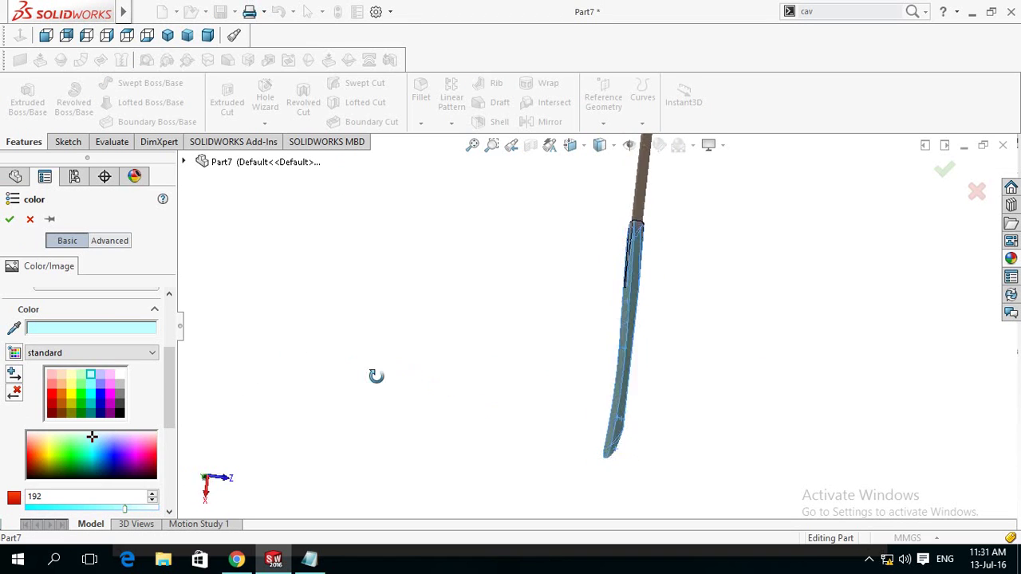
pyautogui.click(9, 221)
pyautogui.moveTo(433, 390)
pyautogui.mouseDown(button='middle')
pyautogui.moveTo(477, 447)
pyautogui.moveTo(540, 424)
pyautogui.moveTo(511, 315)
pyautogui.moveTo(537, 408)
pyautogui.moveTo(557, 345)
pyautogui.moveTo(538, 242)
pyautogui.moveTo(440, 262)
pyautogui.moveTo(438, 197)
pyautogui.moveTo(593, 233)
pyautogui.mouseUp(button='middle')
pyautogui.scroll(-2, 613, 253)
# - Check where Plane1 and Plane2 lie, then open Sketch11 on the Top Plane
pyautogui.moveTo(557, 310)
pyautogui.mouseDown(button='middle')
pyautogui.moveTo(569, 319)
pyautogui.moveTo(573, 357)
pyautogui.moveTo(562, 349)
pyautogui.mouseUp(button='middle')
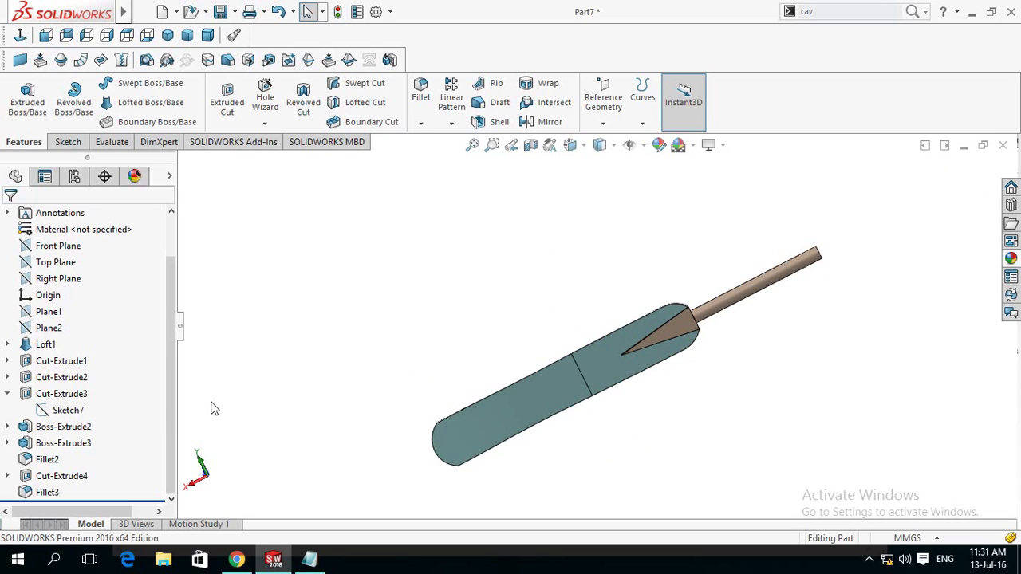
pyautogui.click(48, 329)
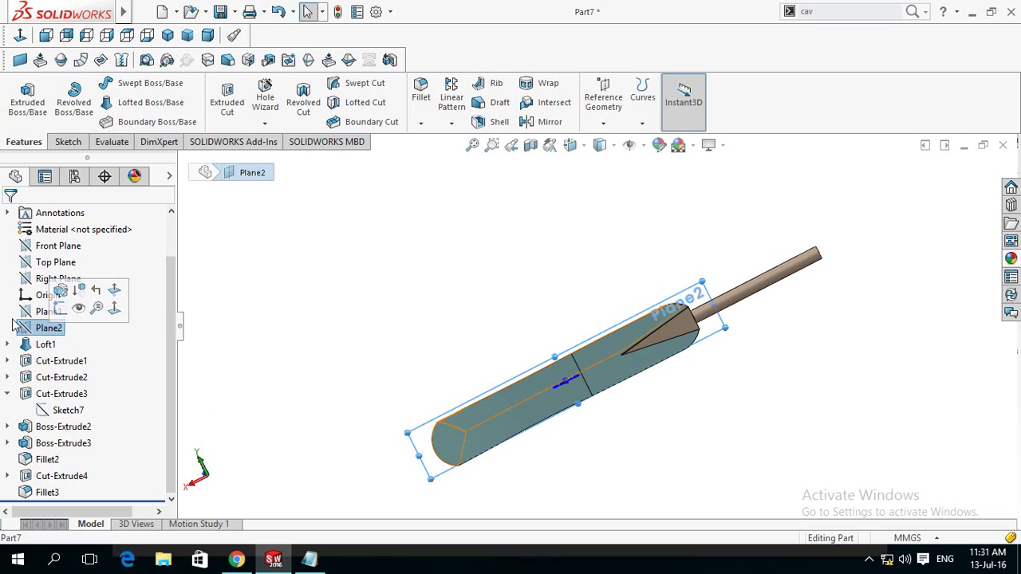
pyautogui.click(25, 311)
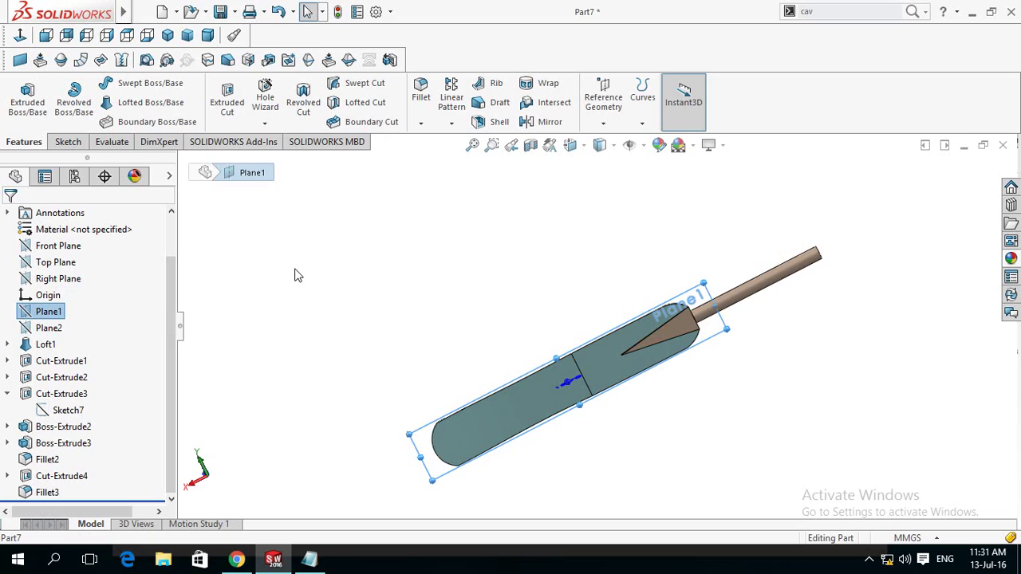
pyautogui.click(296, 300)
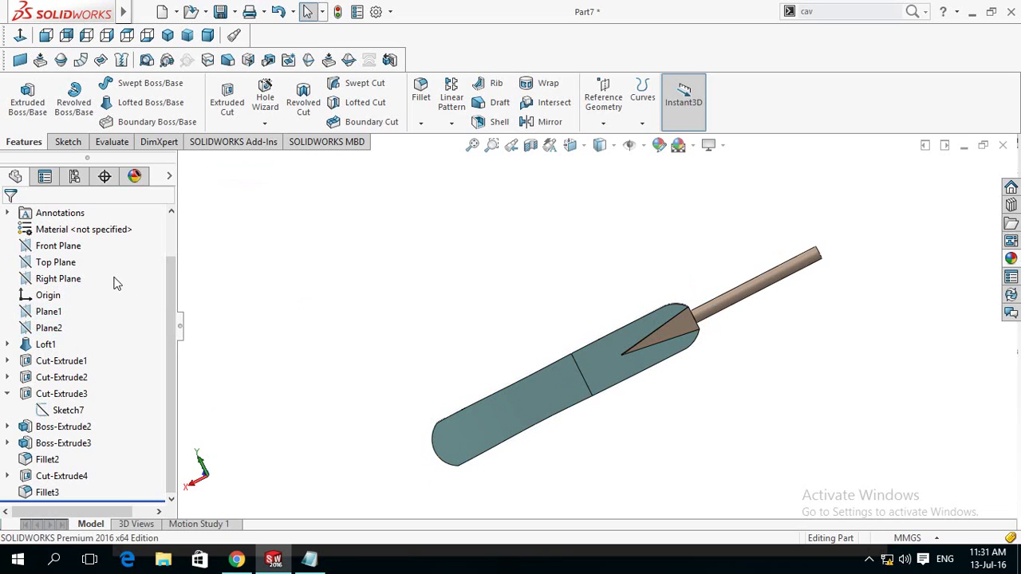
pyautogui.click(55, 269)
pyautogui.click(54, 238)
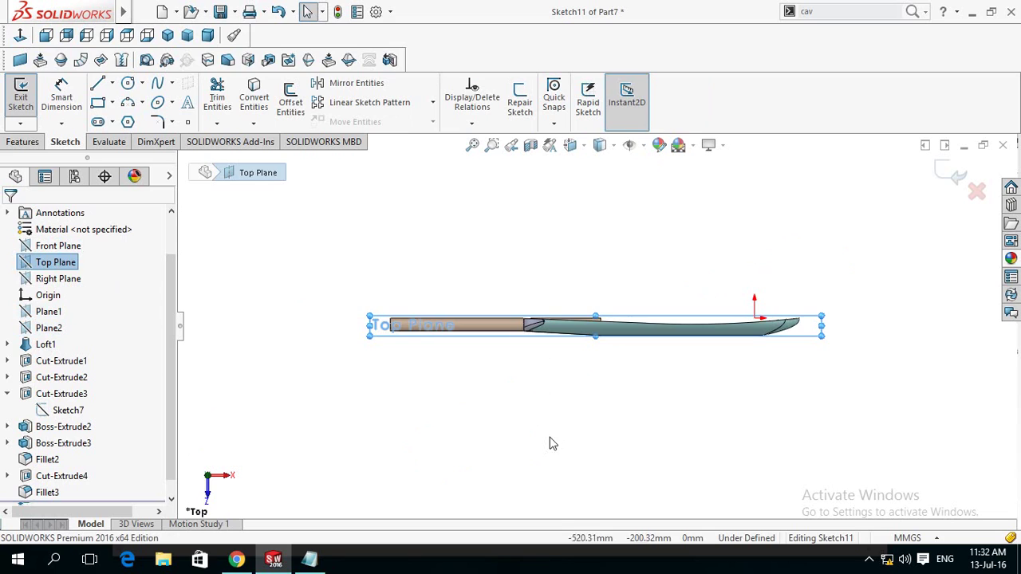
# - Sketch a closed slanted four-sided line profile over the handle end, starting and ending at the handle's edge point
pyautogui.click(610, 423)
pyautogui.scroll(-2, 626, 320)
pyautogui.scroll(-2, 626, 296)
pyautogui.scroll(-2, 620, 307)
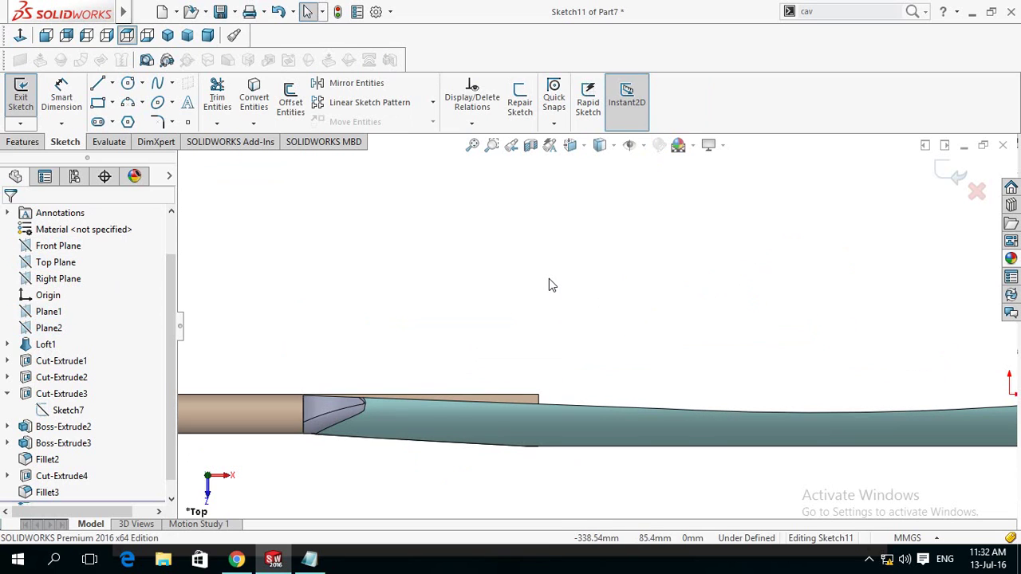
pyautogui.click(559, 407)
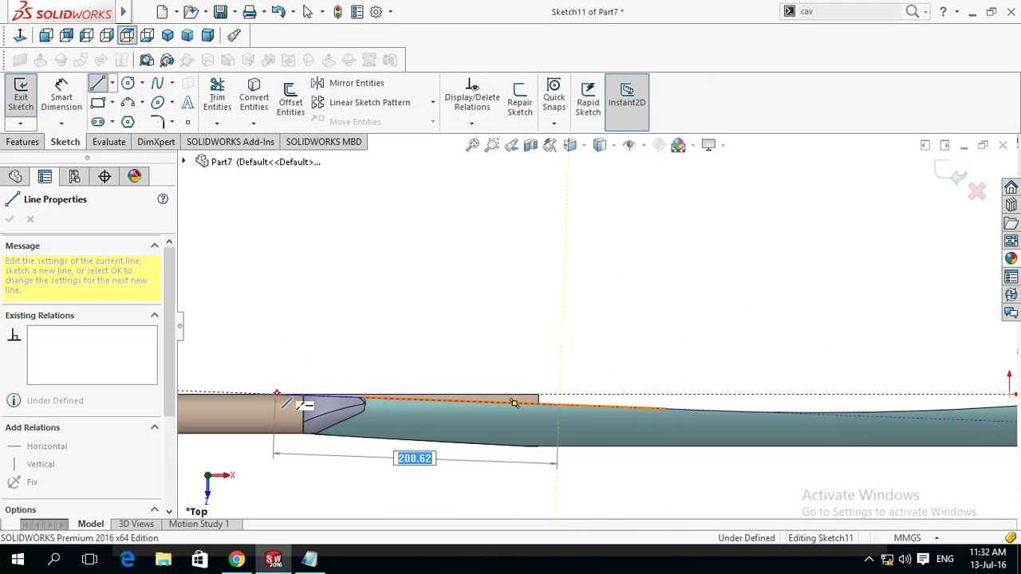
pyautogui.click(275, 395)
pyautogui.click(289, 313)
pyautogui.click(599, 352)
pyautogui.click(559, 405)
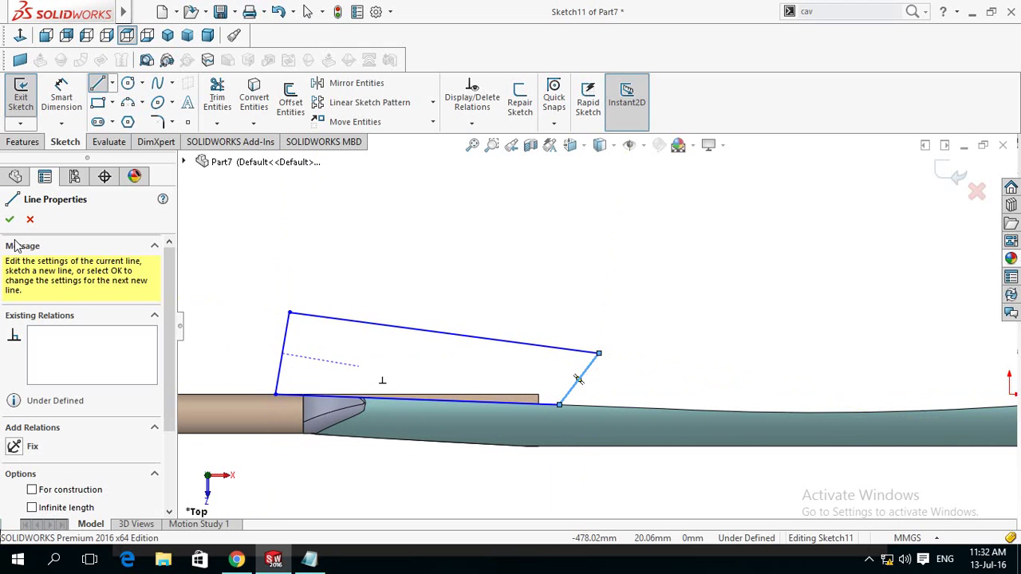
pyautogui.click(8, 220)
# - Extrude-cut the profile Blind 330 mm in one direction and 212 mm in Direction 2
pyautogui.click(17, 143)
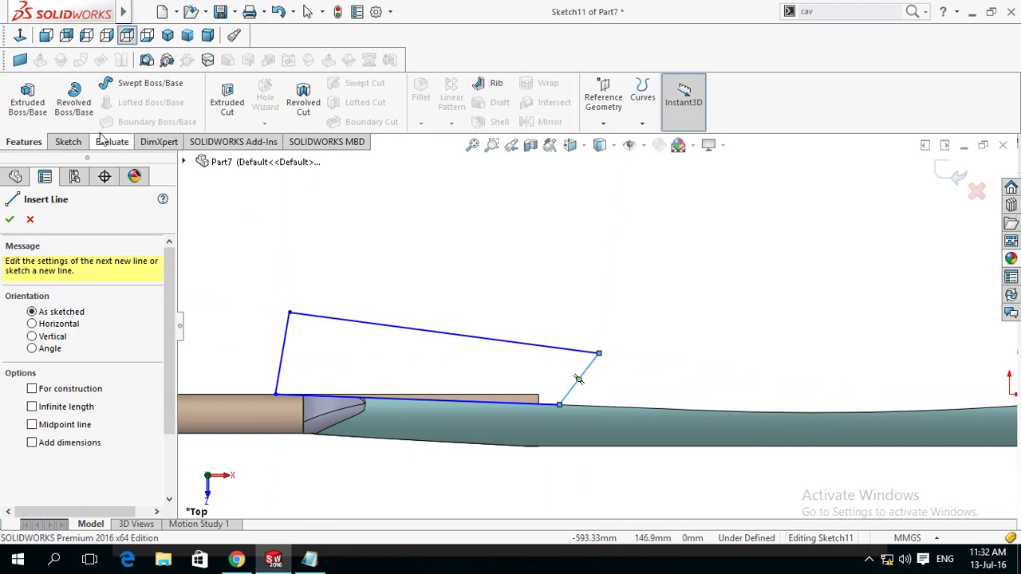
pyautogui.click(225, 102)
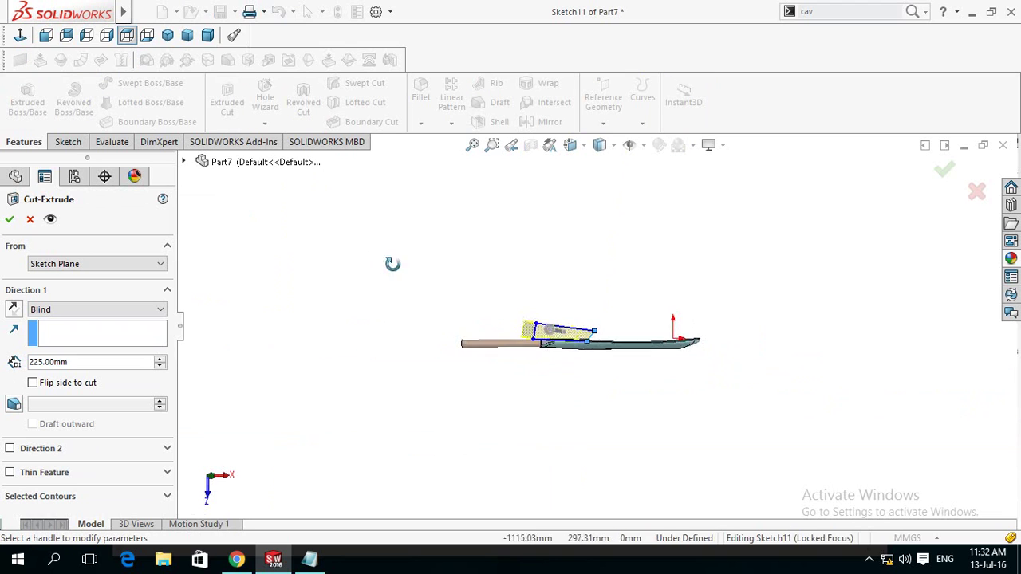
pyautogui.click(499, 330)
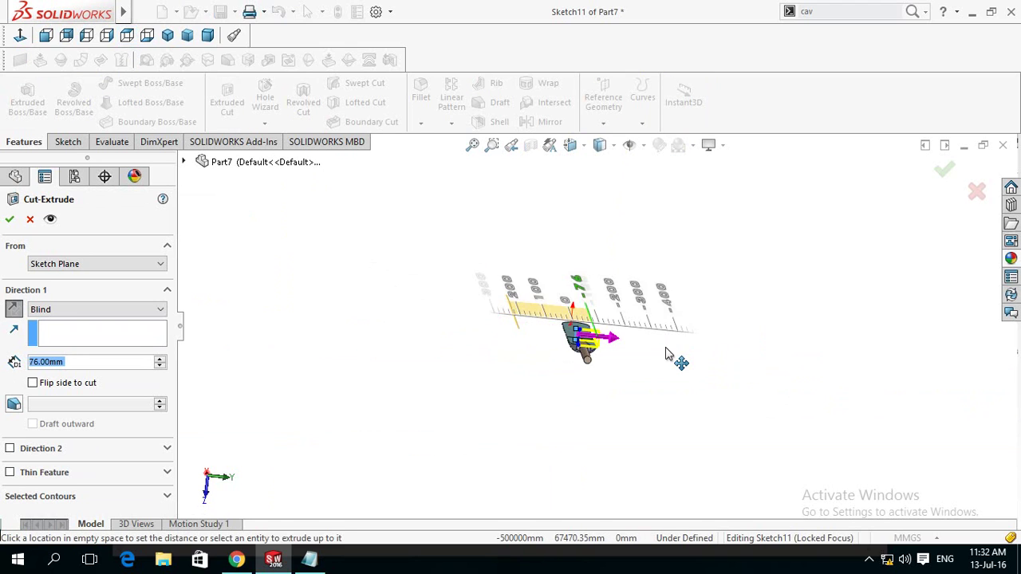
pyautogui.click(524, 338)
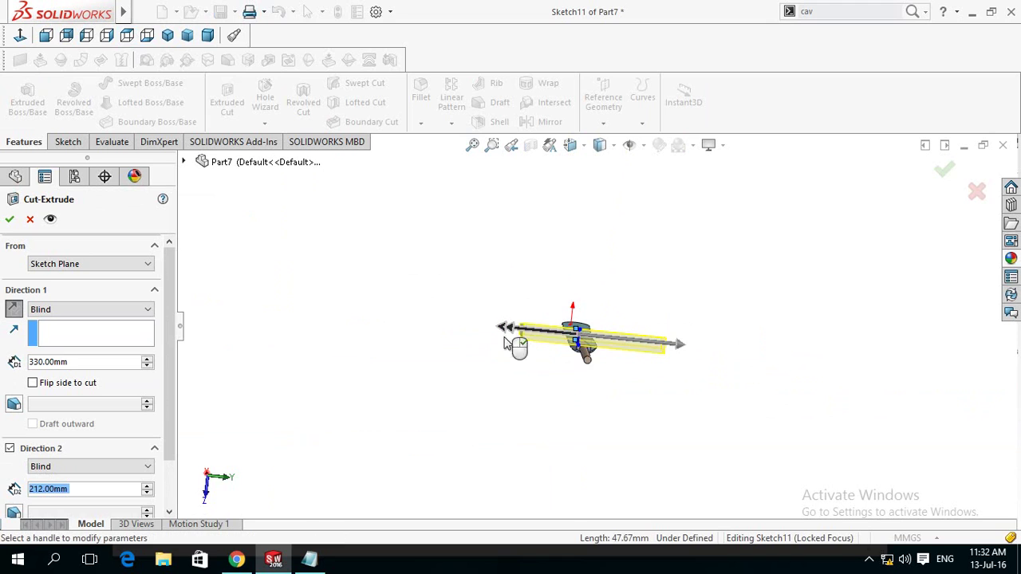
pyautogui.click(9, 219)
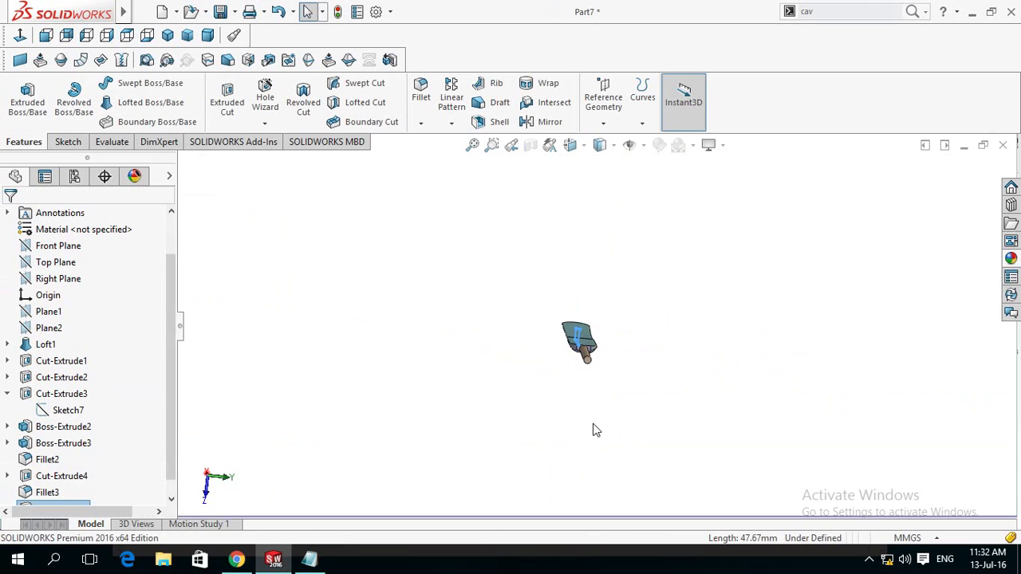
pyautogui.moveTo(611, 426)
pyautogui.mouseDown(button='middle')
pyautogui.moveTo(543, 453)
pyautogui.moveTo(623, 388)
pyautogui.moveTo(627, 439)
pyautogui.moveTo(656, 473)
pyautogui.mouseUp(button='middle')
pyautogui.scroll(-5, 573, 403)
pyautogui.scroll(-1, 573, 402)
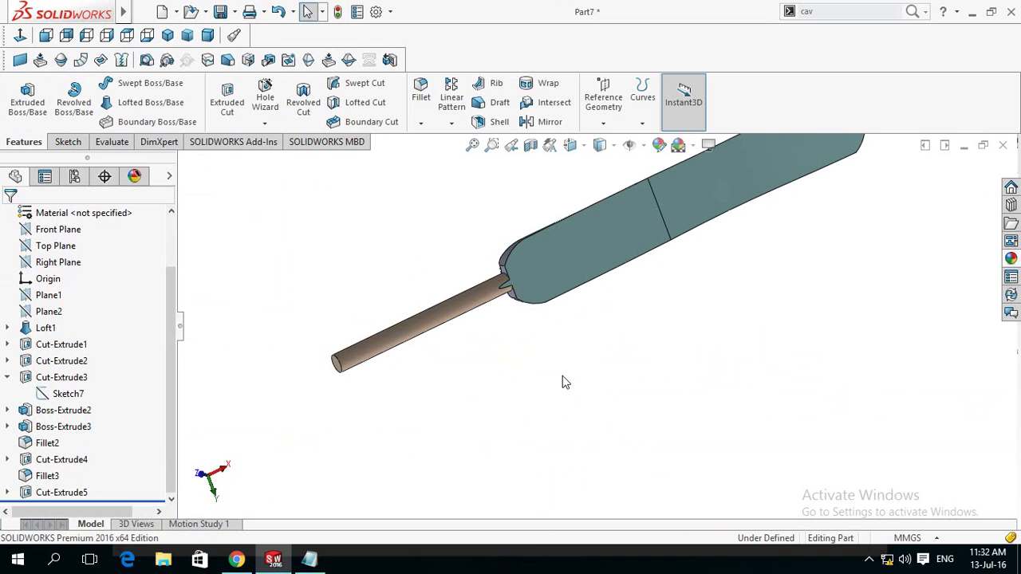
pyautogui.click(505, 289)
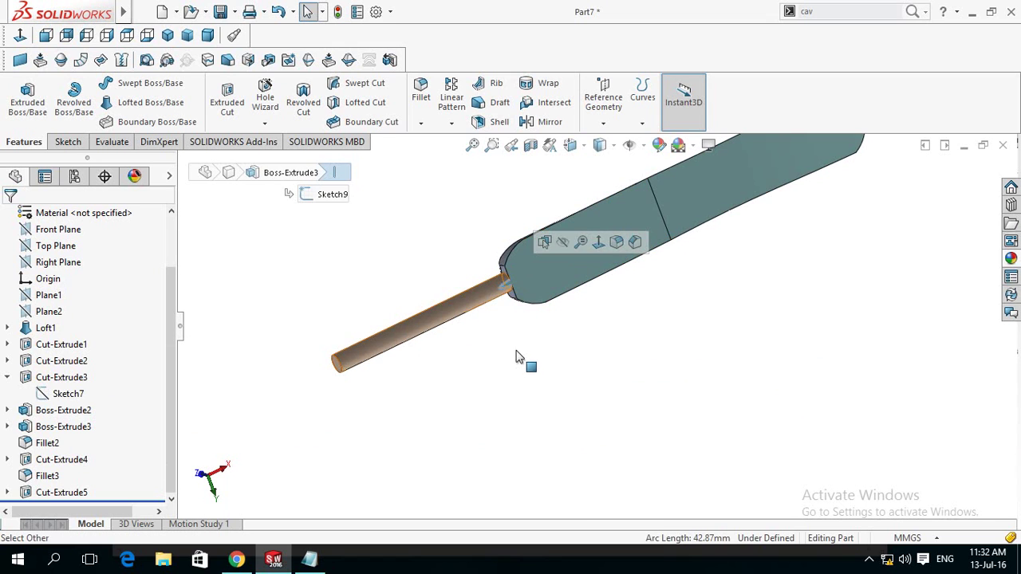
pyautogui.moveTo(520, 335)
pyautogui.mouseDown(button='middle')
pyautogui.moveTo(578, 323)
pyautogui.moveTo(526, 306)
pyautogui.mouseUp(button='middle')
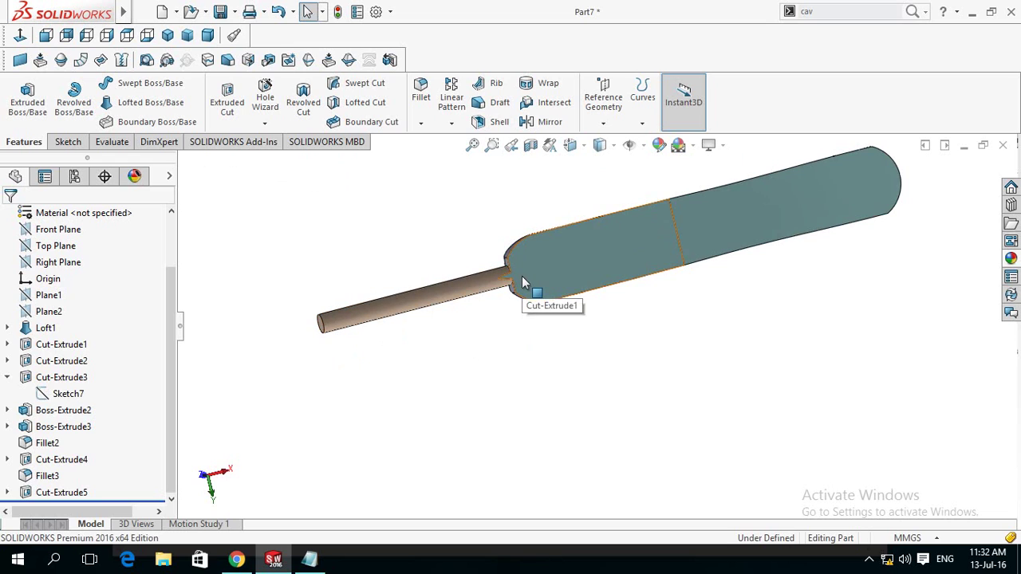
pyautogui.scroll(-3, 514, 294)
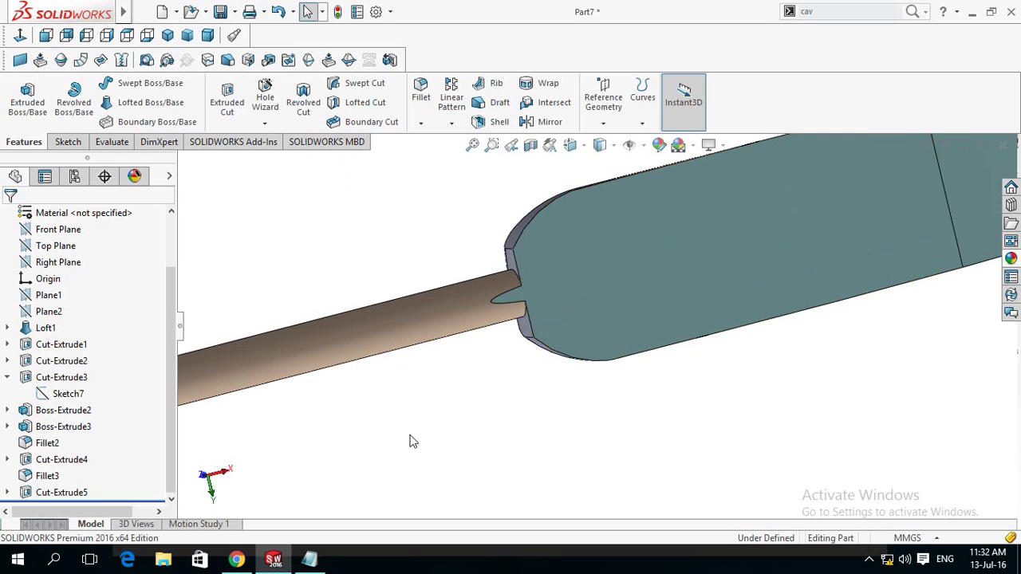
pyautogui.scroll(3, 409, 437)
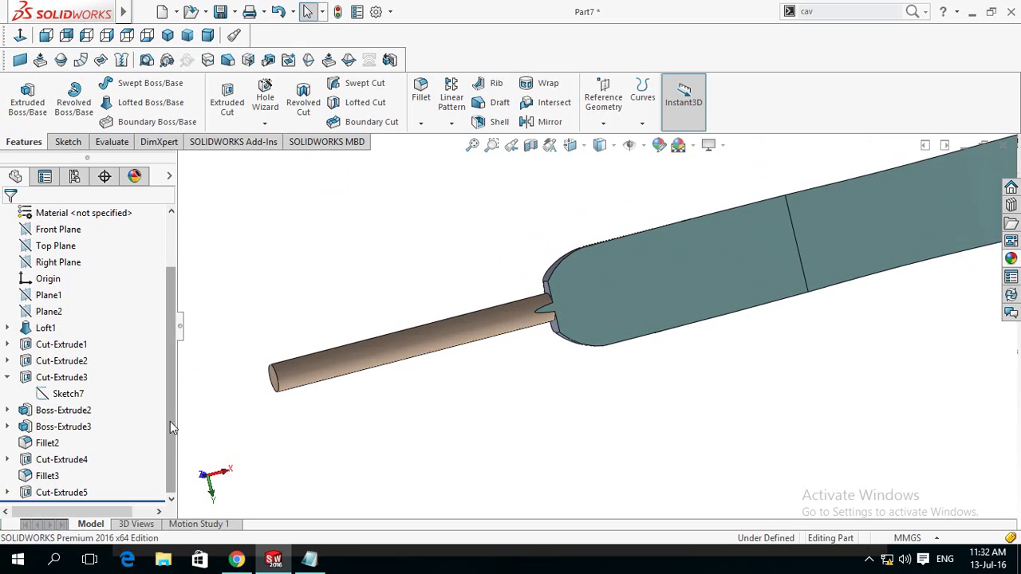
# - Give Boss-Extrude2 a pale peach appearance colour, after briefly trying blue
pyautogui.click(78, 412)
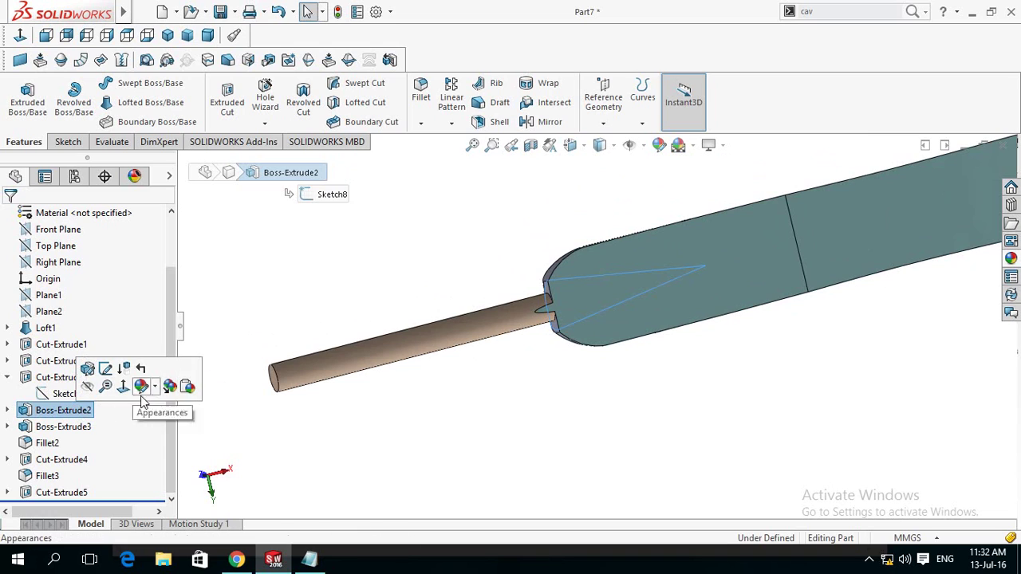
pyautogui.click(141, 388)
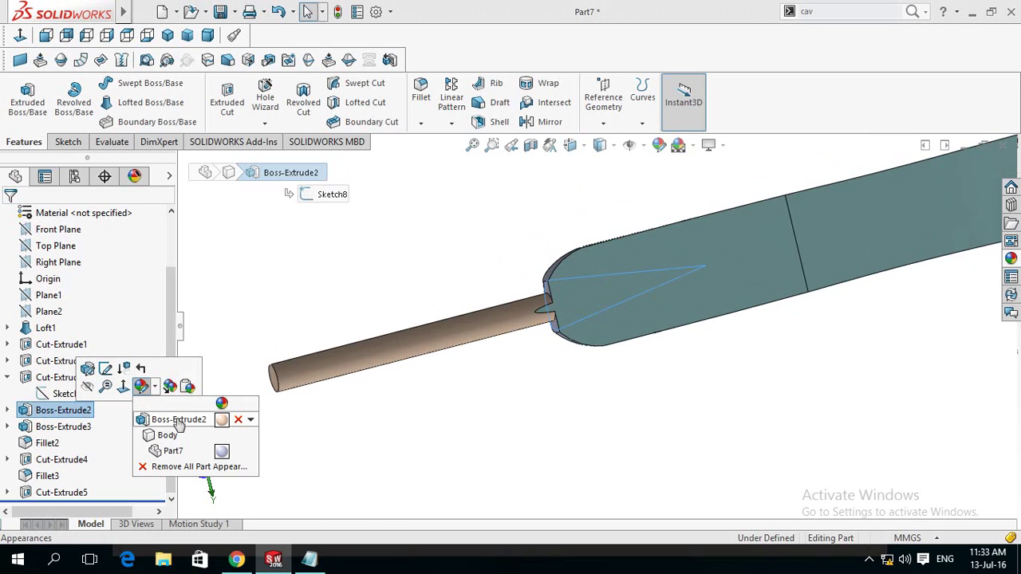
pyautogui.click(180, 427)
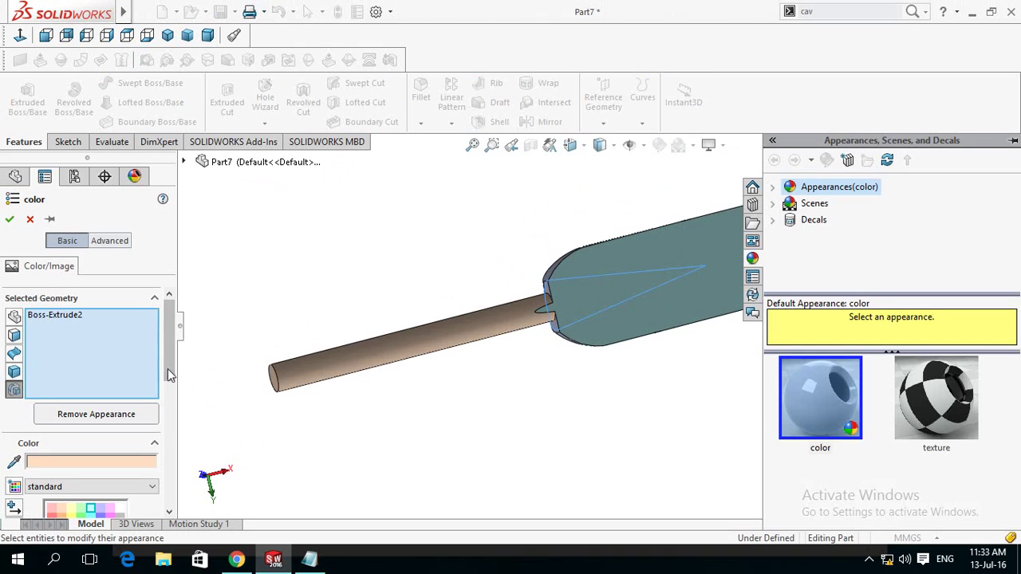
pyautogui.moveTo(167, 371); pyautogui.dragTo(167, 416)
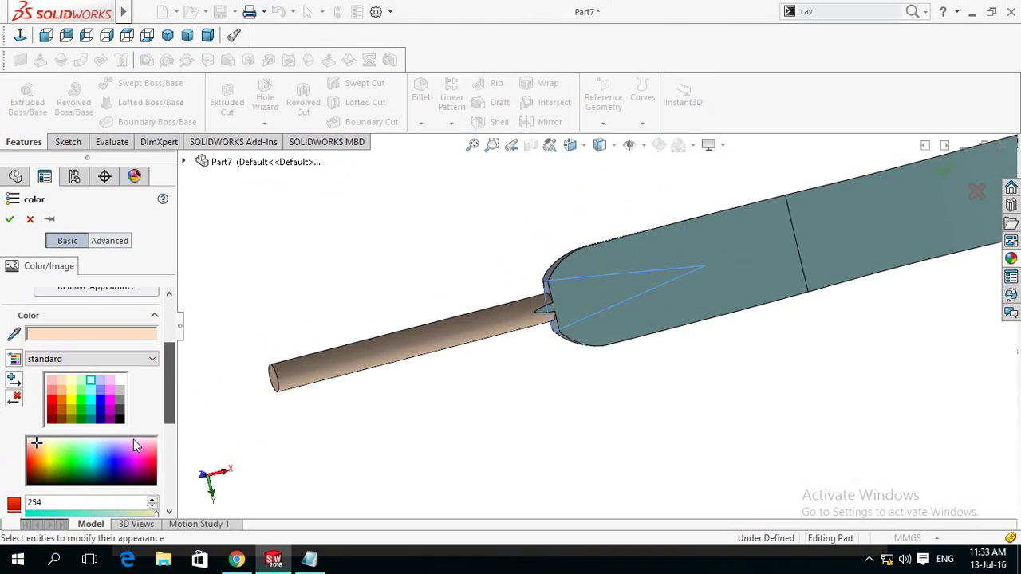
pyautogui.click(100, 402)
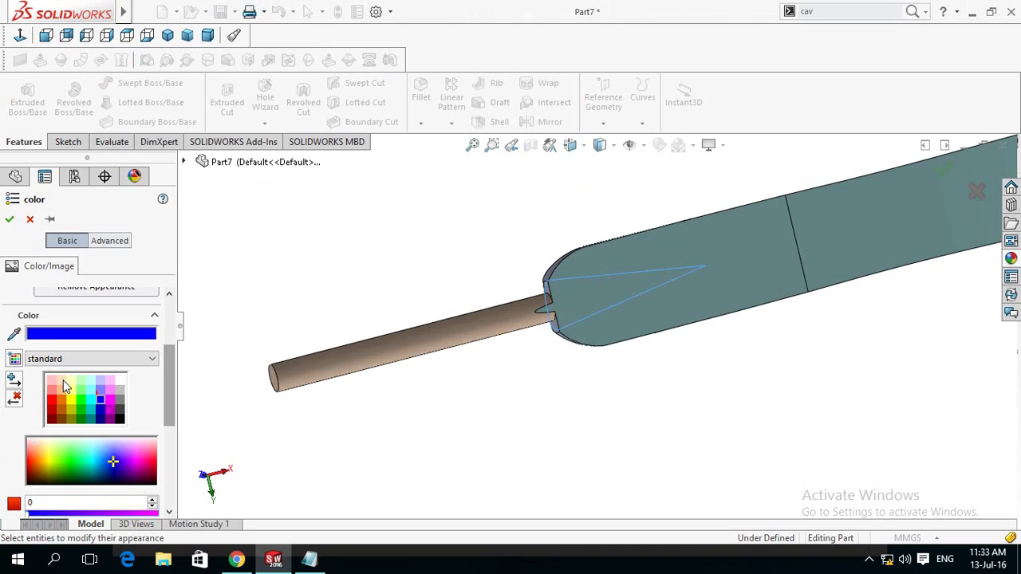
pyautogui.click(62, 381)
pyautogui.moveTo(358, 428)
pyautogui.mouseDown(button='middle')
pyautogui.moveTo(509, 433)
pyautogui.moveTo(382, 397)
pyautogui.moveTo(440, 426)
pyautogui.moveTo(474, 401)
pyautogui.moveTo(471, 385)
pyautogui.moveTo(507, 394)
pyautogui.moveTo(473, 414)
pyautogui.mouseUp(button='middle')
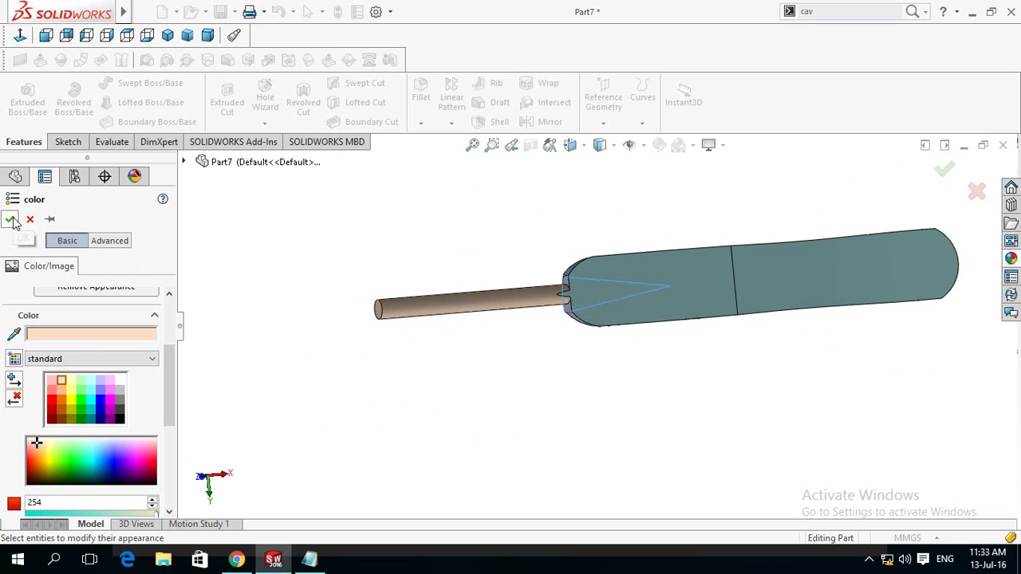
# - Add the handle body face to the recoloured items and remove Cut-Extrude1 from Selected Geometry
pyautogui.click(701, 300)
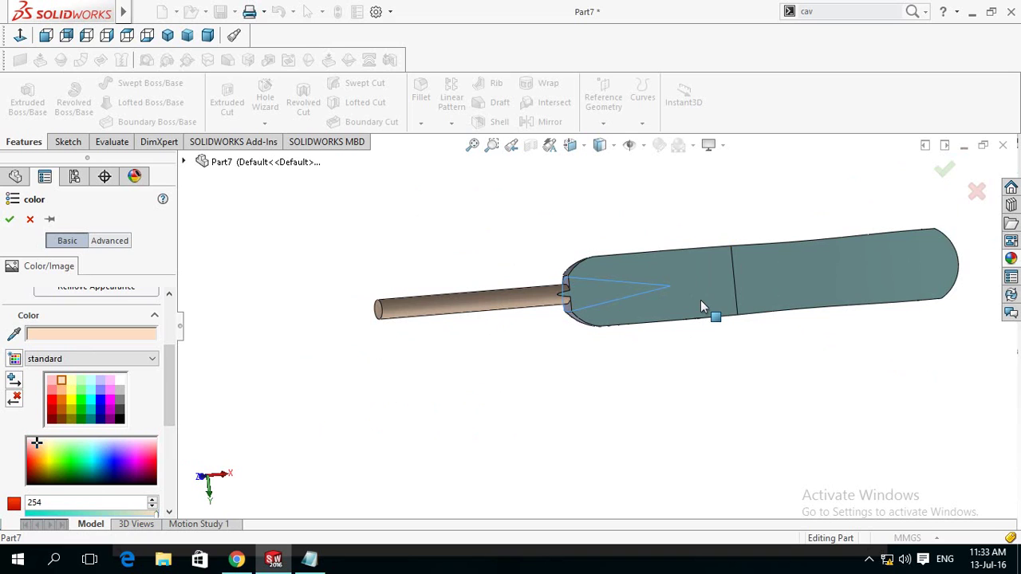
pyautogui.moveTo(168, 410); pyautogui.dragTo(170, 319)
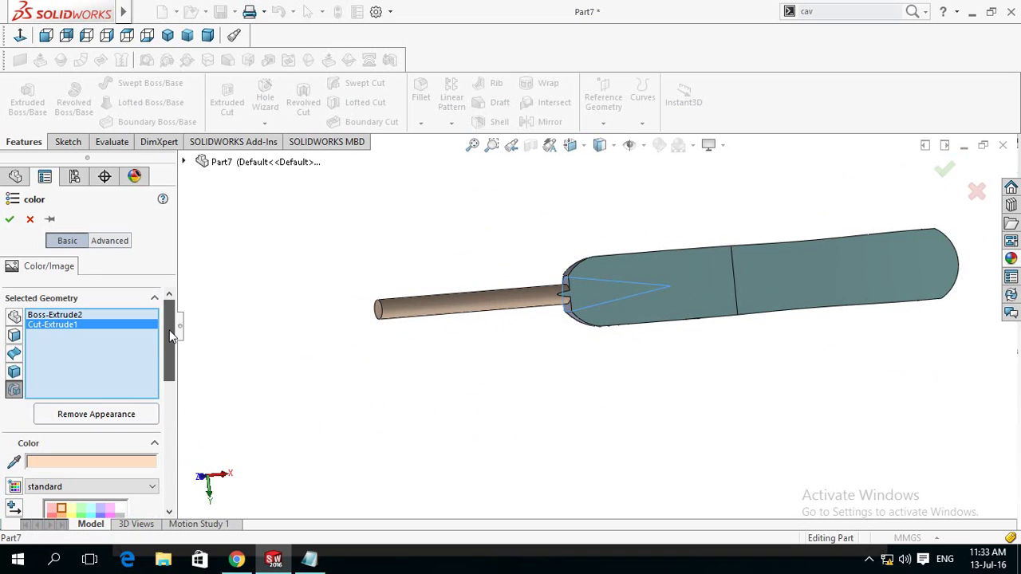
pyautogui.rightClick(58, 325)
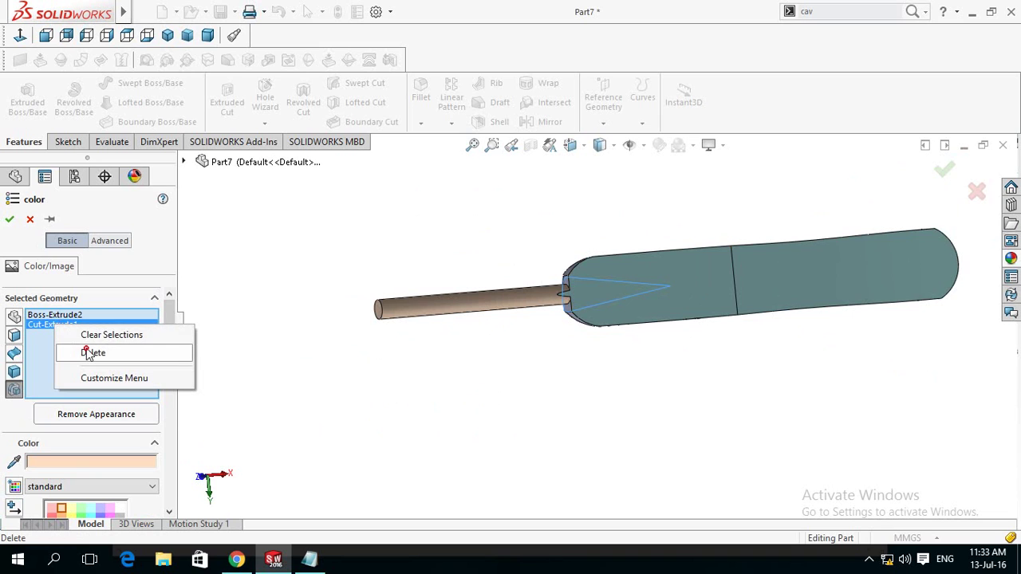
pyautogui.click(84, 348)
pyautogui.click(10, 220)
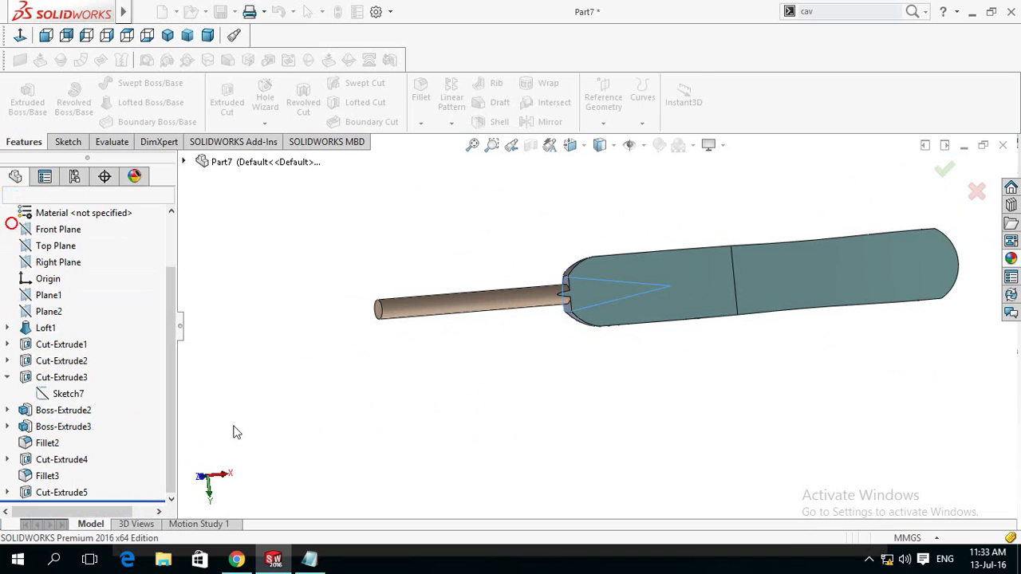
pyautogui.scroll(3, 511, 433)
pyautogui.moveTo(474, 406)
pyautogui.mouseDown(button='middle')
pyautogui.moveTo(476, 383)
pyautogui.moveTo(543, 464)
pyautogui.moveTo(481, 412)
pyautogui.mouseUp(button='middle')
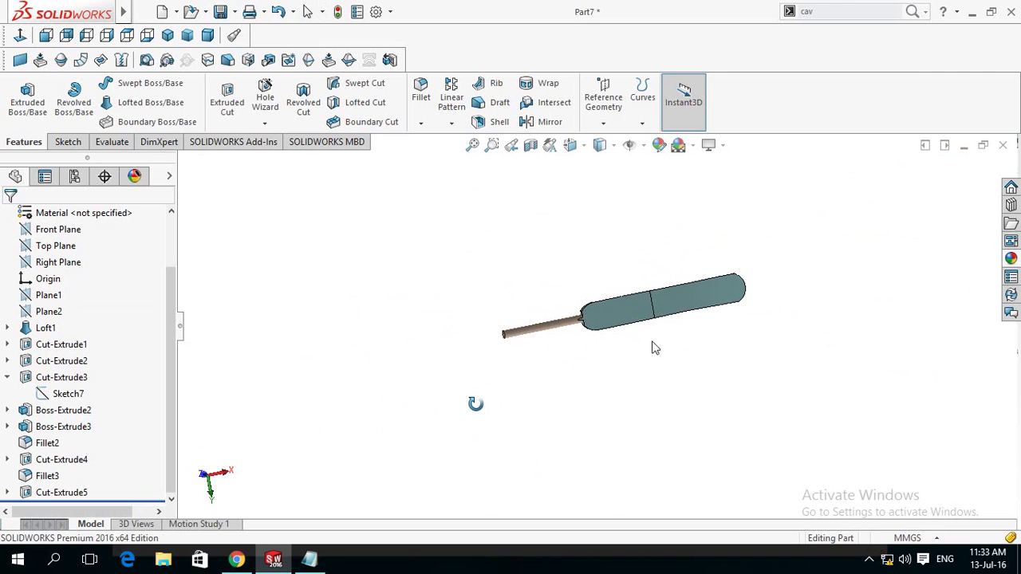
pyautogui.scroll(-3, 659, 337)
pyautogui.scroll(-3, 648, 328)
pyautogui.moveTo(647, 329)
pyautogui.mouseDown(button='middle')
pyautogui.moveTo(641, 358)
pyautogui.moveTo(629, 337)
pyautogui.moveTo(687, 400)
pyautogui.mouseUp(button='middle')
pyautogui.scroll(3, 687, 399)
pyautogui.scroll(1, 679, 371)
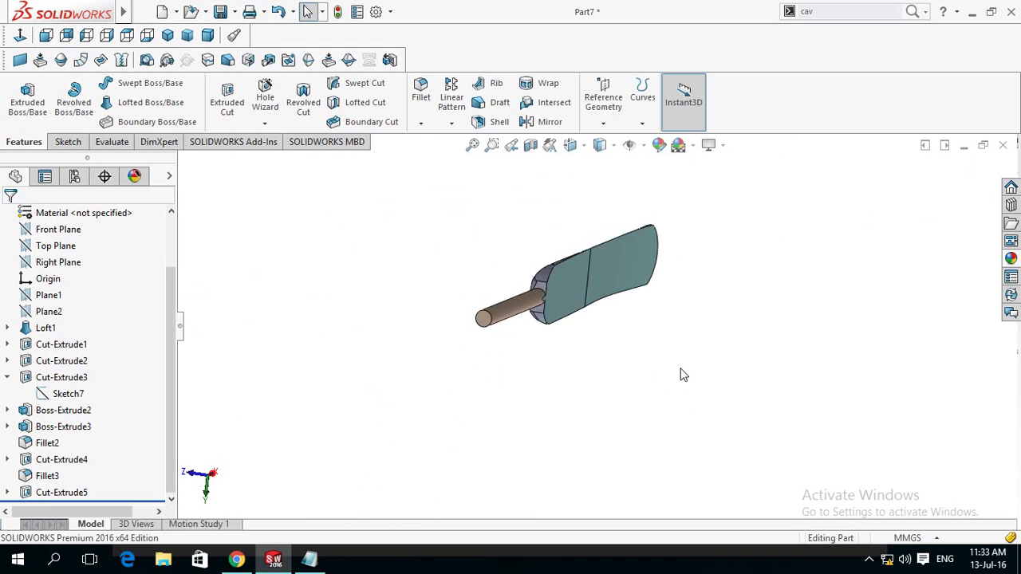
pyautogui.scroll(2, 492, 404)
pyautogui.scroll(-2, 651, 367)
pyautogui.moveTo(492, 404)
pyautogui.mouseDown(button='middle')
pyautogui.moveTo(651, 367)
pyautogui.moveTo(674, 309)
pyautogui.mouseUp(button='middle')
pyautogui.moveTo(563, 429)
pyautogui.mouseDown(button='middle')
pyautogui.moveTo(554, 338)
pyautogui.moveTo(630, 198)
pyautogui.moveTo(597, 229)
pyautogui.moveTo(534, 358)
pyautogui.moveTo(447, 330)
pyautogui.moveTo(486, 275)
pyautogui.moveTo(508, 183)
pyautogui.moveTo(494, 357)
pyautogui.moveTo(463, 330)
pyautogui.moveTo(472, 330)
pyautogui.moveTo(434, 365)
pyautogui.moveTo(492, 314)
pyautogui.moveTo(536, 310)
pyautogui.moveTo(447, 258)
pyautogui.moveTo(461, 507)
pyautogui.moveTo(481, 536)
pyautogui.moveTo(490, 468)
pyautogui.moveTo(500, 467)
pyautogui.mouseUp(button='middle')
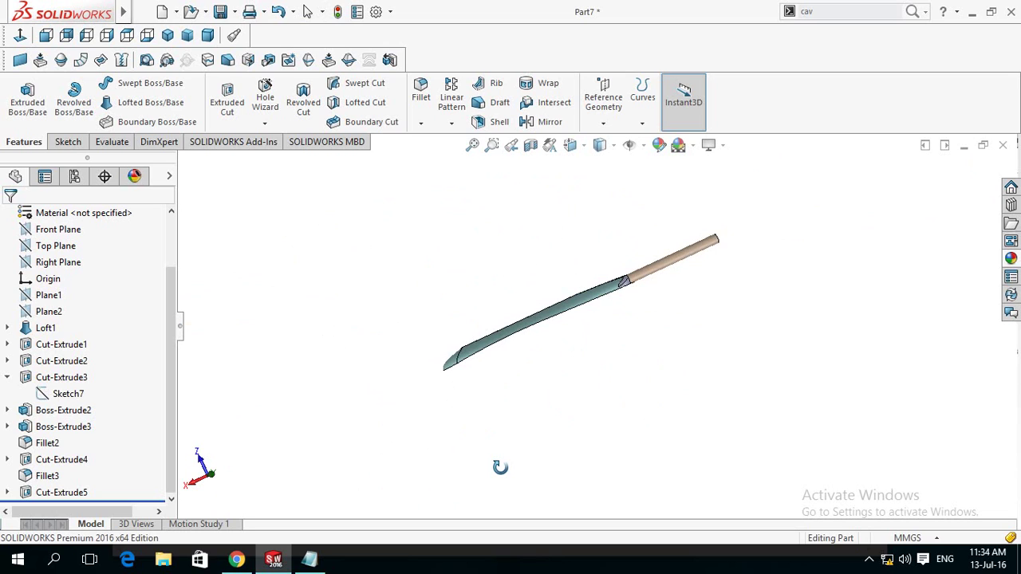
pyautogui.moveTo(501, 468); pyautogui.dragTo(486, 422, button='middle')
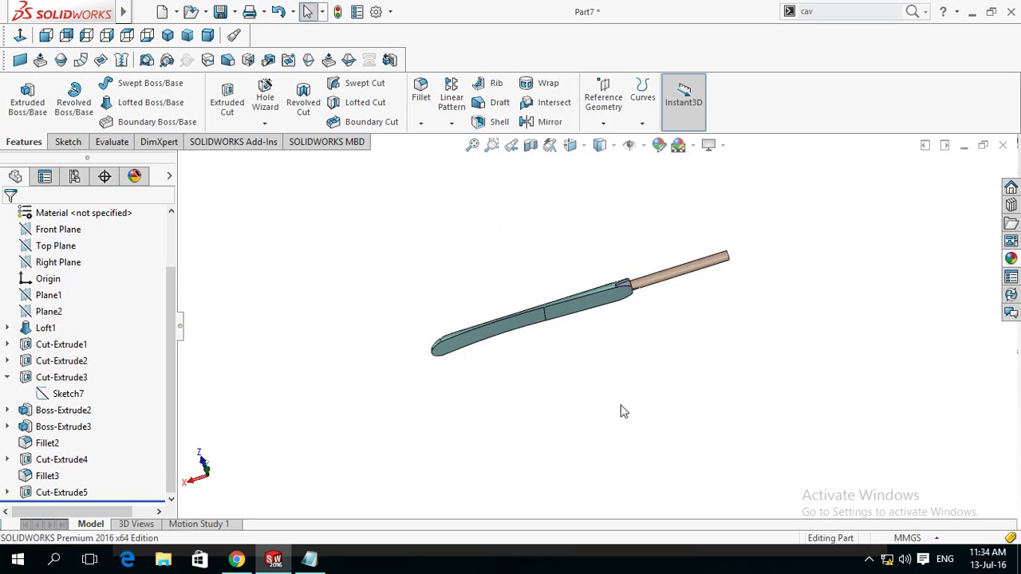
pyautogui.moveTo(611, 418); pyautogui.dragTo(596, 212, button='middle')
pyautogui.scroll(-3, 436, 269)
pyautogui.moveTo(420, 292)
pyautogui.mouseDown(button='middle')
pyautogui.moveTo(429, 372)
pyautogui.moveTo(399, 387)
pyautogui.moveTo(391, 346)
pyautogui.moveTo(433, 338)
pyautogui.mouseUp(button='middle')
pyautogui.moveTo(557, 304)
pyautogui.mouseDown(button='middle')
pyautogui.moveTo(611, 317)
pyautogui.moveTo(577, 472)
pyautogui.moveTo(552, 487)
pyautogui.moveTo(569, 481)
pyautogui.moveTo(588, 347)
pyautogui.moveTo(559, 337)
pyautogui.moveTo(492, 353)
pyautogui.mouseUp(button='middle')
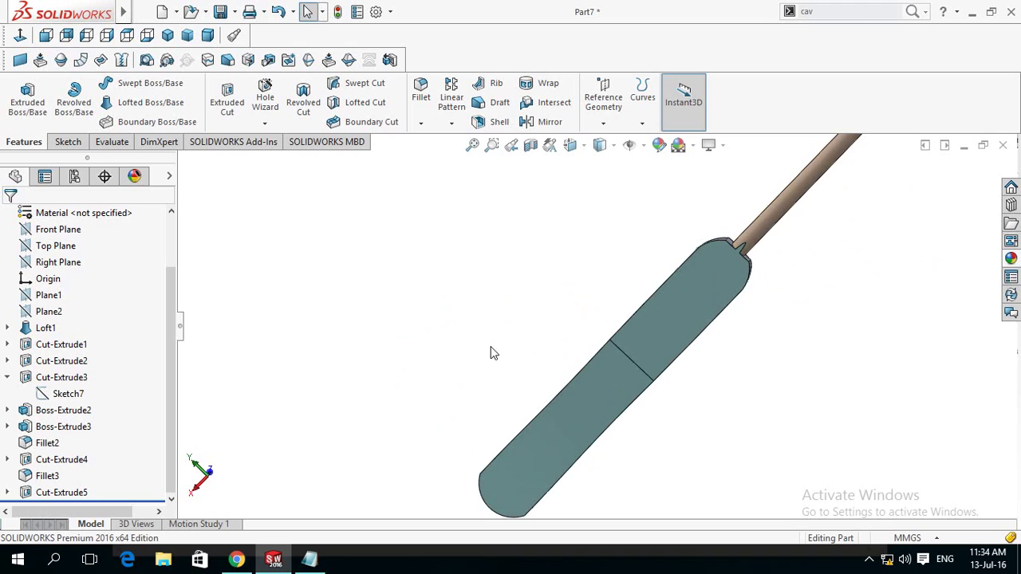
pyautogui.scroll(2, 491, 352)
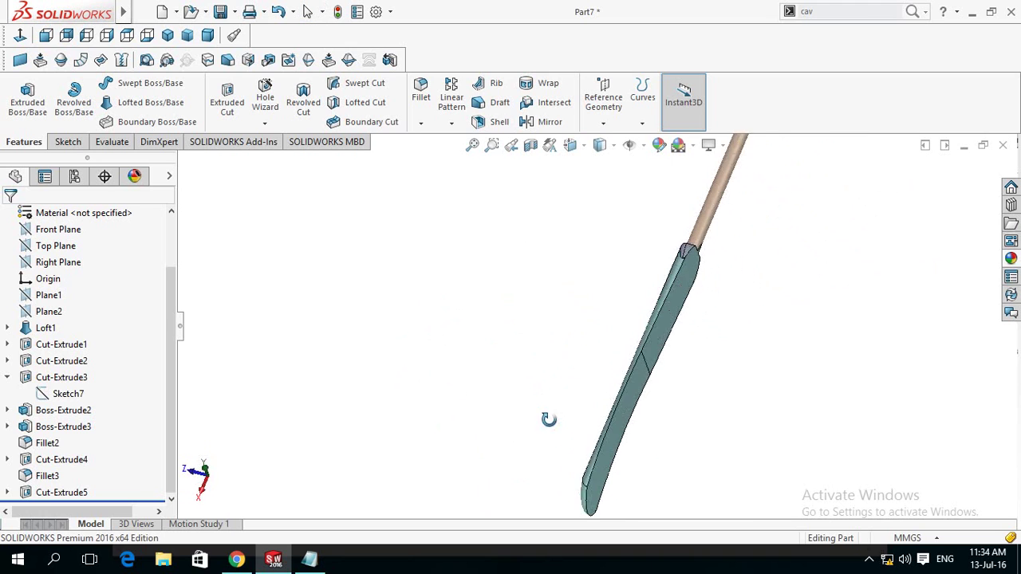